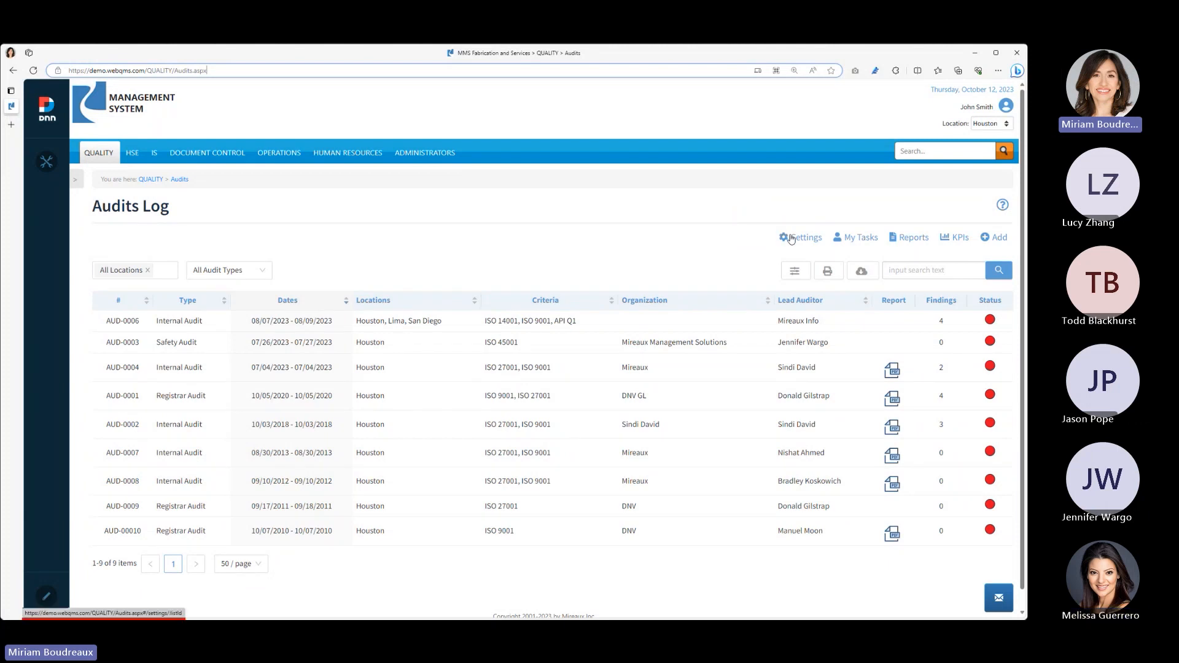
- Open the Audits app settings, deactivate the Gap Analysis audit type and save it
{"action": "left_click", "coordinate": [792, 239]}
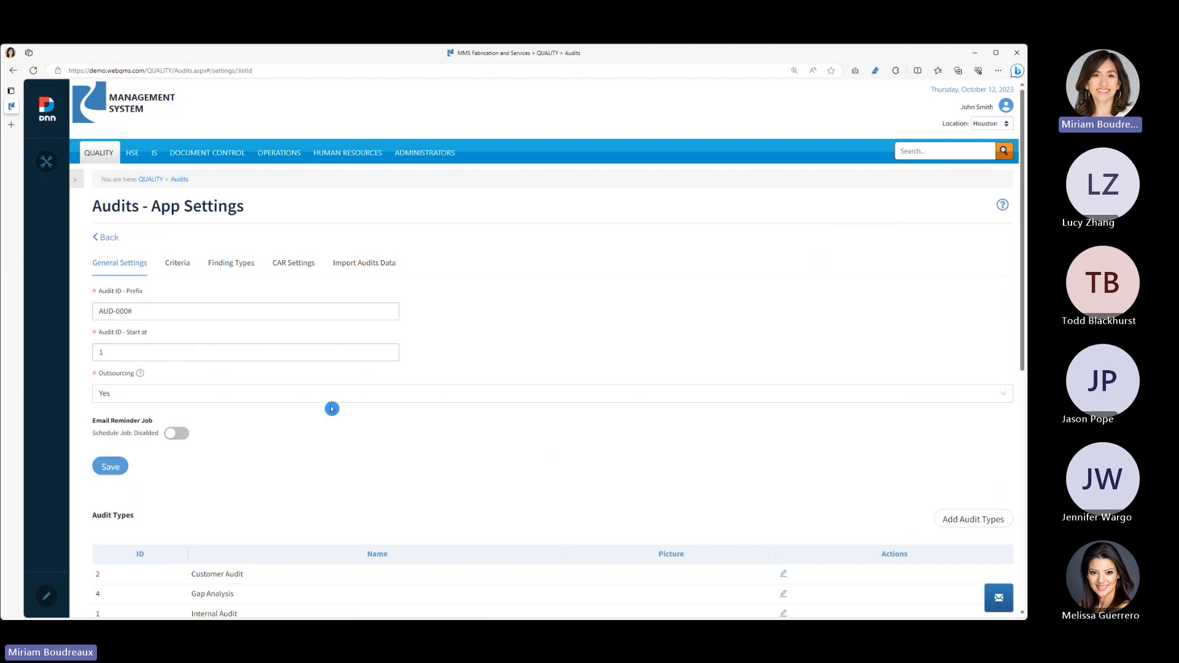
{"action": "scroll", "coordinate": [332, 409], "scroll_direction": "down", "scroll_amount": 4}
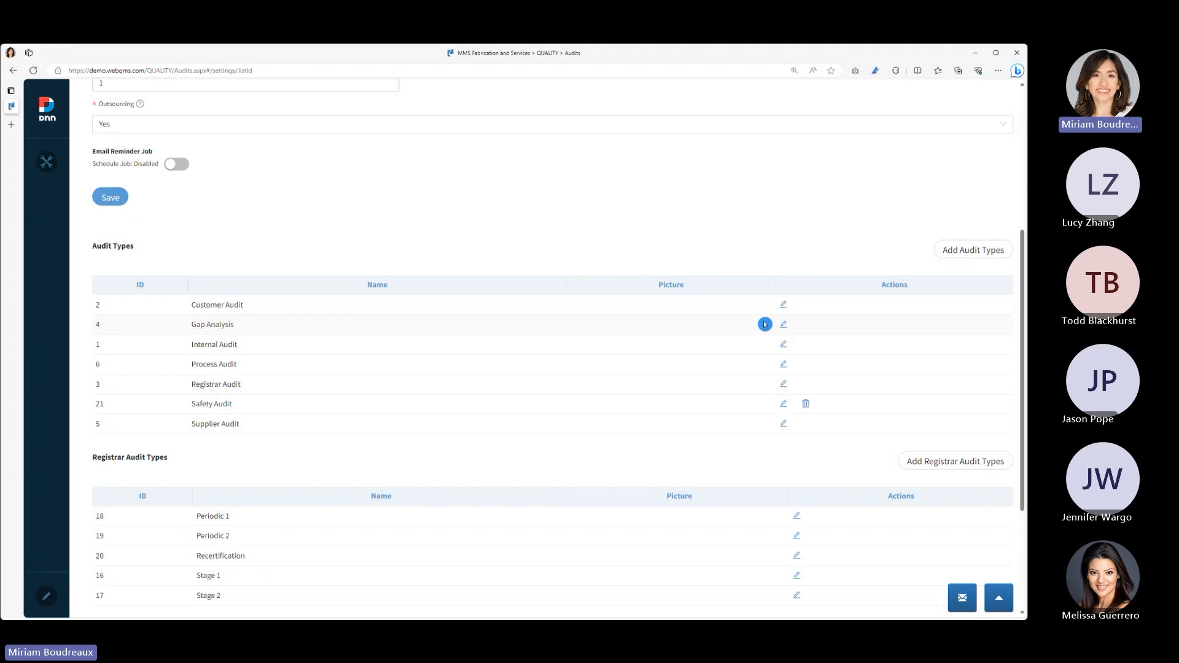
{"action": "left_click", "coordinate": [783, 326]}
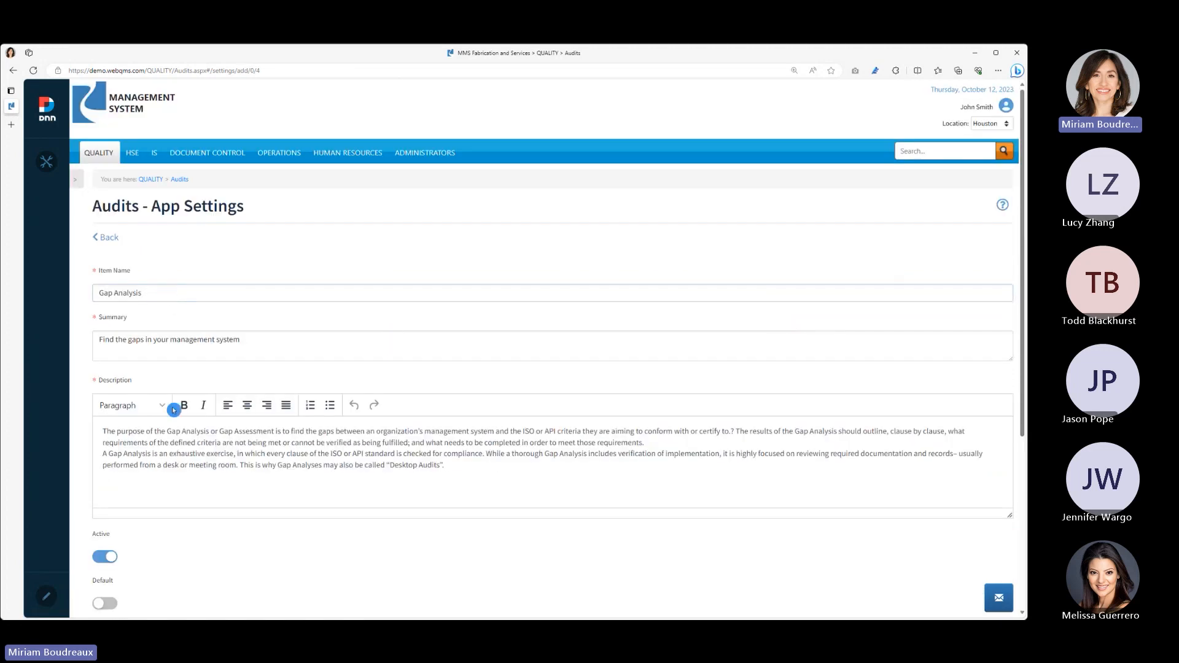
{"action": "scroll", "coordinate": [154, 375], "scroll_direction": "down", "scroll_amount": 4}
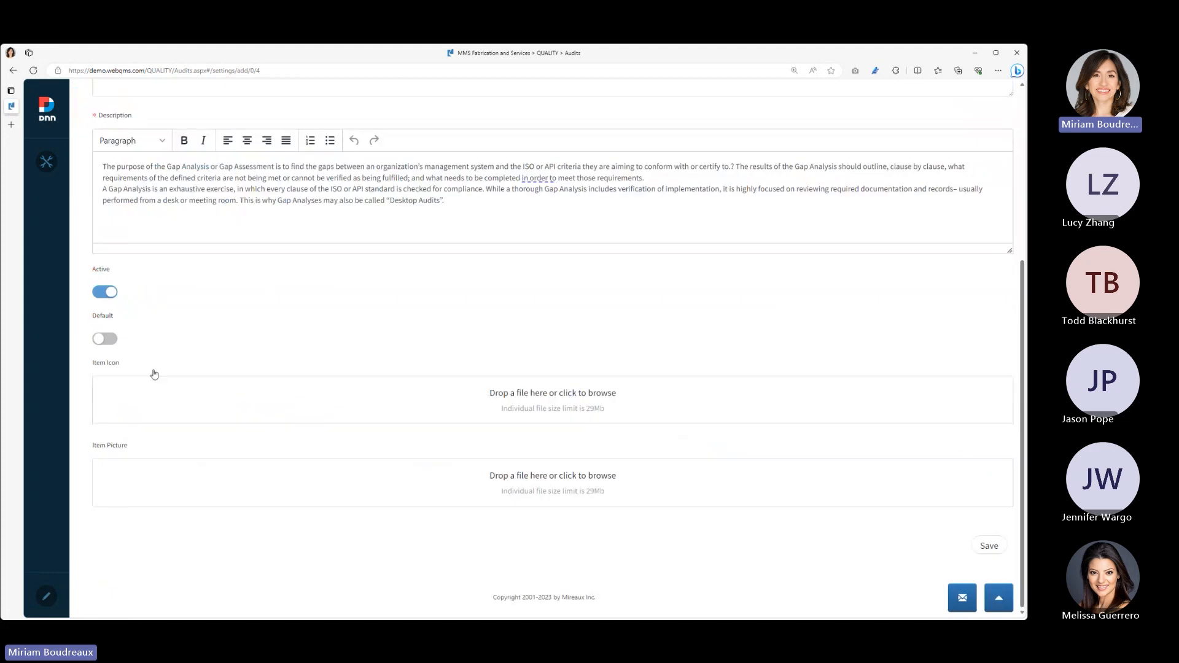
{"action": "left_click", "coordinate": [105, 293]}
{"action": "left_click", "coordinate": [989, 546]}
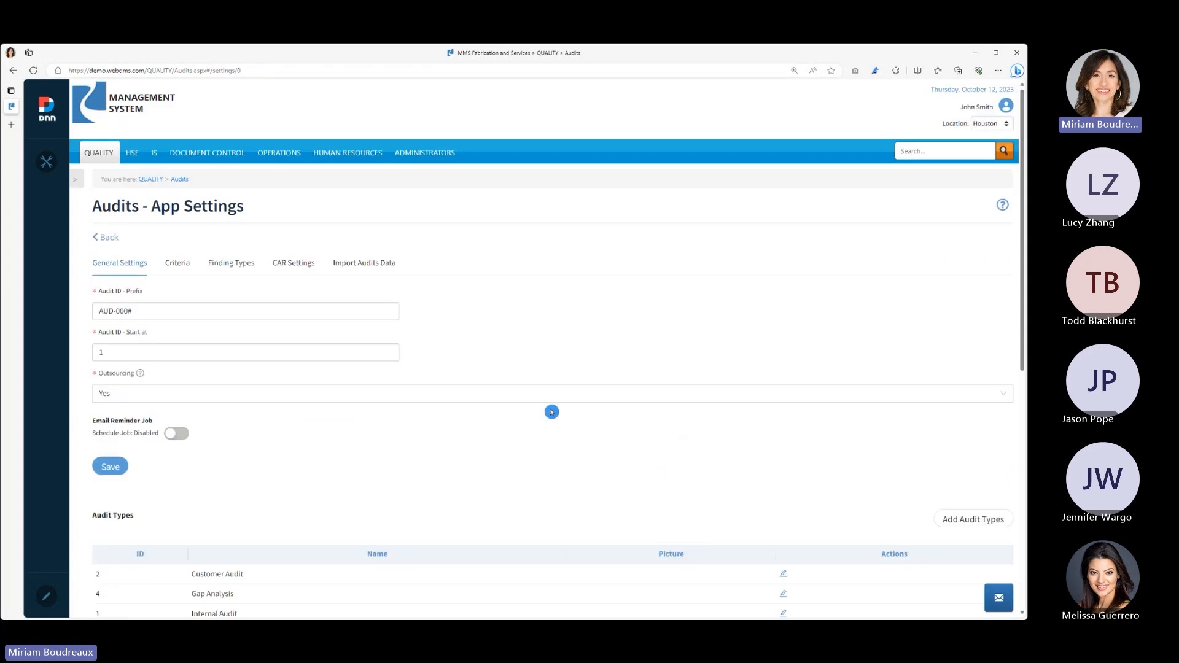
- Look over the audit type and method lists, and deactivate and save the Concern finding type
{"action": "scroll", "coordinate": [551, 412], "scroll_direction": "down", "scroll_amount": 4}
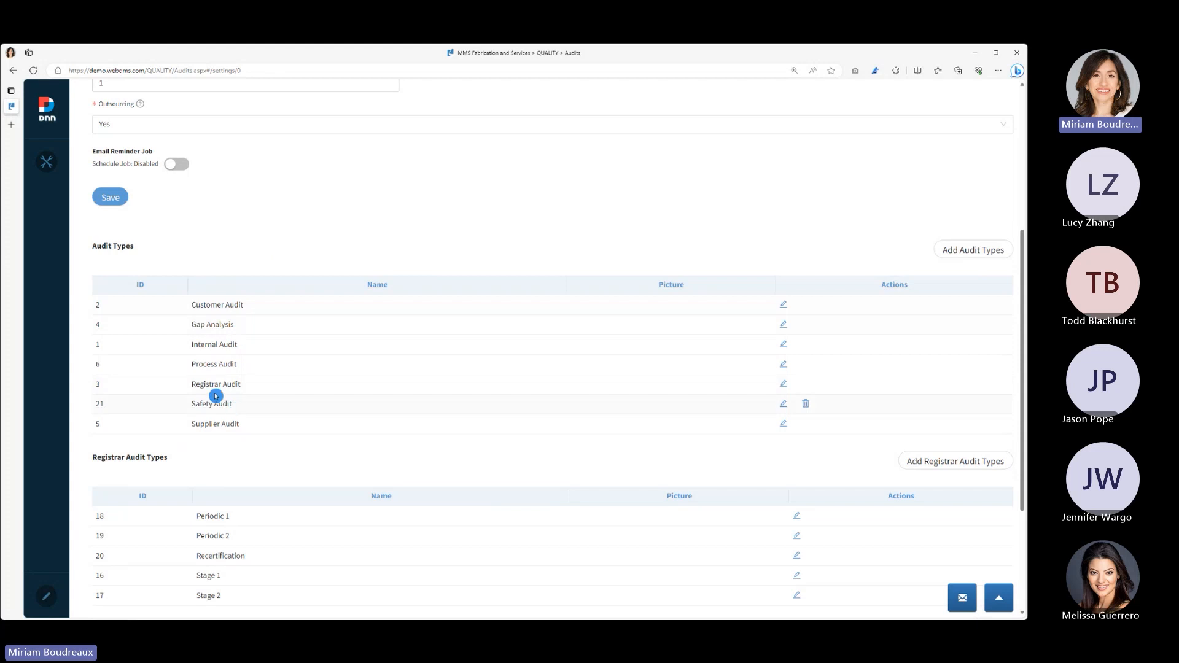
{"action": "scroll", "coordinate": [300, 416], "scroll_direction": "down", "scroll_amount": 3}
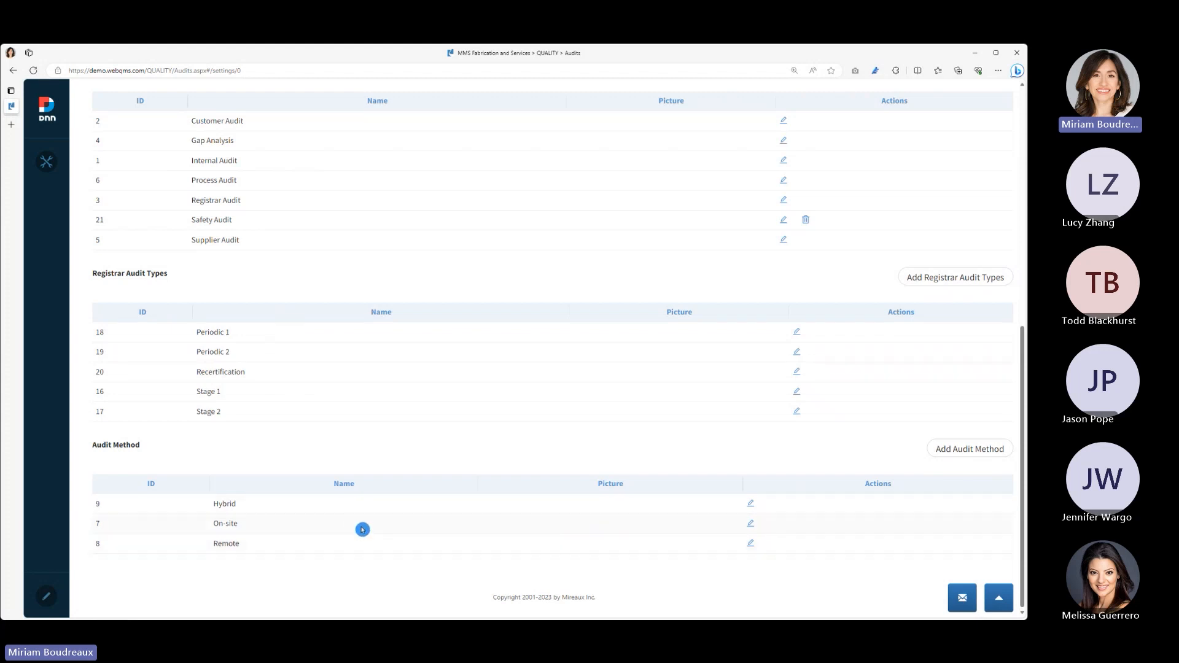
{"action": "scroll", "coordinate": [362, 530], "scroll_direction": "up", "scroll_amount": 7}
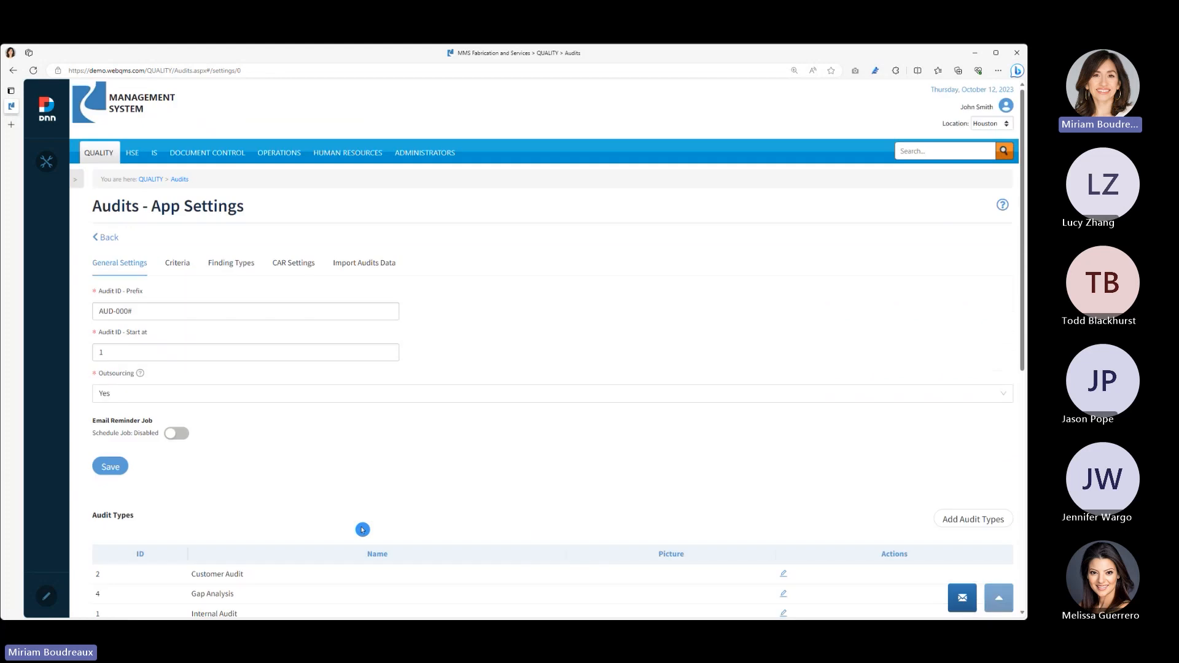
{"action": "left_click", "coordinate": [235, 268]}
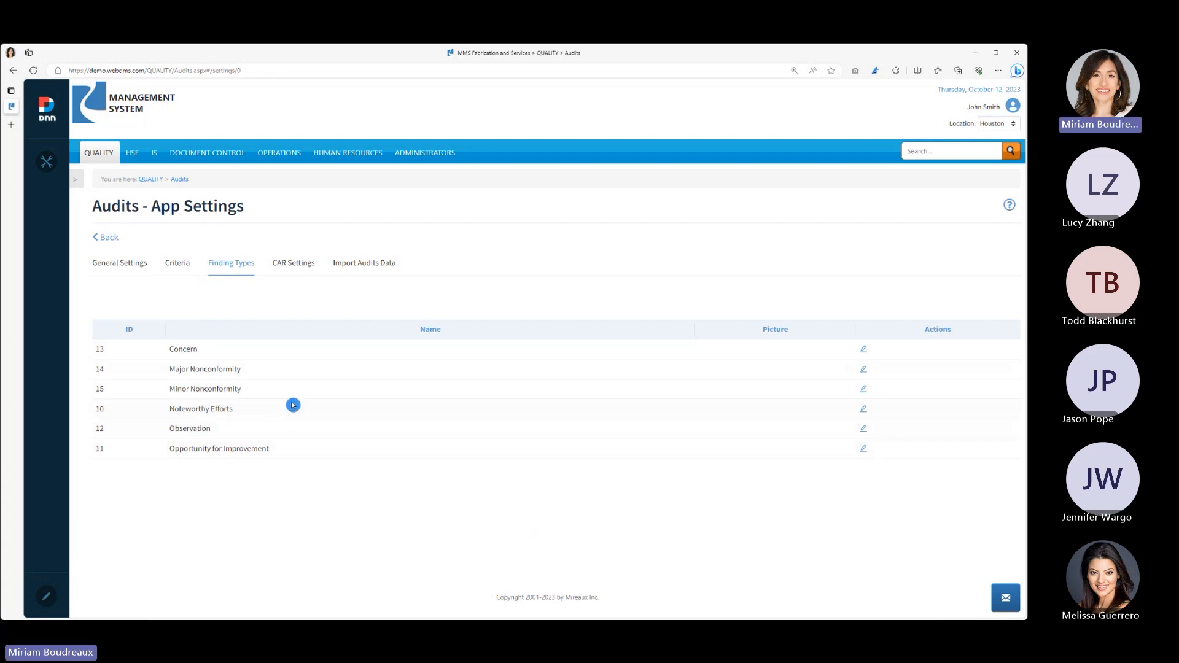
{"action": "left_click", "coordinate": [863, 348]}
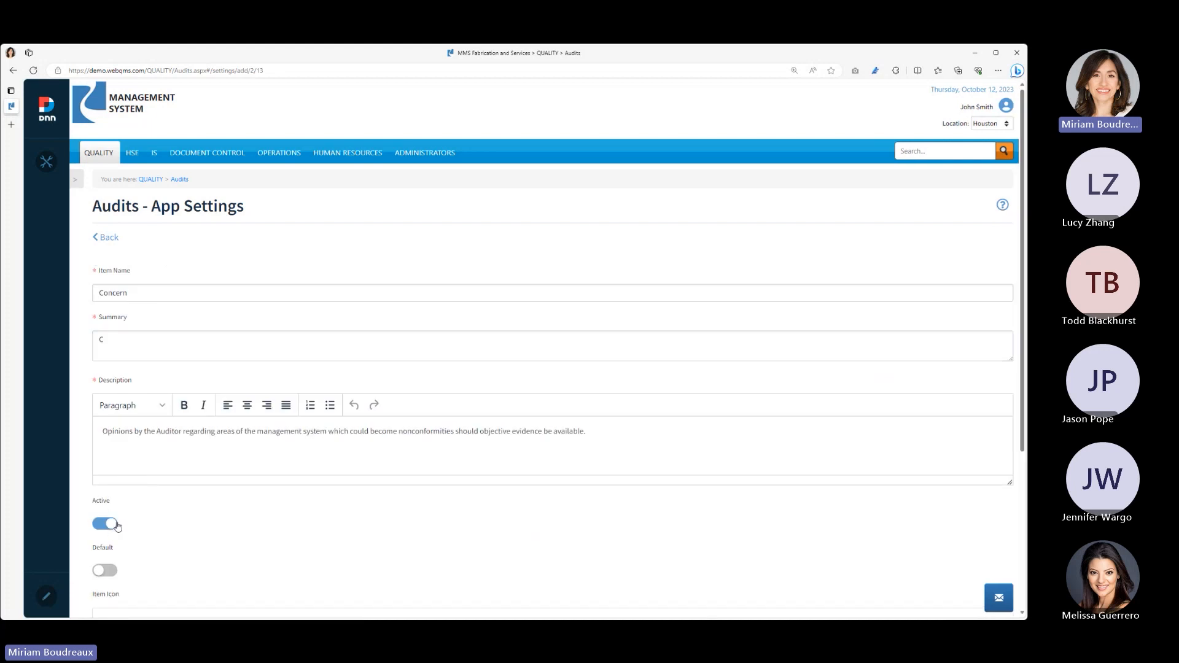
{"action": "left_click", "coordinate": [102, 523]}
{"action": "left_click", "coordinate": [98, 531]}
{"action": "scroll", "coordinate": [663, 509], "scroll_direction": "down", "scroll_amount": 4}
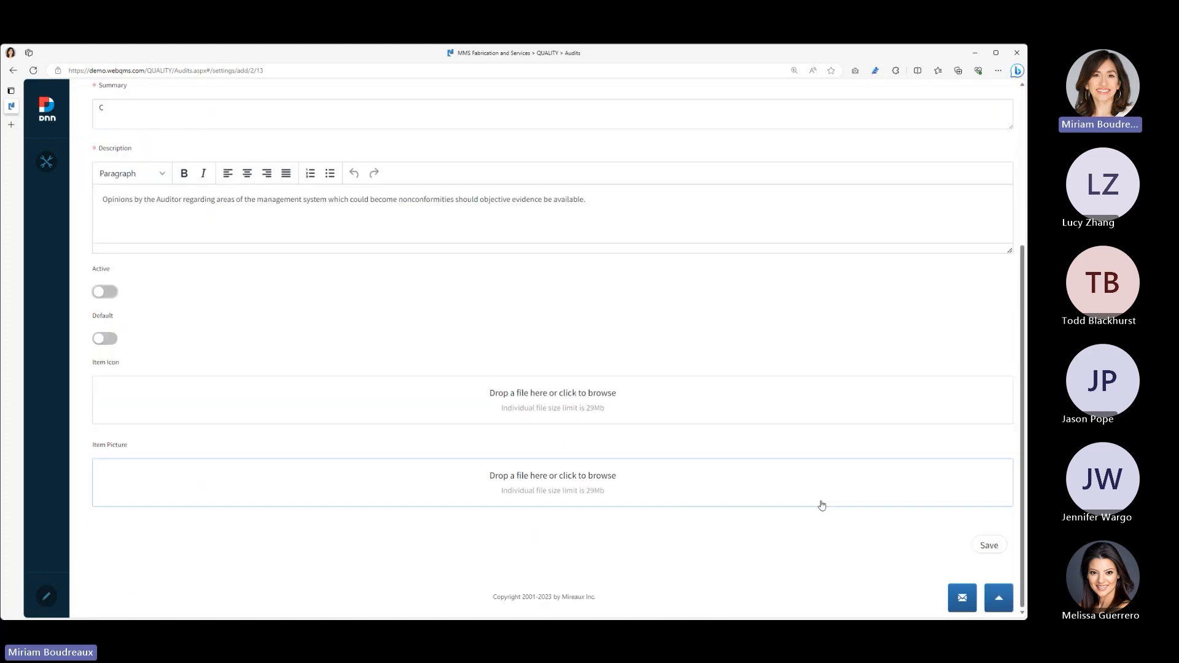
{"action": "left_click", "coordinate": [986, 547]}
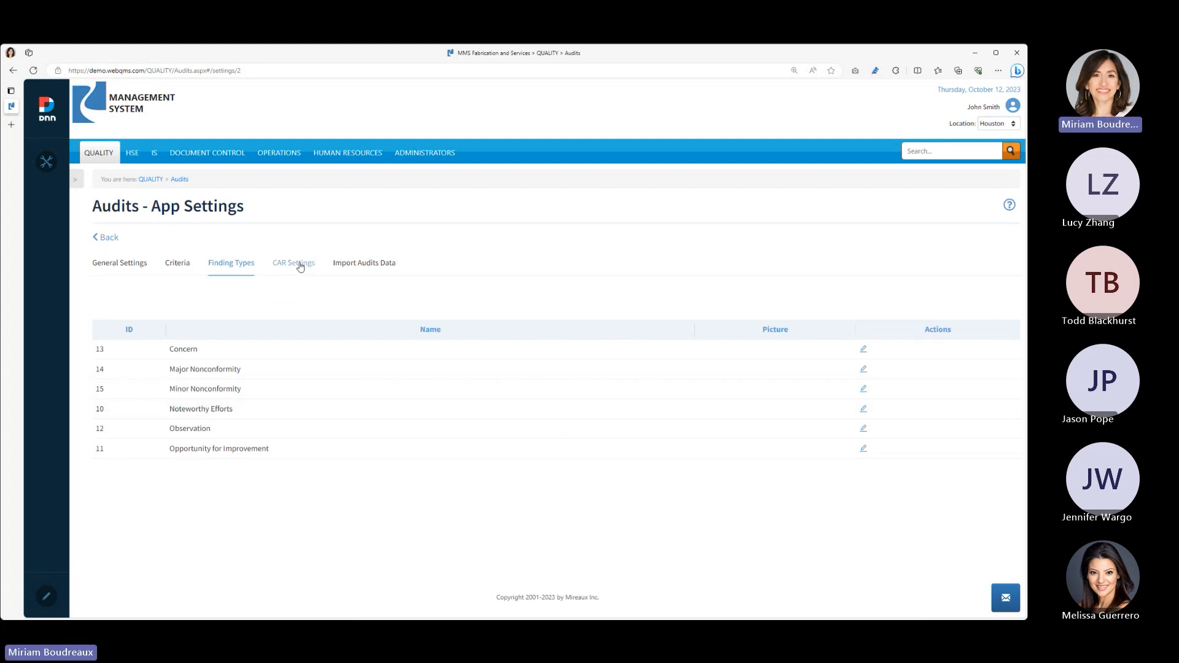
- Browse the first three pages of available standards and specifications in the Criteria settings and return to the Audits Log
{"action": "left_click", "coordinate": [188, 267]}
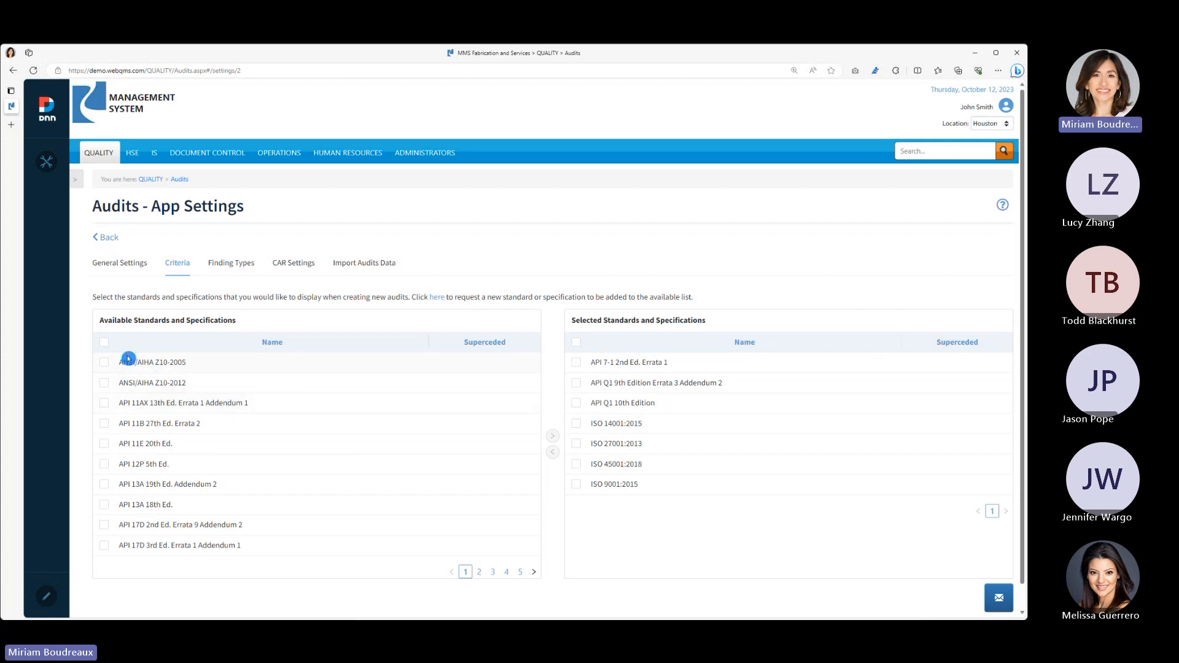
{"action": "scroll", "coordinate": [291, 397], "scroll_direction": "down", "scroll_amount": 1}
{"action": "left_click", "coordinate": [481, 546]}
{"action": "left_click", "coordinate": [493, 549]}
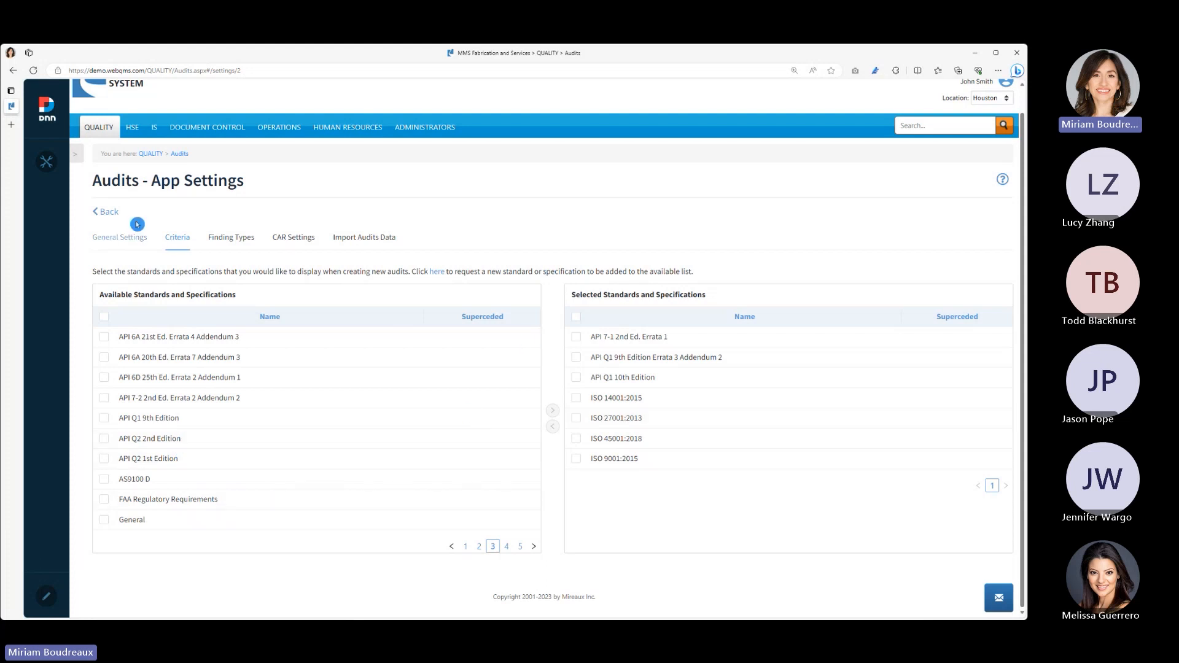
{"action": "left_click", "coordinate": [108, 212]}
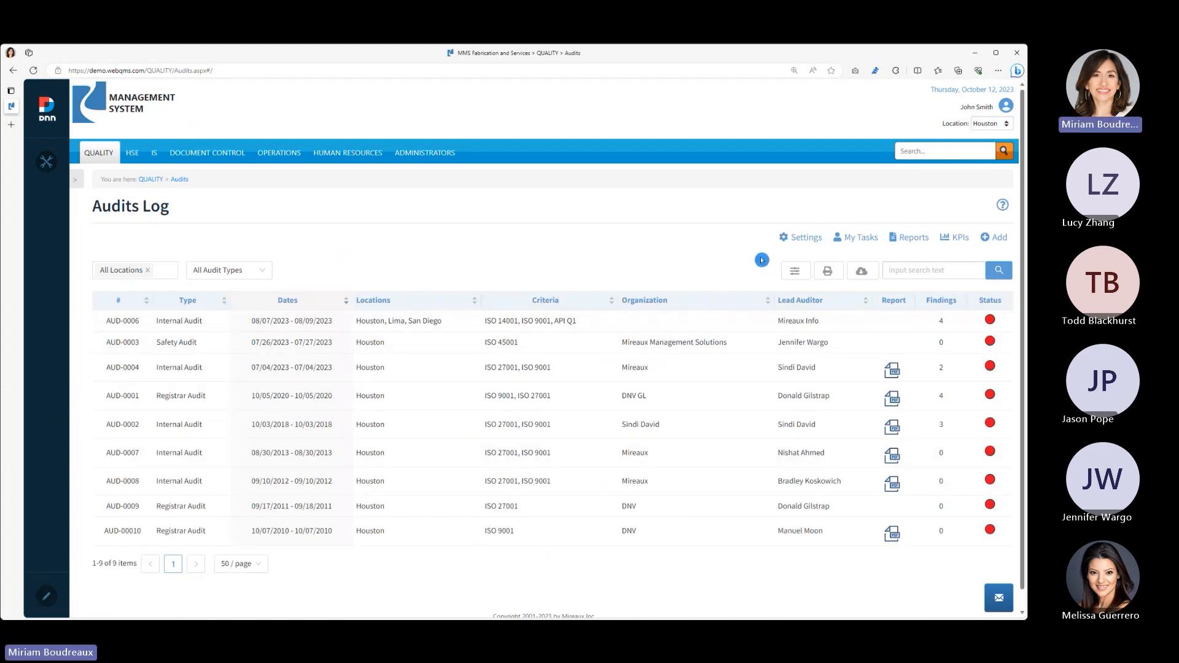
- Start a new audit, check the subtypes offered for Registrar Audit, and set the type to Internal Audit
{"action": "left_click", "coordinate": [986, 238]}
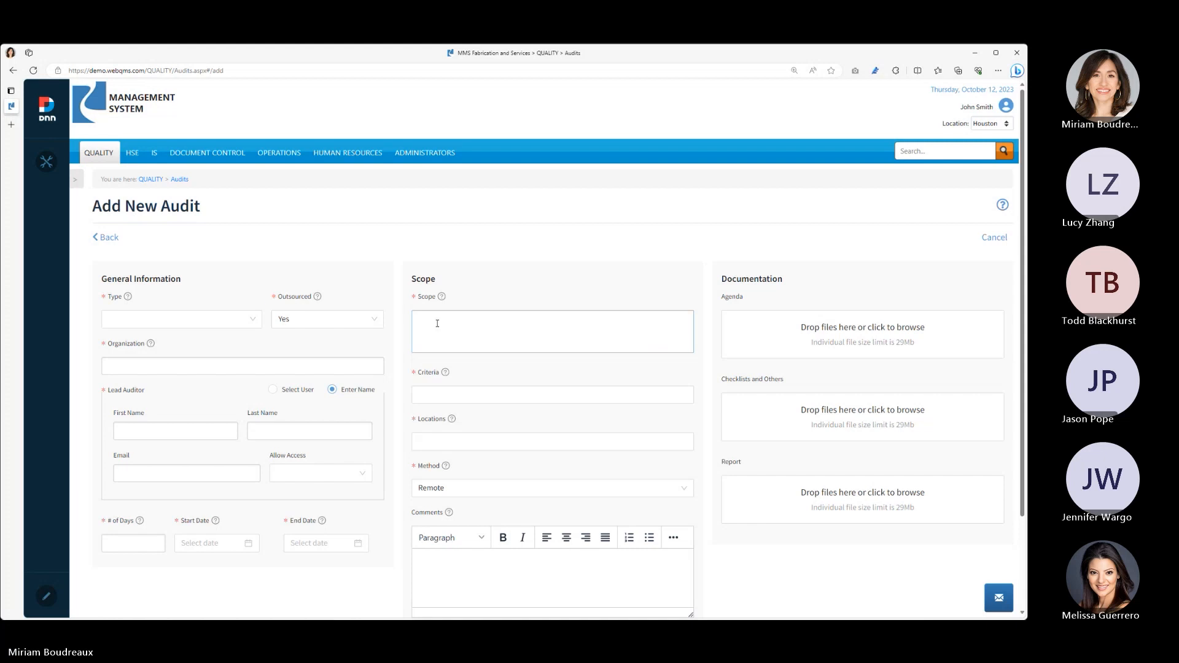
{"action": "left_click", "coordinate": [222, 318]}
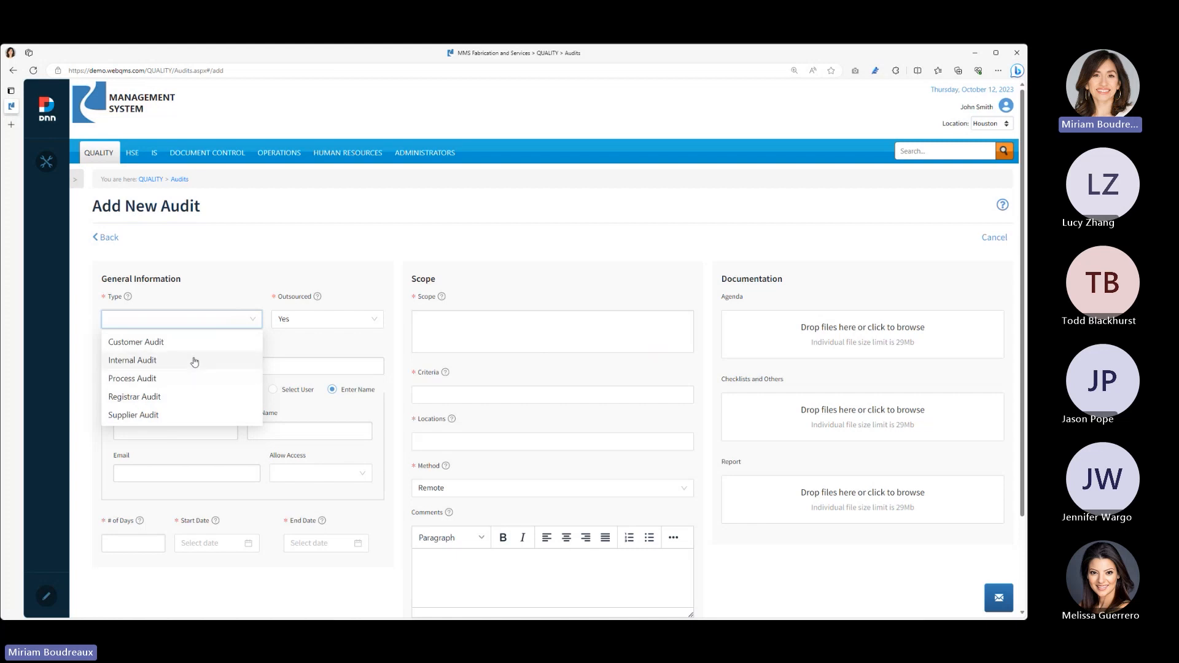
{"action": "left_click", "coordinate": [195, 395]}
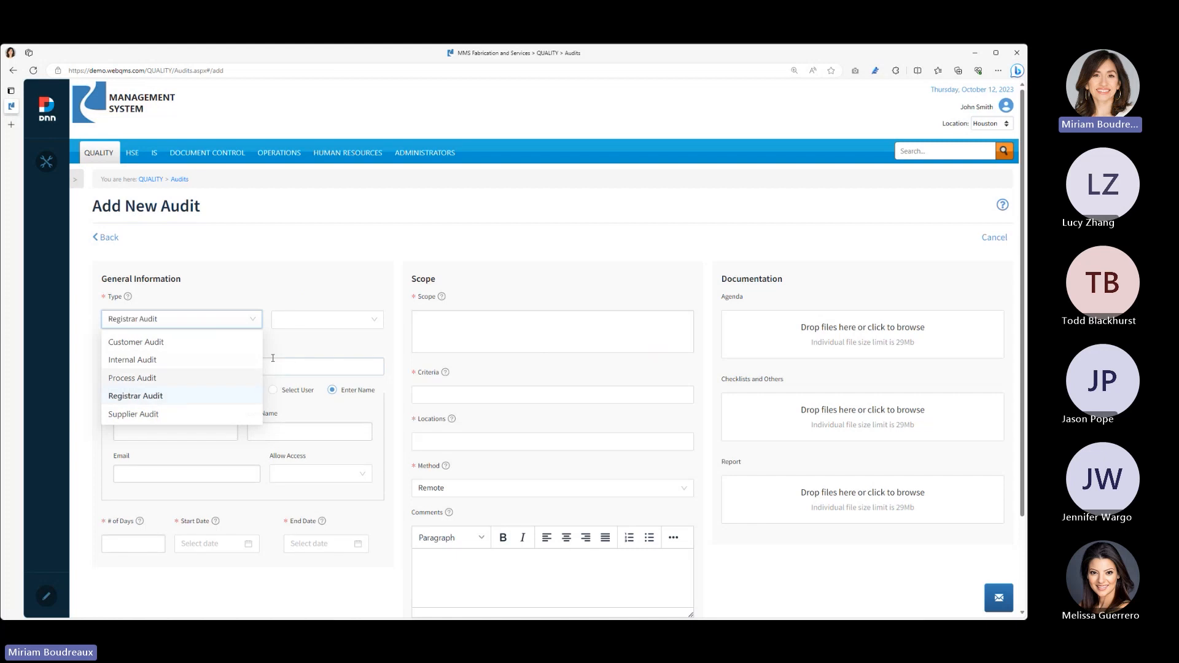
{"action": "left_click", "coordinate": [349, 320]}
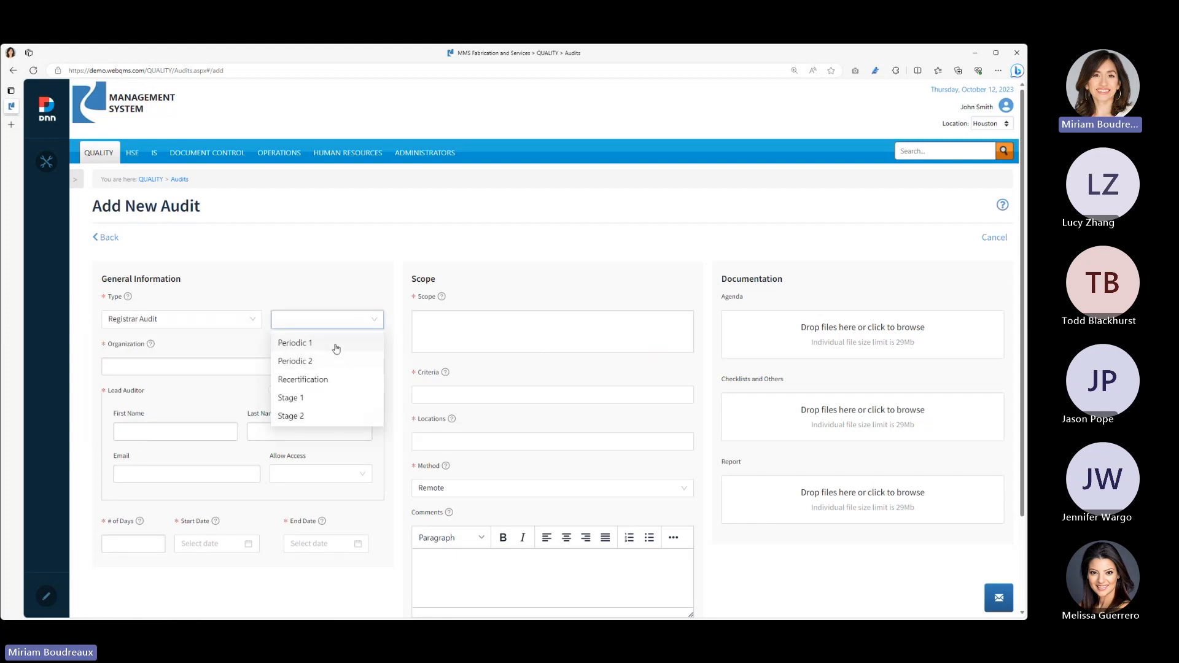
{"action": "left_click", "coordinate": [251, 326]}
{"action": "left_click", "coordinate": [193, 357]}
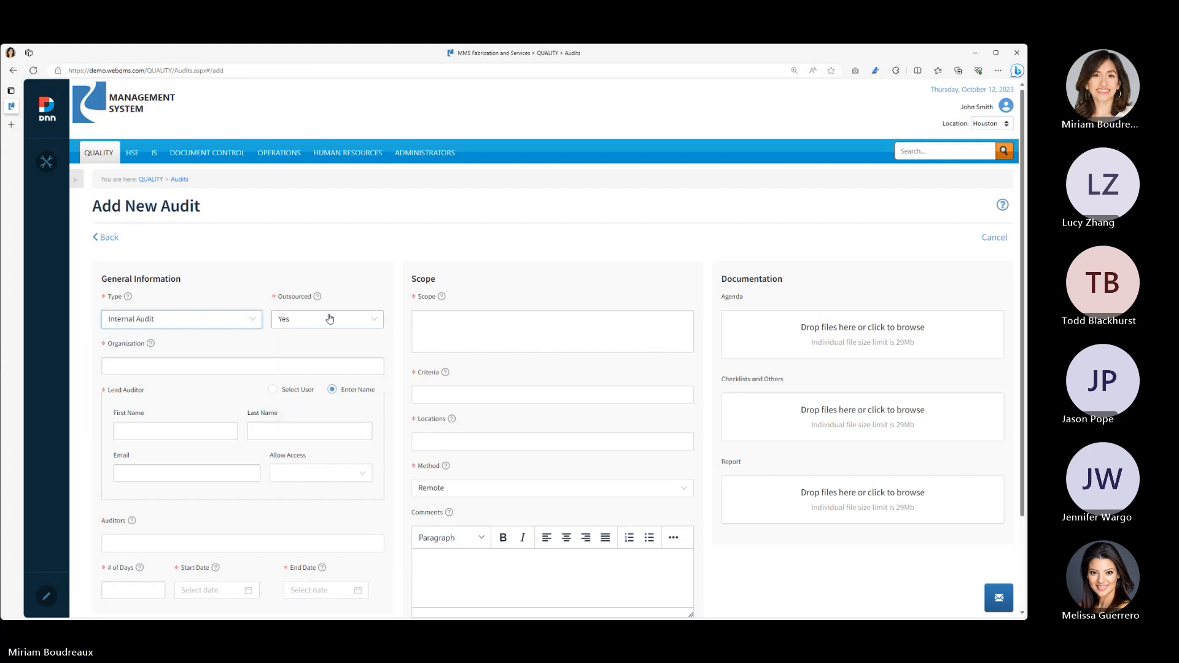
{"action": "left_click", "coordinate": [242, 360]}
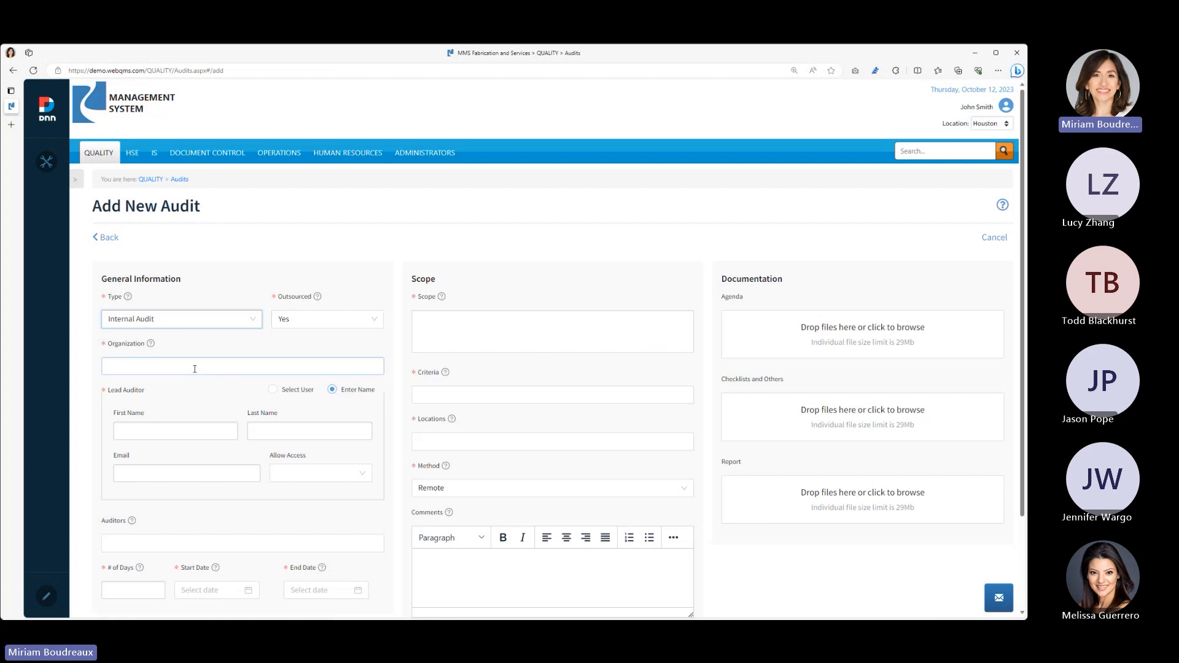
- Set Outsourced to No and view the users selectable as lead auditor
{"action": "left_click", "coordinate": [339, 320]}
{"action": "left_click", "coordinate": [317, 362]}
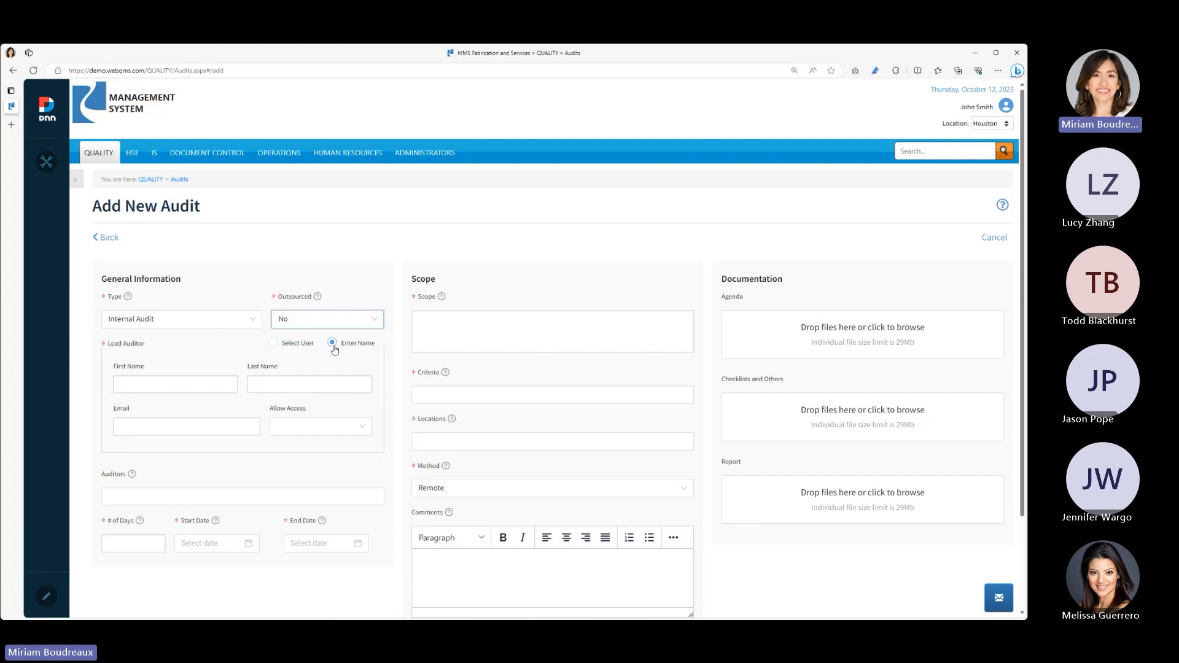
{"action": "left_click", "coordinate": [274, 343]}
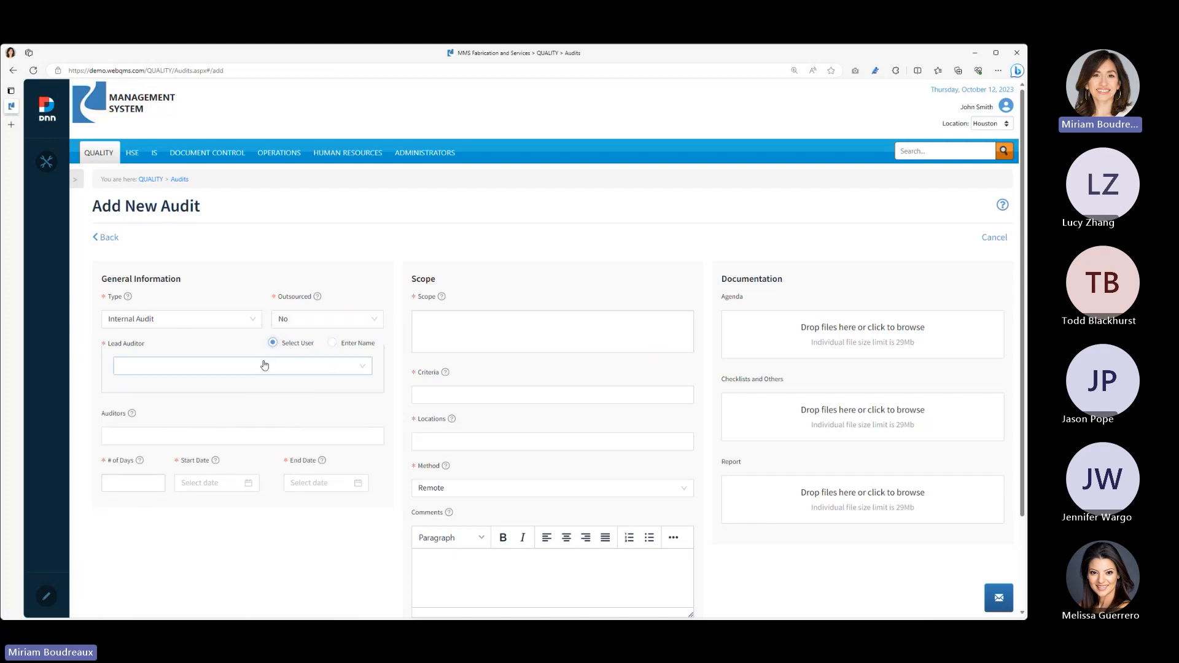
{"action": "left_click", "coordinate": [264, 365]}
{"action": "scroll", "coordinate": [288, 449], "scroll_direction": "down", "scroll_amount": 1}
{"action": "scroll", "coordinate": [288, 450], "scroll_direction": "up", "scroll_amount": 1}
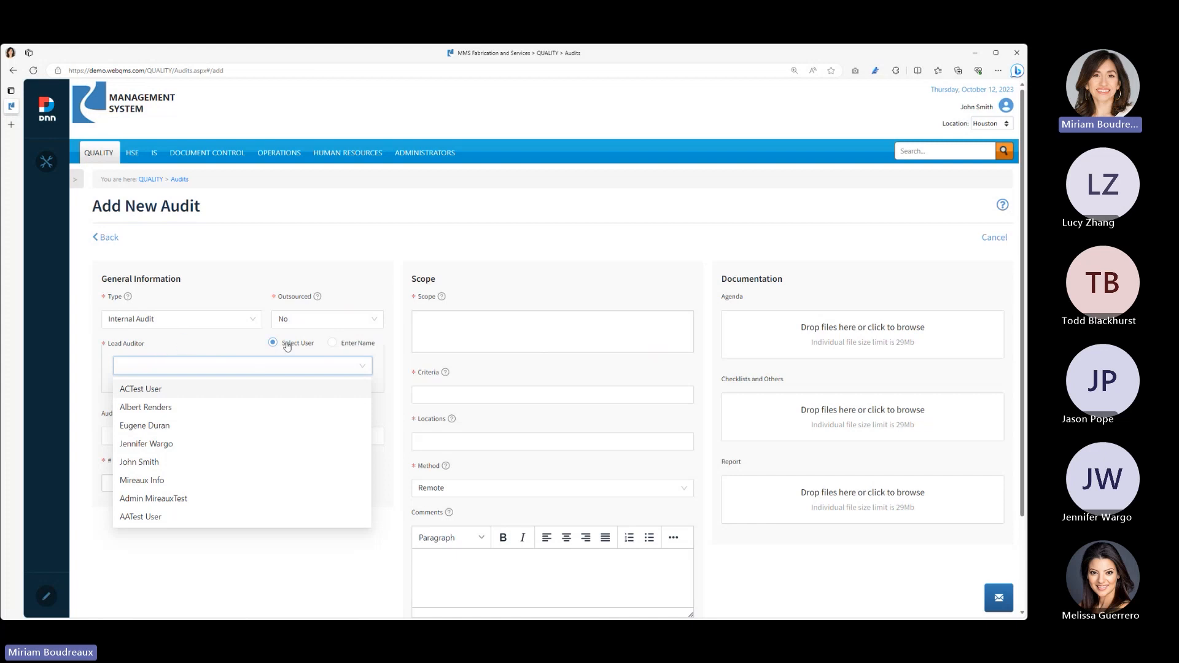
- Switch the lead auditor to Enter Name and look at the empty name and email fields
{"action": "left_click", "coordinate": [332, 342]}
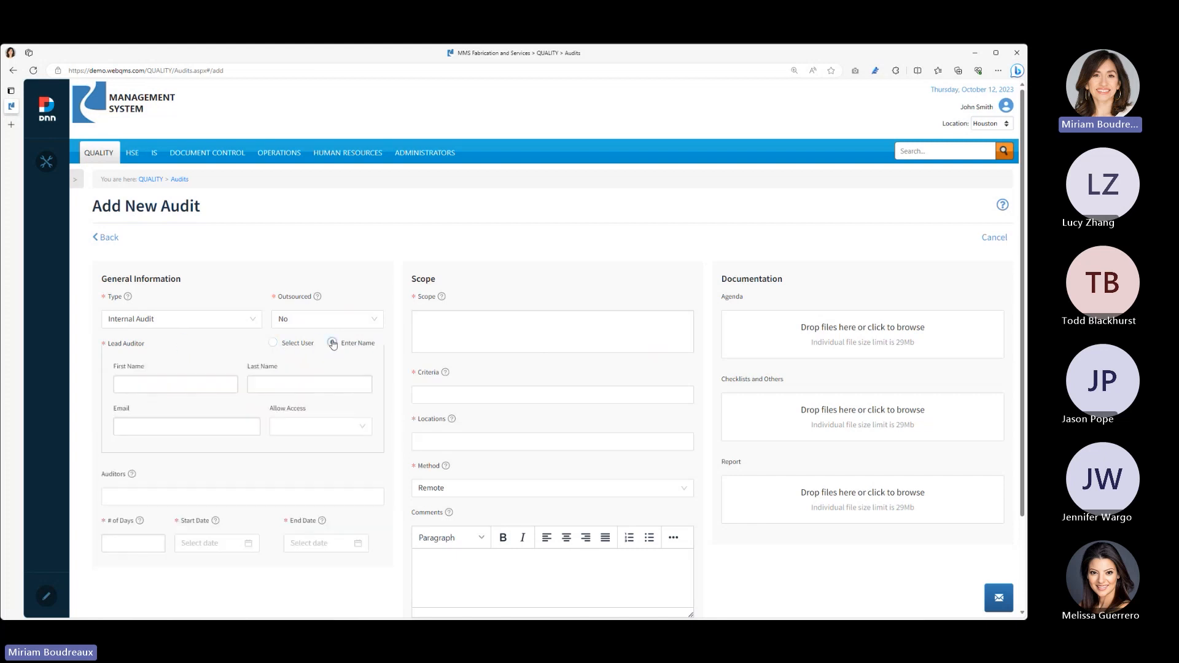
{"action": "left_click", "coordinate": [172, 380]}
{"action": "key", "text": "Tab"}
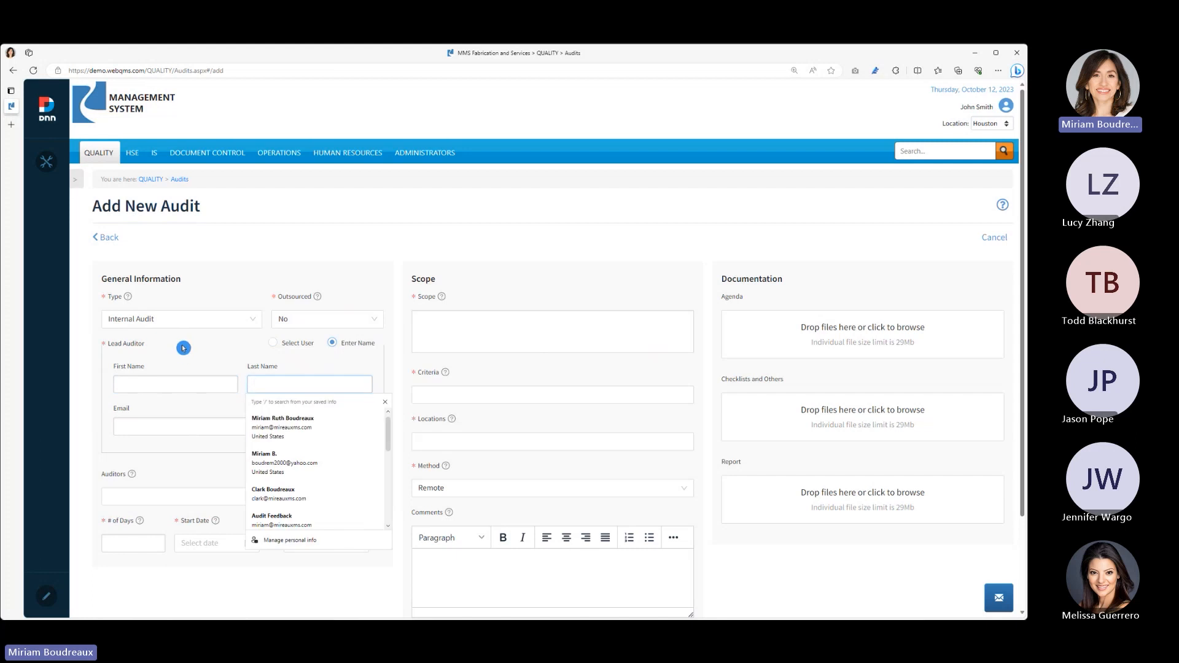
{"action": "left_click", "coordinate": [183, 406]}
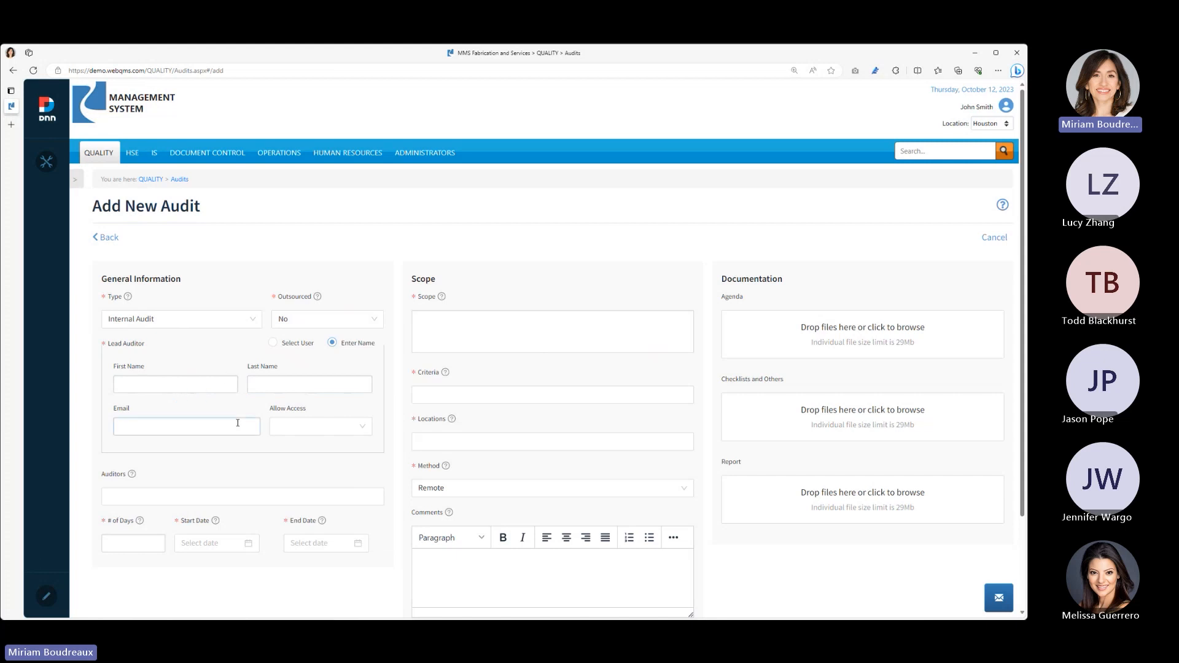
- Set Outsourced to Yes and fill in Mireaux Management Solutions as the organization with the lead auditor's saved name and email
{"action": "left_click", "coordinate": [306, 319]}
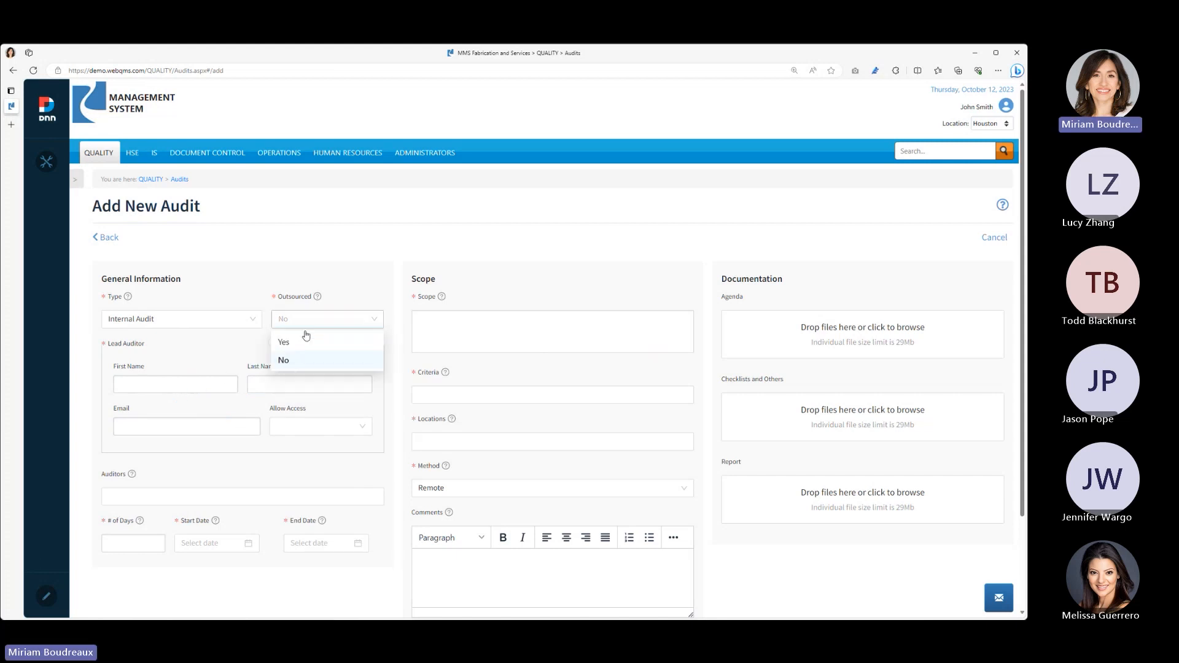
{"action": "left_click", "coordinate": [305, 341]}
{"action": "left_click", "coordinate": [243, 366]}
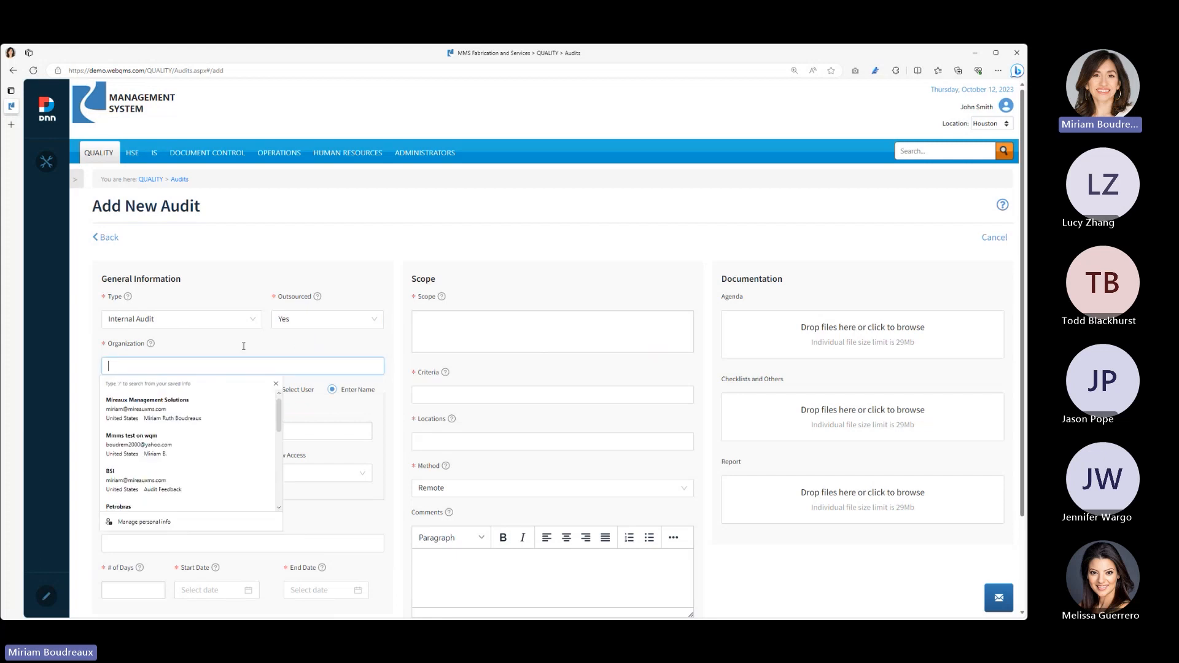
{"action": "left_click", "coordinate": [219, 398]}
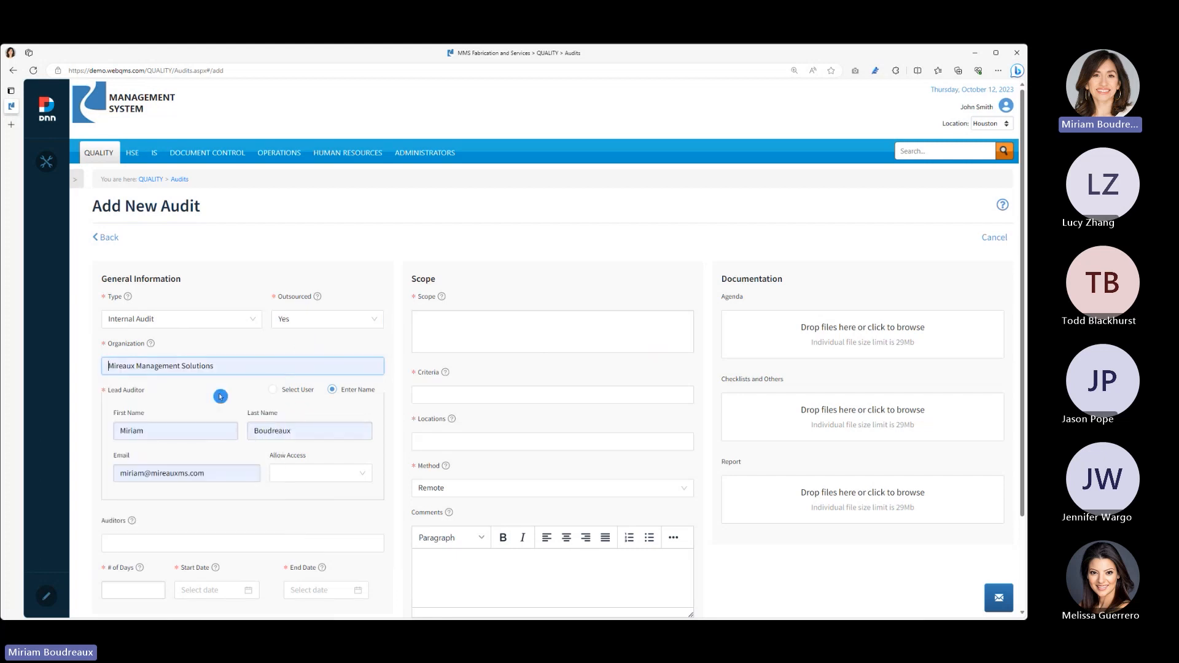
- Set Allow Access to Yes for the lead auditor
{"action": "left_click", "coordinate": [292, 452]}
{"action": "left_click", "coordinate": [345, 477]}
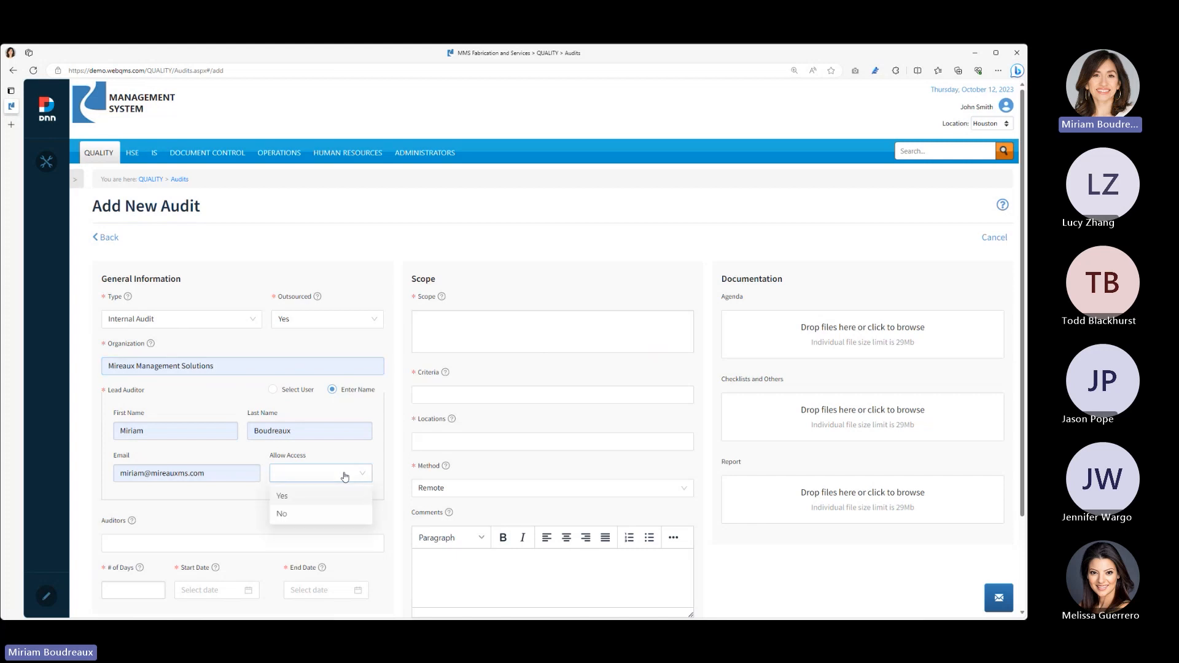
{"action": "left_click", "coordinate": [340, 499]}
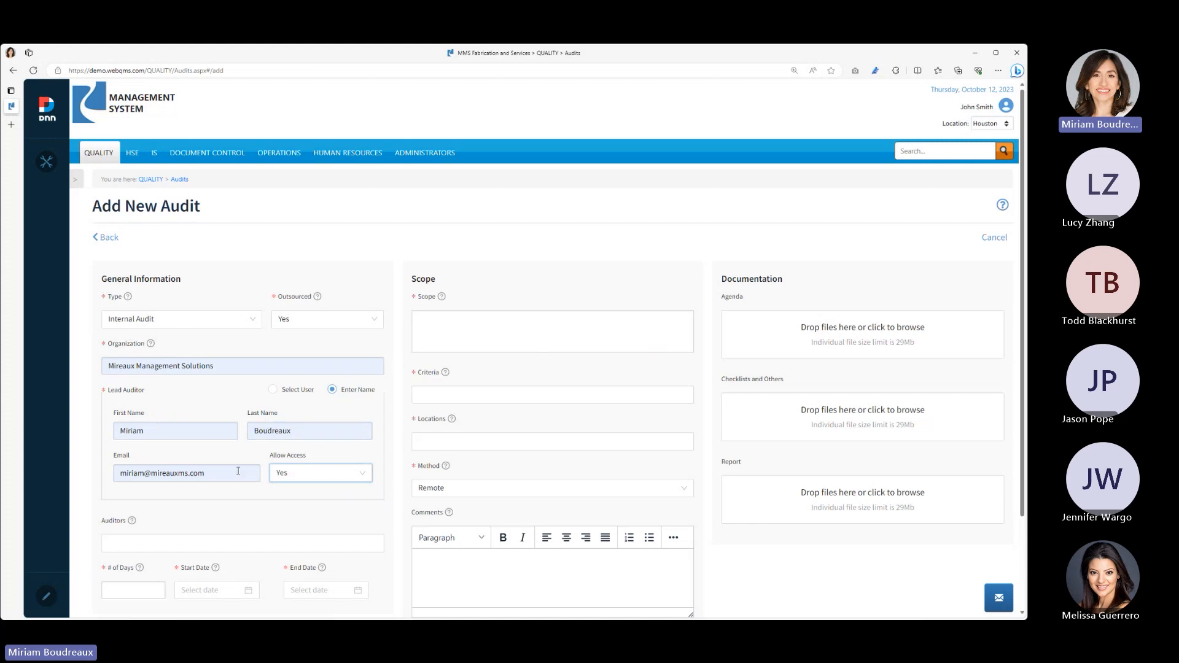
- View the users selectable as additional auditors for the audit without choosing any
{"action": "scroll", "coordinate": [238, 476], "scroll_direction": "down", "scroll_amount": 2}
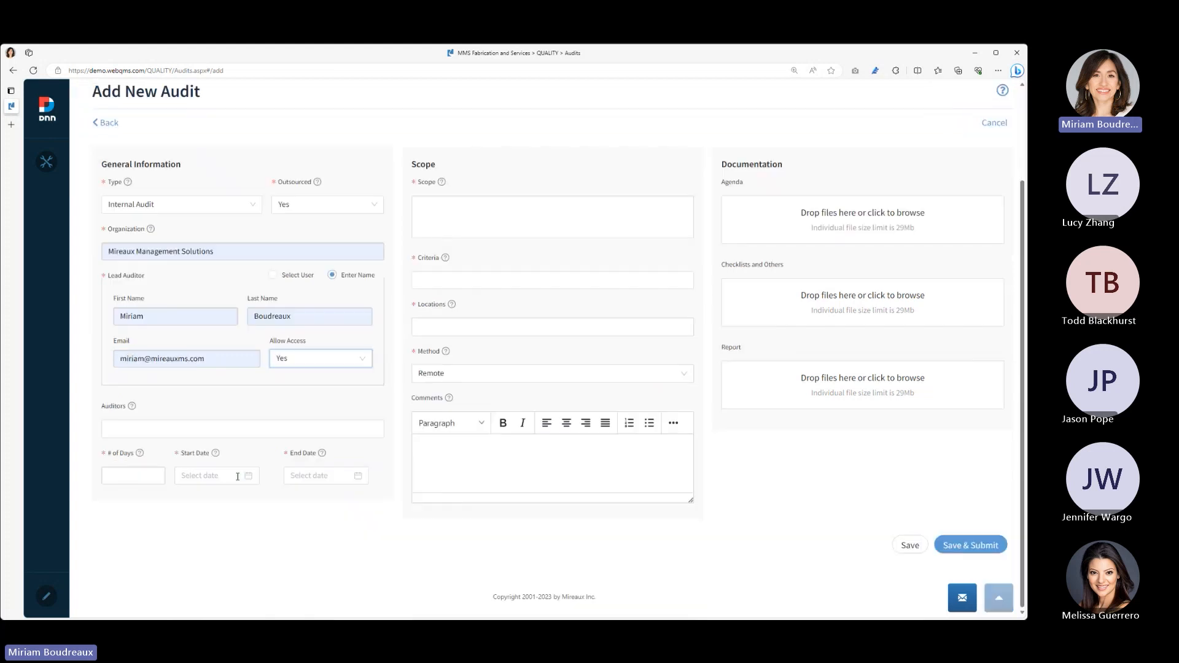
{"action": "left_click", "coordinate": [208, 430]}
{"action": "left_click", "coordinate": [222, 411]}
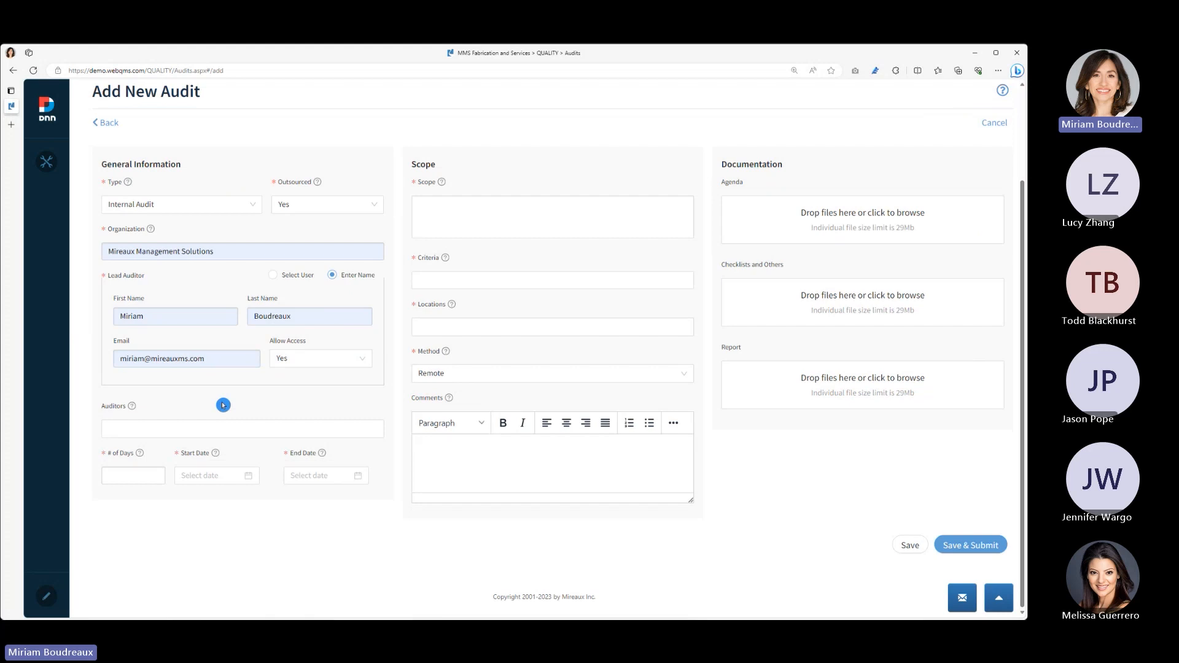
{"action": "left_click", "coordinate": [220, 430]}
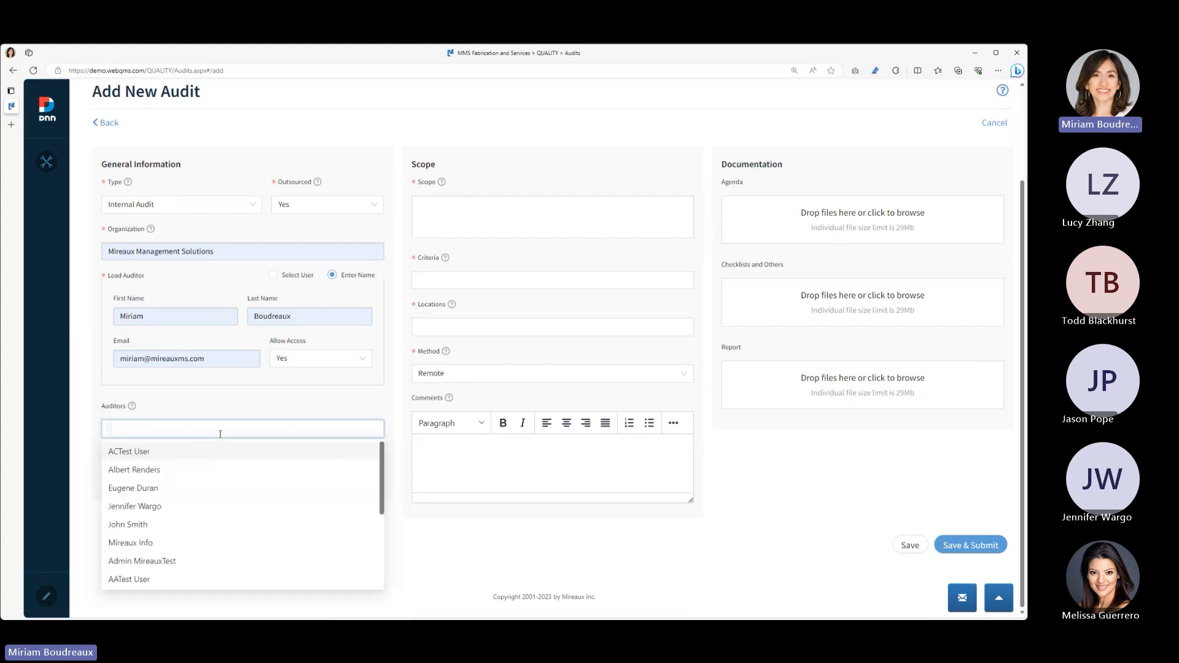
{"action": "left_click", "coordinate": [222, 406]}
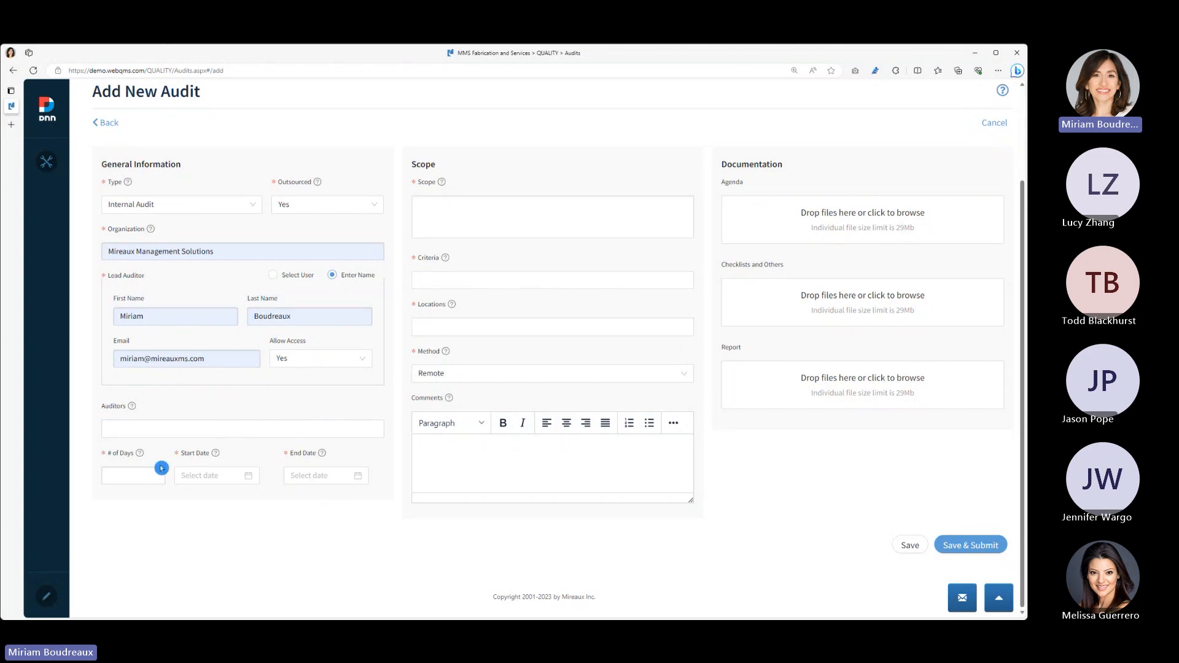
- Set the number of audit days to 2, the start date to 2023-10-16 and the end date to 2023-10-24
{"action": "left_click", "coordinate": [155, 482]}
{"action": "type", "text": "2"}
{"action": "left_click", "coordinate": [249, 476]}
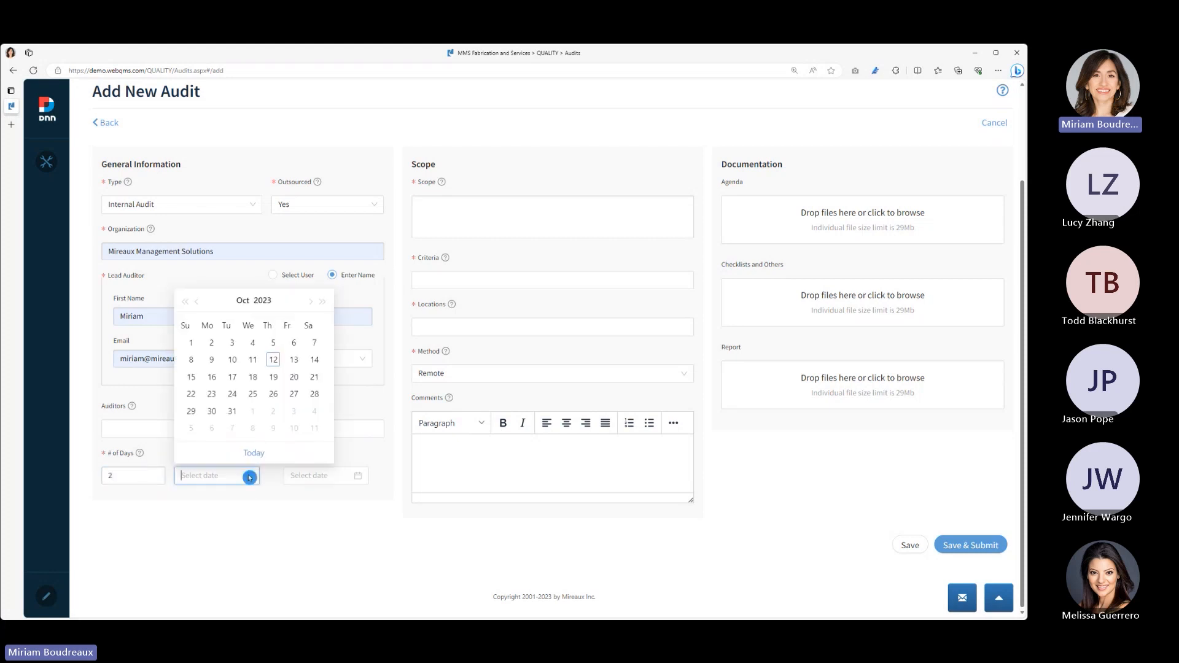
{"action": "left_click", "coordinate": [273, 361]}
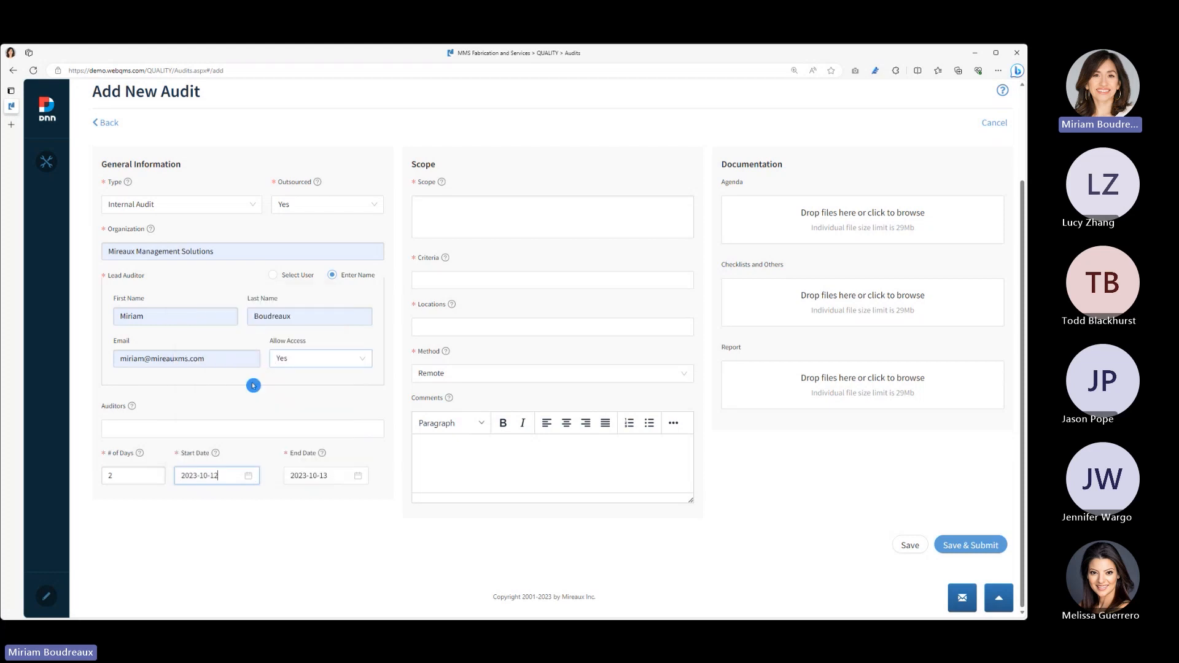
{"action": "left_click", "coordinate": [248, 477]}
{"action": "left_click", "coordinate": [249, 477]}
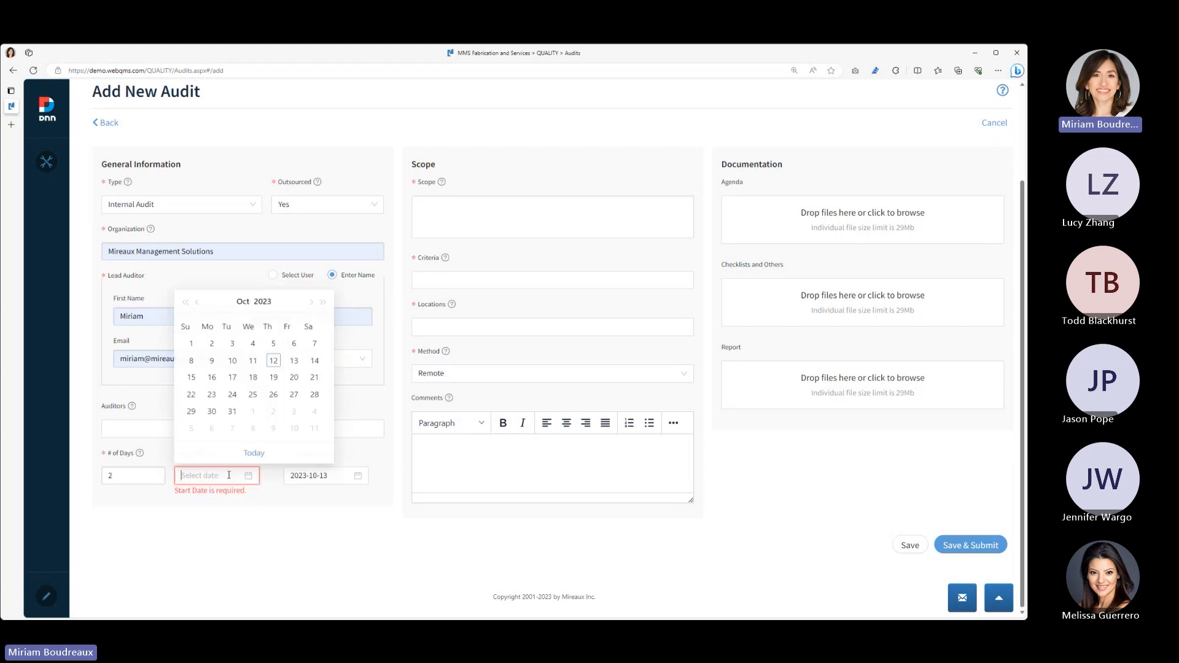
{"action": "left_click", "coordinate": [212, 377]}
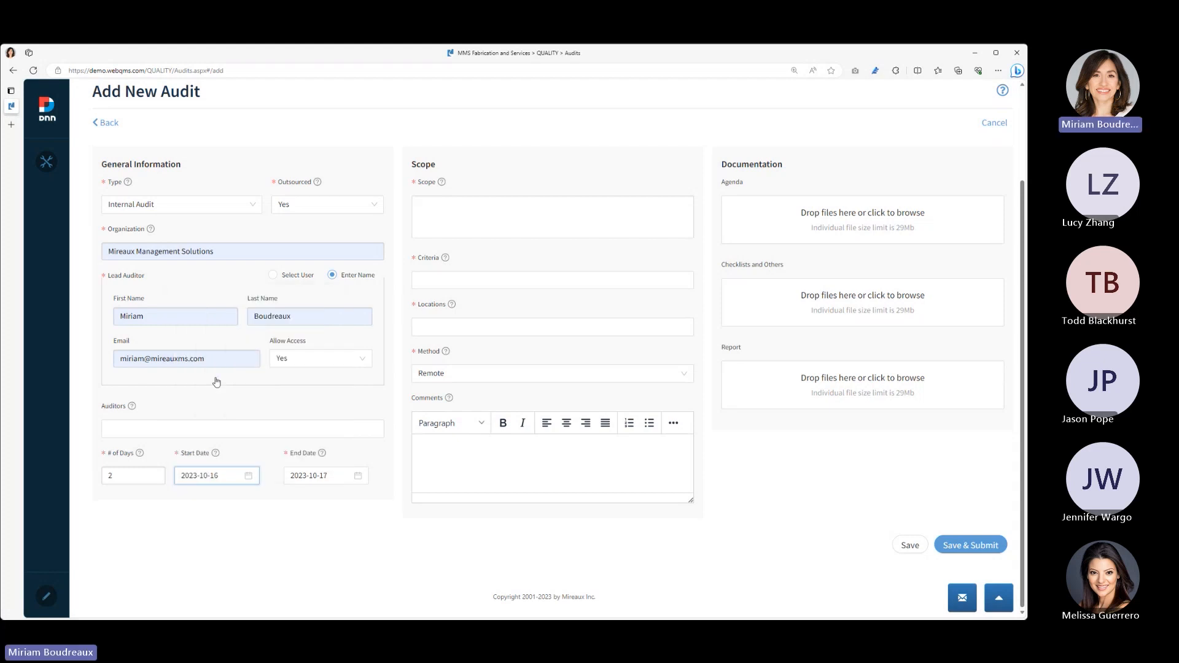
{"action": "left_click", "coordinate": [332, 475]}
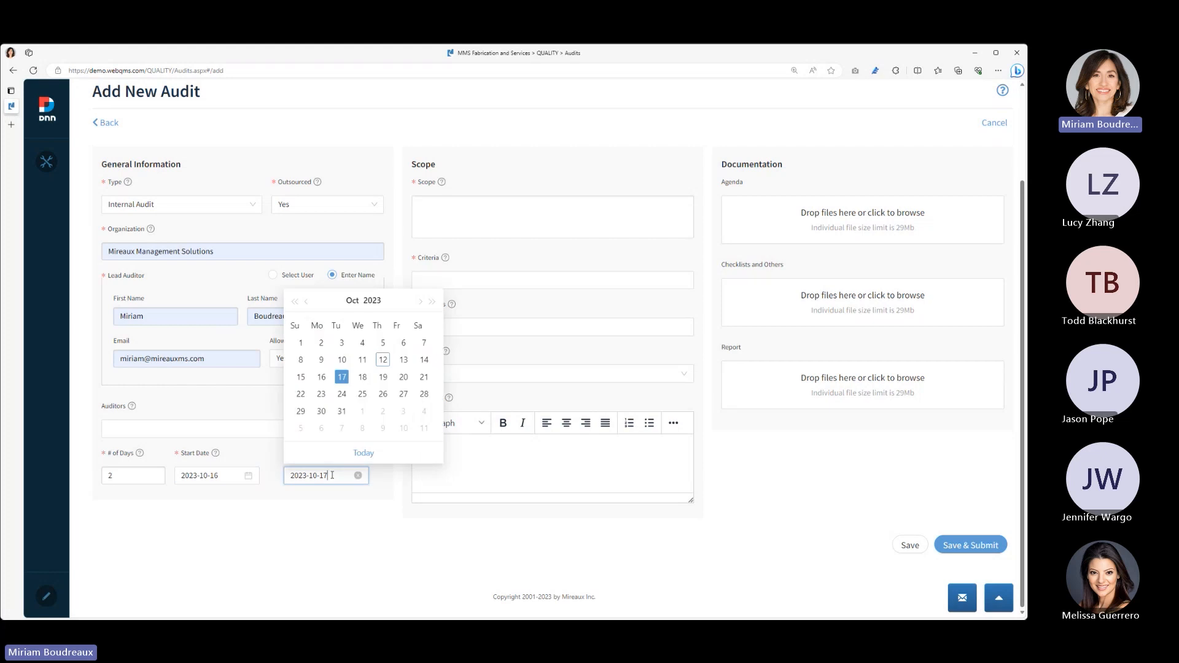
{"action": "left_click", "coordinate": [342, 395]}
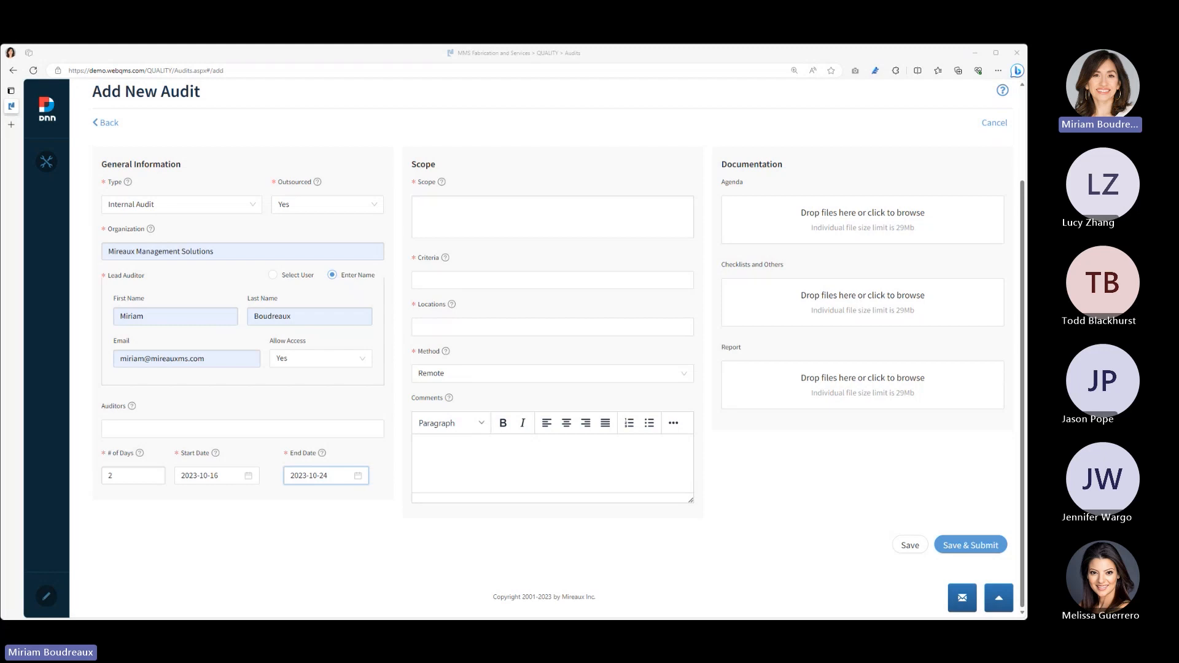
- Paste the copied scope text about valve manufacturing and design processes, and select the criteria ISO 45001:2018, ISO 9001:2015 and API Q1 10th Edition
{"action": "left_click", "coordinate": [462, 216]}
{"action": "type", "text": "Operations, Inspection, Shipping, Receiving, and Engineering processes involved in the manufacturing and design of valves."}
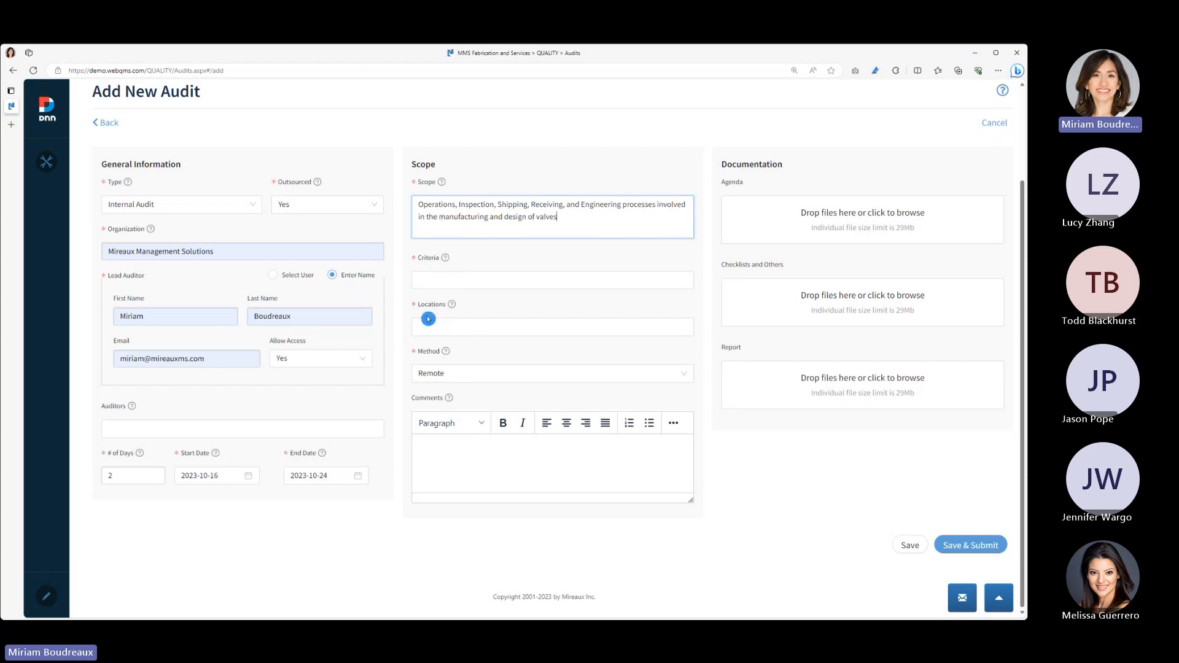
{"action": "left_click", "coordinate": [453, 281]}
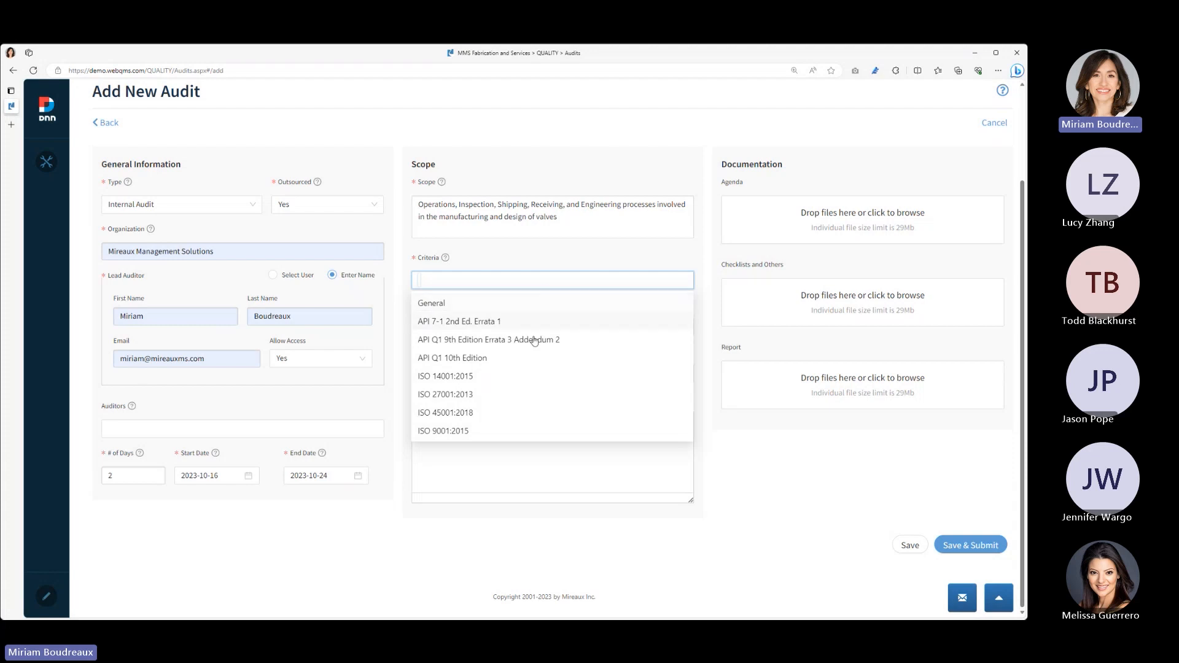
{"action": "left_click", "coordinate": [505, 415]}
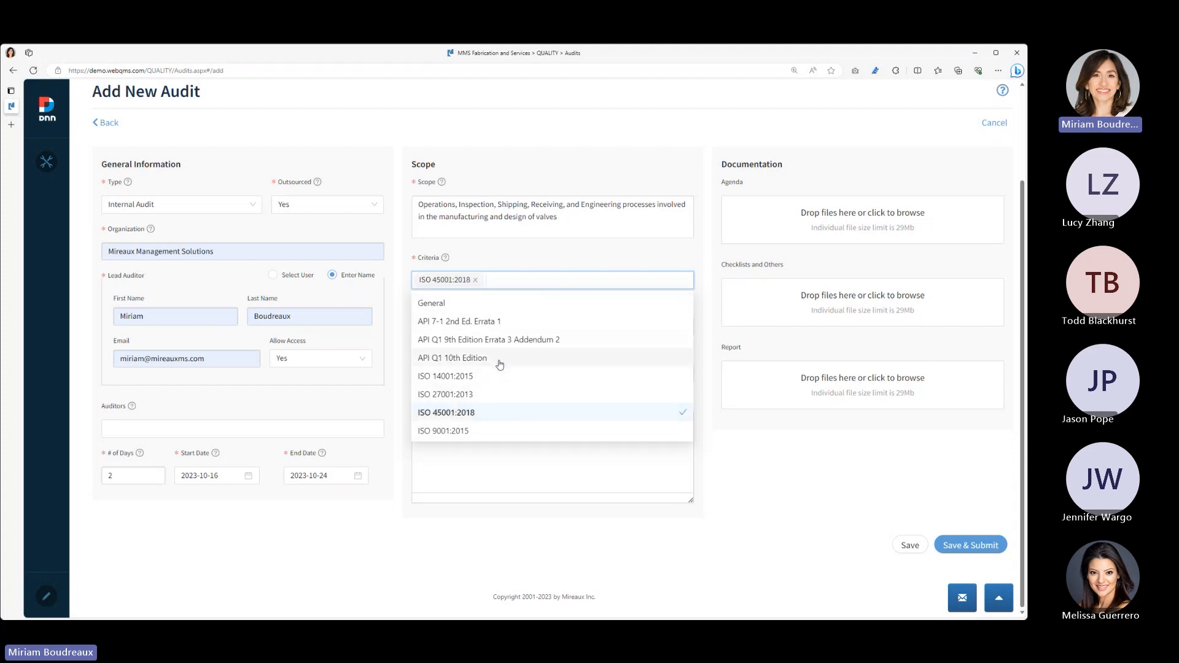
{"action": "left_click", "coordinate": [493, 433]}
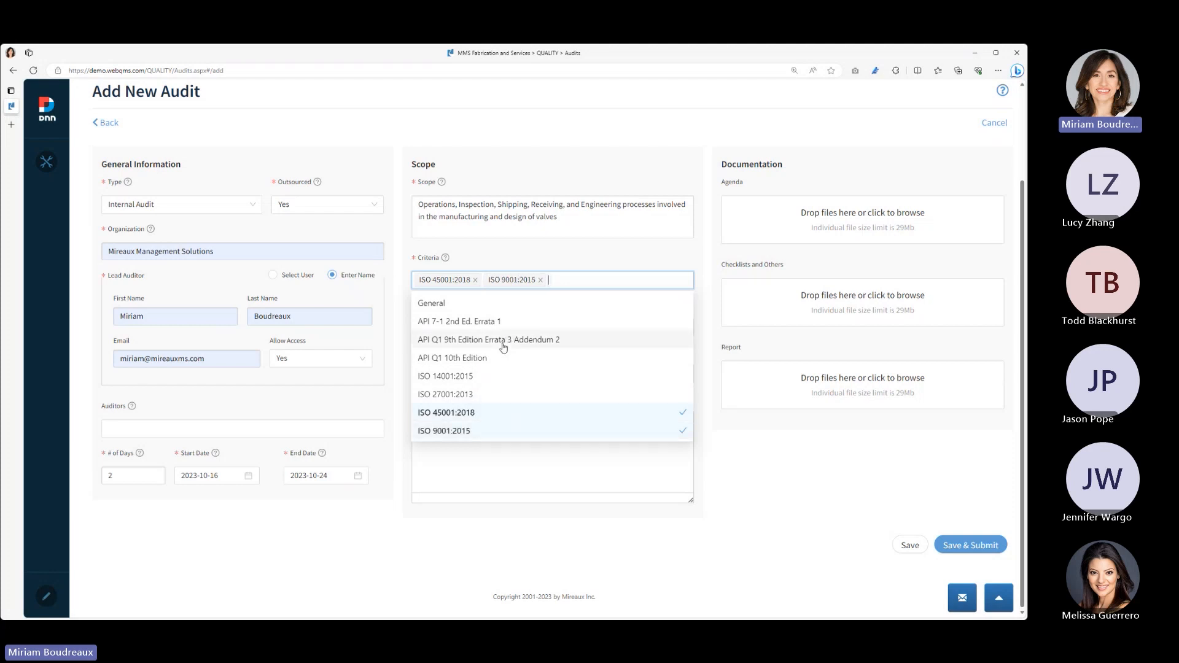
{"action": "left_click", "coordinate": [491, 359]}
{"action": "left_click", "coordinate": [712, 337]}
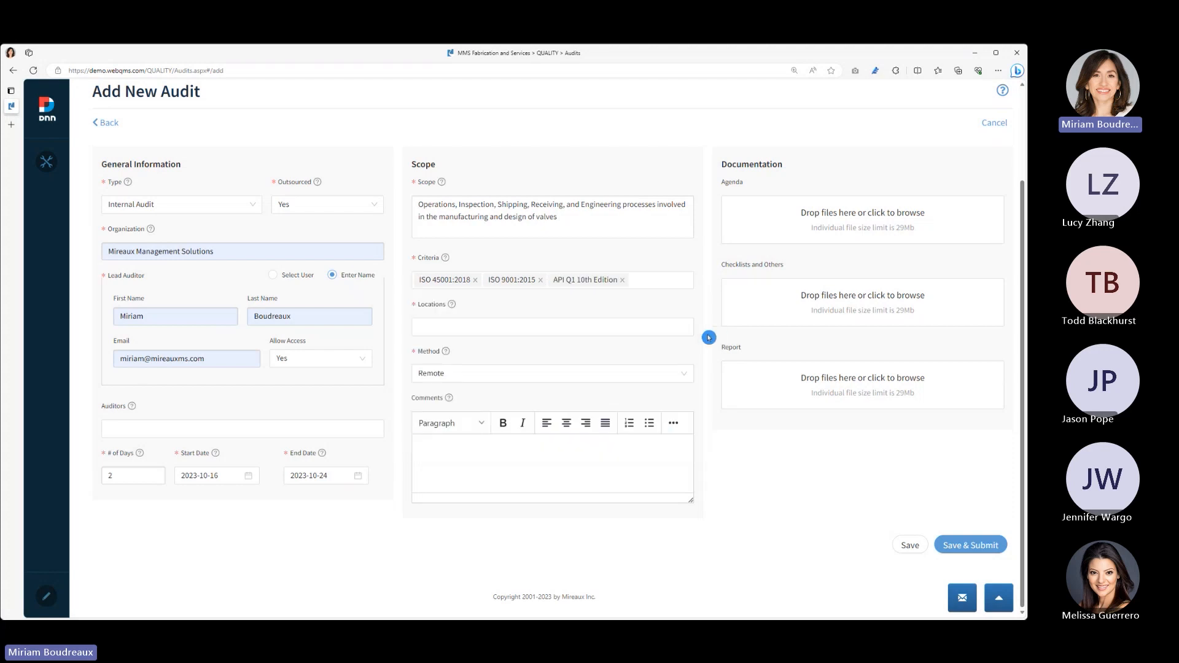
- Review the list of standards selectable as audit criteria without changing the selection
{"action": "left_click", "coordinate": [562, 328]}
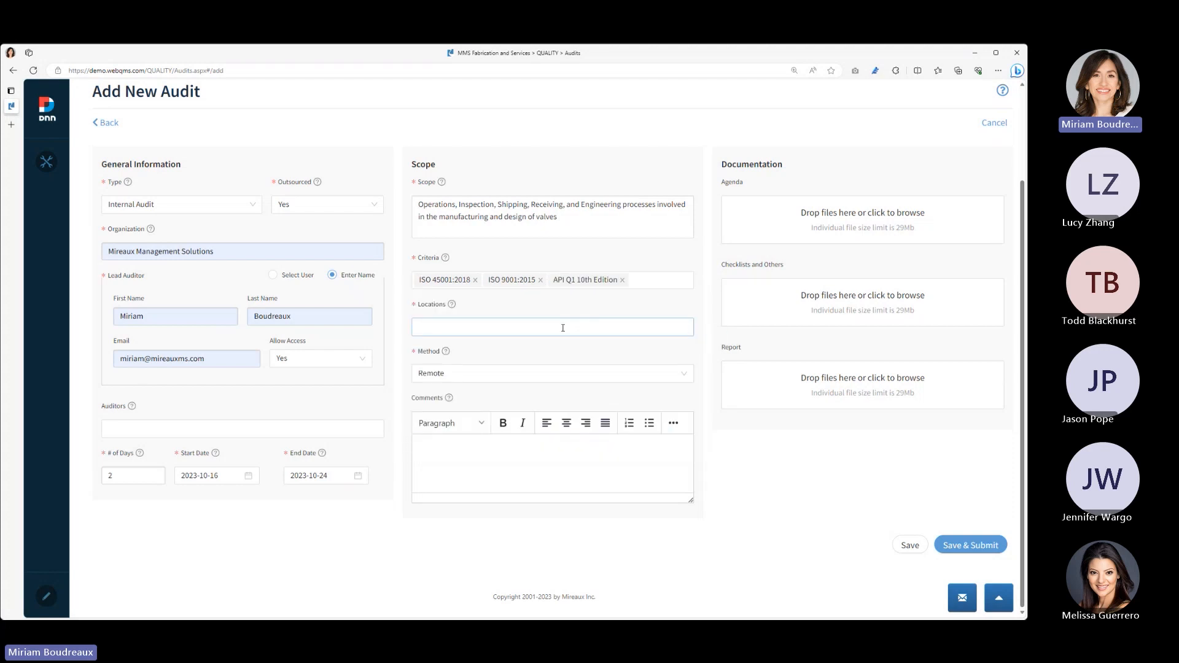
{"action": "left_click", "coordinate": [663, 281]}
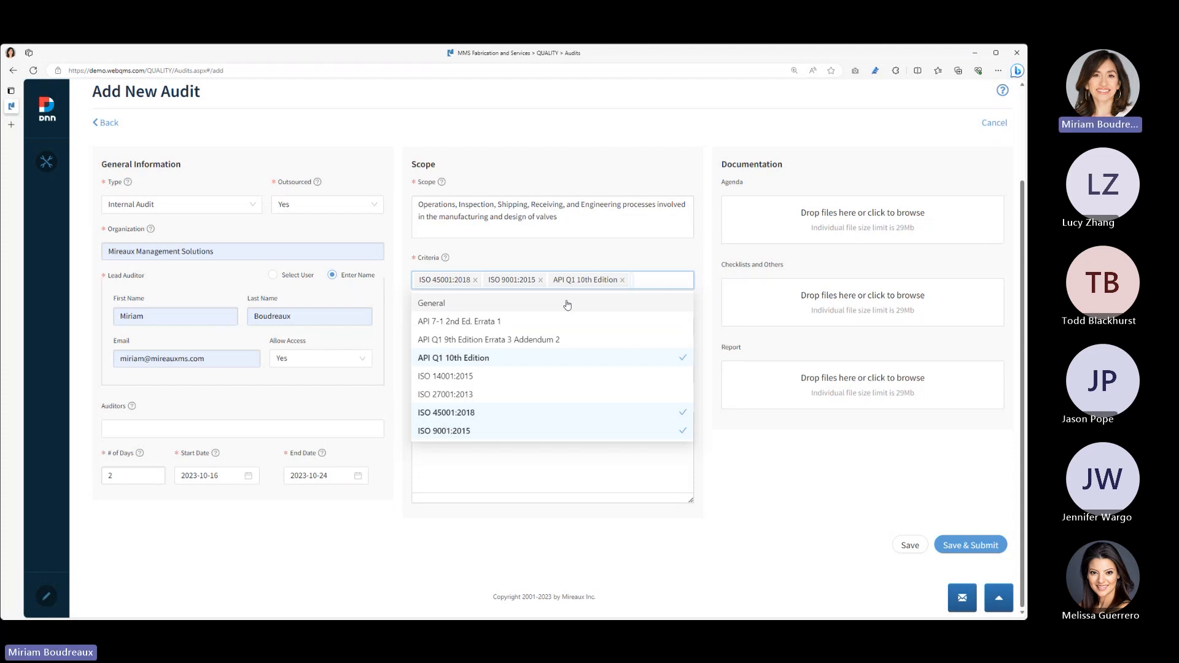
{"action": "left_click", "coordinate": [652, 262]}
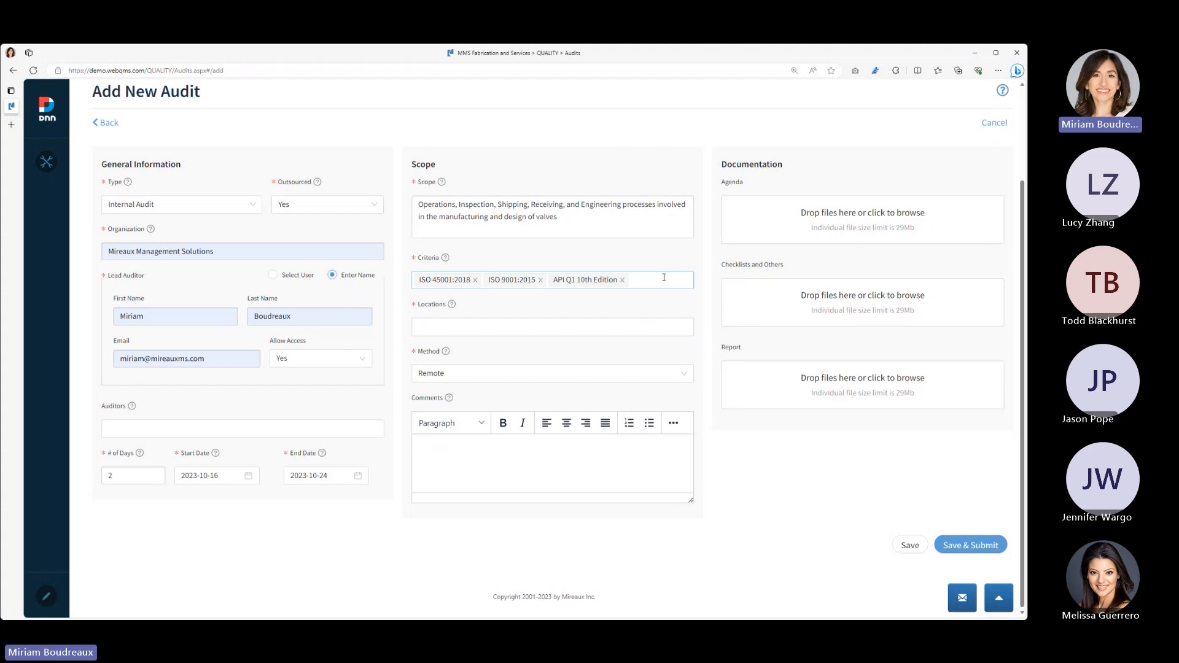
- Select Houston and Lima as the audit locations and set the method to On-site
{"action": "left_click", "coordinate": [639, 327]}
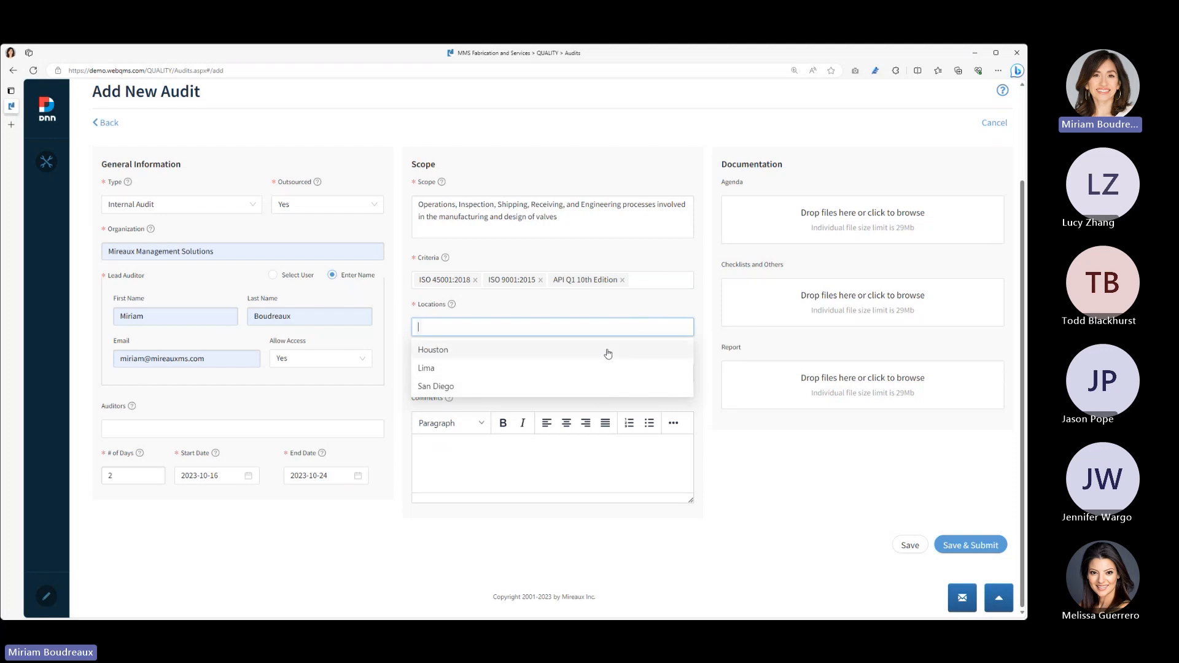
{"action": "left_click", "coordinate": [609, 354]}
{"action": "left_click", "coordinate": [594, 367]}
{"action": "left_click", "coordinate": [631, 307]}
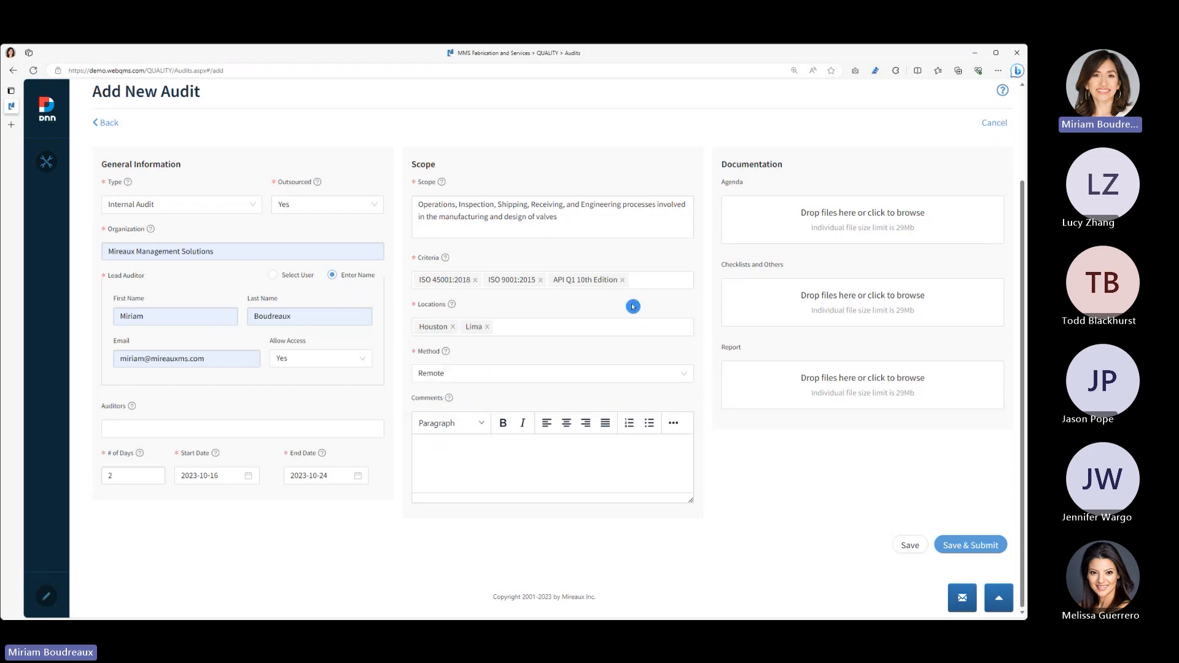
{"action": "left_click", "coordinate": [559, 381]}
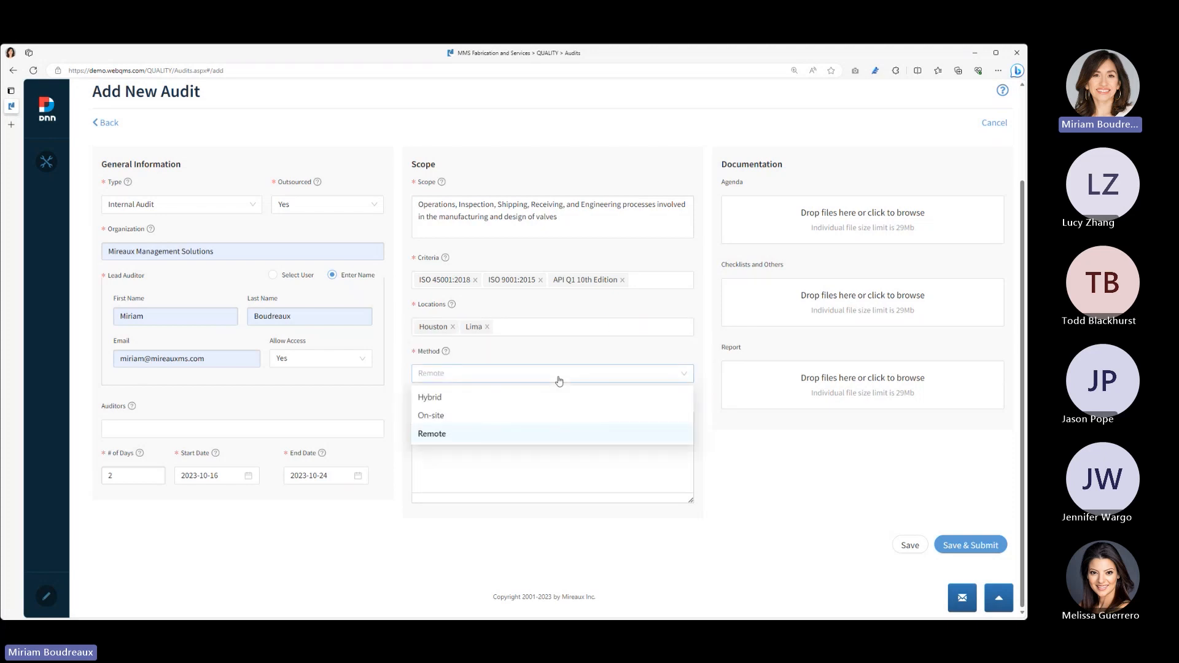
{"action": "left_click", "coordinate": [552, 405]}
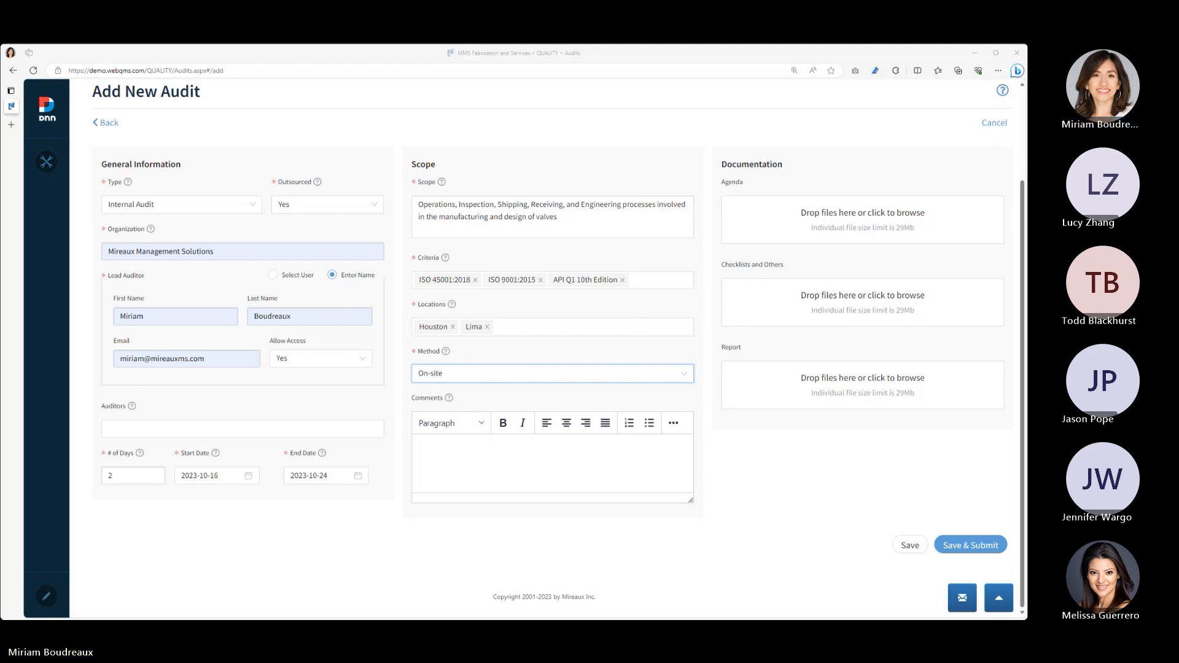
- Attach InternalAudit-ByMMS-Agenda.docx as the agenda, and save and submit the audit without notifying all auditors
{"action": "left_click", "coordinate": [908, 232]}
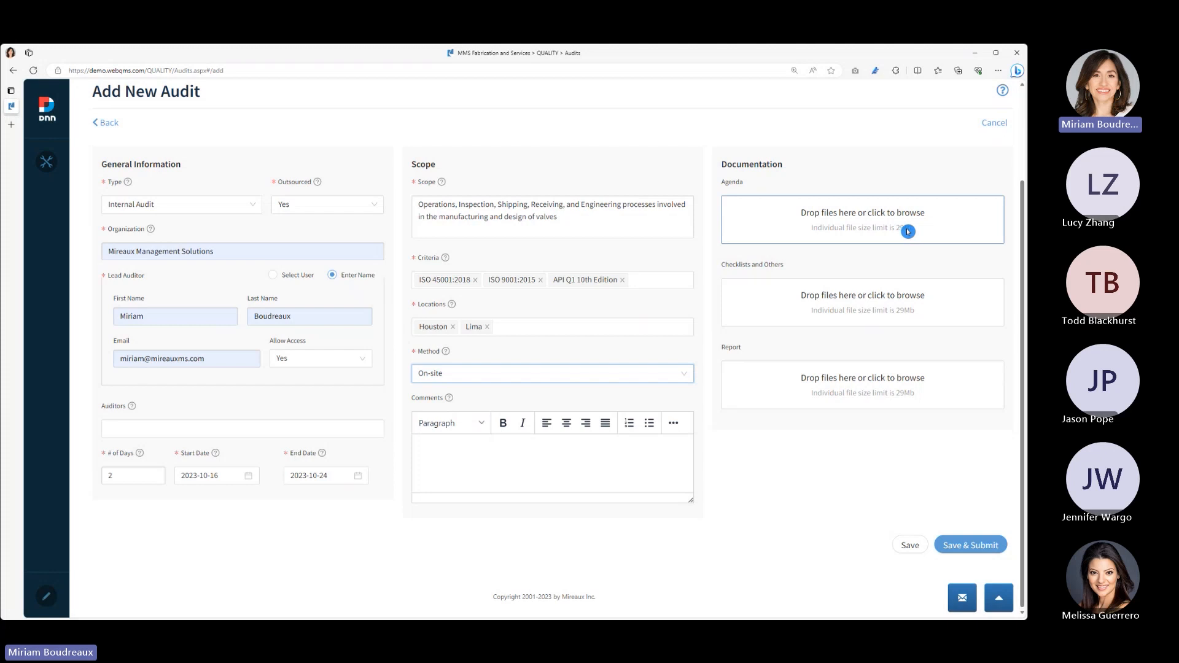
{"action": "left_click_drag", "start_coordinate": [815, 231], "coordinate": [823, 229]}
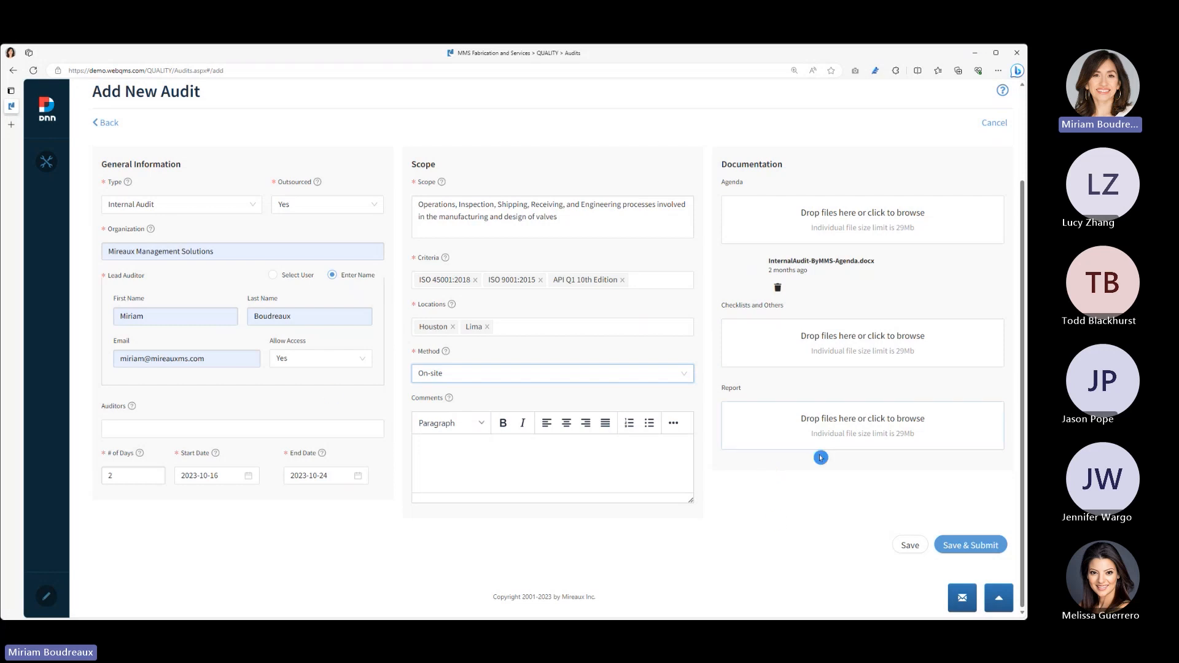
{"action": "left_click", "coordinate": [904, 546]}
{"action": "left_click", "coordinate": [978, 556]}
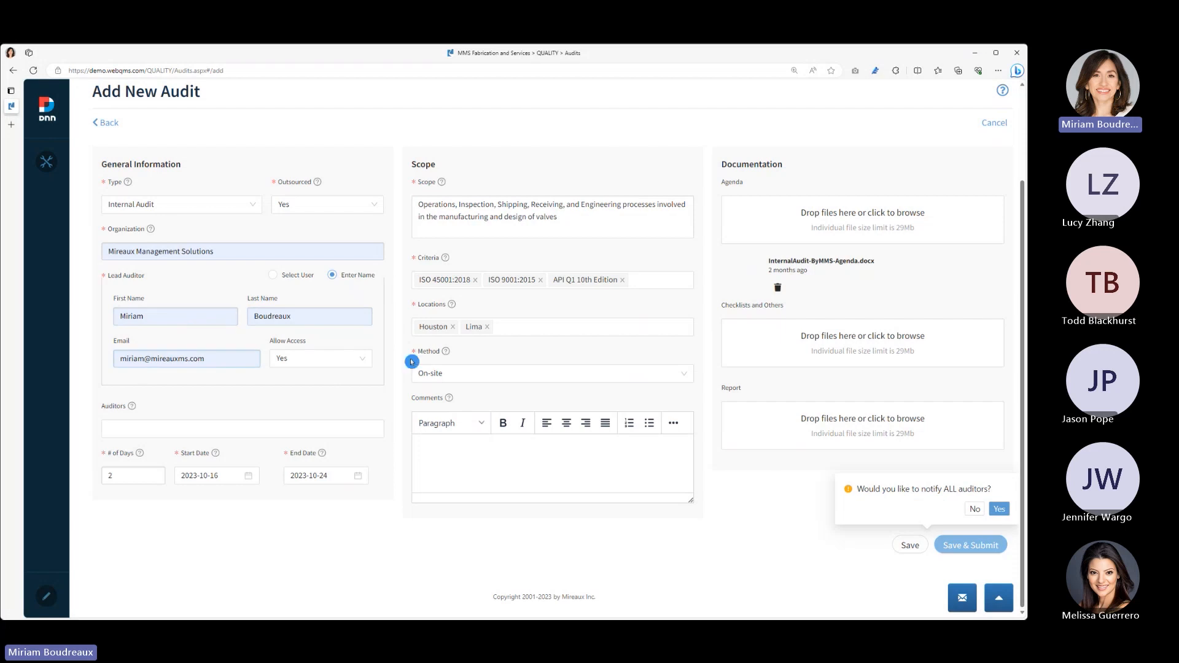
{"action": "left_click", "coordinate": [980, 547]}
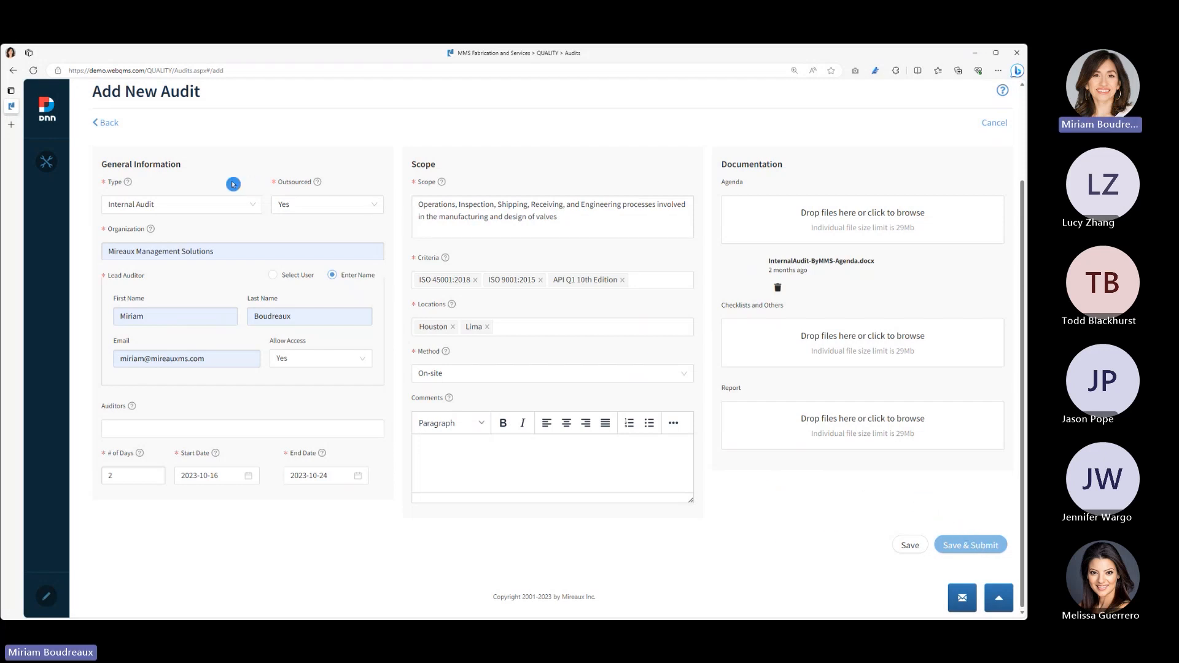
{"action": "left_click", "coordinate": [957, 546]}
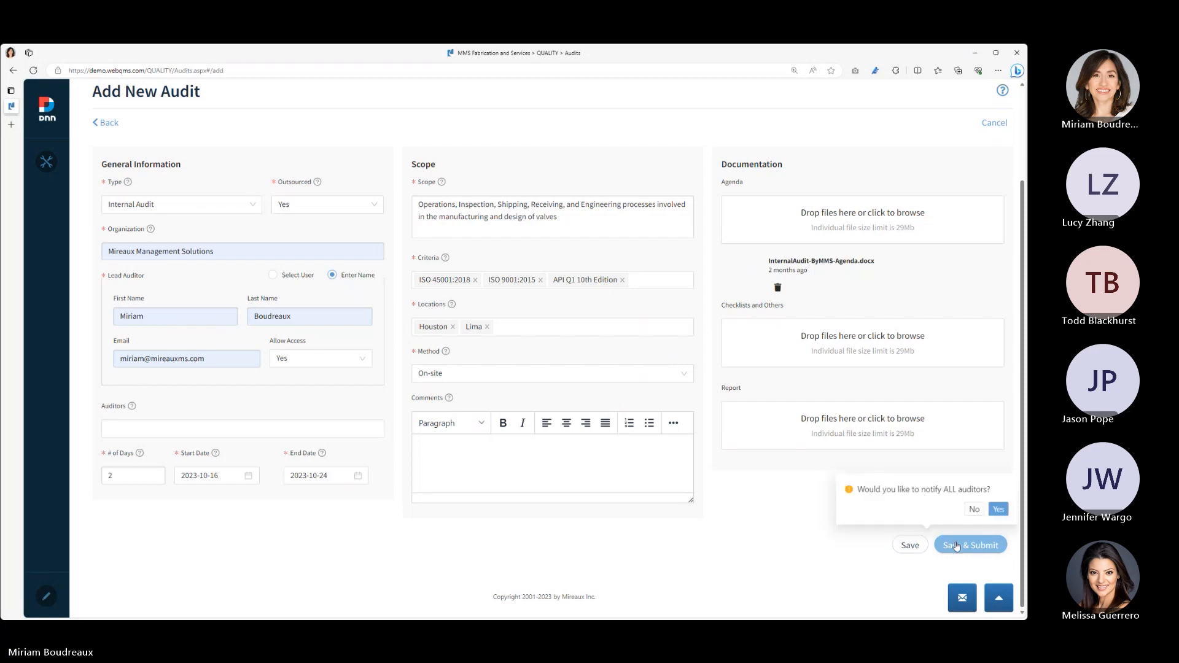
{"action": "left_click", "coordinate": [975, 510]}
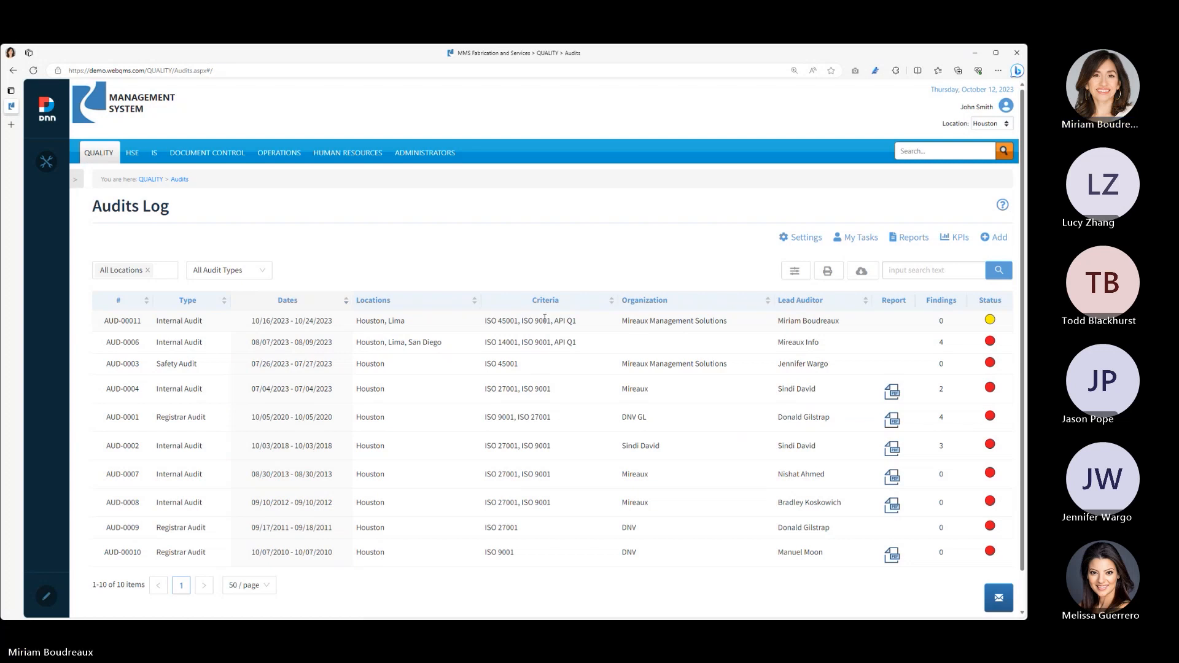
- In the new internal audit's attendance list, add the Quality Manager, Director of Sales as an attendee and mark the opening meeting as attended
{"action": "left_click", "coordinate": [307, 319]}
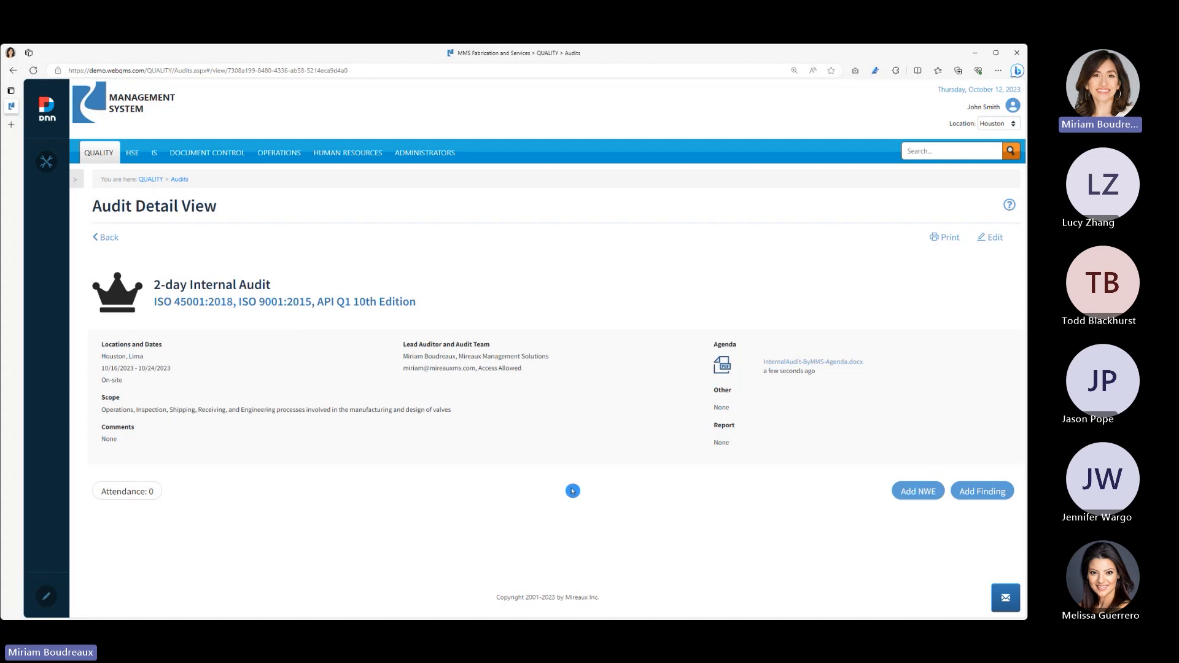
{"action": "left_click", "coordinate": [145, 491]}
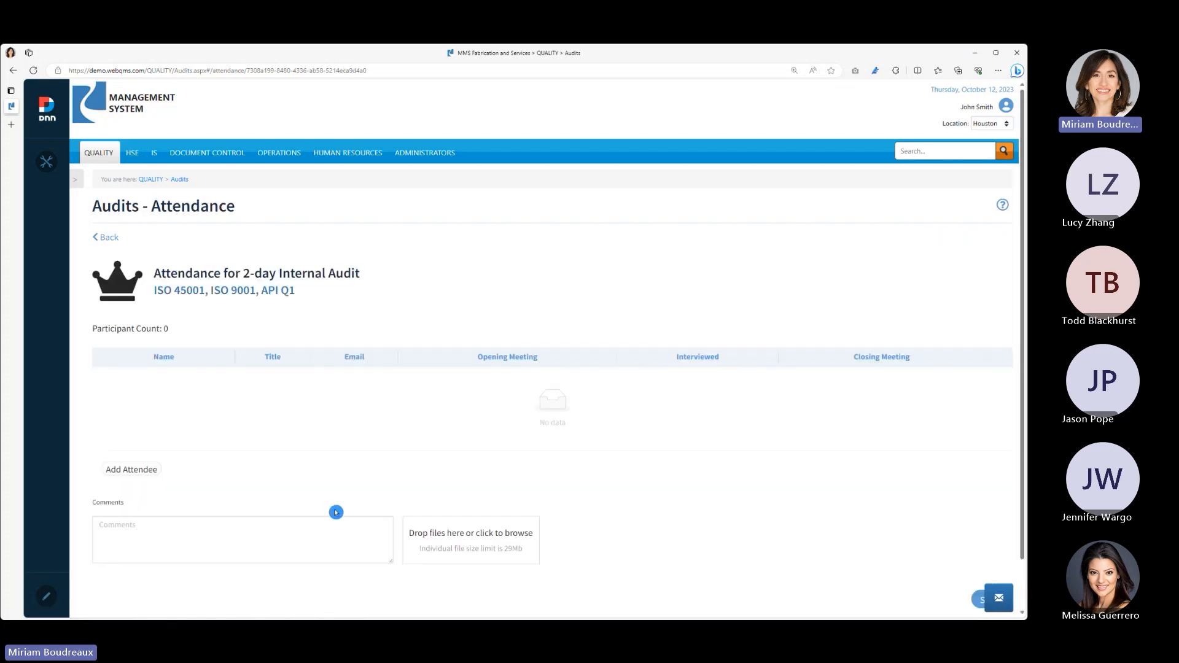
{"action": "left_click", "coordinate": [139, 472]}
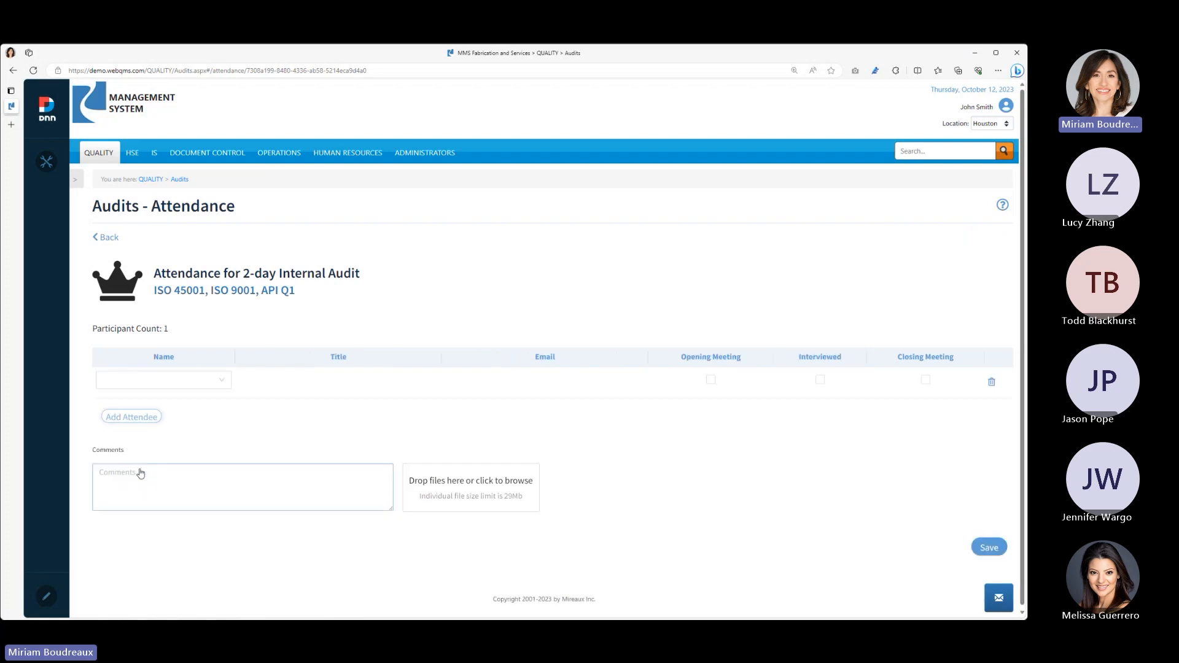
{"action": "left_click", "coordinate": [221, 385]}
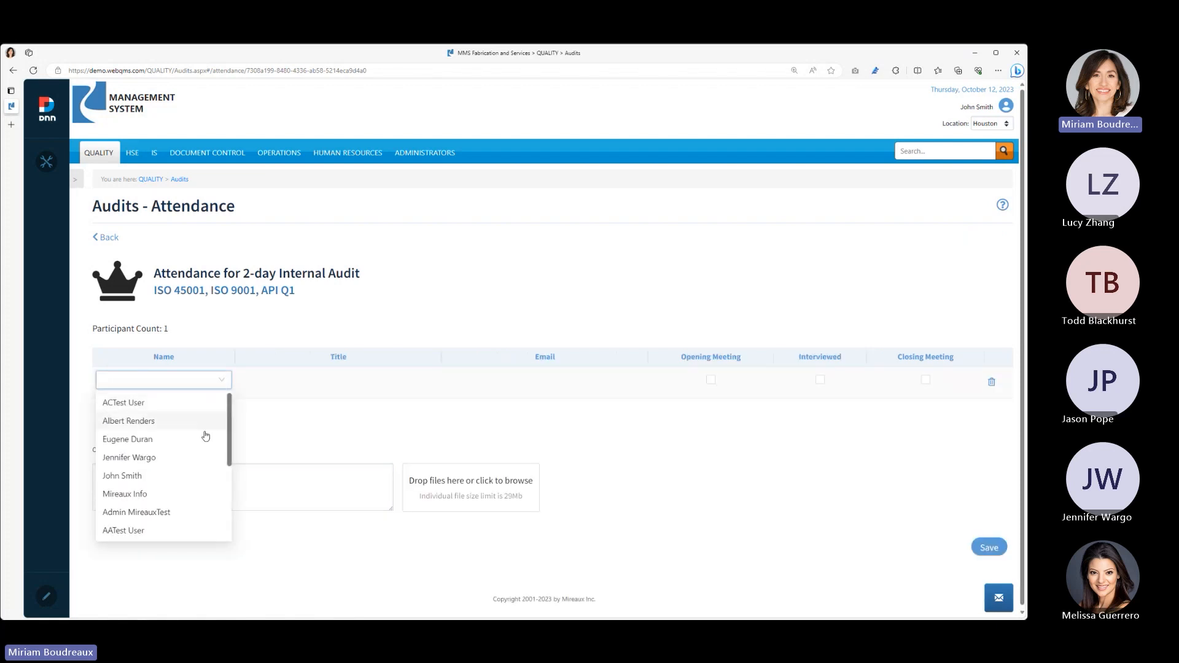
{"action": "left_click", "coordinate": [193, 457]}
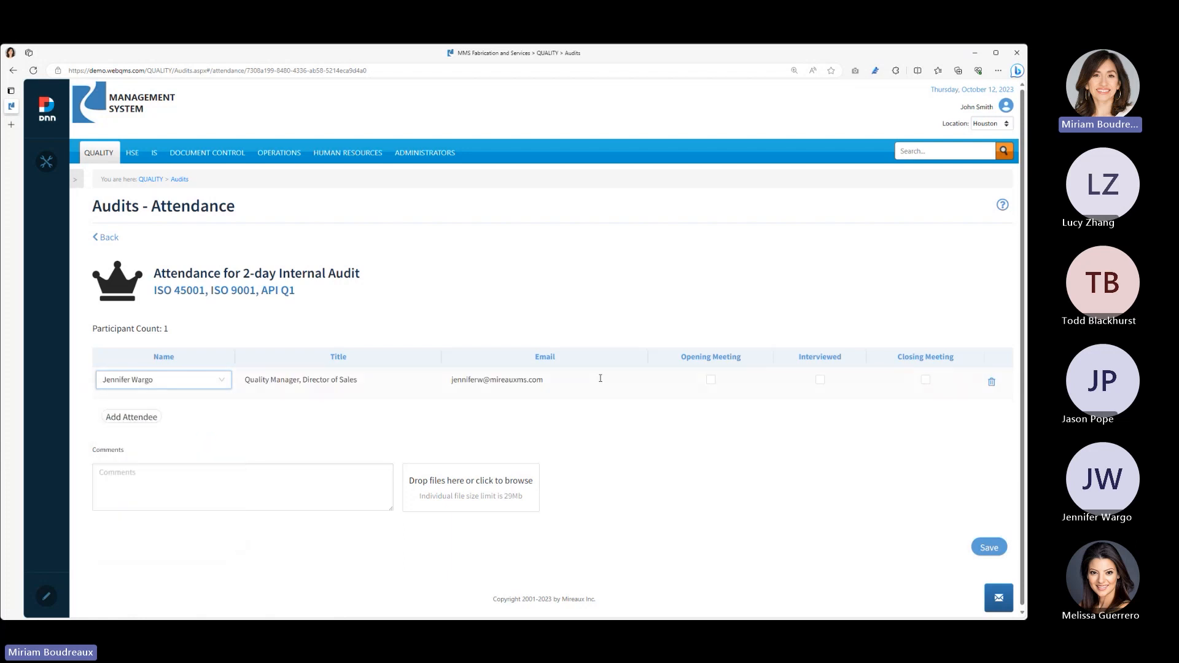
{"action": "left_click", "coordinate": [710, 381]}
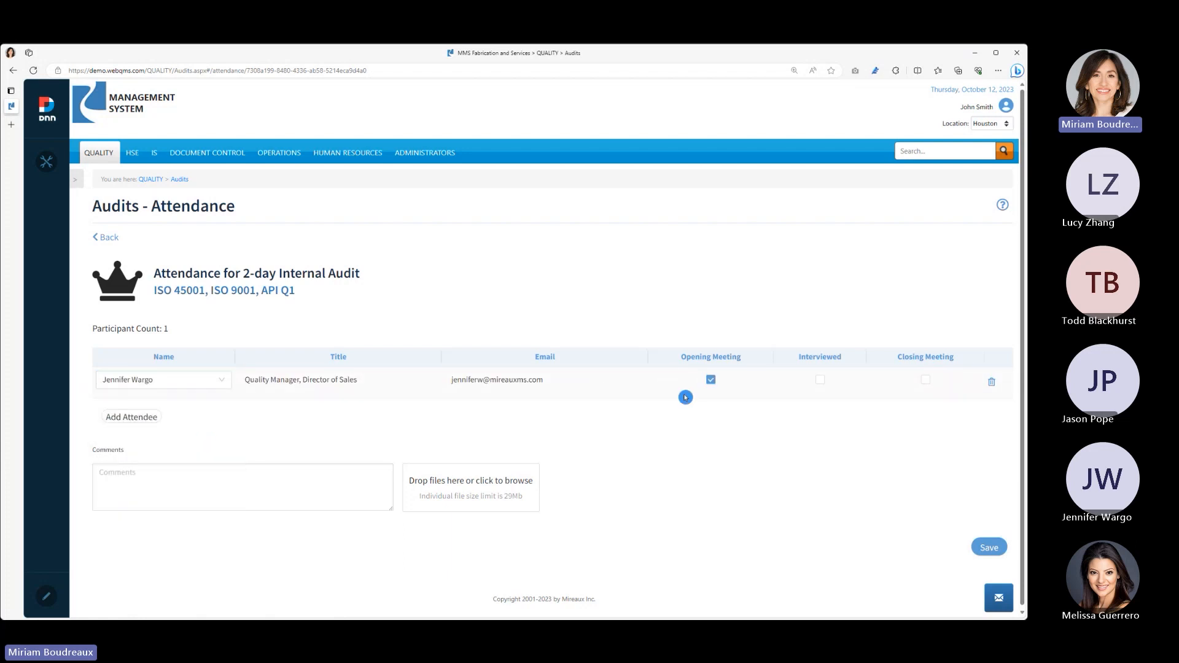
- Add the Quality Manager as a second attendee and mark both attendees as interviewed
{"action": "left_click", "coordinate": [125, 418]}
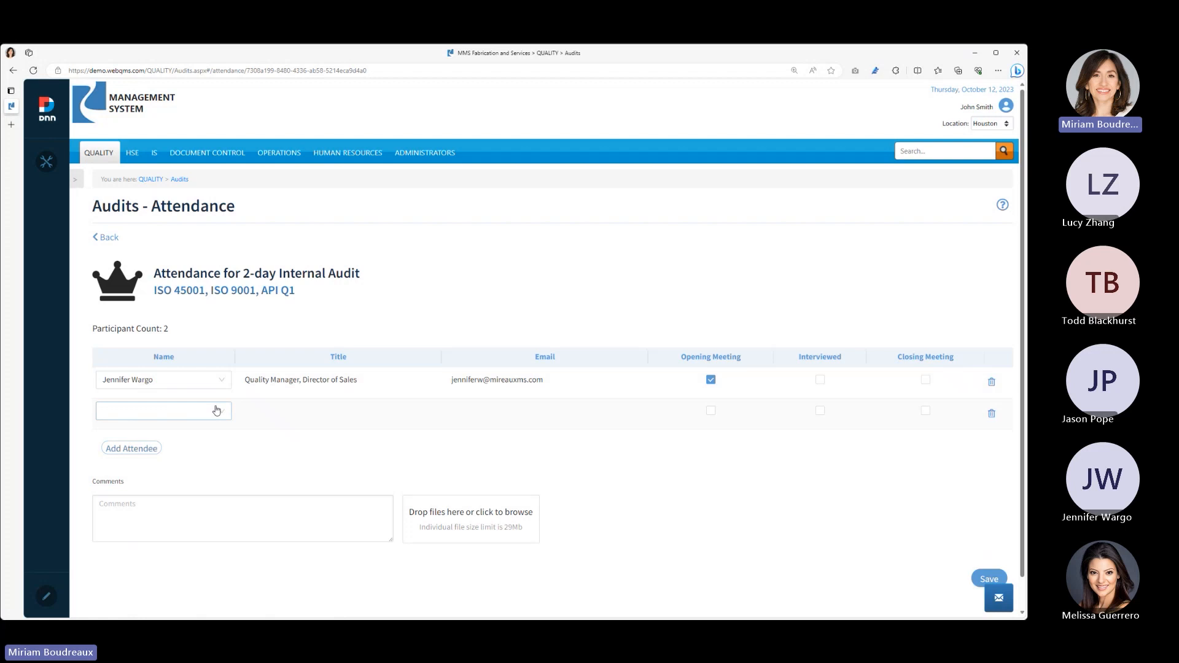
{"action": "left_click", "coordinate": [142, 411]}
{"action": "left_click", "coordinate": [199, 475]}
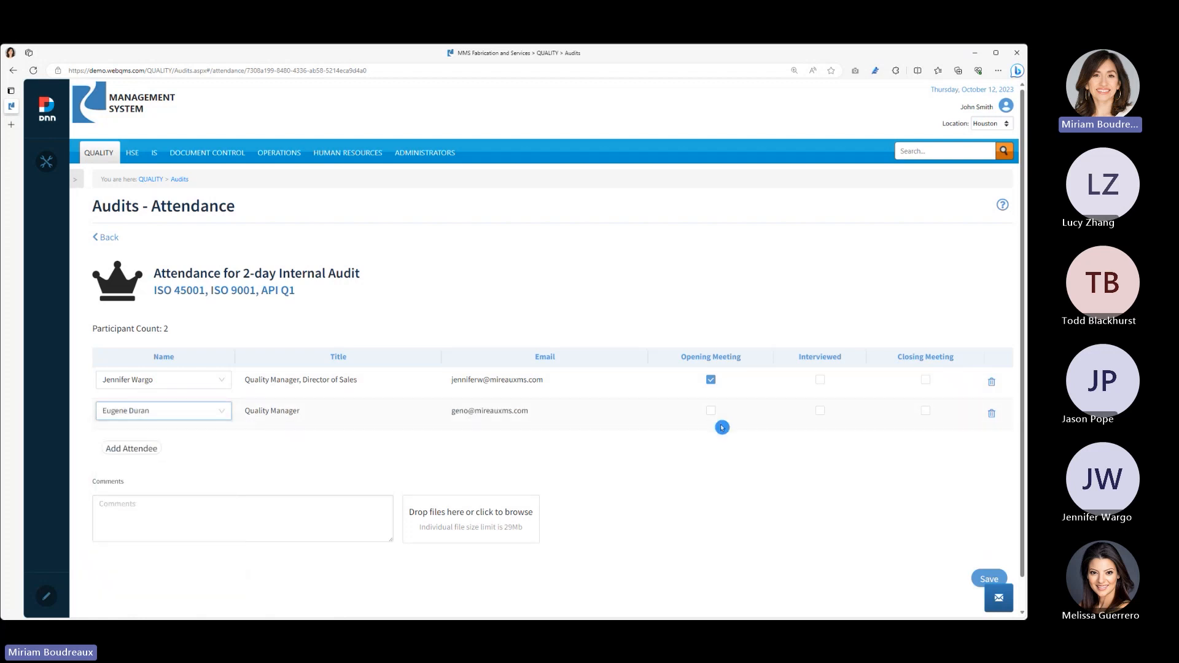
{"action": "left_click", "coordinate": [825, 412]}
{"action": "left_click", "coordinate": [777, 413]}
{"action": "left_click", "coordinate": [820, 380]}
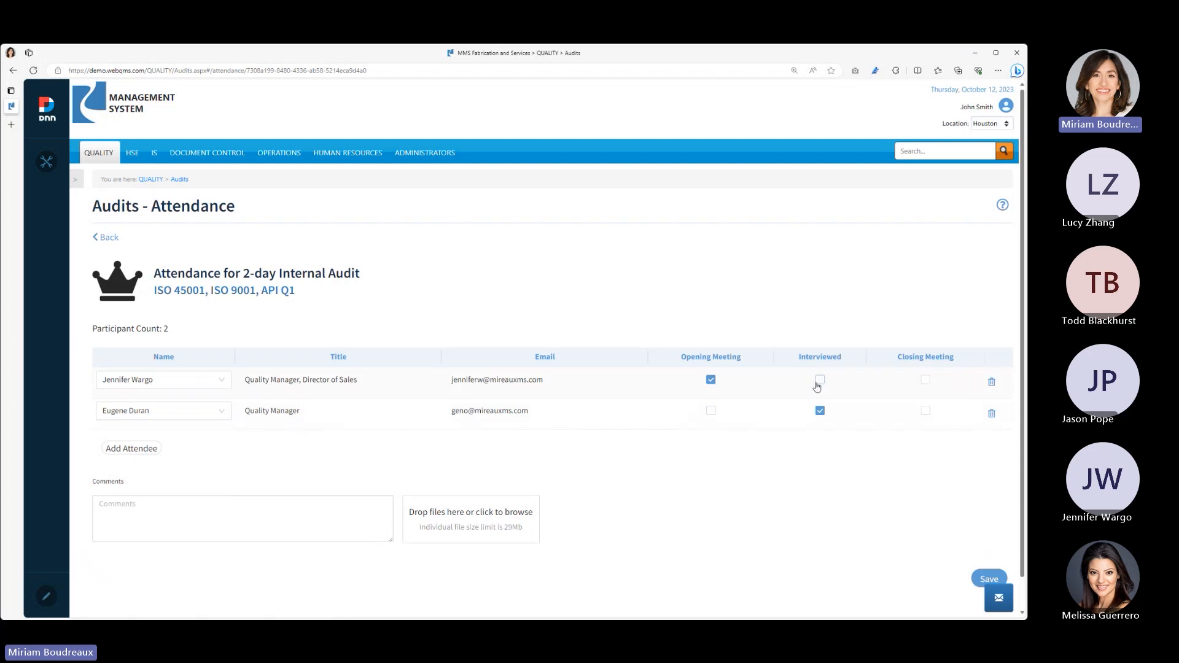
- Add the CEO as a third attendee, mark them as interviewed and present at the closing meeting, and save the attendance
{"action": "left_click", "coordinate": [139, 454]}
{"action": "left_click", "coordinate": [221, 444]}
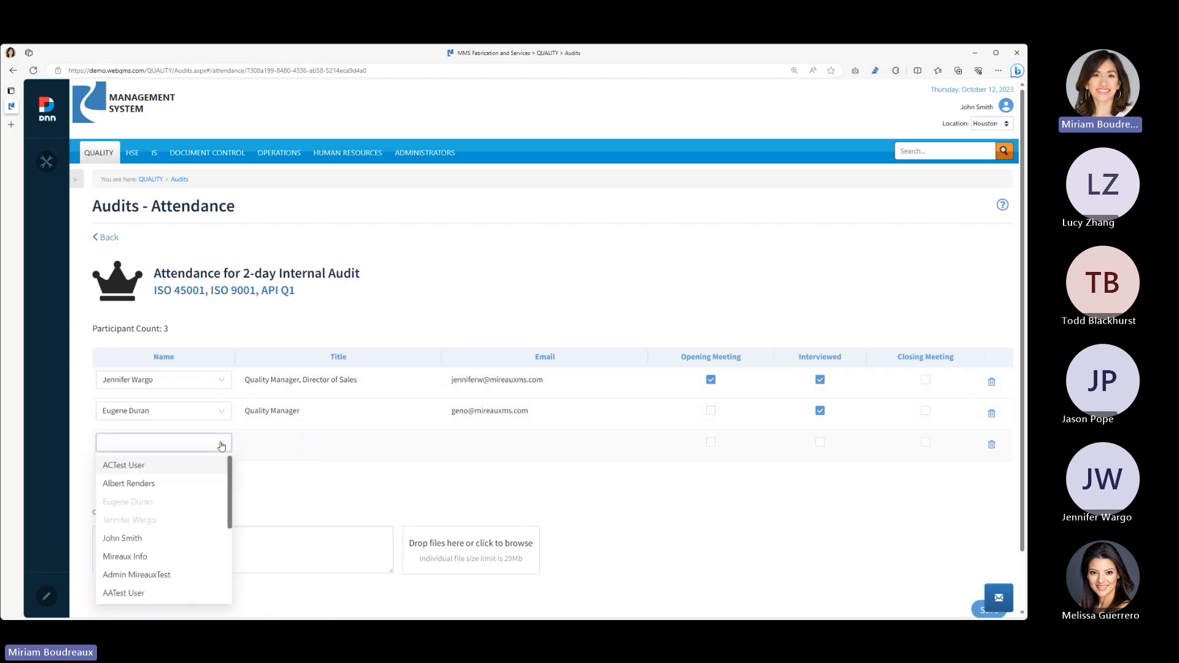
{"action": "left_click", "coordinate": [203, 538]}
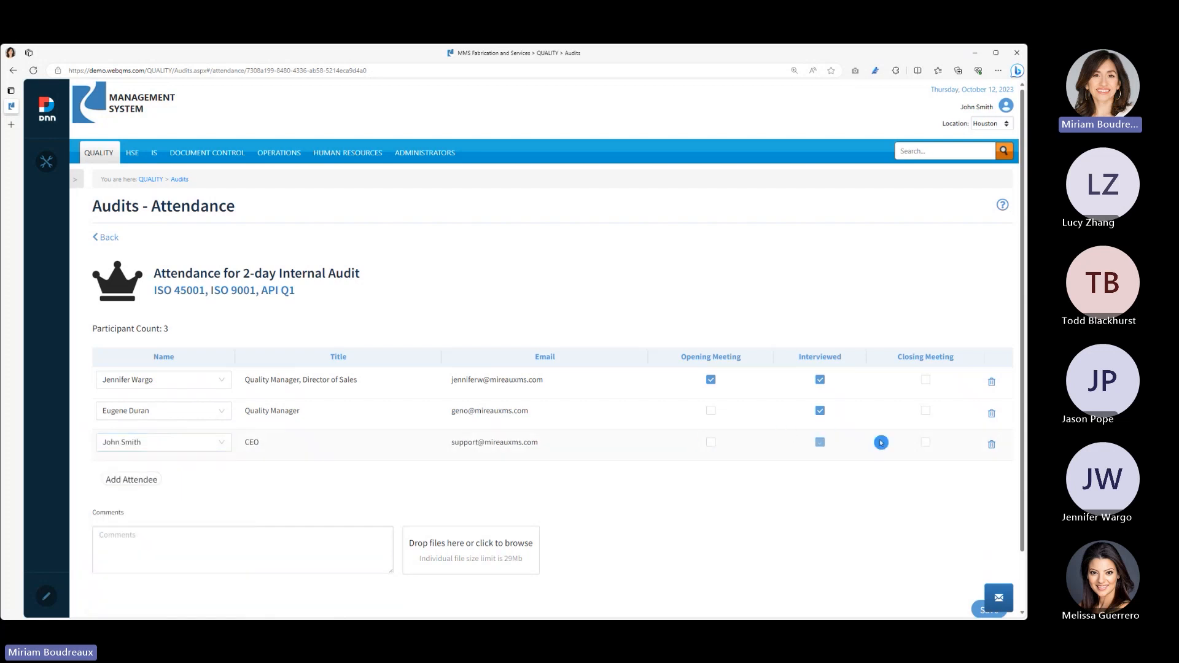
{"action": "left_click", "coordinate": [926, 443]}
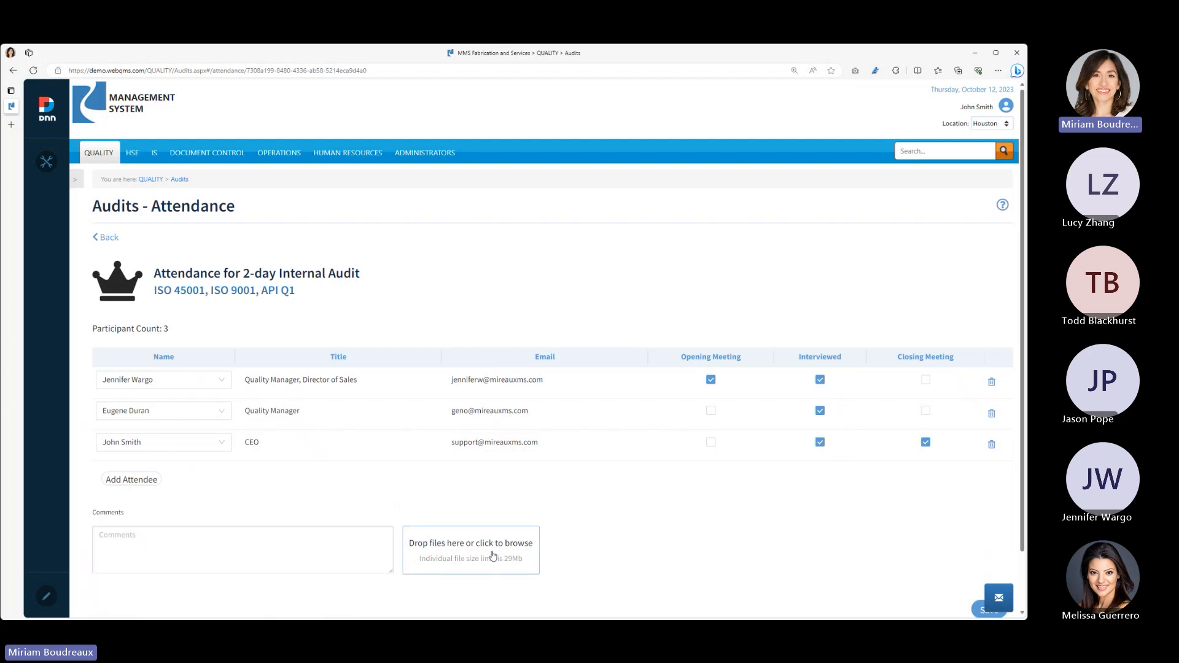
{"action": "left_click", "coordinate": [241, 551]}
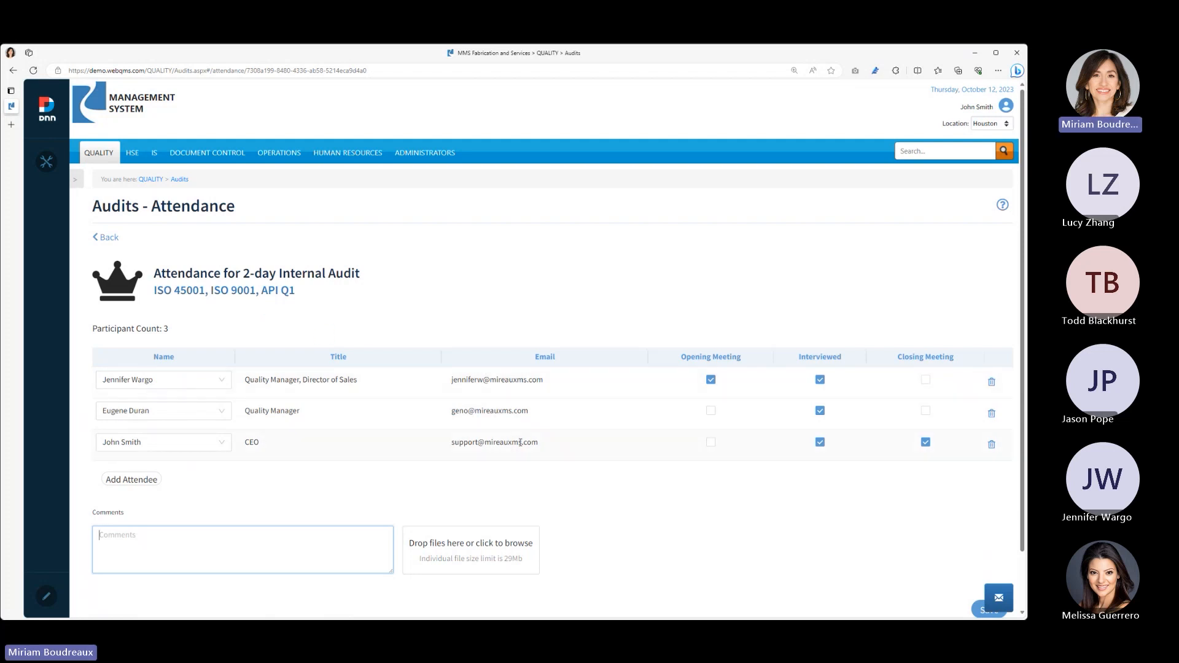
{"action": "scroll", "coordinate": [756, 515], "scroll_direction": "down", "scroll_amount": 1}
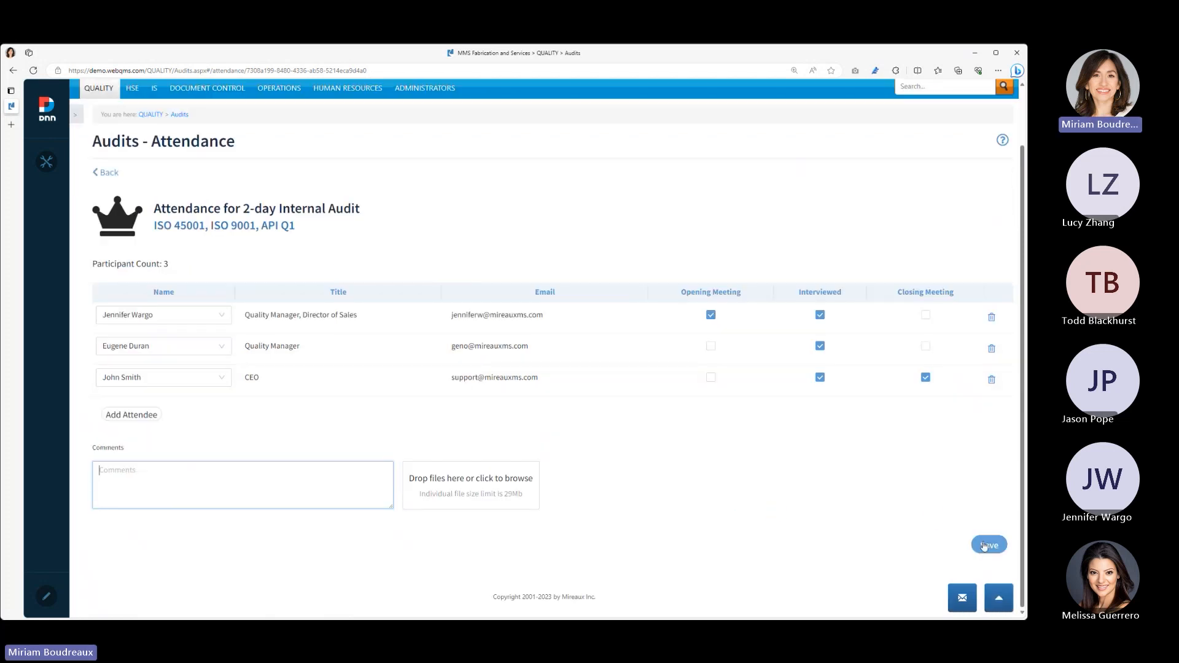
{"action": "left_click", "coordinate": [988, 545]}
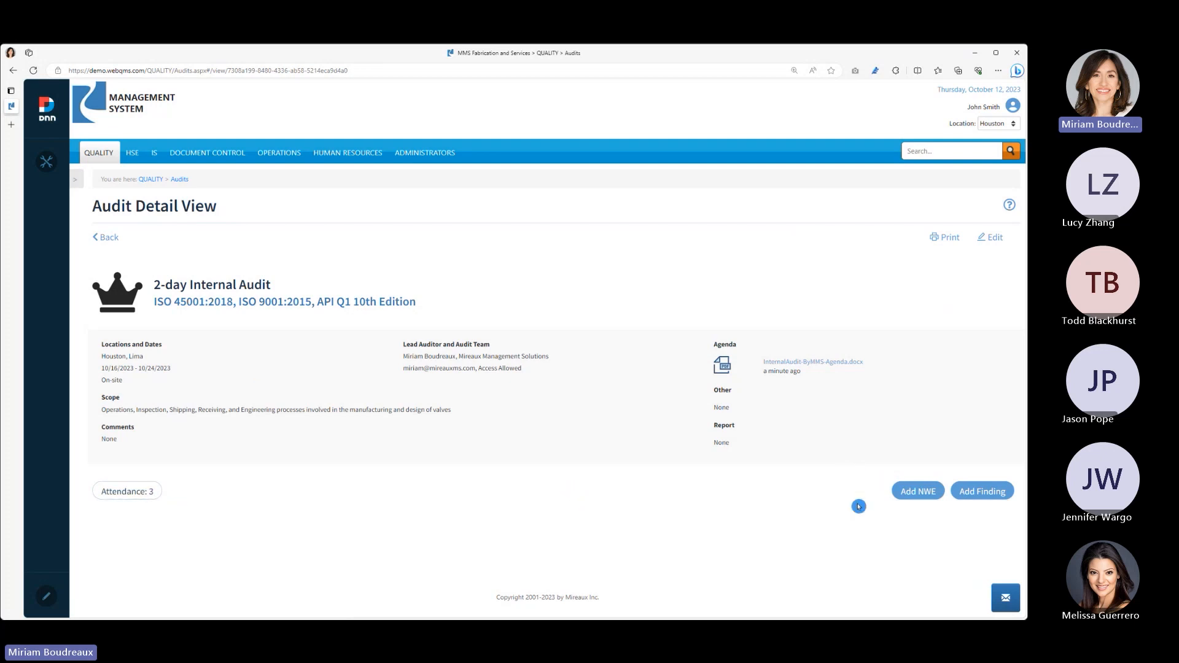
- Start a noteworthy effort for the audit and paste the description beginning "Management is extremely involved, they seem to walk the talk"
{"action": "left_click", "coordinate": [900, 500]}
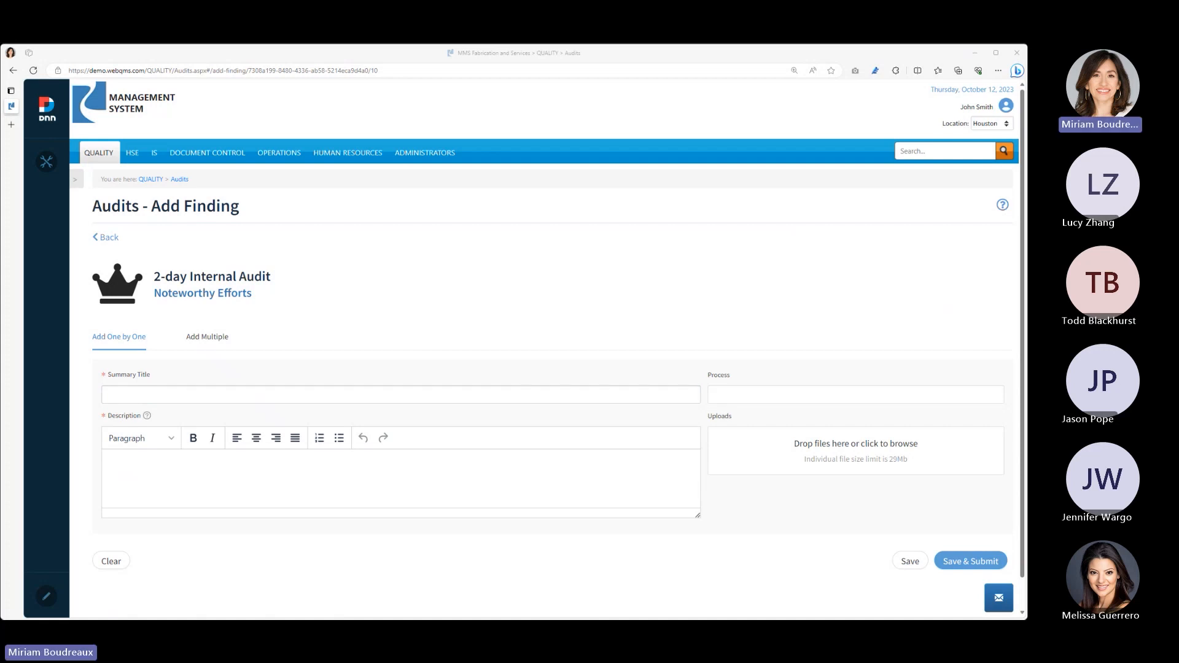
{"action": "left_click", "coordinate": [307, 483]}
{"action": "left_click", "coordinate": [284, 396]}
{"action": "type", "text": "Company has great culture"}
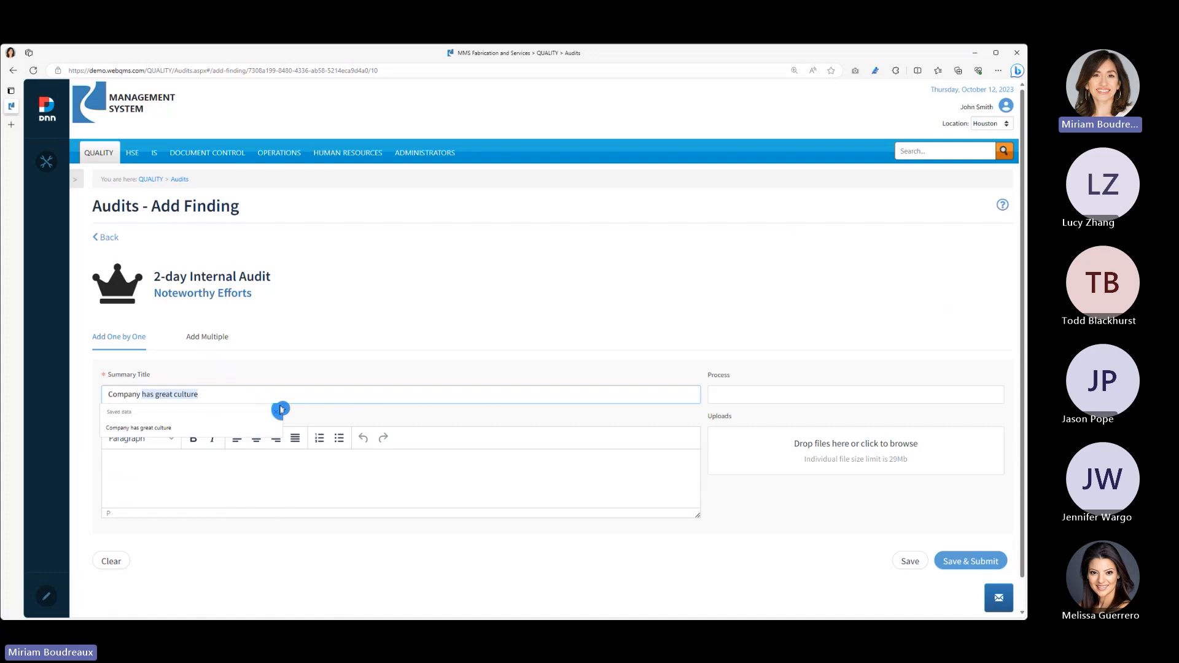
{"action": "left_click", "coordinate": [300, 470]}
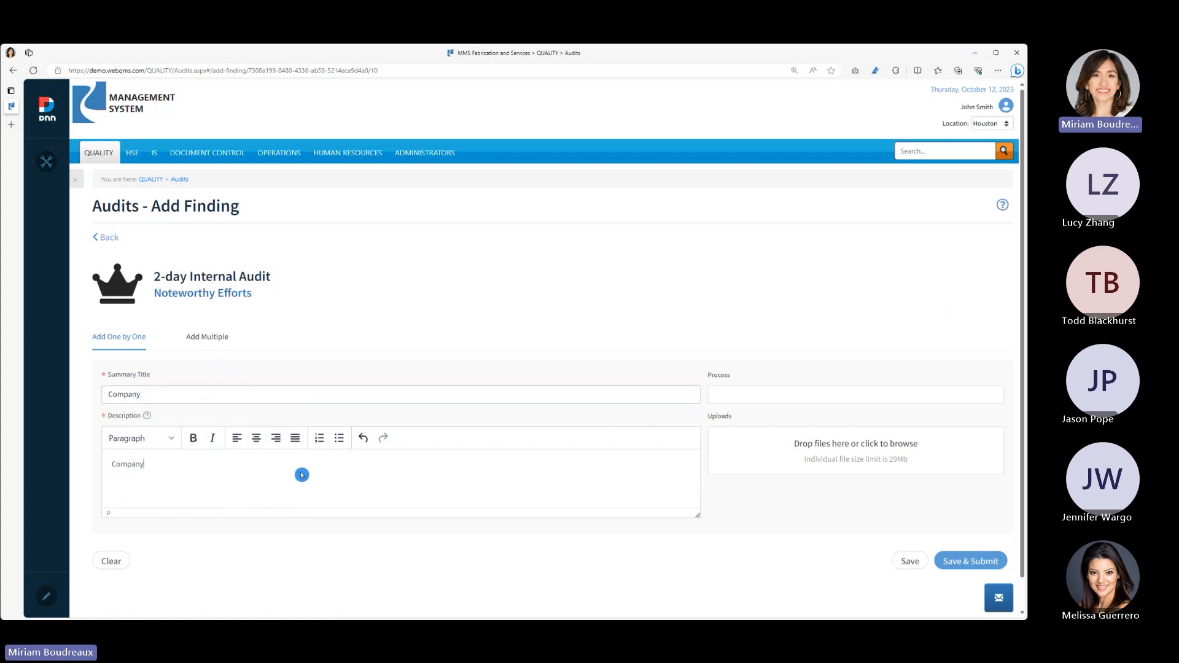
{"action": "left_click", "coordinate": [183, 393]}
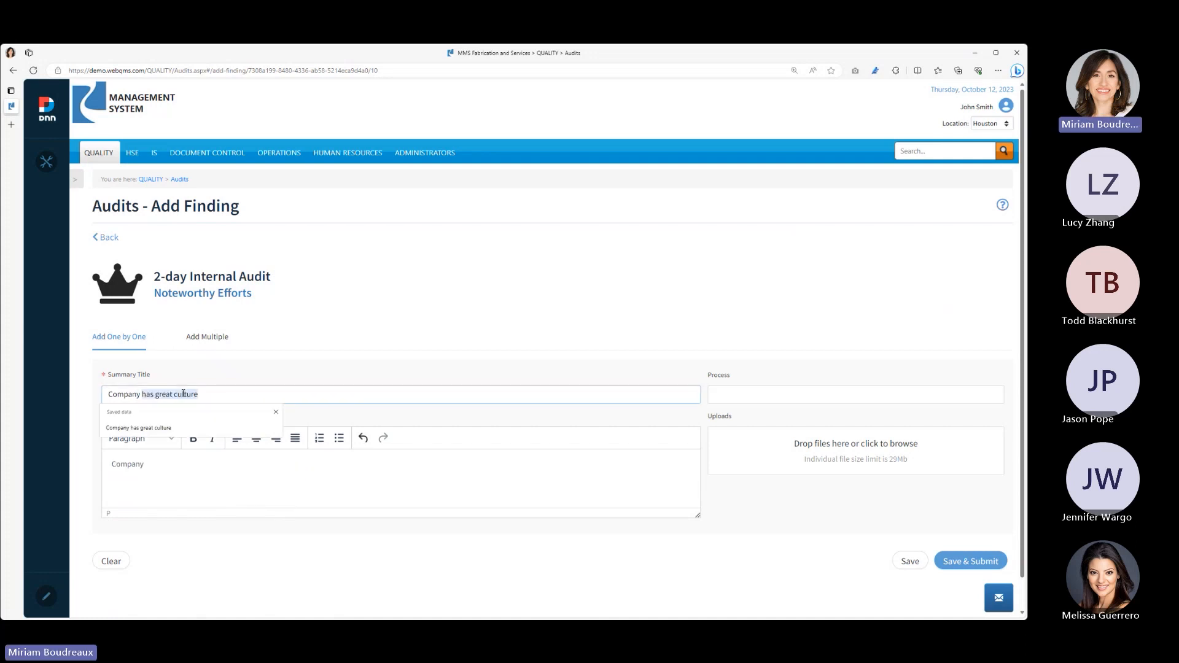
{"action": "left_click", "coordinate": [192, 499]}
{"action": "left_click_drag", "start_coordinate": [187, 465], "coordinate": [97, 465]}
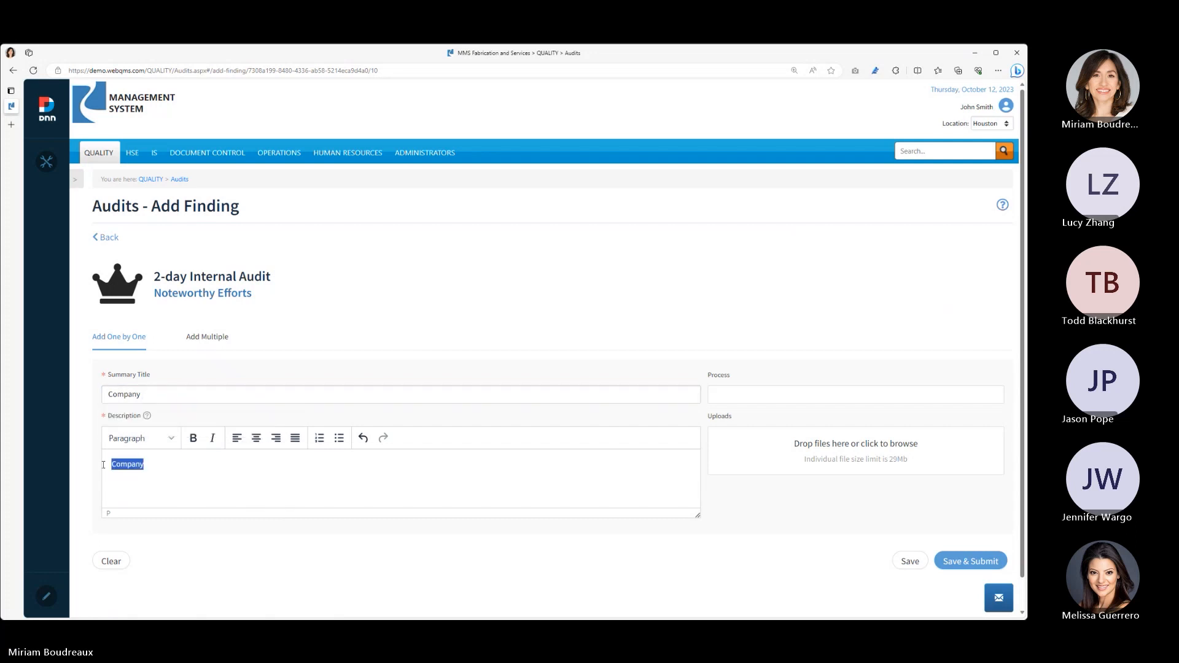
{"action": "type", "text": "Management is extremely involved, they seem to walk the talk by being very knowledgeable of the procedures, the objectives and having an in-depth management review meeting"}
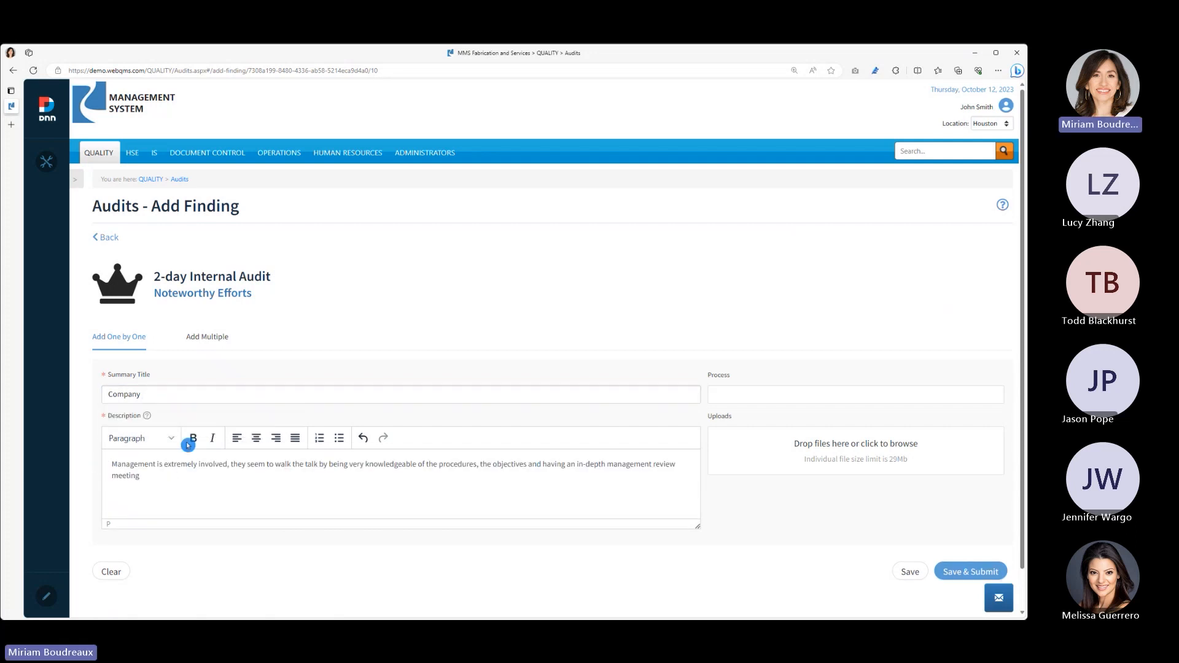
- Set the noteworthy effort's summary title to "Management is involved" and attach the image nternalAudit-byMMS-NWE1.jpg
{"action": "left_click", "coordinate": [175, 396]}
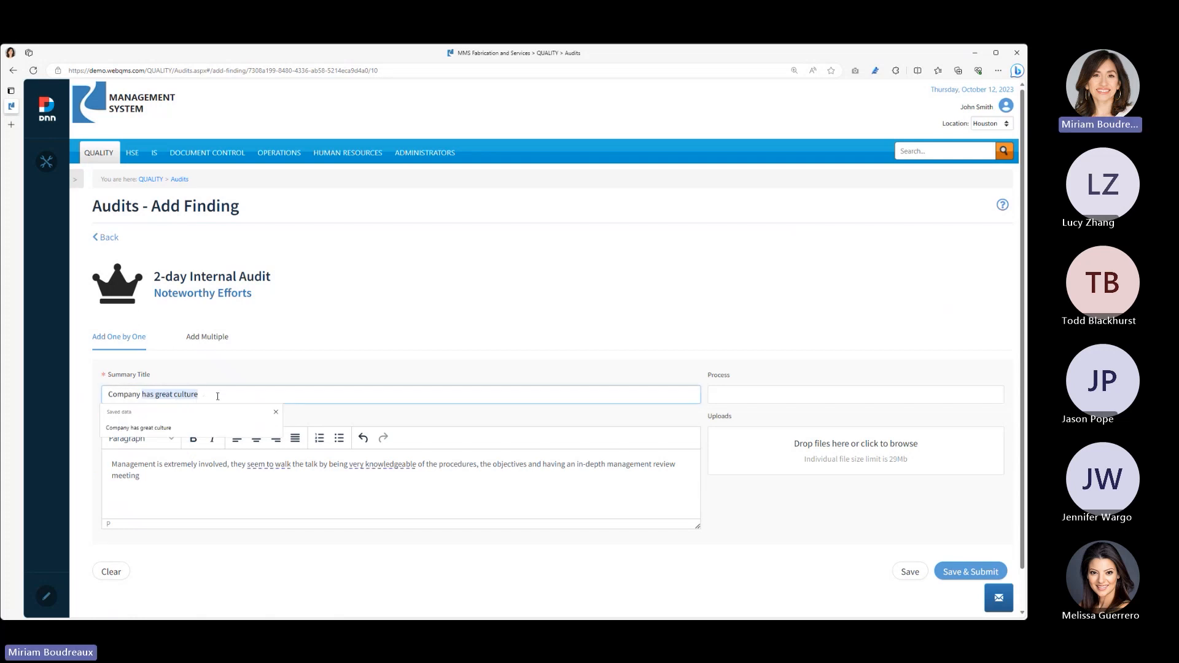
{"action": "left_click", "coordinate": [274, 412]}
{"action": "left_click_drag", "start_coordinate": [173, 390], "coordinate": [127, 379]}
{"action": "type", "text": "Management is i"}
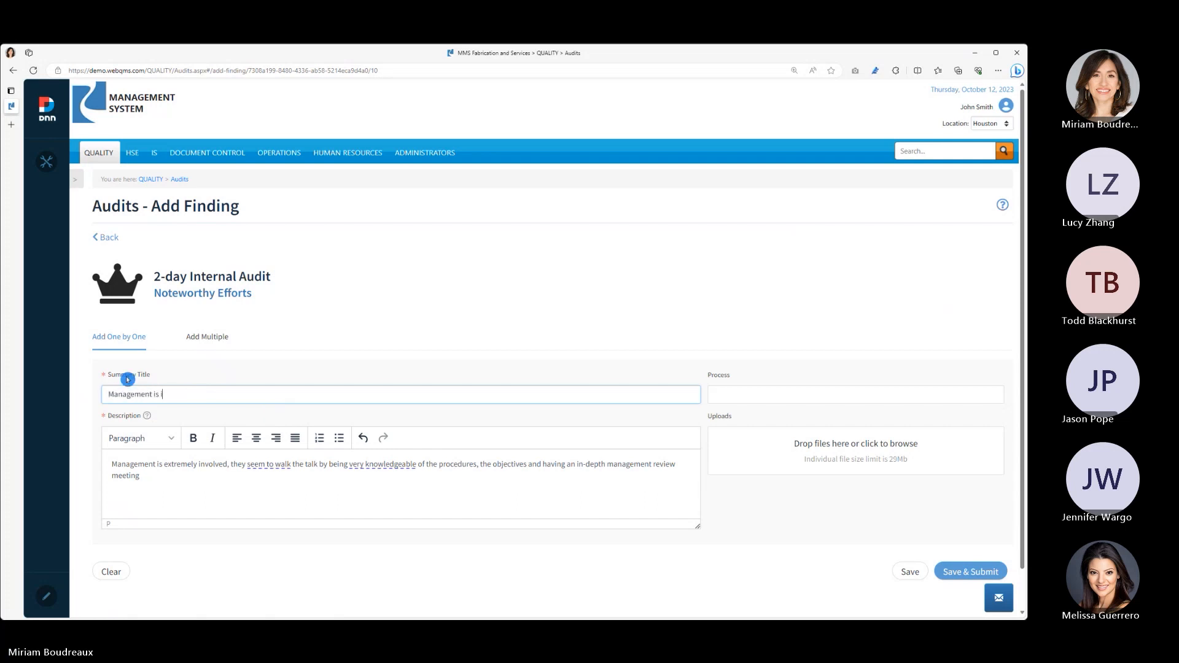
{"action": "type", "text": "nvolved"}
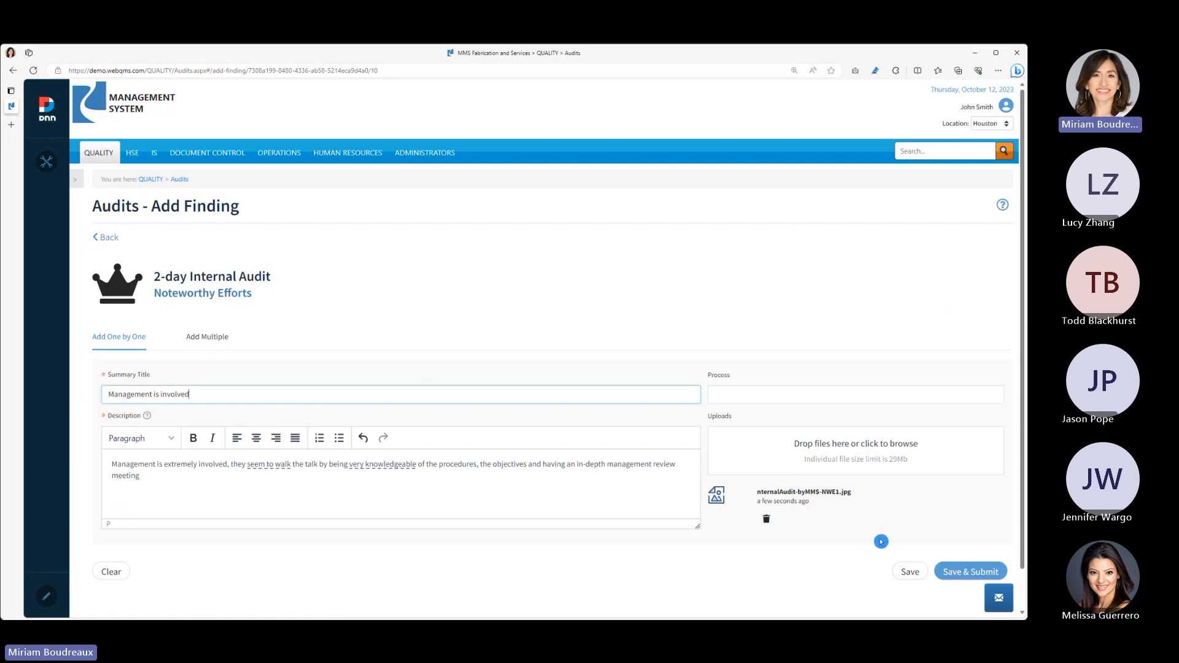
- Look at the form for adding multiple noteworthy efforts with one blank line, and return to the single-entry form
{"action": "left_click", "coordinate": [216, 341]}
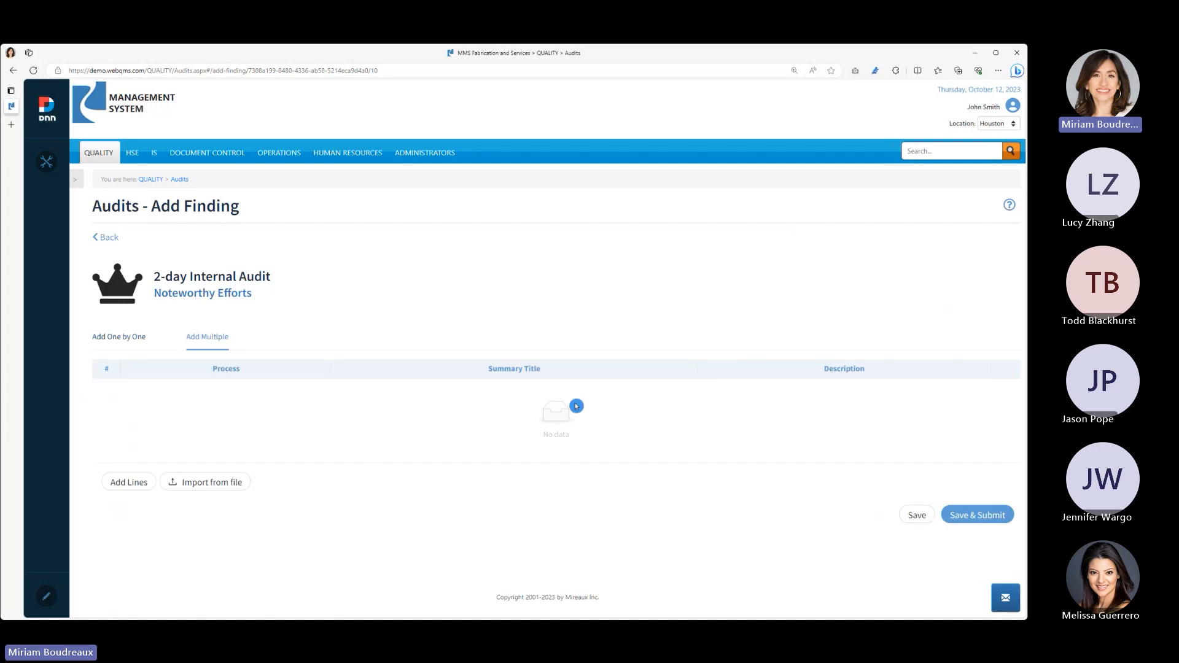
{"action": "left_click", "coordinate": [124, 480]}
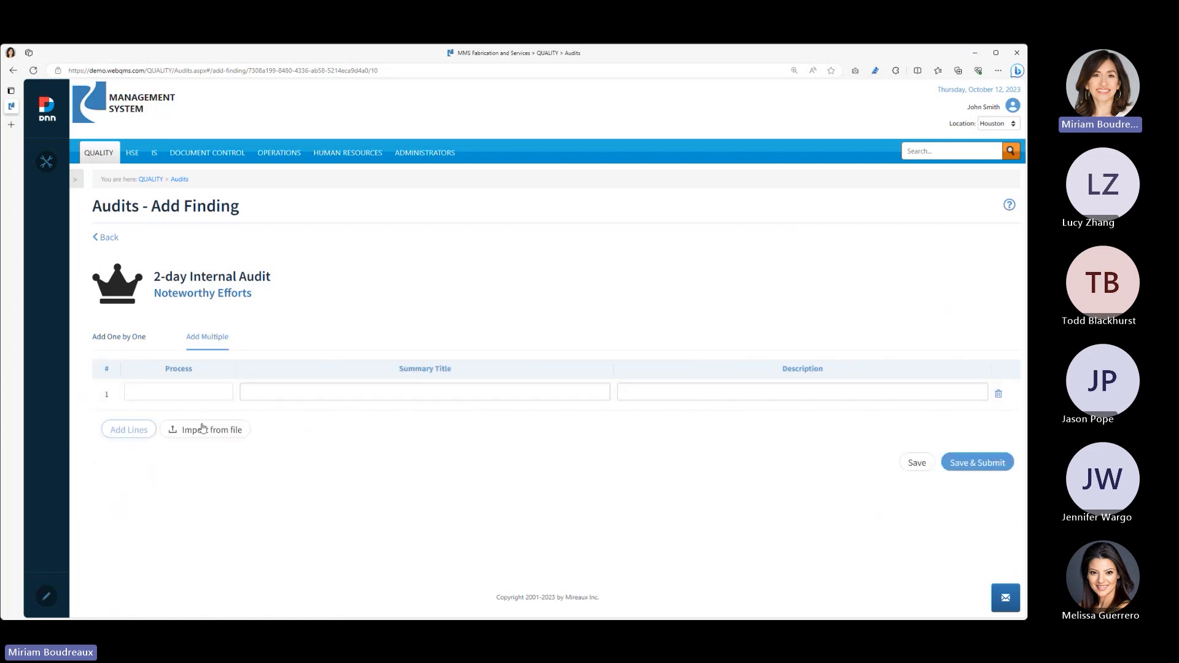
{"action": "left_click", "coordinate": [134, 348]}
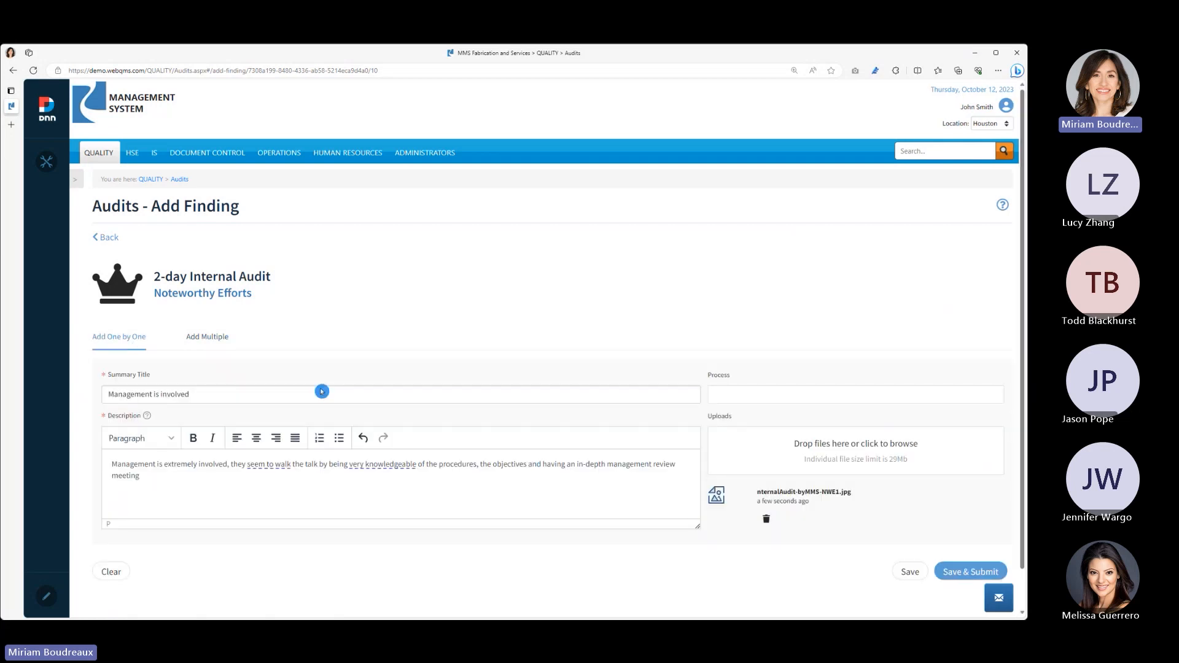
- Save and submit the "Management is involved" noteworthy effort
{"action": "left_click", "coordinate": [902, 578]}
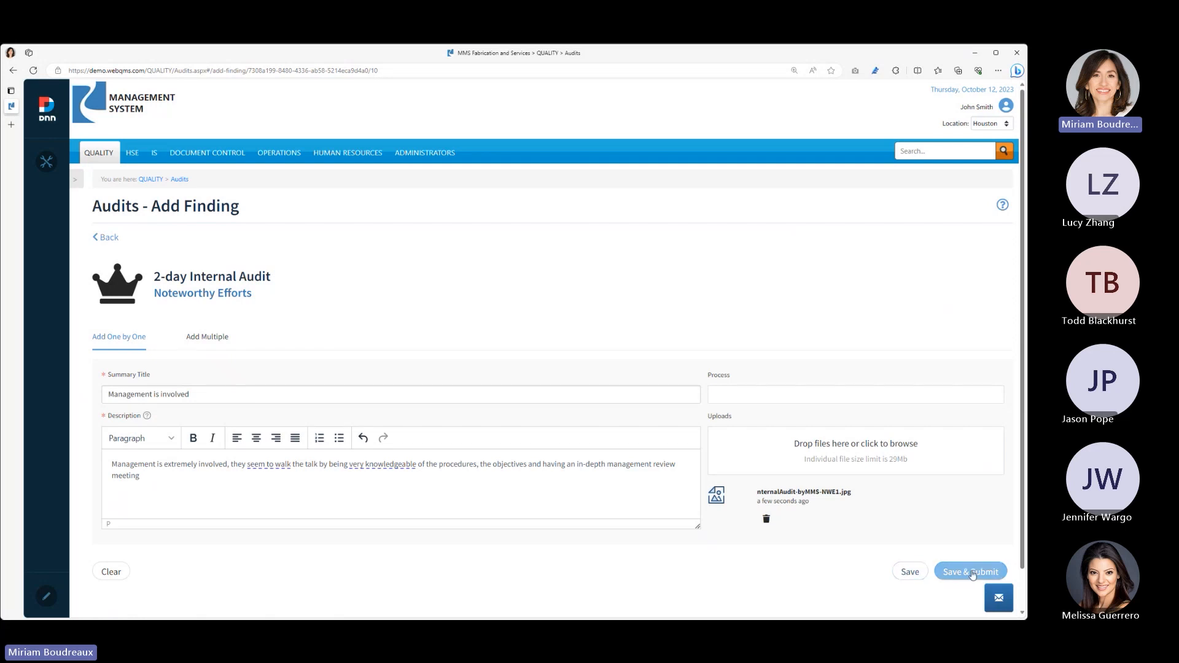
{"action": "left_click", "coordinate": [969, 572]}
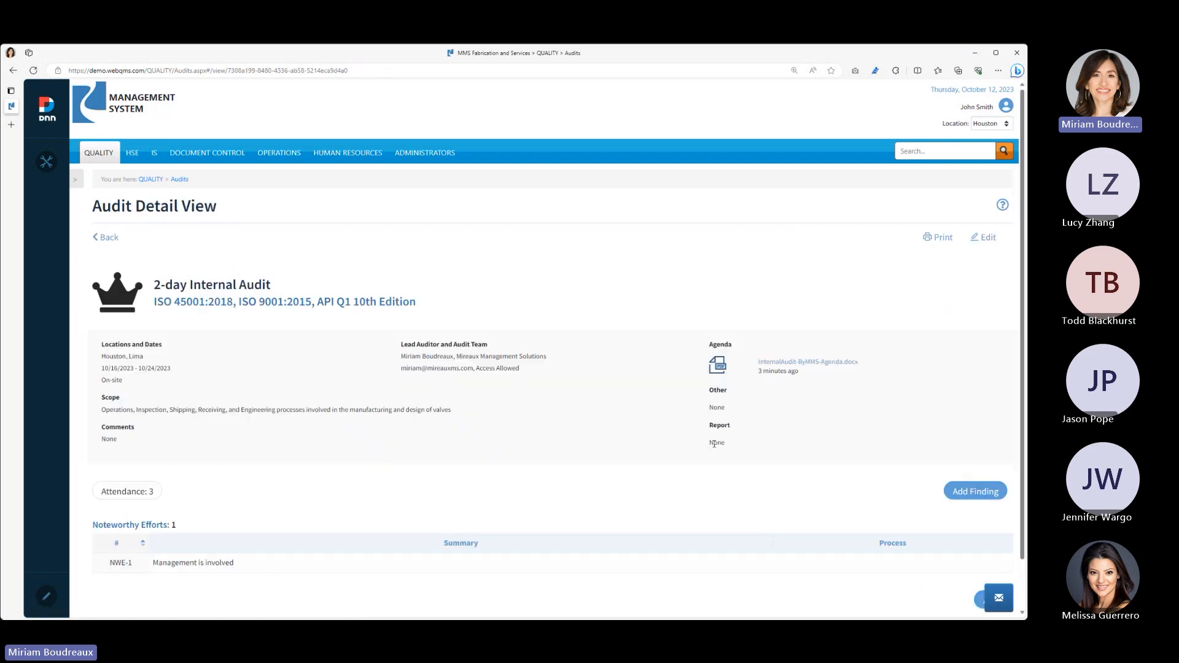
- Review the available finding types and start a new Observation finding for the 2-day internal audit
{"action": "scroll", "coordinate": [762, 485], "scroll_direction": "down", "scroll_amount": 2}
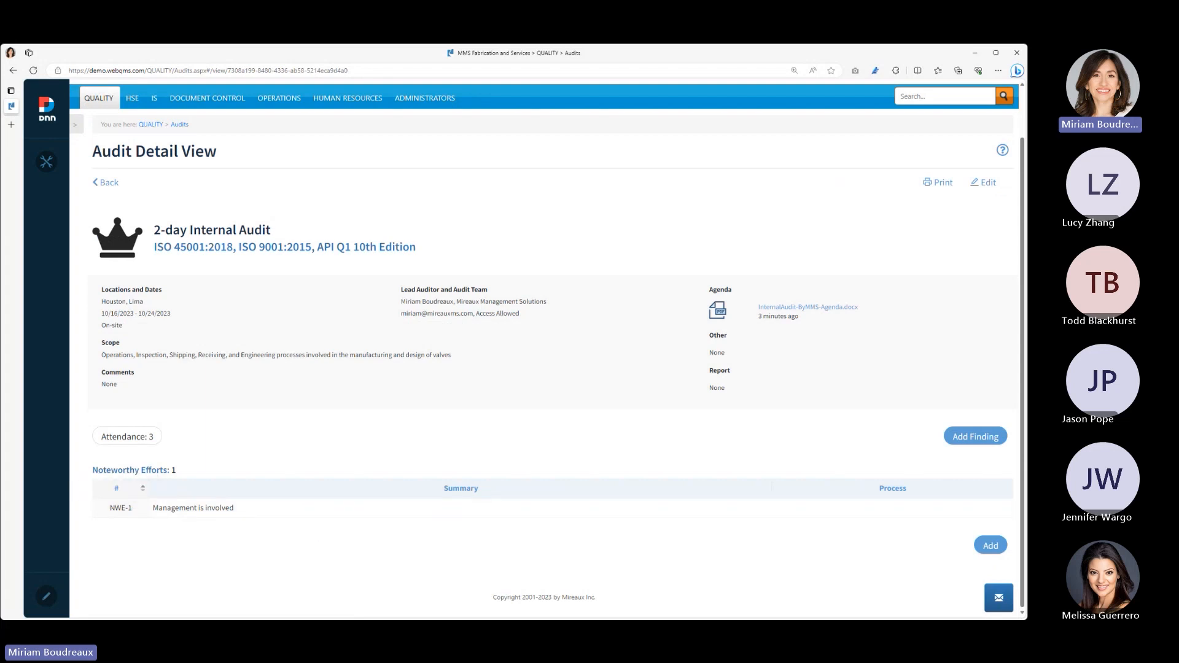
{"action": "left_click", "coordinate": [955, 445]}
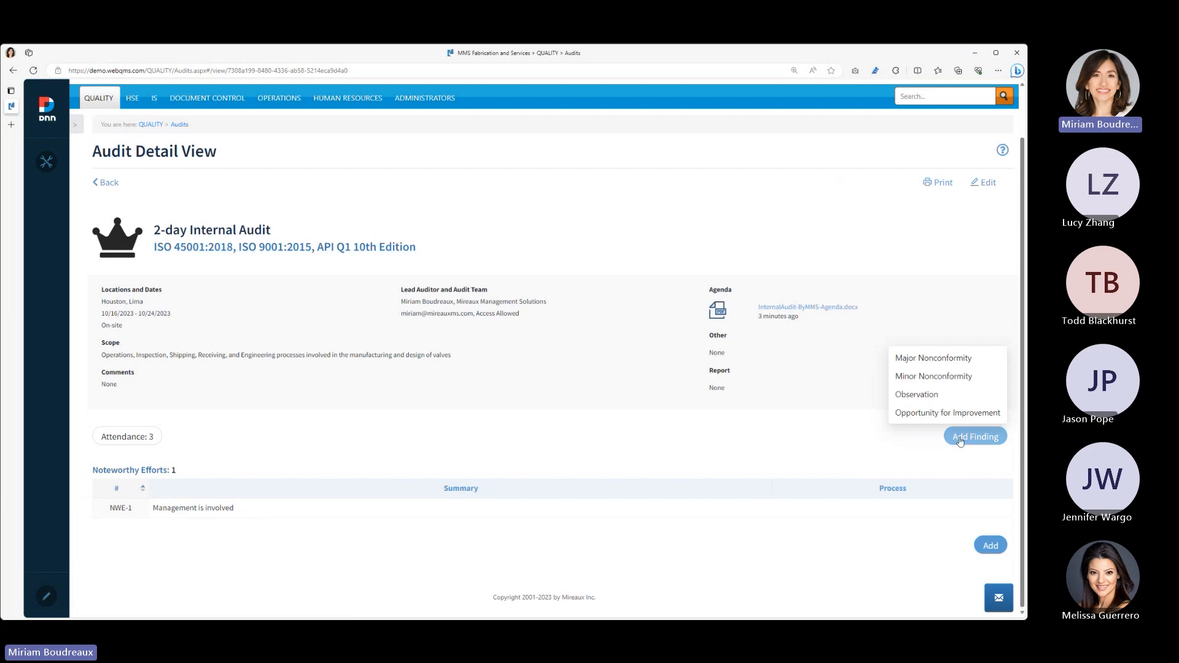
{"action": "left_click", "coordinate": [833, 449]}
{"action": "left_click", "coordinate": [976, 437]}
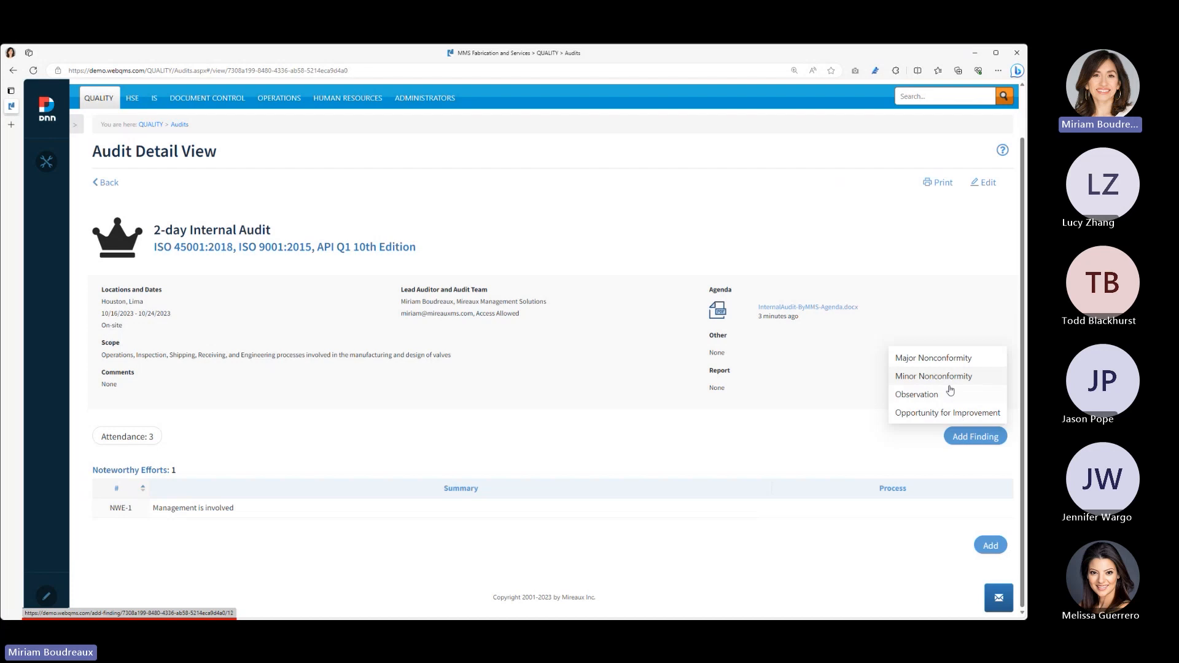
{"action": "left_click", "coordinate": [938, 395]}
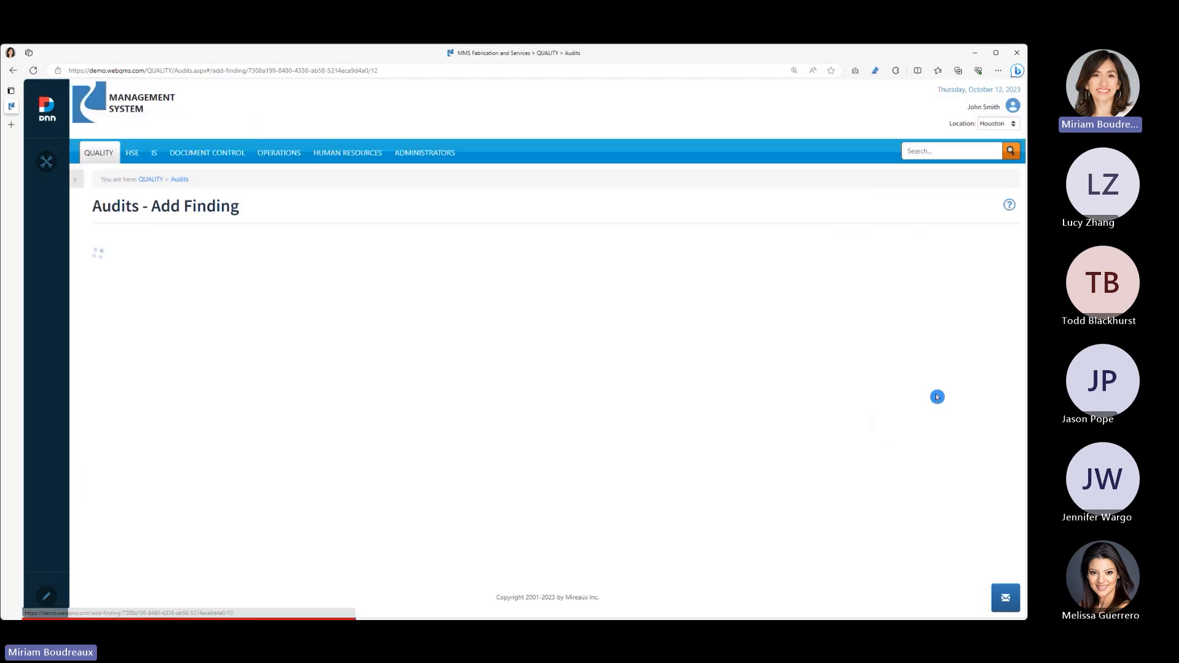
{"action": "left_click", "coordinate": [515, 488]}
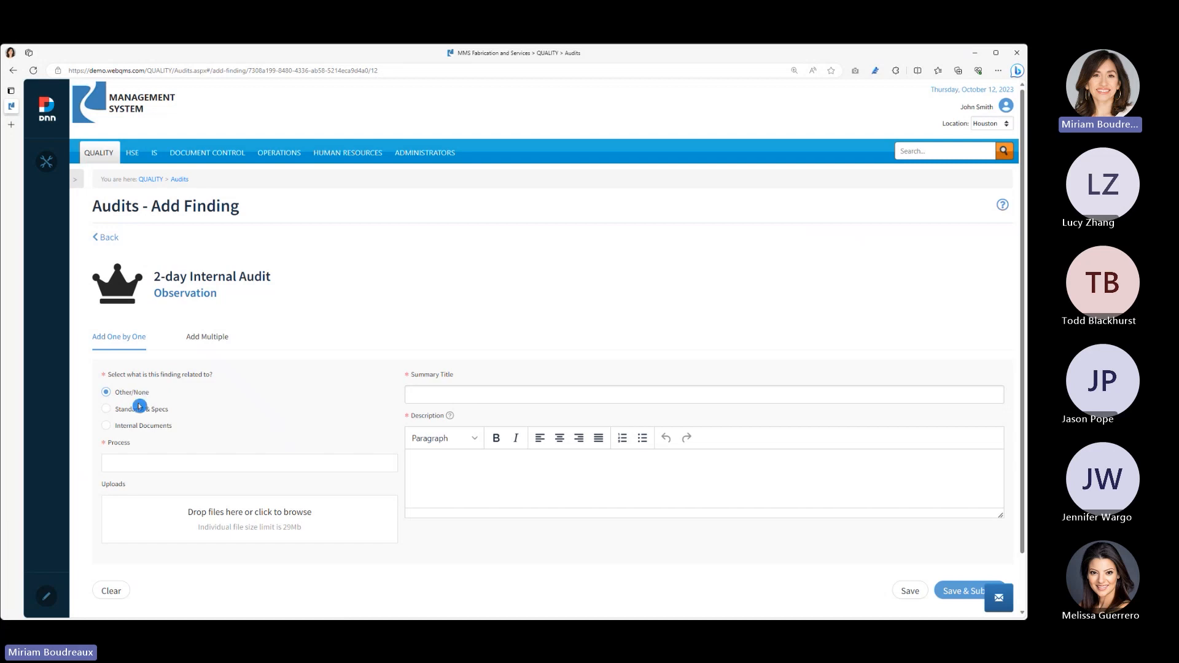
- Compare the observation's fields for Standards & Specs and Internal Documents, and relate the finding to Standards & Specs
{"action": "left_click", "coordinate": [137, 409]}
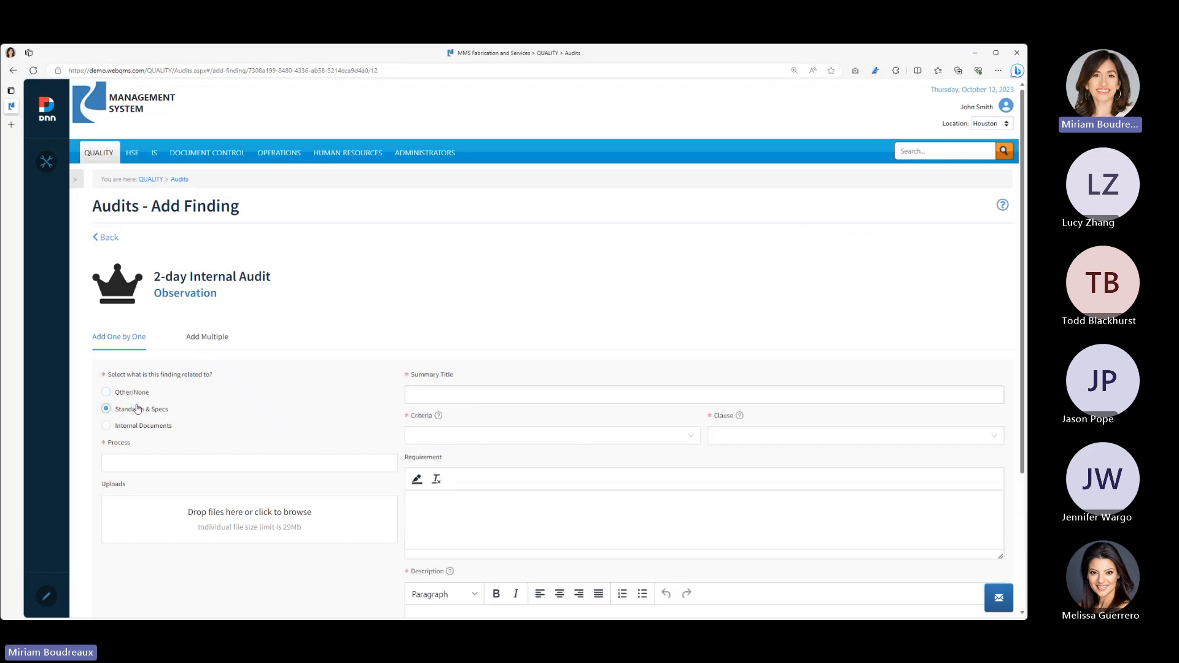
{"action": "left_click", "coordinate": [123, 430]}
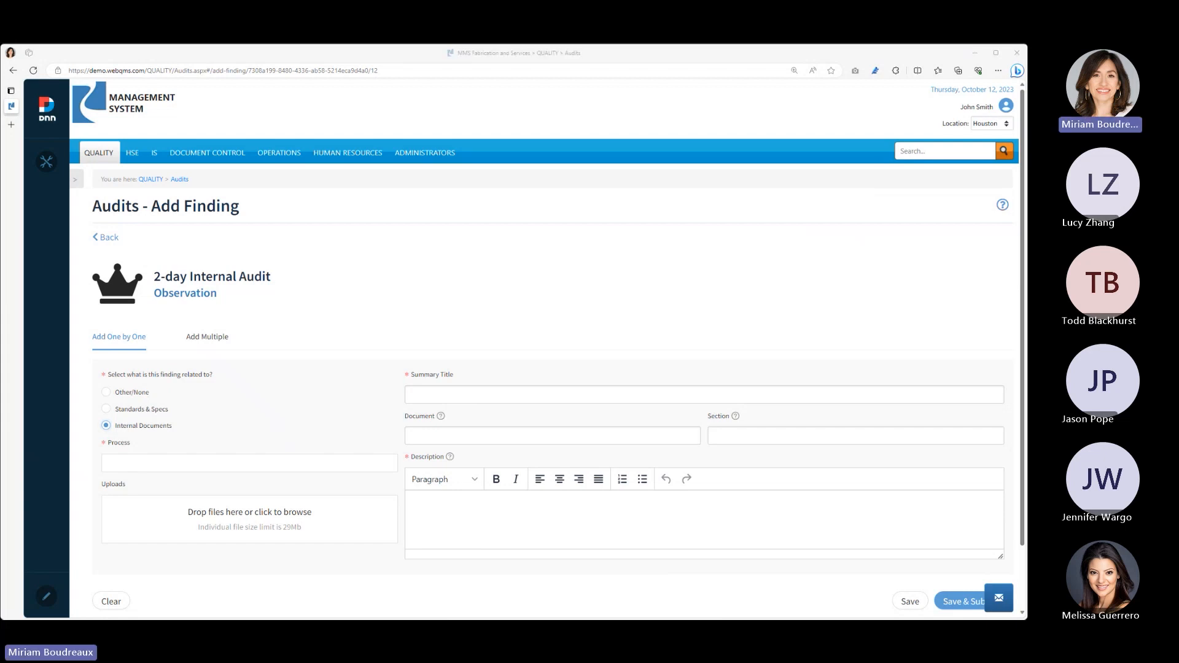
{"action": "left_click", "coordinate": [135, 410]}
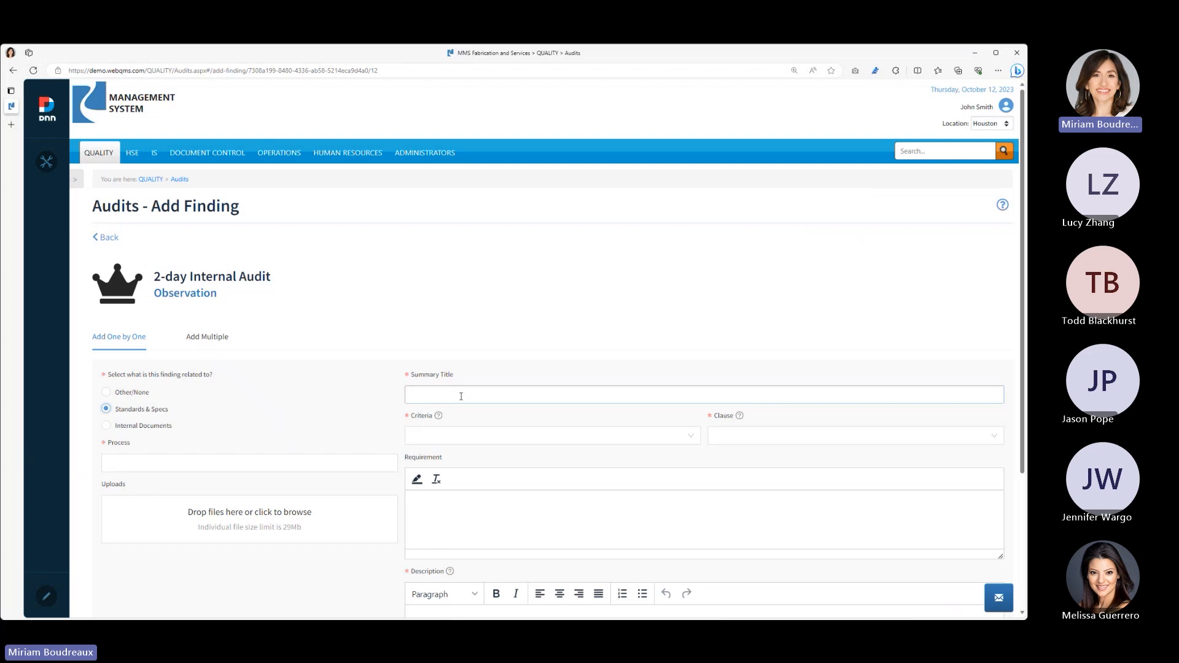
- Try API Q1 10th Edition and ISO 9001:2015 as the observation's criteria, and look at the ISO 9001:2015 clauses
{"action": "left_click", "coordinate": [546, 441]}
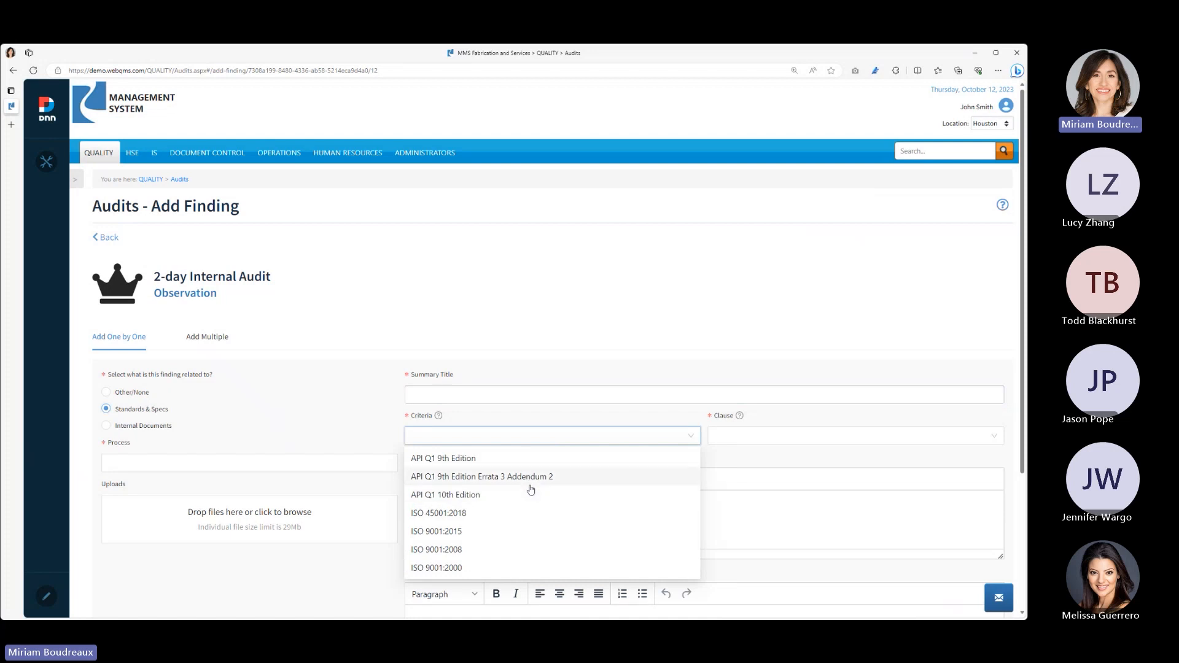
{"action": "left_click", "coordinate": [501, 497]}
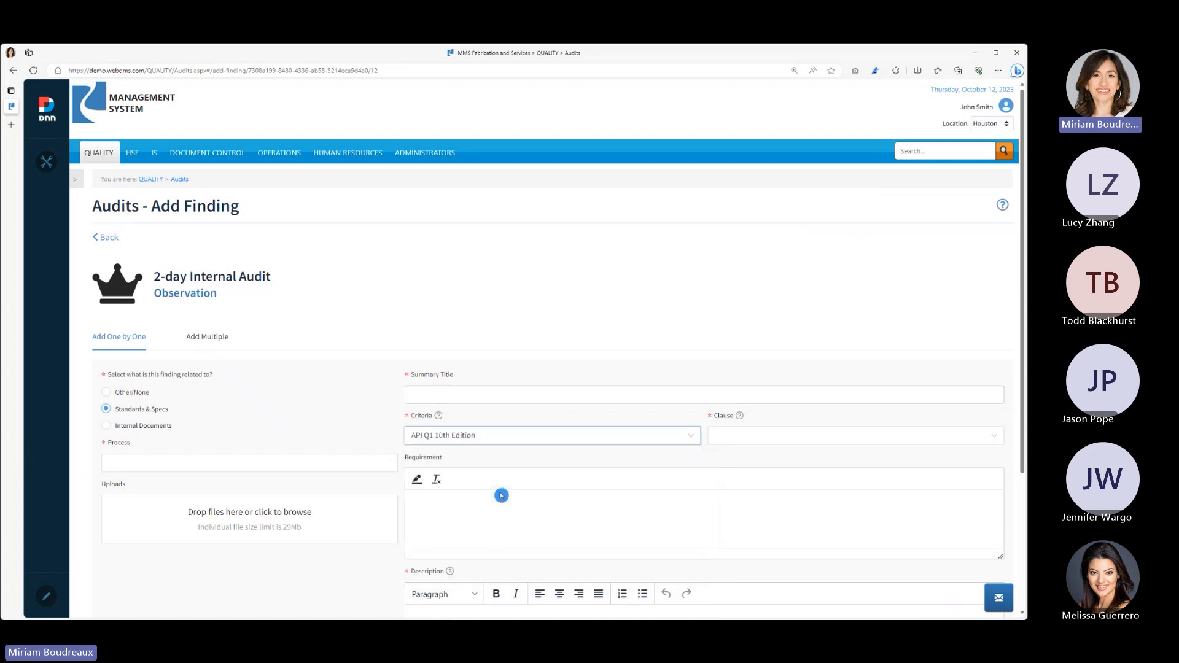
{"action": "left_click", "coordinate": [617, 435]}
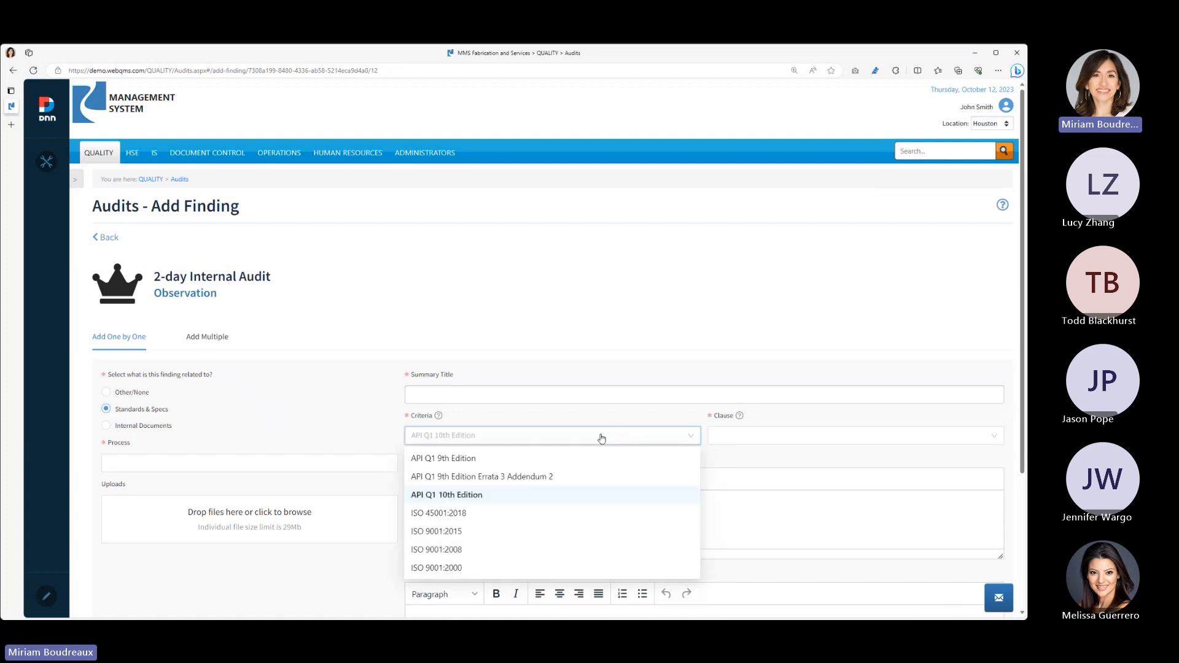
{"action": "left_click", "coordinate": [479, 533]}
{"action": "left_click", "coordinate": [790, 441]}
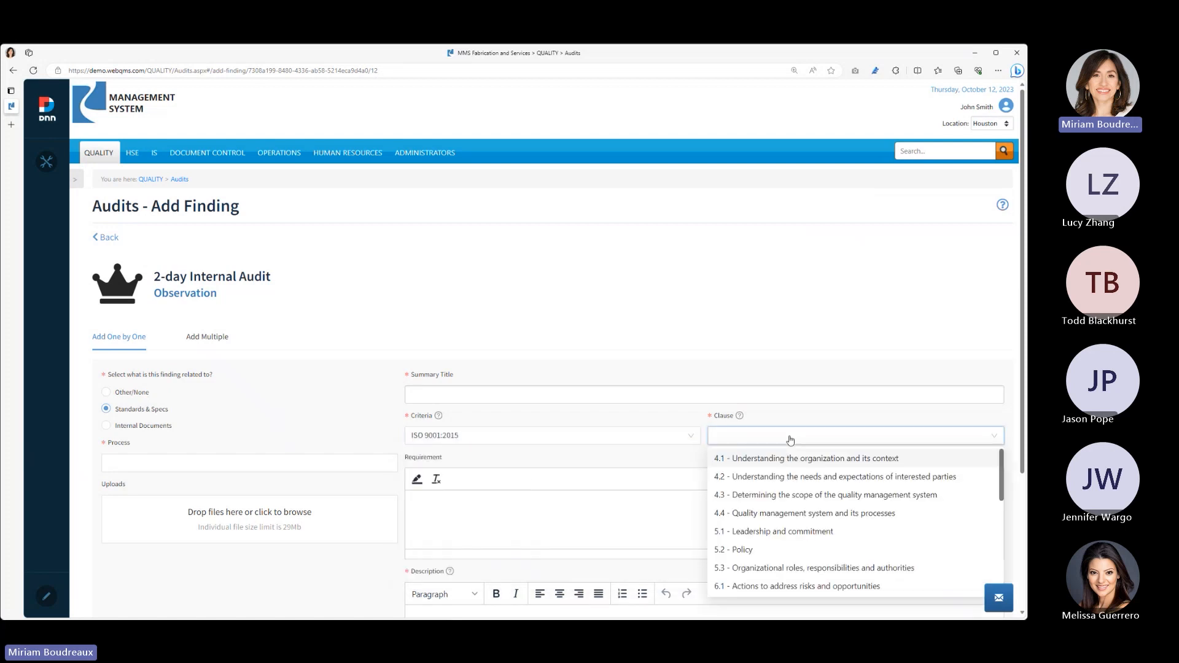
{"action": "left_click", "coordinate": [251, 407]}
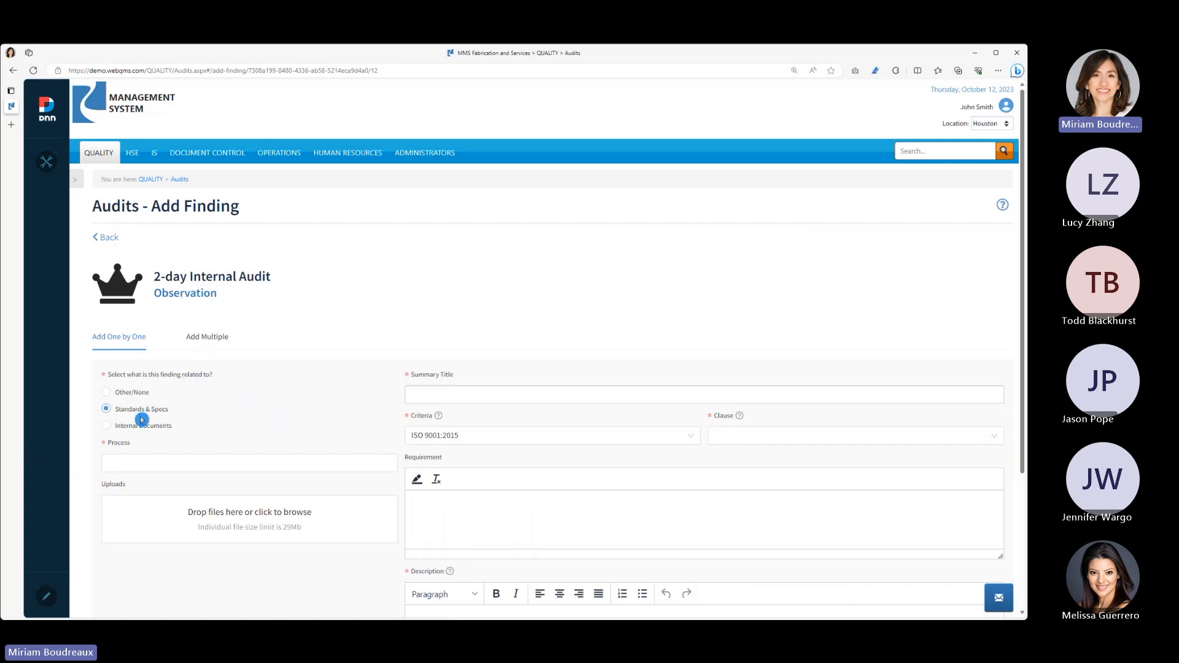
- Relate the observation to Internal Documents and assign it to the Engineering process
{"action": "left_click", "coordinate": [117, 427]}
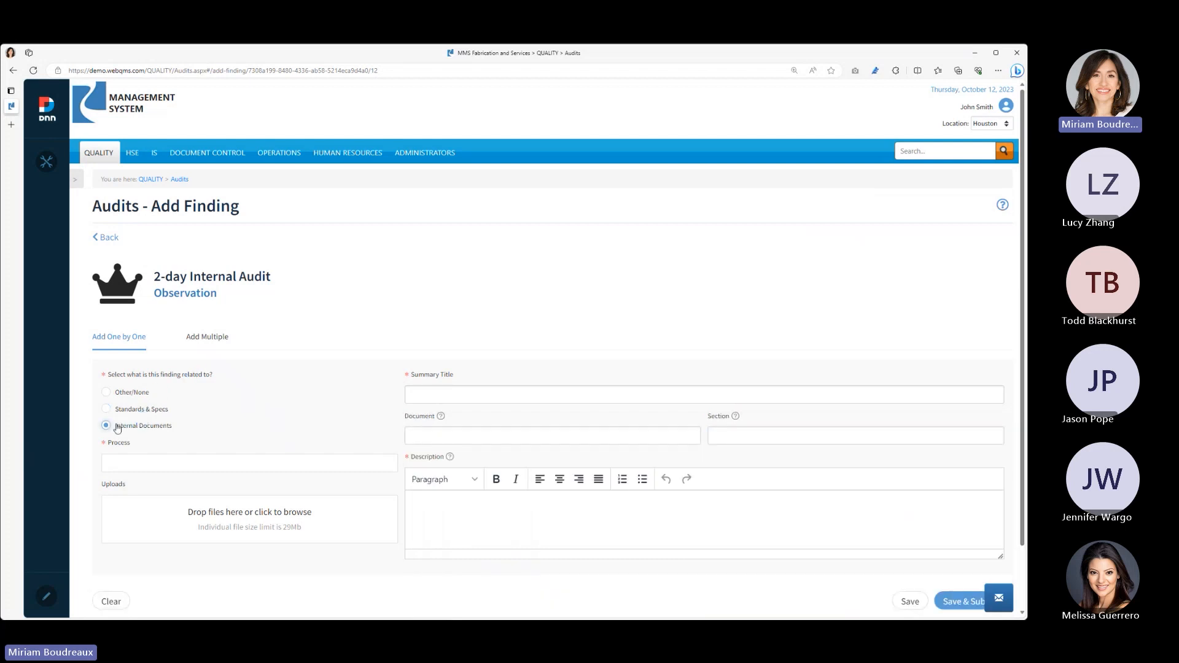
{"action": "left_click", "coordinate": [153, 463]}
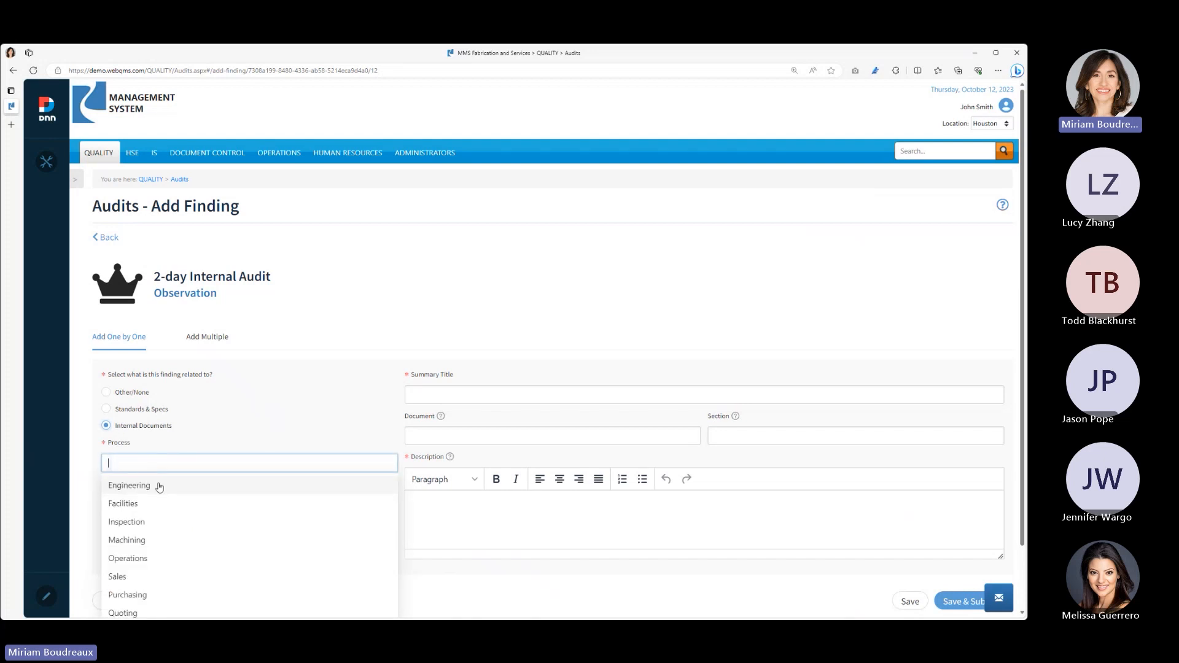
{"action": "left_click", "coordinate": [160, 486]}
{"action": "left_click", "coordinate": [244, 445]}
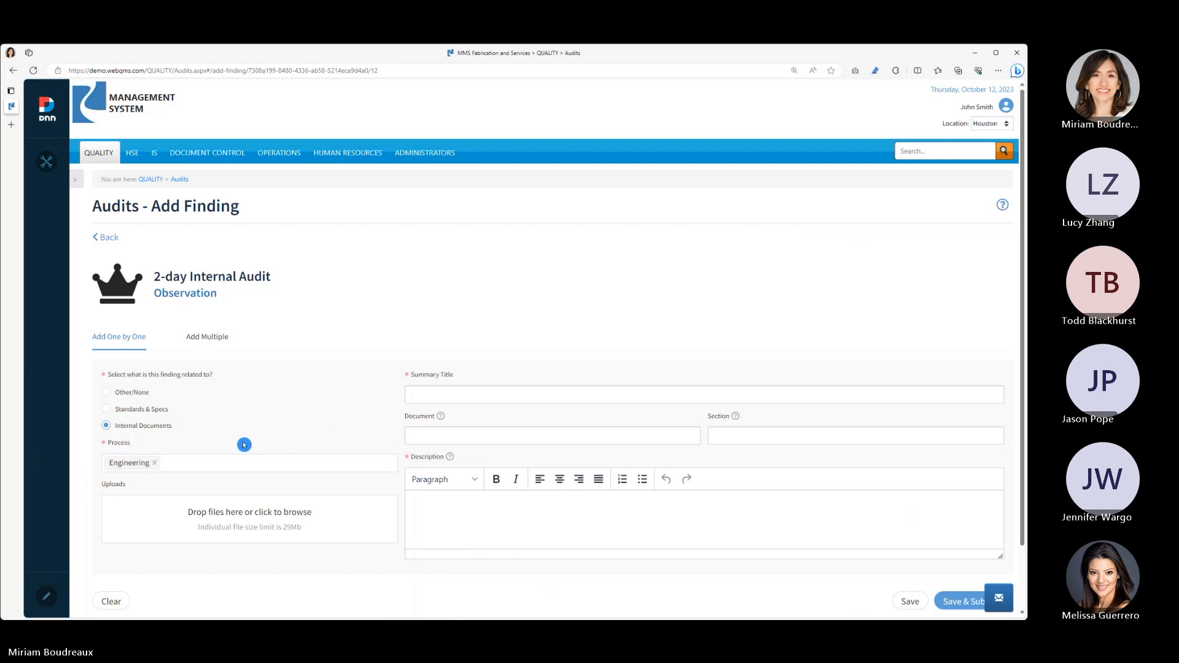
- Give the observation the summary title "Product design checklist not good"
{"action": "left_click", "coordinate": [437, 400]}
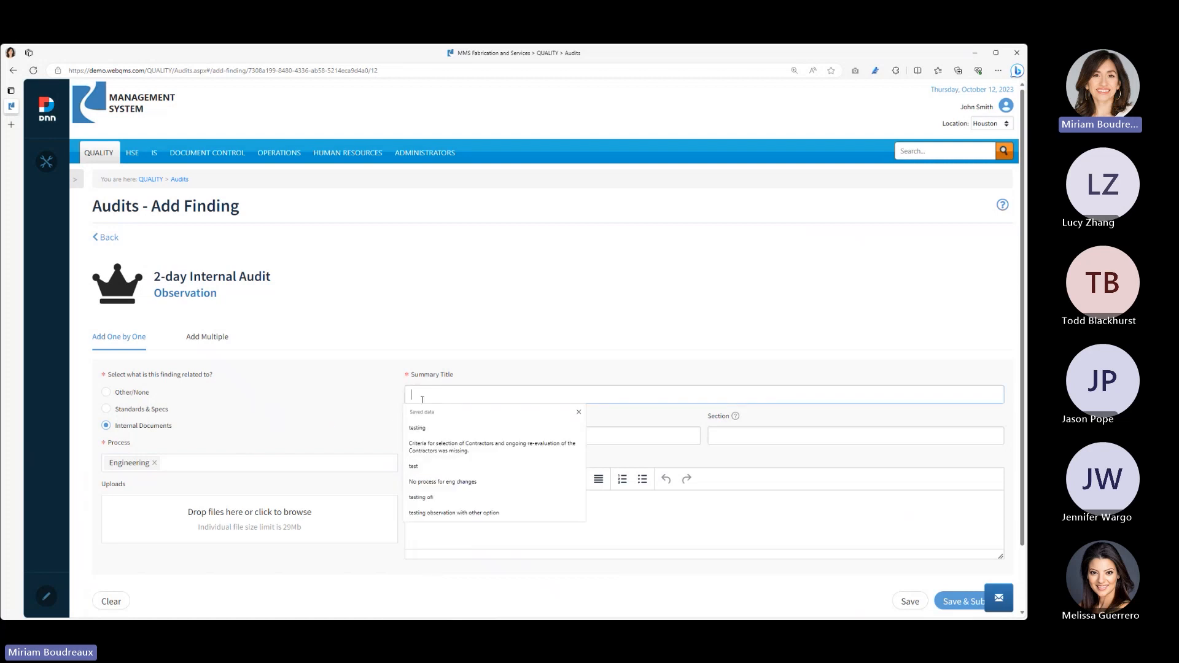
{"action": "type", "text": "Proce"}
{"action": "key", "text": "BackSpace"}
{"action": "key", "text": "BackSpace"}
{"action": "type", "text": "duct design checklist"}
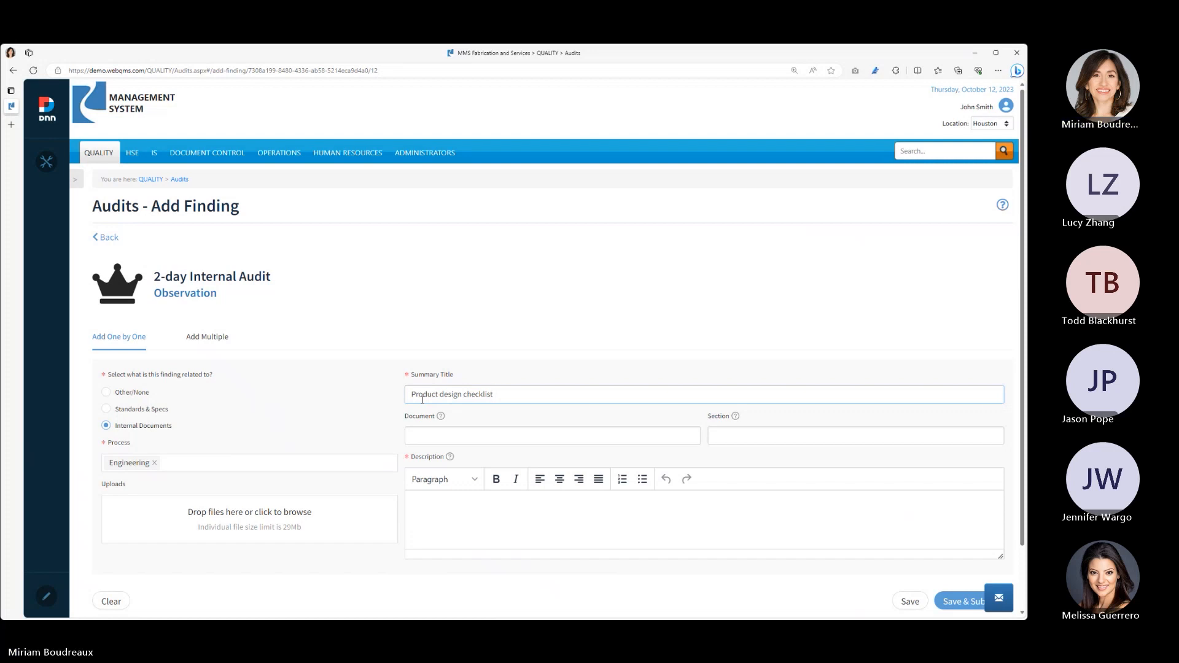
{"action": "type", "text": " not"}
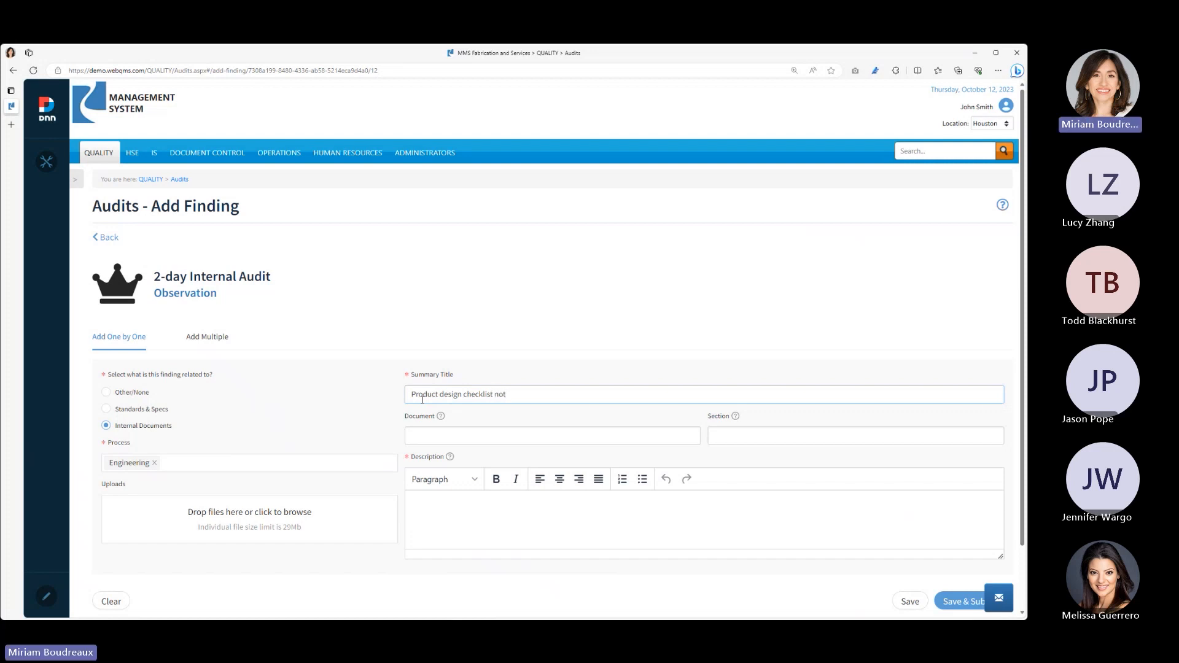
{"action": "type", "text": " godd"}
{"action": "key", "text": "BackSpace"}
{"action": "key", "text": "BackSpace"}
{"action": "type", "text": "od"}
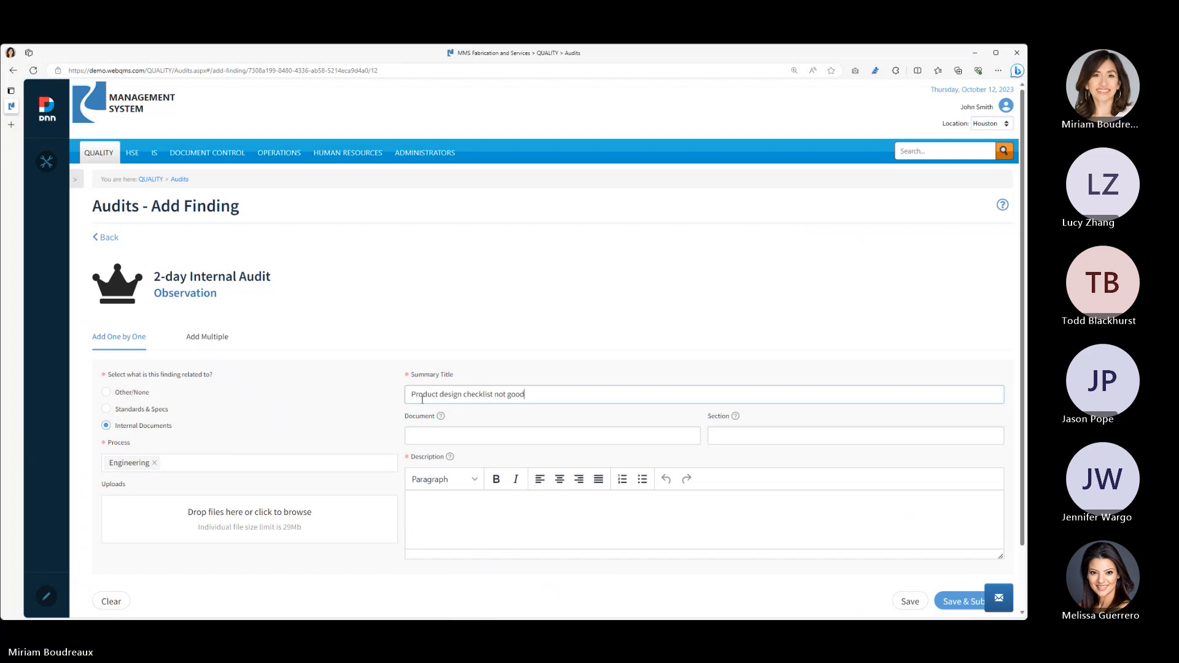
- Replace the observation's description with the copied paragraph on the Safety line item in the Product A and Product B design checklists
{"action": "key", "text": "alt+Tab"}
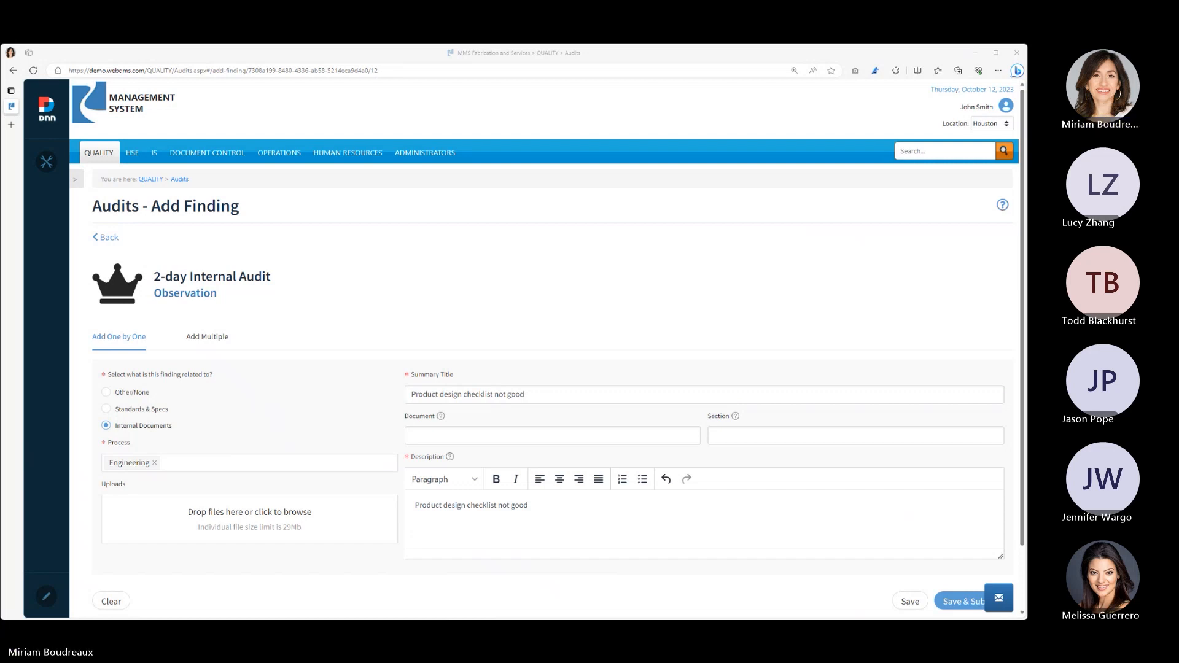
{"action": "left_click", "coordinate": [535, 495]}
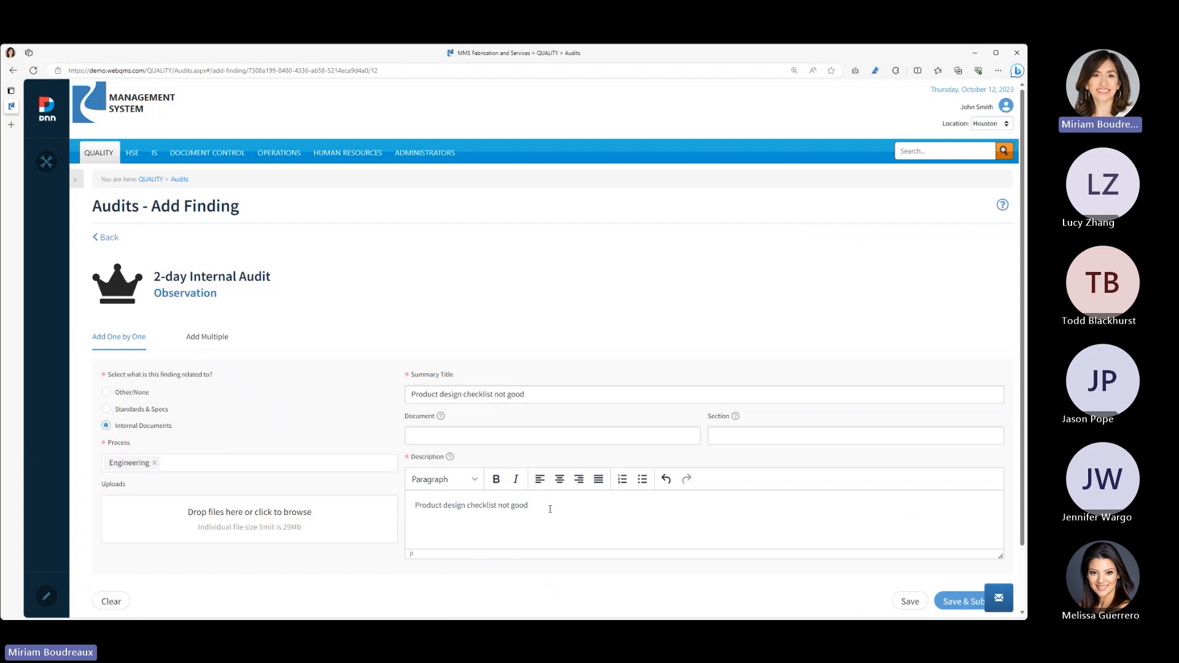
{"action": "left_click_drag", "start_coordinate": [545, 510], "coordinate": [415, 510]}
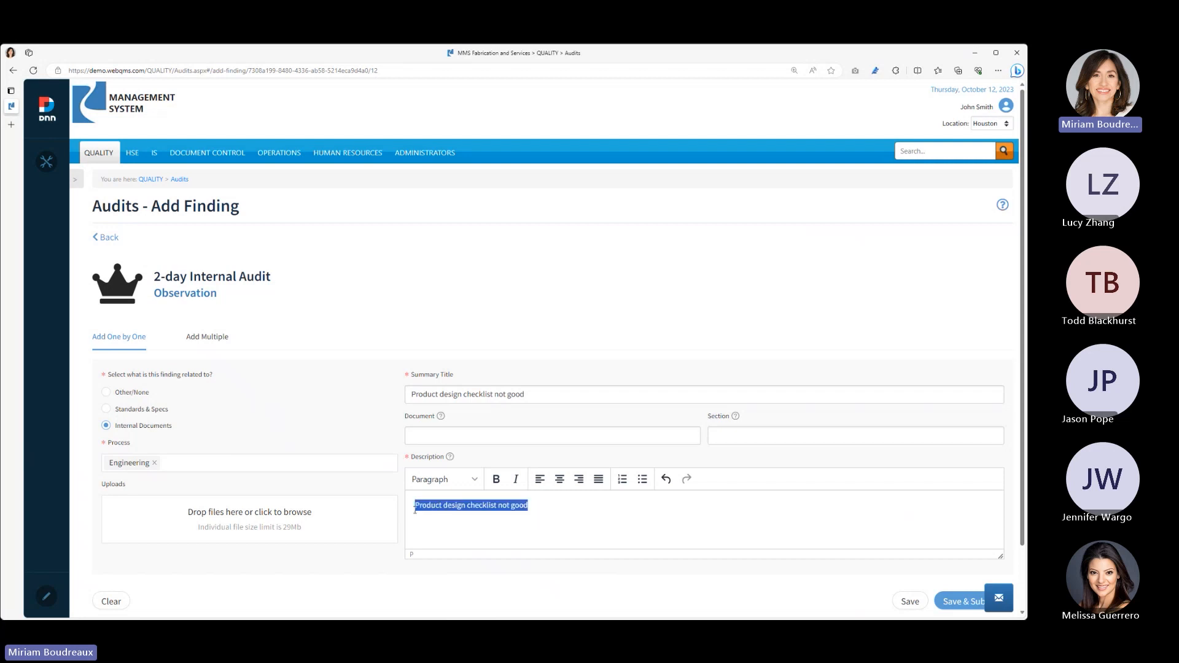
{"action": "type", "text": "The product design checklists for Product A and Product B, had the line item for \"Safety\" checked off. None of the Engineers were clear as to what was reviewed or who reviewed. It may behoove the organization to formalize this process to ensure it ads value to the Safety program and objectives."}
{"action": "left_click", "coordinate": [593, 526]}
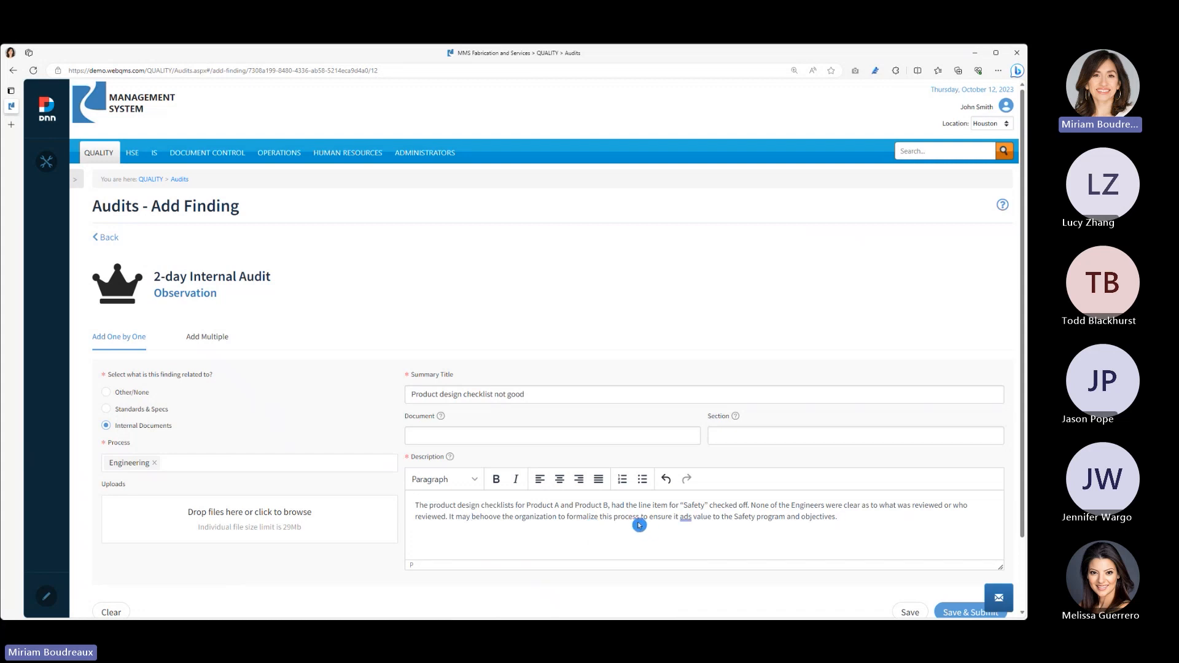
- Reference document MXP-ENG-001, section 6.5, in the observation
{"action": "left_click", "coordinate": [563, 437]}
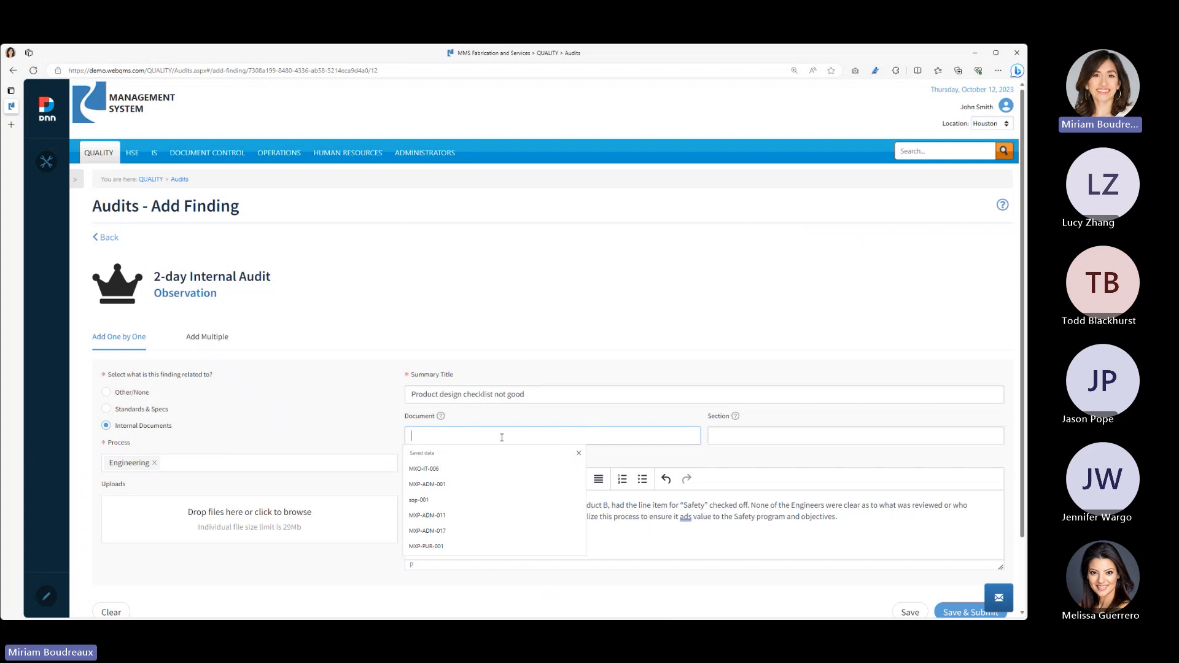
{"action": "left_click", "coordinate": [461, 485]}
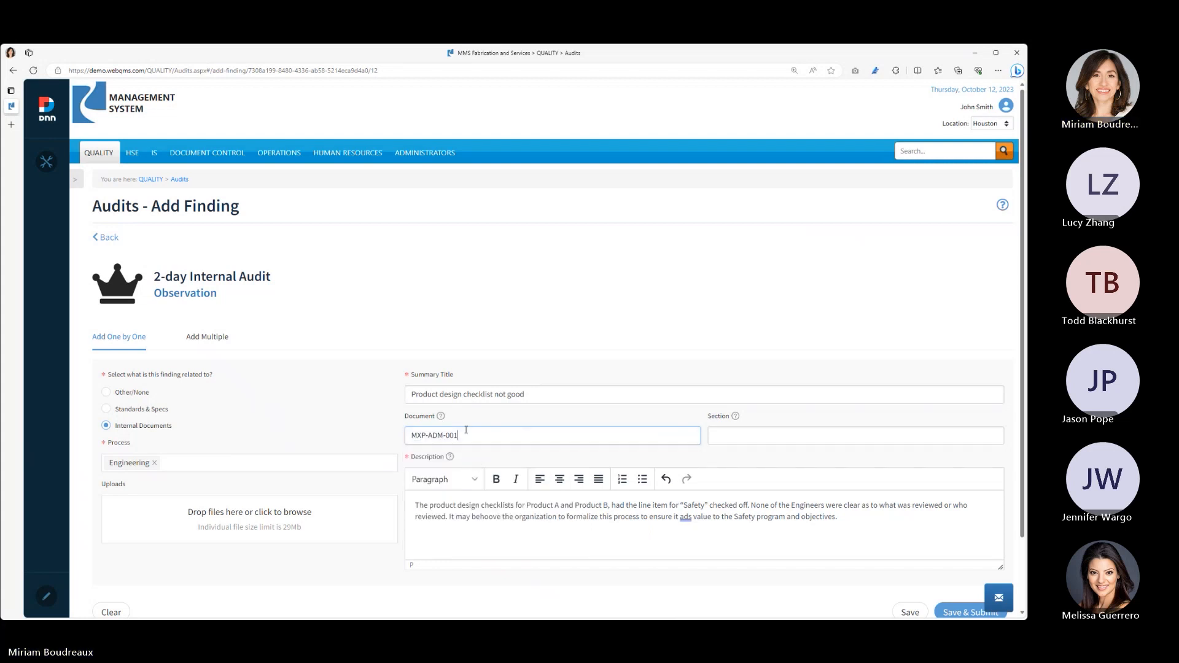
{"action": "key", "text": "Left"}
{"action": "key", "text": "Left"}
{"action": "key", "text": "Left"}
{"action": "key", "text": "Left"}
{"action": "key", "text": "BackSpace"}
{"action": "key", "text": "BackSpace"}
{"action": "key", "text": "BackSpace"}
{"action": "type", "text": "des"}
{"action": "key", "text": "BackSpace"}
{"action": "key", "text": "BackSpace"}
{"action": "key", "text": "BackSpace"}
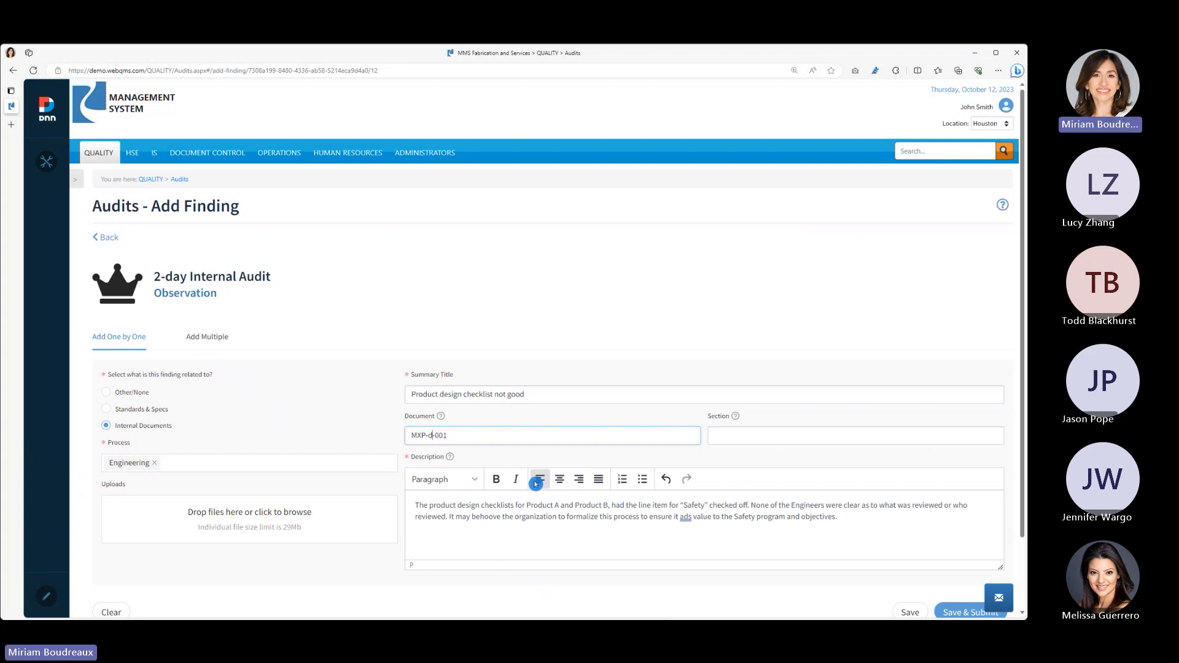
{"action": "type", "text": "ENG"}
{"action": "left_click", "coordinate": [757, 436]}
{"action": "type", "text": "6.5"}
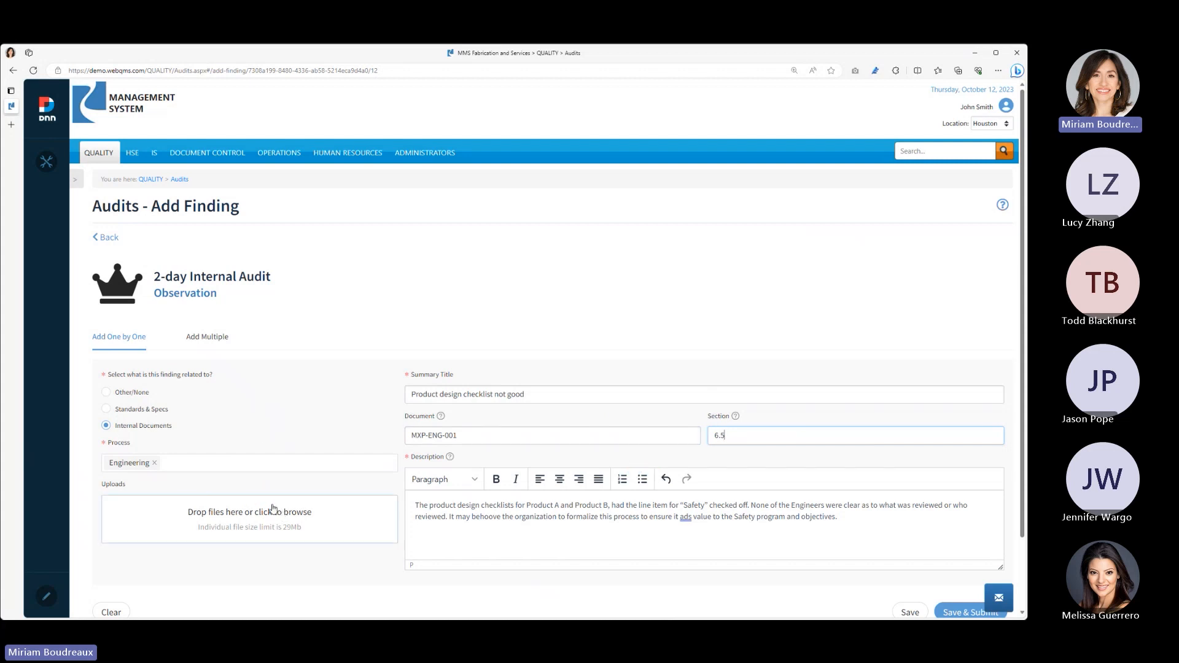
- Look at the form for adding multiple observations, and save and submit the "Product design checklist not good" observation
{"action": "left_click", "coordinate": [214, 340]}
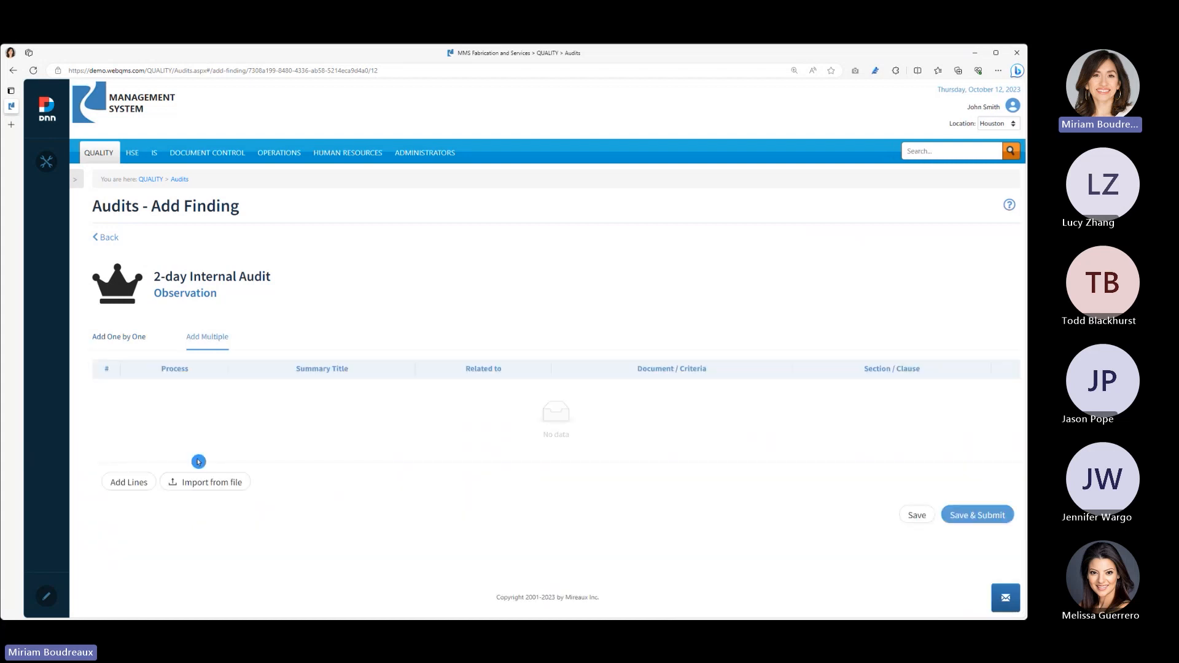
{"action": "left_click", "coordinate": [129, 336]}
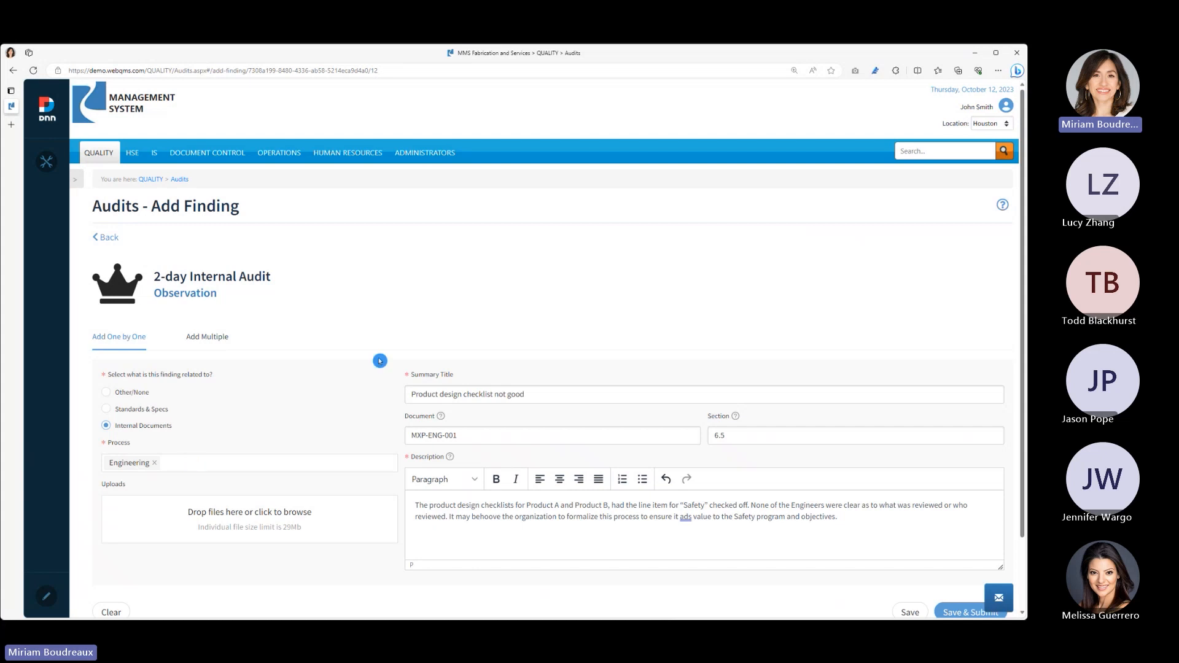
{"action": "scroll", "coordinate": [670, 493], "scroll_direction": "down", "scroll_amount": 2}
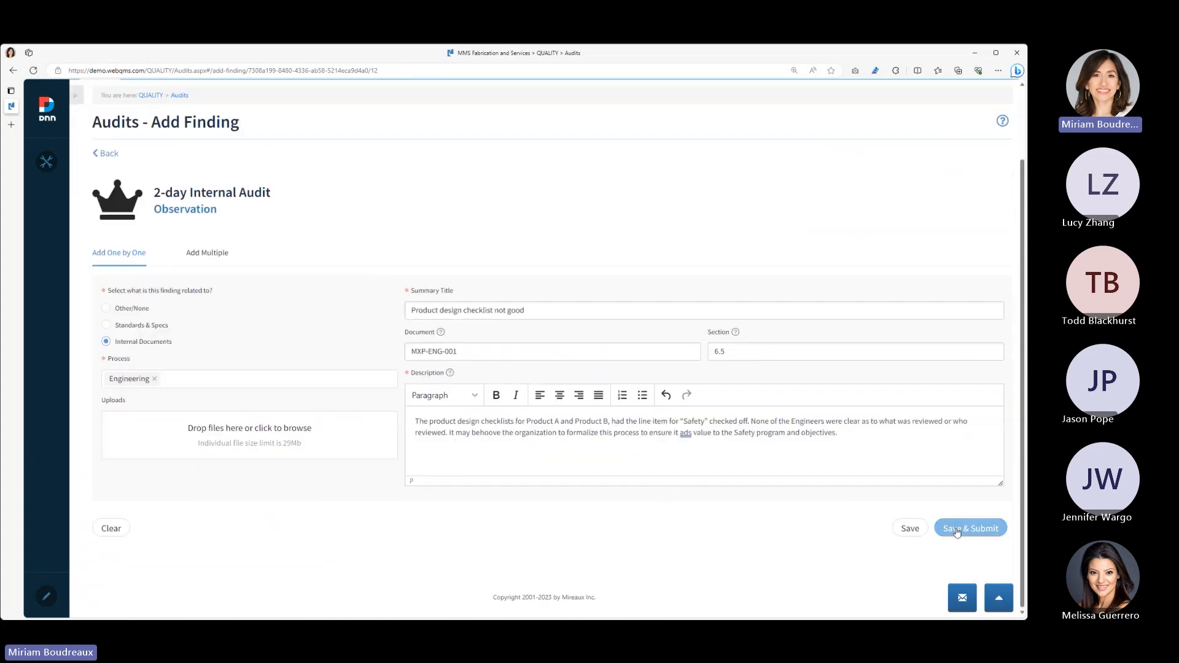
{"action": "left_click", "coordinate": [956, 529]}
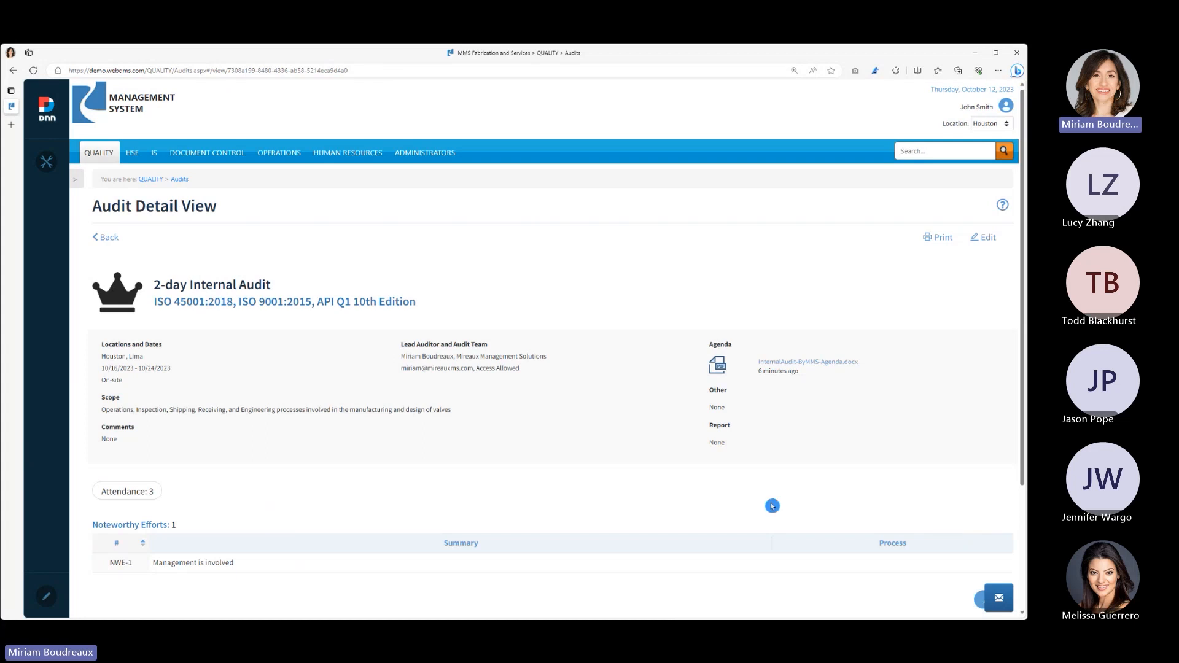
- Check the noteworthy efforts entry form, return to the audit, and start a new Minor Nonconformity finding
{"action": "scroll", "coordinate": [769, 506], "scroll_direction": "down", "scroll_amount": 3}
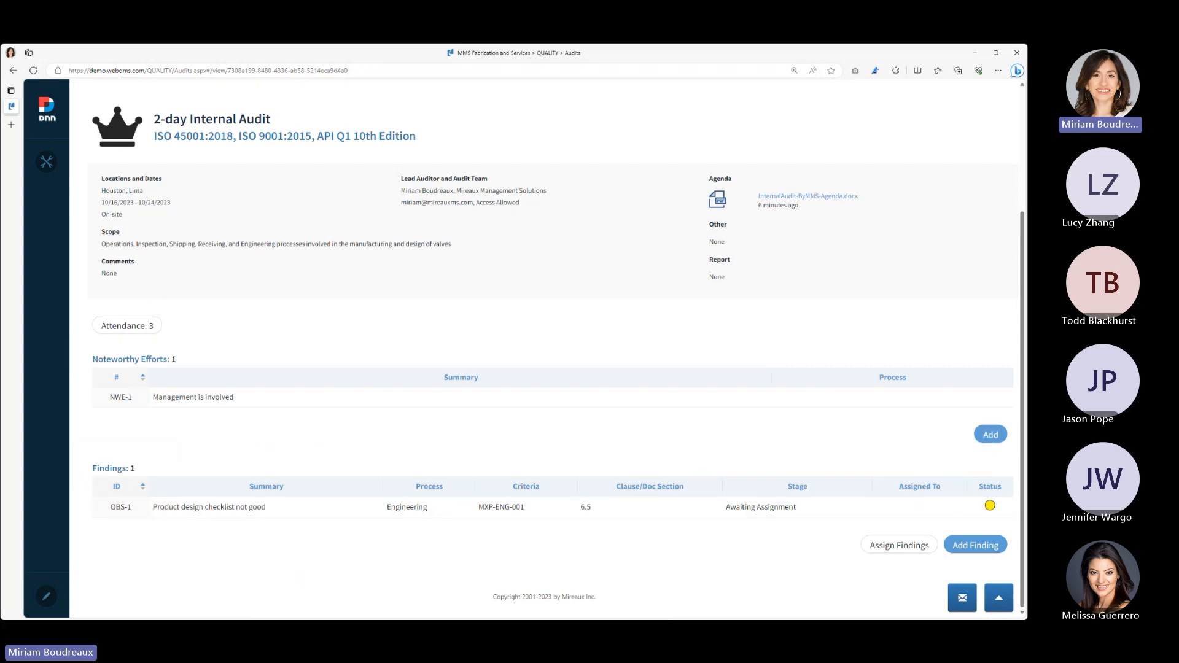
{"action": "left_click", "coordinate": [996, 436]}
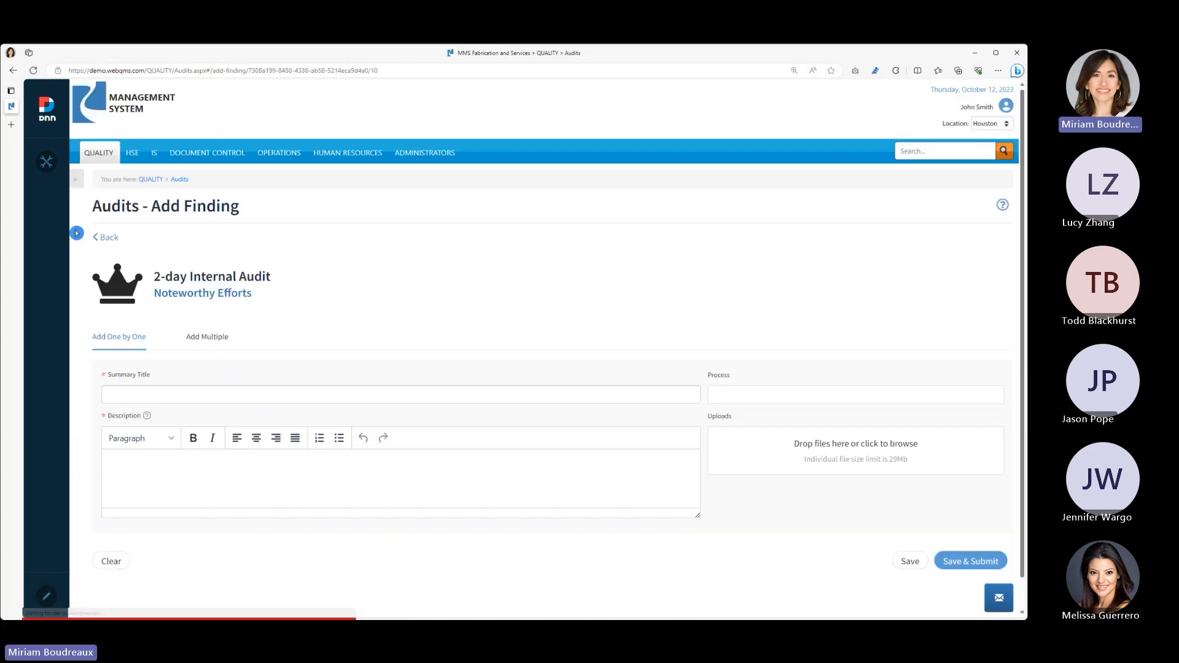
{"action": "left_click", "coordinate": [105, 238]}
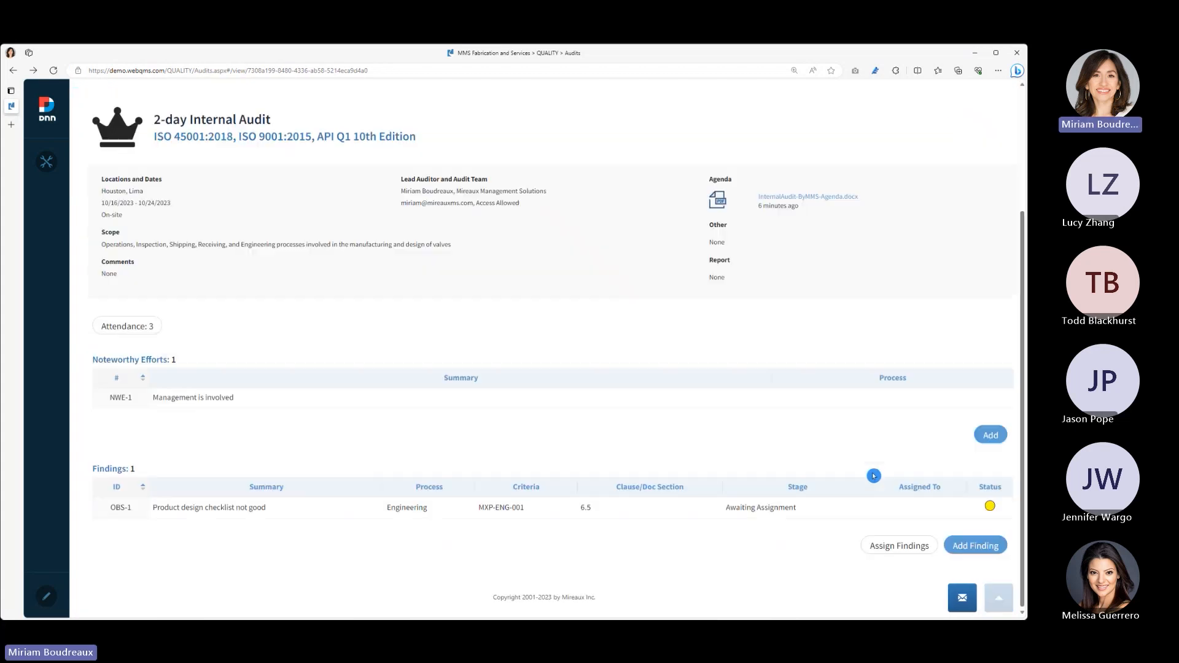
{"action": "left_click", "coordinate": [971, 547]}
{"action": "left_click", "coordinate": [958, 492]}
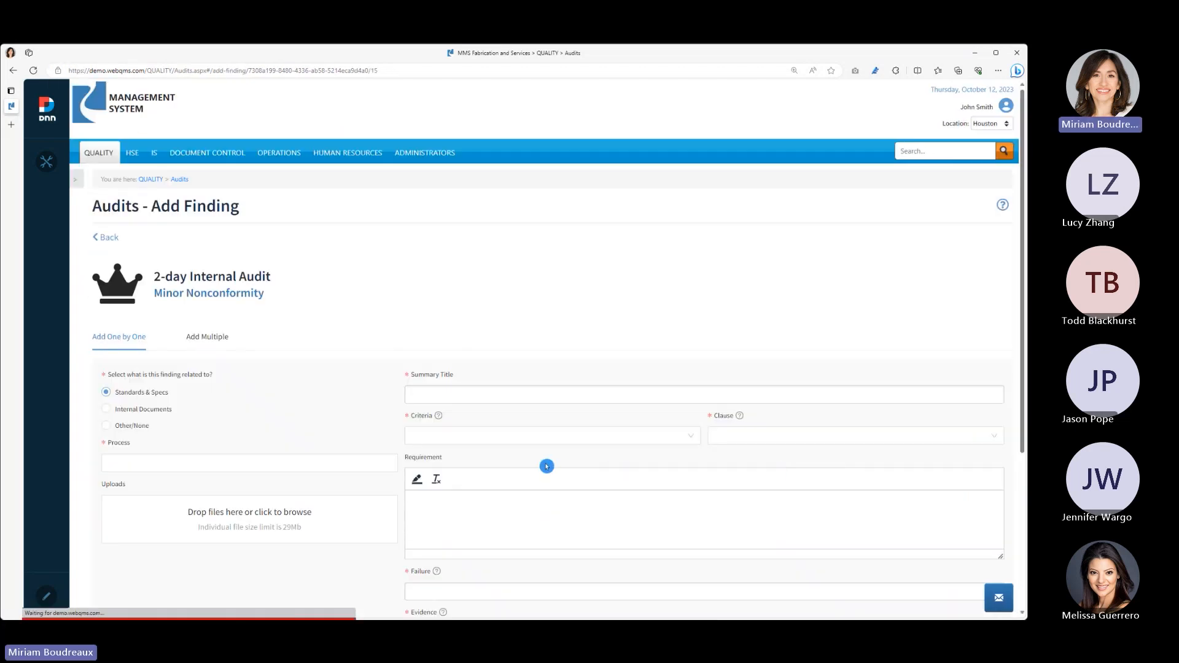
- Assign the minor nonconformity to the Inspection process
{"action": "scroll", "coordinate": [250, 422], "scroll_direction": "down", "scroll_amount": 3}
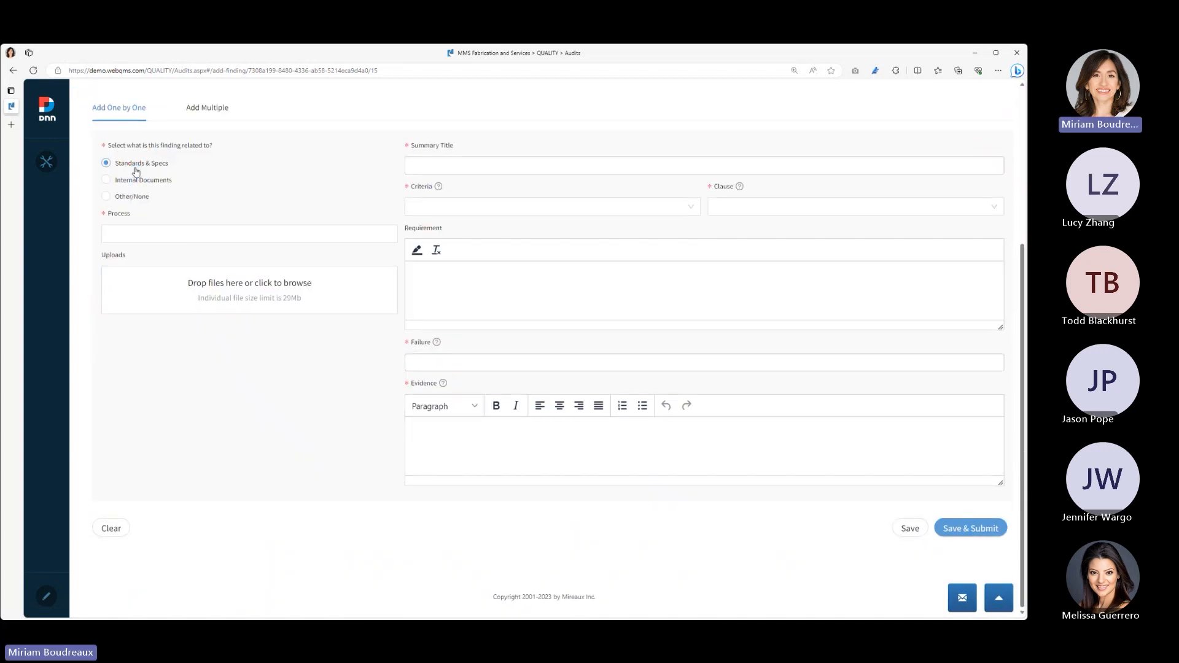
{"action": "left_click", "coordinate": [143, 233]}
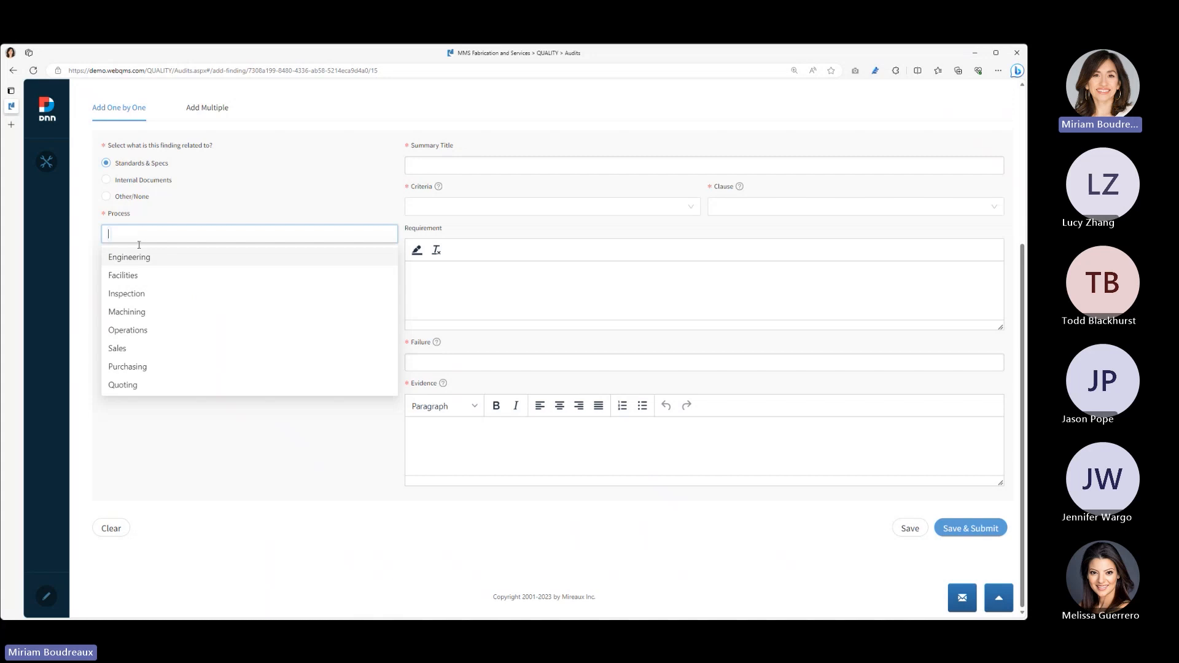
{"action": "left_click", "coordinate": [130, 293]}
- Paste "Calibration equipment not stored appropriately." as the nonconformity's summary title and set its criteria to ISO 9001:2015
{"action": "left_click", "coordinate": [456, 167]}
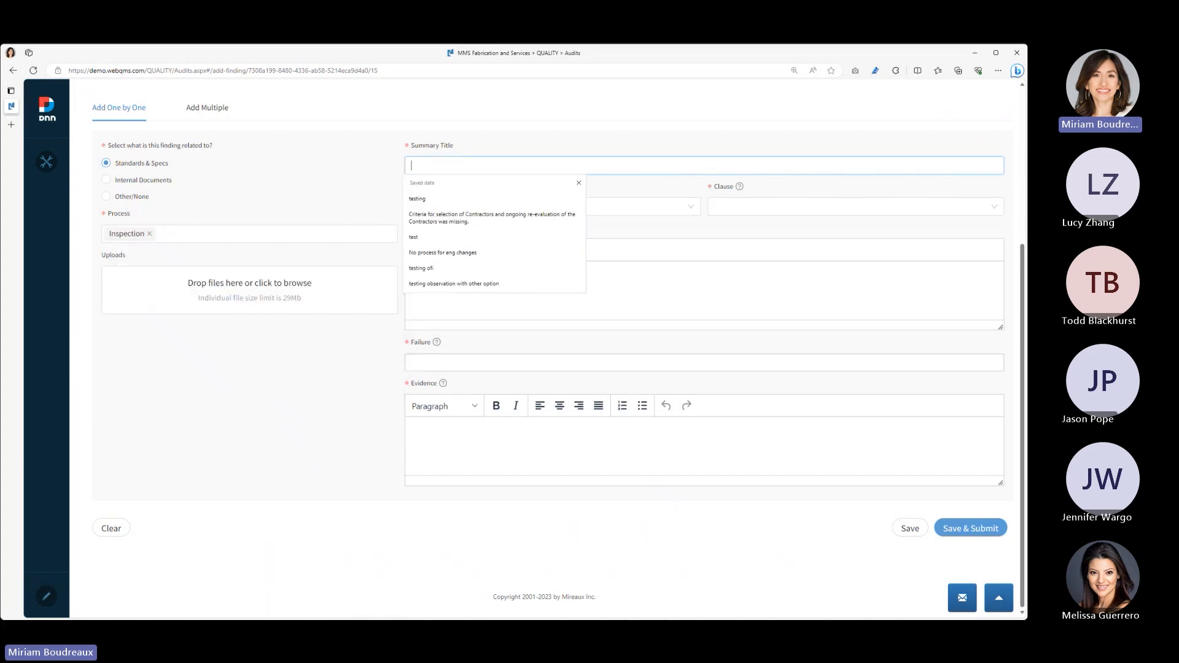
{"action": "key", "text": "alt+Tab"}
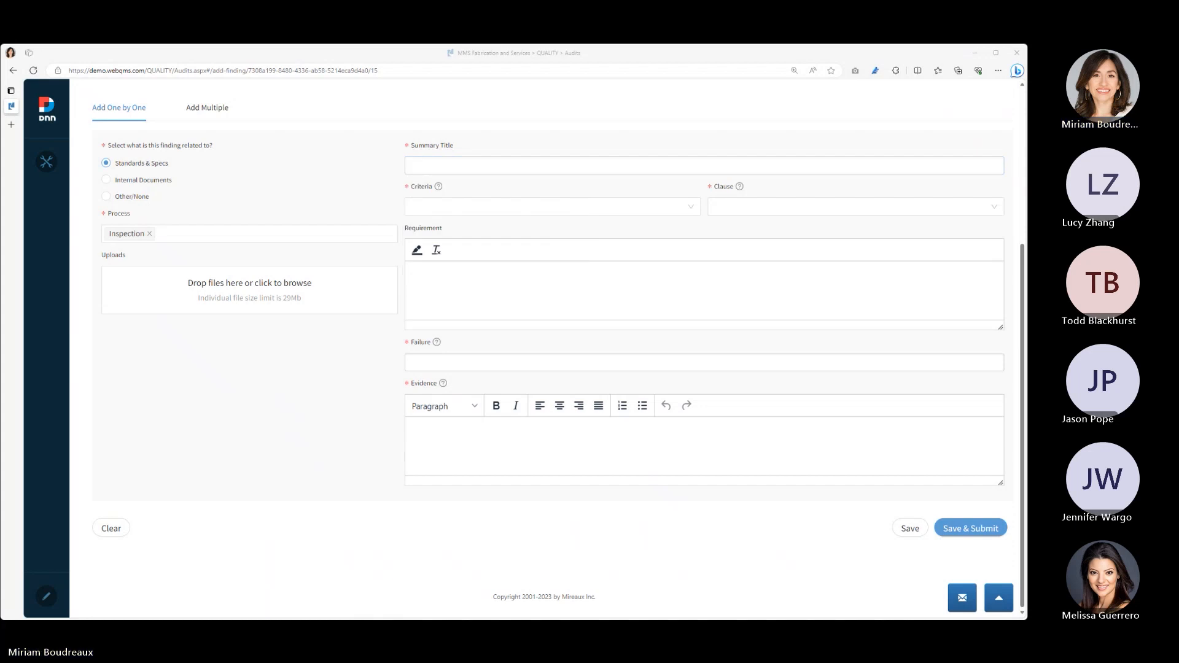
{"action": "left_click", "coordinate": [544, 167]}
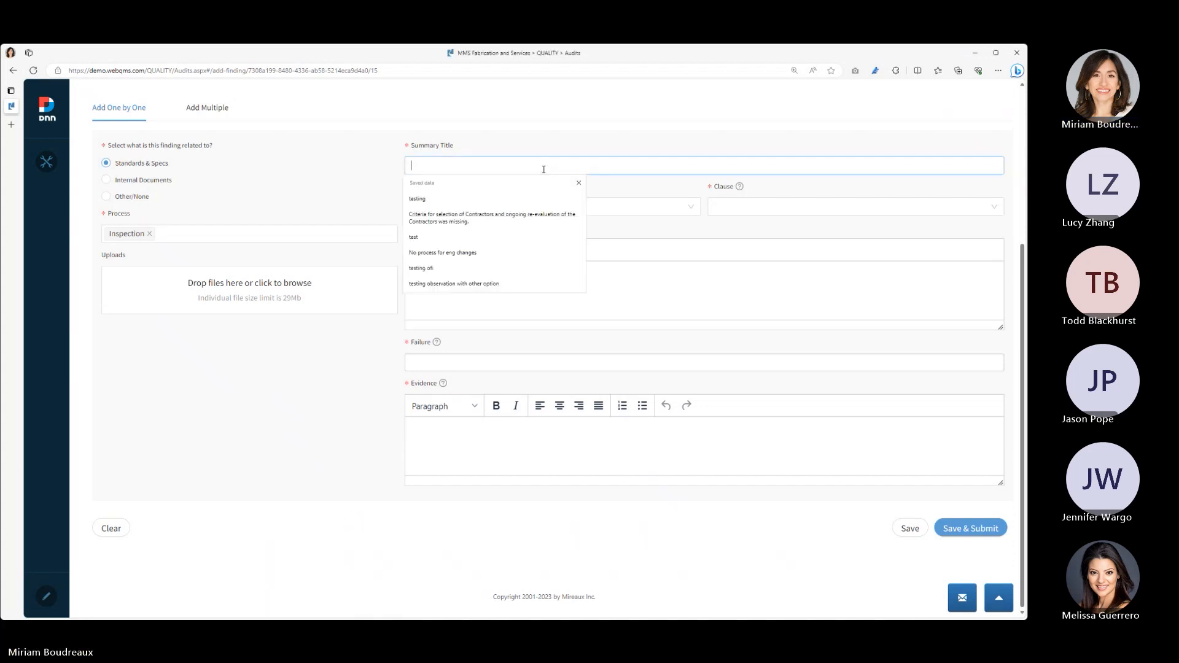
{"action": "type", "text": "Calibration equipment not stored appropriately."}
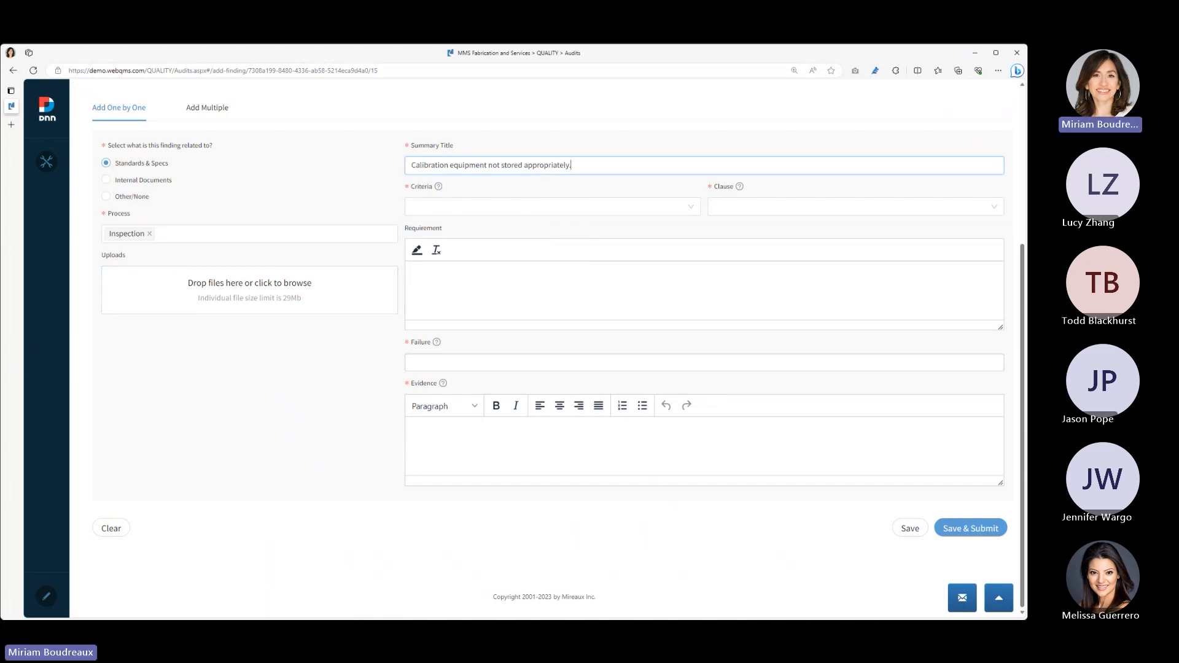
{"action": "left_click", "coordinate": [556, 209]}
{"action": "left_click", "coordinate": [467, 303]}
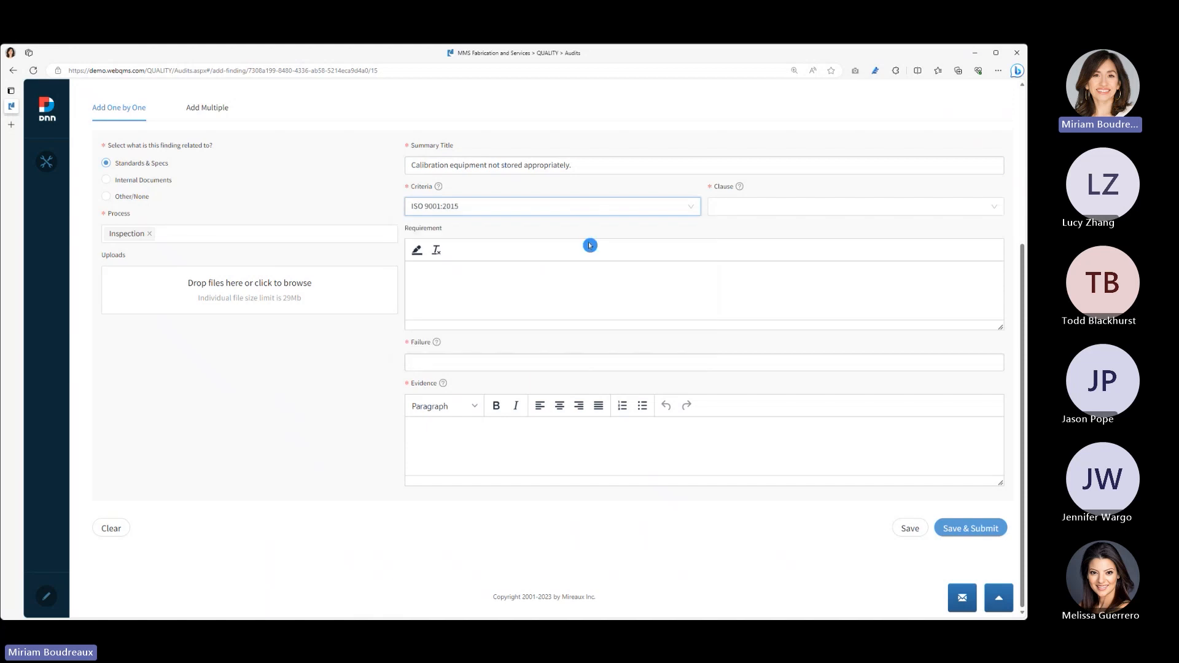
- Set the nonconformity's clause to 7.1 - Resources
{"action": "left_click", "coordinate": [770, 210]}
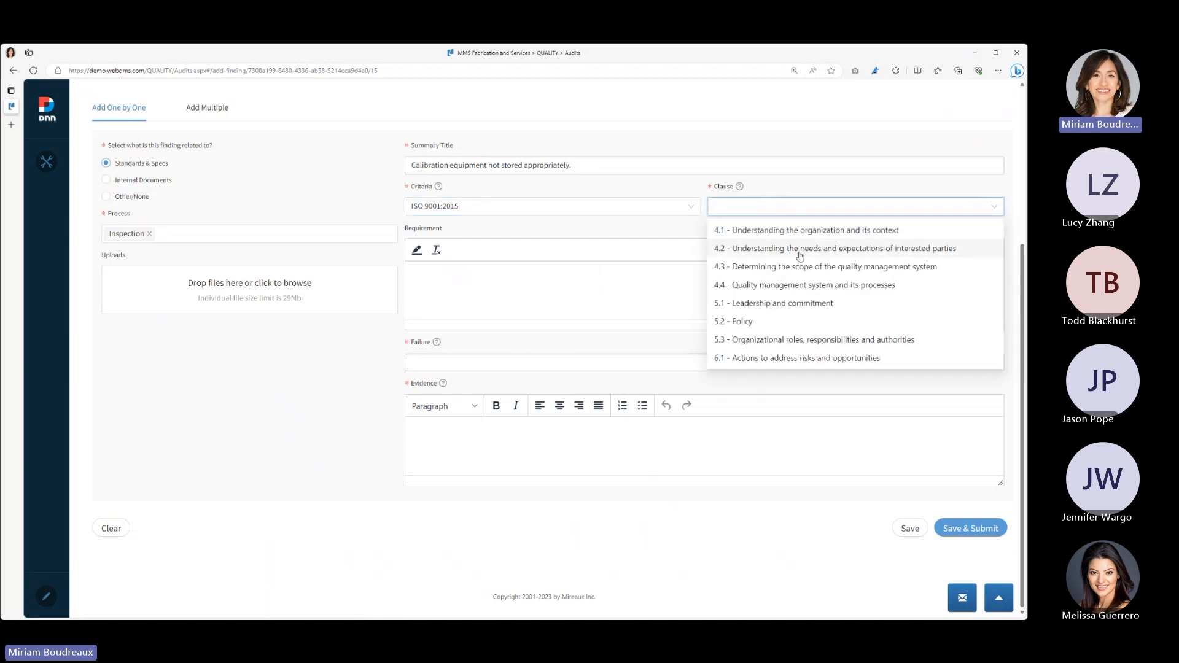
{"action": "scroll", "coordinate": [800, 257], "scroll_direction": "down", "scroll_amount": 1}
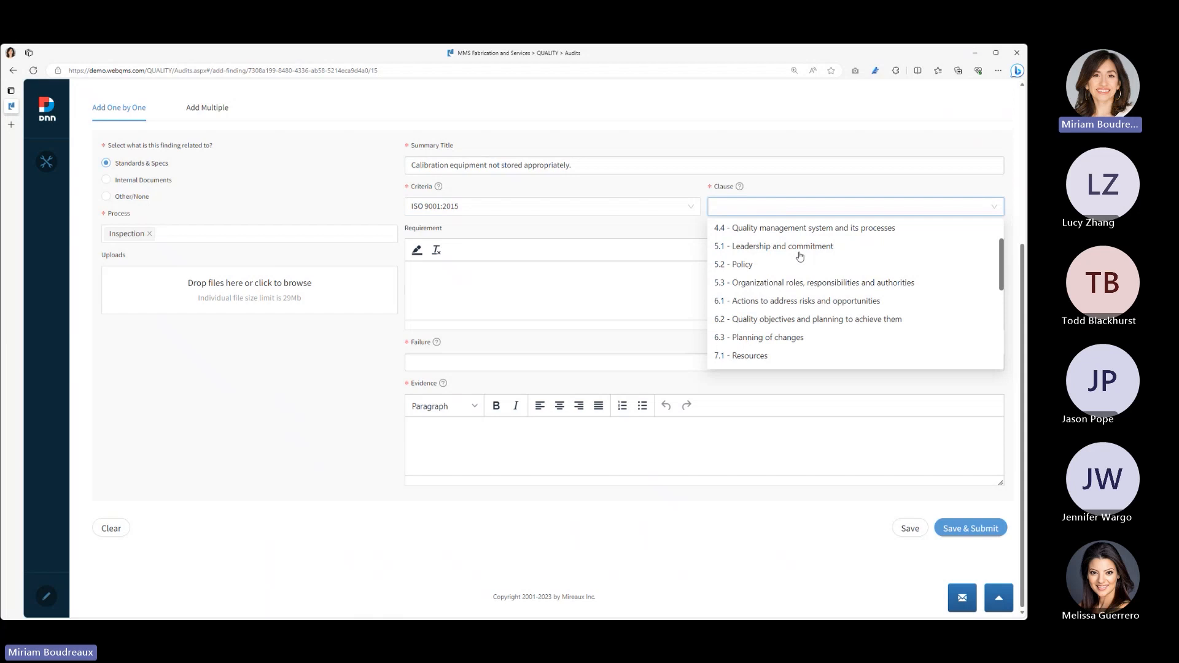
{"action": "left_click", "coordinate": [761, 355]}
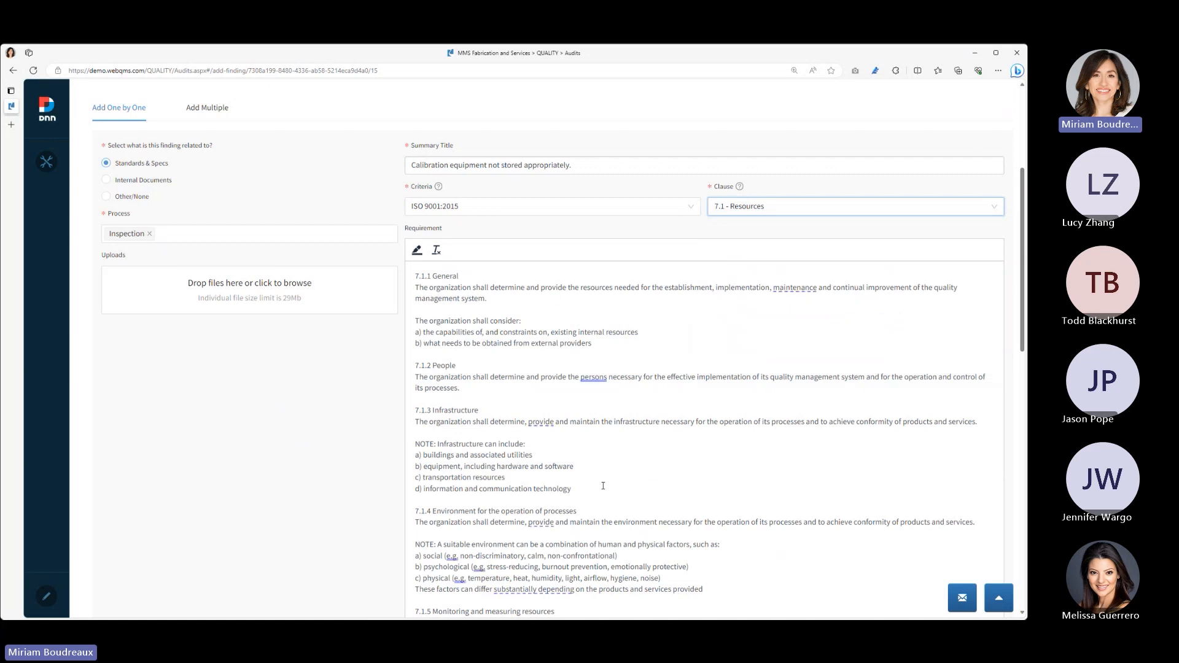
- Delete all requirement text that precedes the 7.1.5 Monitoring and measuring resources heading
{"action": "left_click_drag", "start_coordinate": [975, 522], "coordinate": [411, 276]}
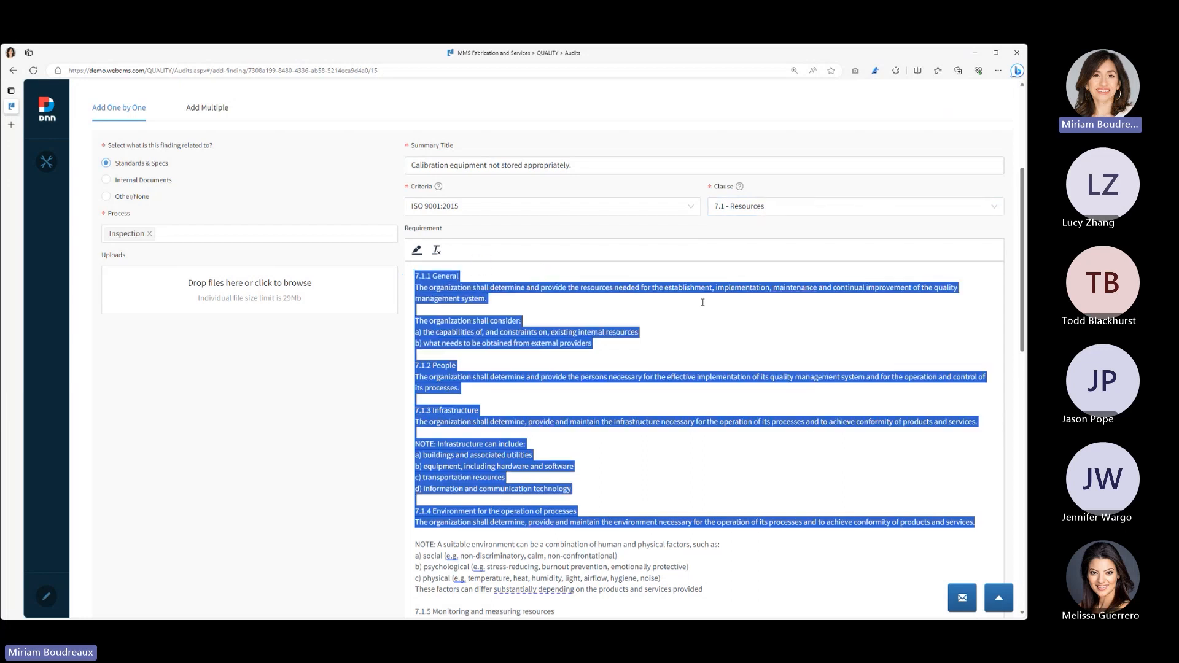
{"action": "key", "text": "Delete"}
{"action": "key", "text": "Delete"}
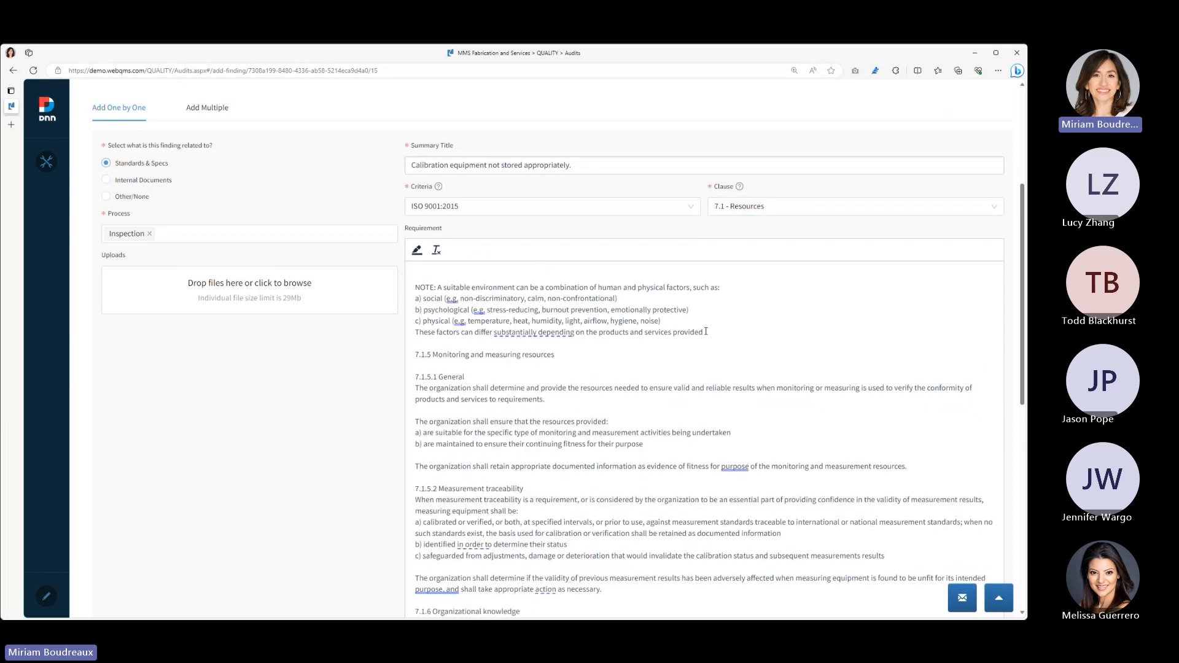
{"action": "left_click_drag", "start_coordinate": [704, 331], "coordinate": [490, 266]}
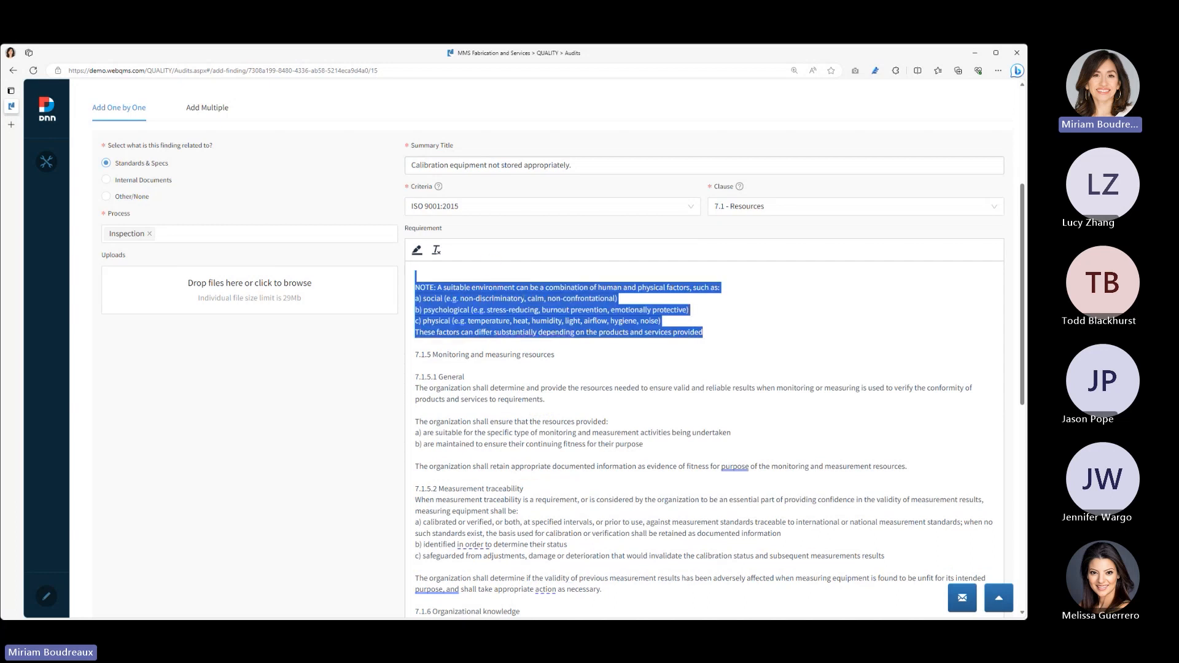
{"action": "key", "text": "Delete"}
{"action": "key", "text": "Delete"}
{"action": "key", "text": "Delete"}
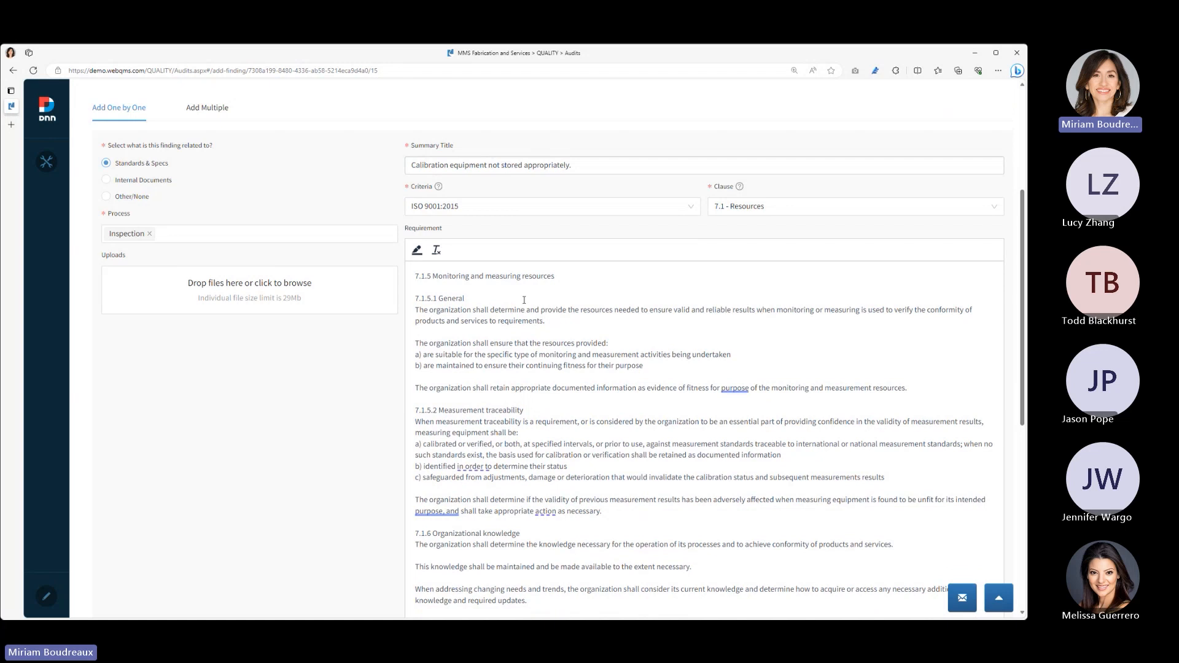
- Trim the remaining requirement text to the 7.1.5 heading, the first paragraph of 7.1.5.1 General and item b), without a blank line between them
{"action": "left_click", "coordinate": [413, 338]}
{"action": "left_click", "coordinate": [303, 406]}
{"action": "left_click_drag", "start_coordinate": [551, 331], "coordinate": [610, 399]}
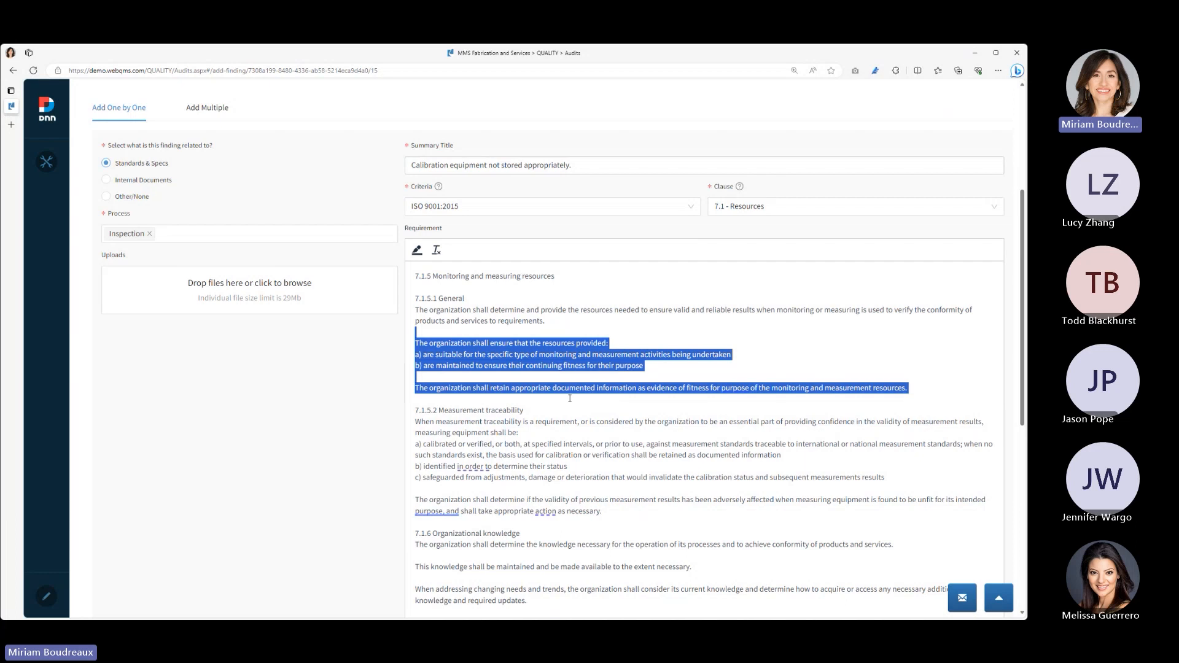
{"action": "left_click", "coordinate": [571, 398]}
{"action": "left_click_drag", "start_coordinate": [730, 353], "coordinate": [855, 526]}
{"action": "key", "text": "BackSpace"}
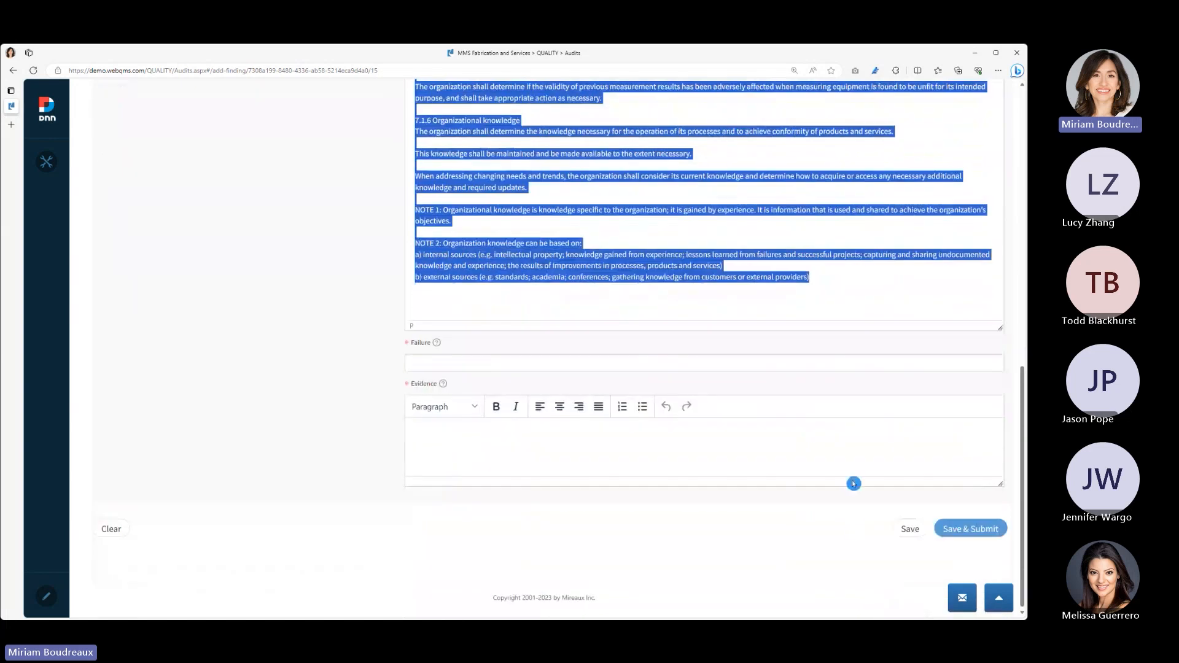
{"action": "key", "text": "BackSpace"}
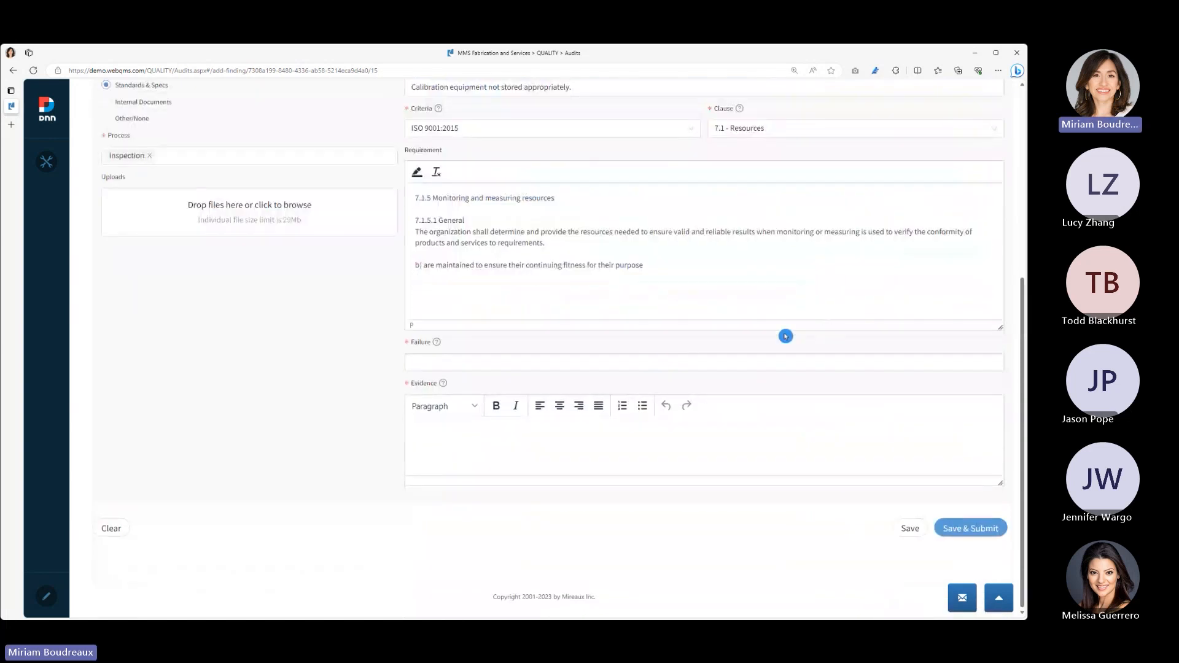
{"action": "key", "text": "BackSpace"}
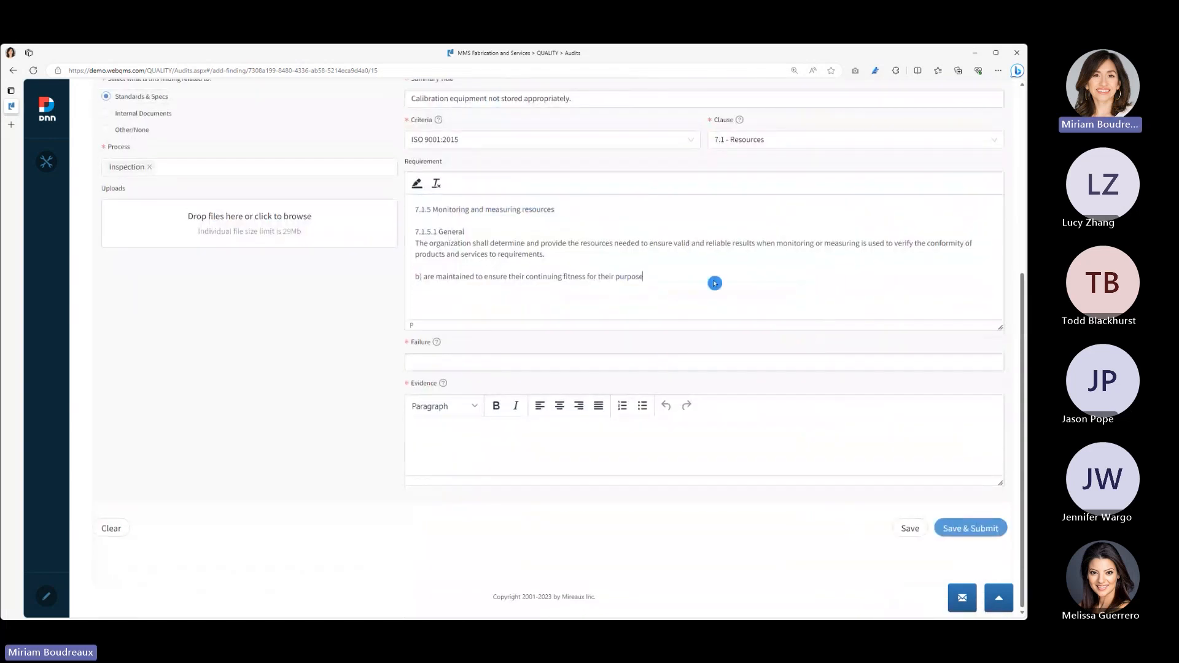
{"action": "left_click", "coordinate": [689, 263]}
{"action": "key", "text": "BackSpace"}
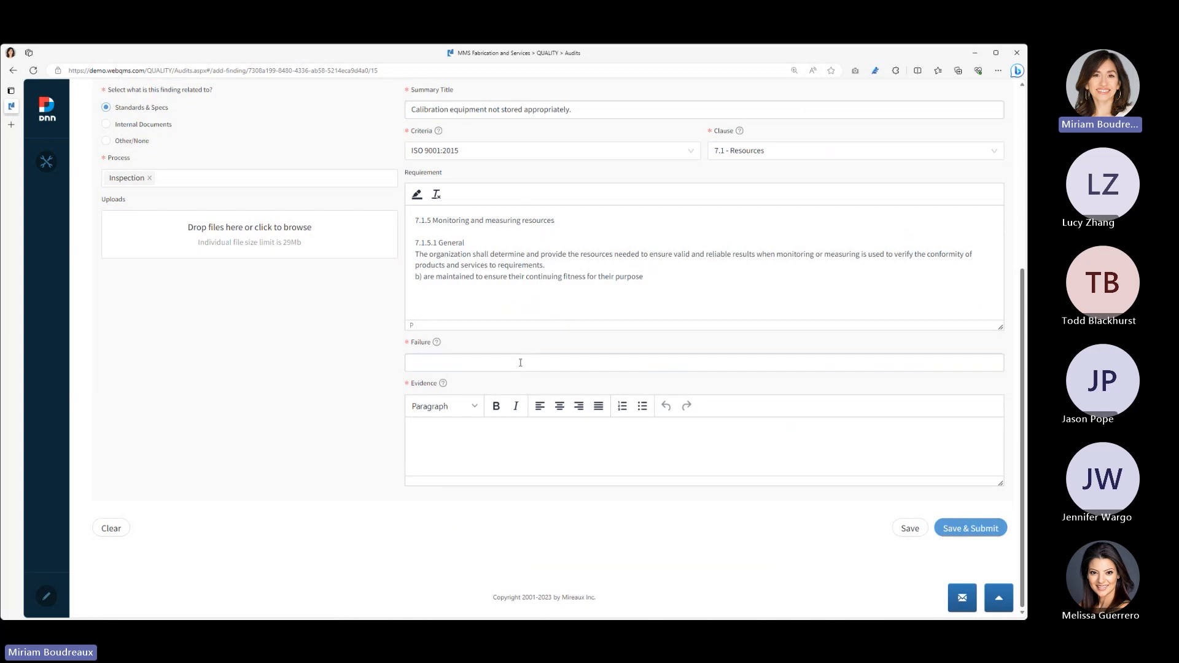
- Paste "Not all calibration equipment appears to be maintained in a manner adequate to maintain their precision" as the nonconformity's failure
{"action": "key", "text": "alt+Tab"}
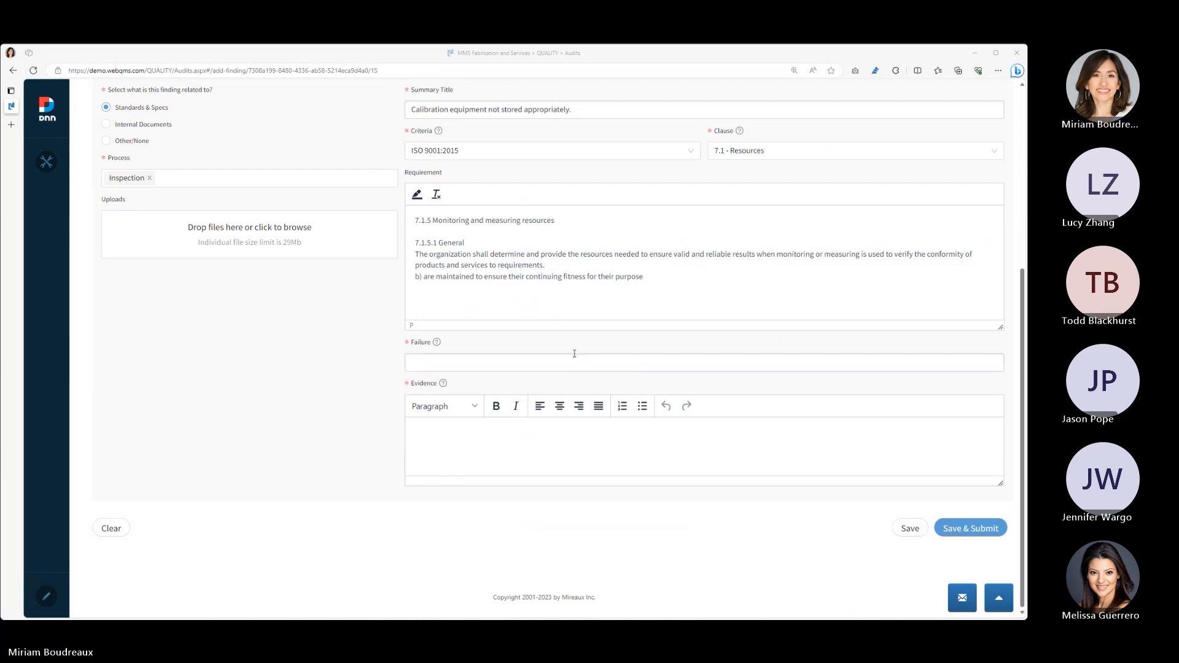
{"action": "left_click", "coordinate": [570, 361]}
{"action": "type", "text": "Not all calibration equipment appears to be maintained in a manner adequate to maintain their precision"}
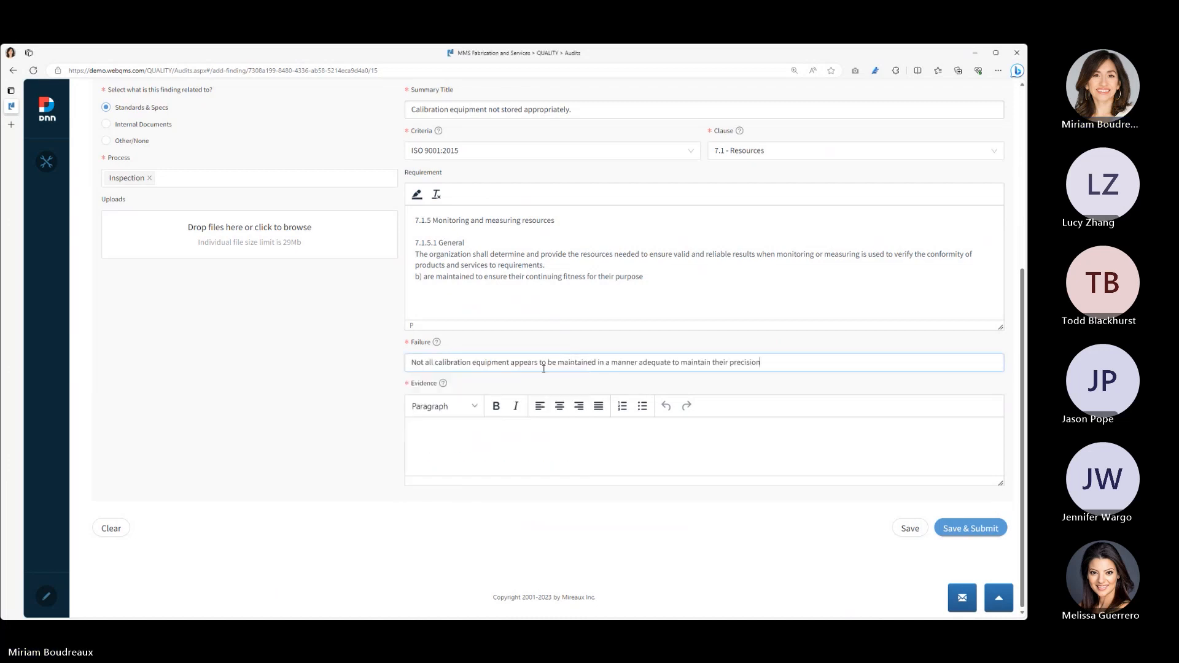
- Paste the evidence text about the improperly stored Caliper#123, caliper#456, Multimeter#101 and Scale#789
{"action": "key", "text": "alt+Tab"}
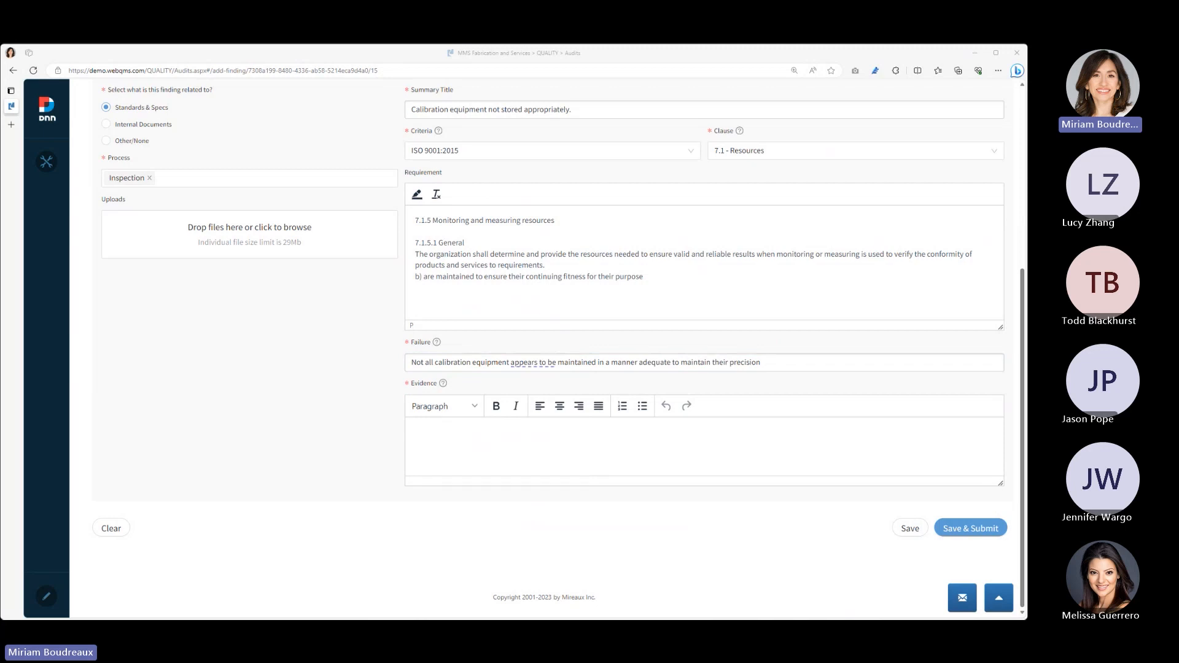
{"action": "left_click", "coordinate": [534, 443]}
{"action": "type", "text": "Although all equipment audited had calibration stickers and was found in the main calibration register, the equipment is not being stored in a manner that will preserve the equipment's precision. For example: Caliper#123 and caliper#456 were not stored in their cases and were piled in a drawer along with many other pieces of equipment. Multimeter#101 and Scale#789 were found in a box together with other parts,"}
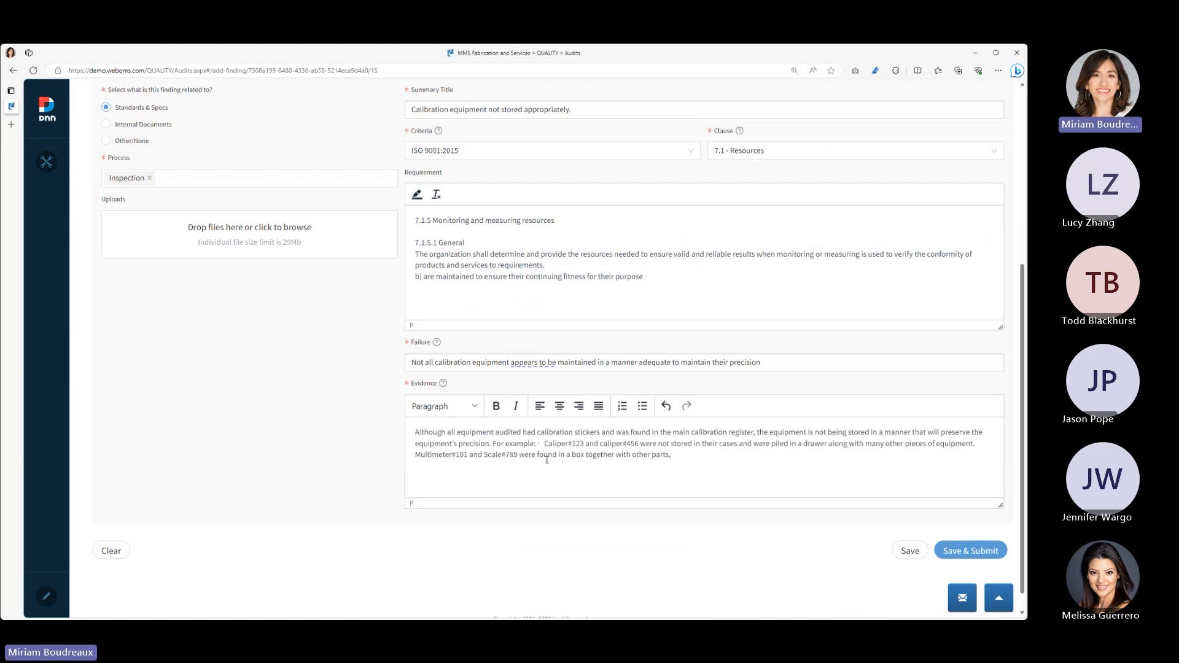
- Split the evidence after "For example:" into one paragraph for the calipers and another for the multimeter and scale, removing the stray bullet mark
{"action": "left_click", "coordinate": [543, 445]}
{"action": "key", "text": "BackSpace"}
{"action": "key", "text": "BackSpace"}
{"action": "key", "text": "Return"}
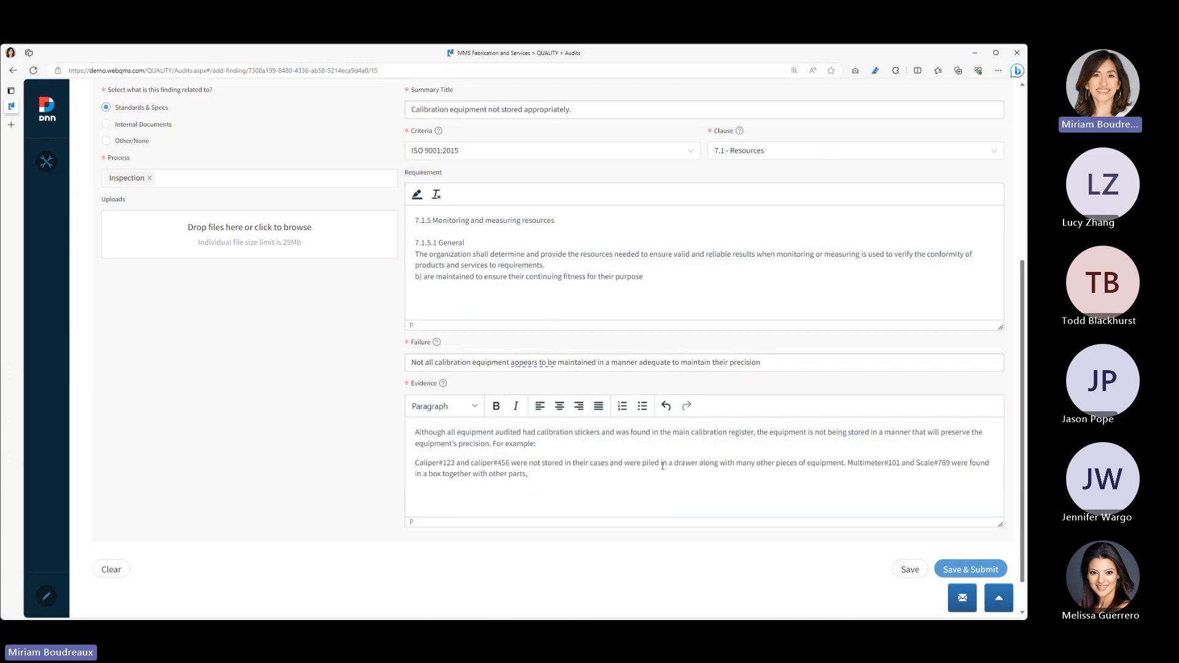
{"action": "left_click", "coordinate": [847, 463]}
{"action": "key", "text": "Return"}
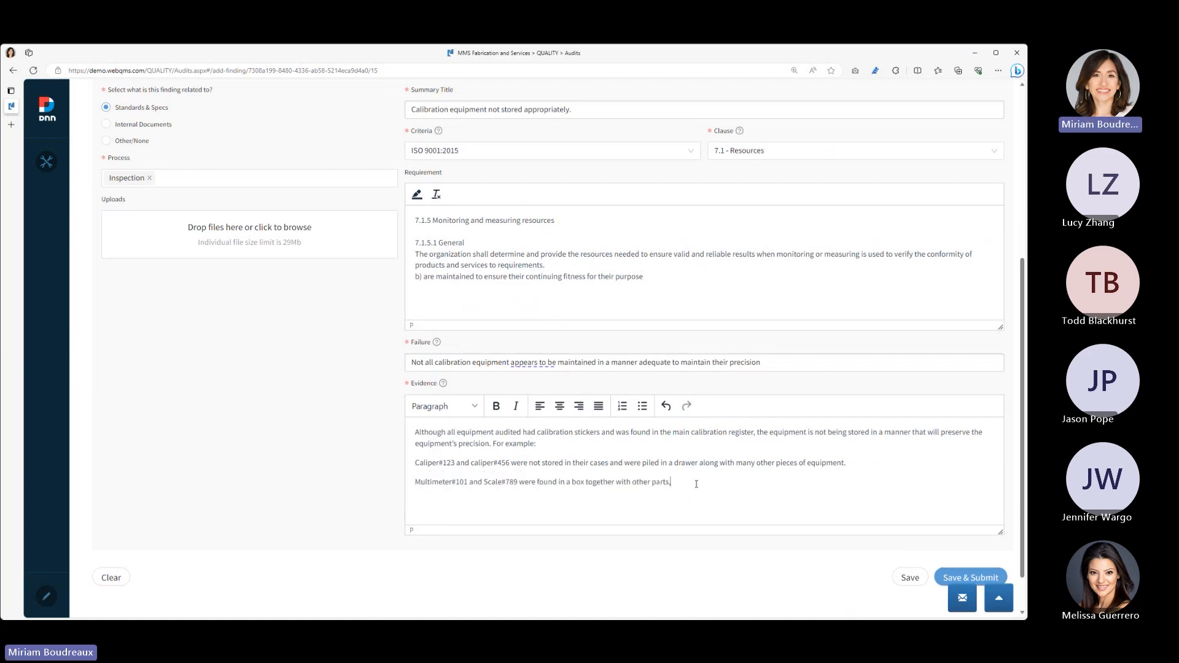
- Format the two equipment example paragraphs in the evidence as a bulleted list
{"action": "left_click_drag", "start_coordinate": [697, 485], "coordinate": [407, 466]}
{"action": "left_click", "coordinate": [620, 407]}
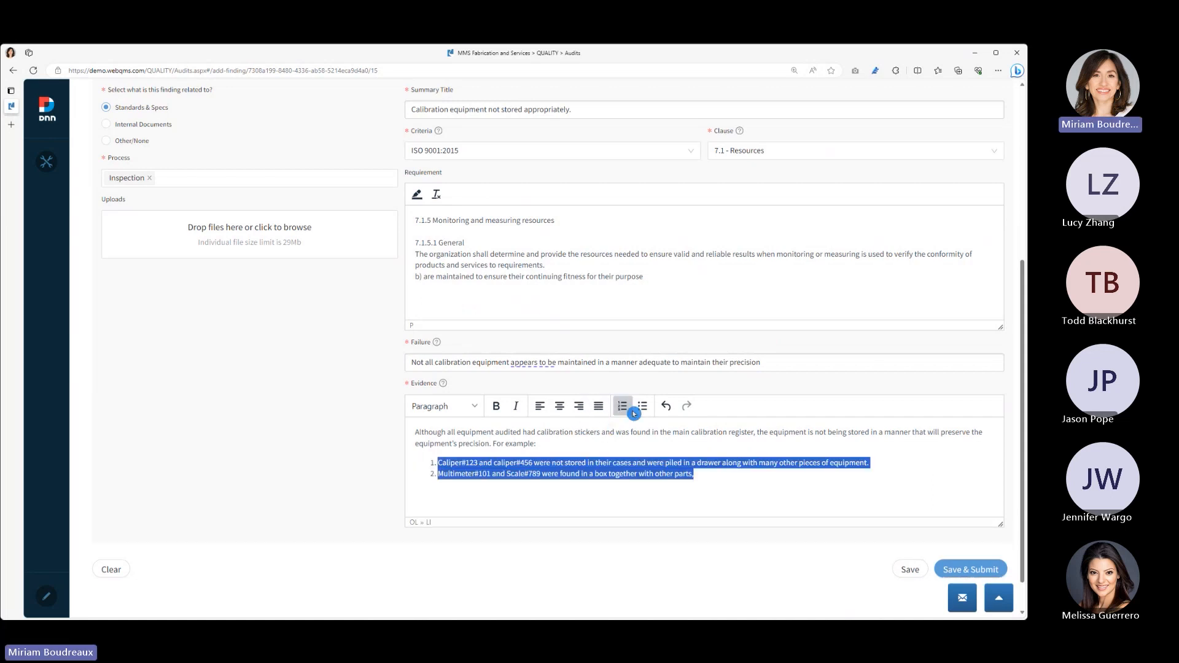
{"action": "left_click", "coordinate": [640, 410]}
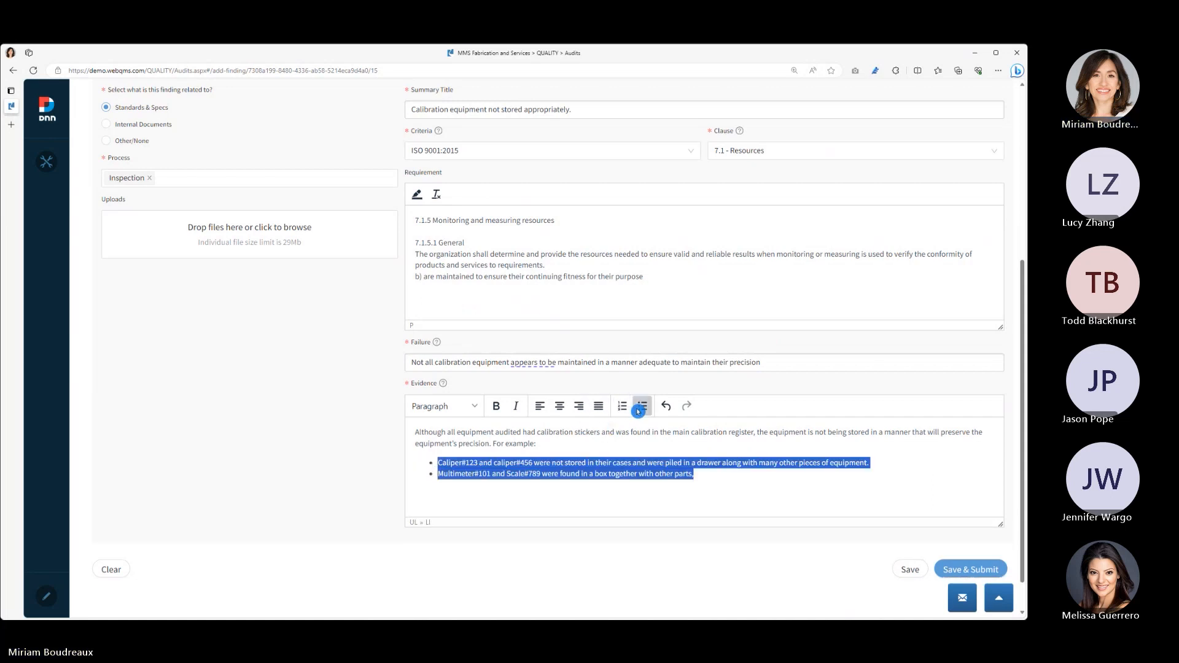
{"action": "left_click", "coordinate": [537, 418]}
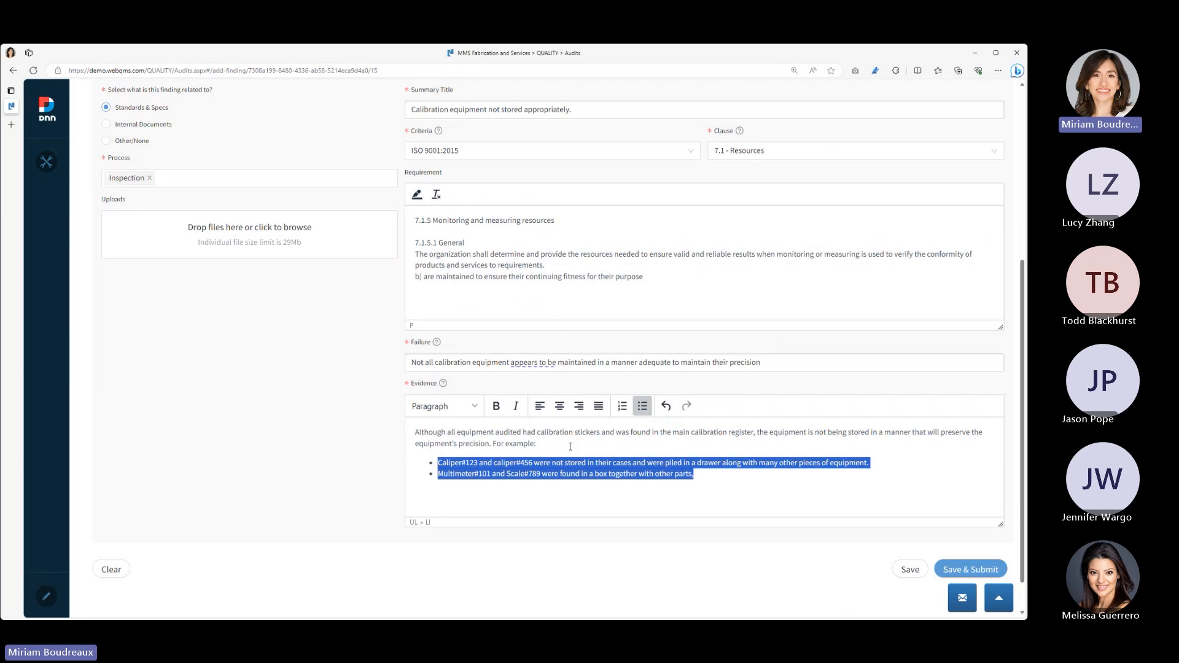
- Review the completed minor nonconformity form, and save and submit the finding
{"action": "scroll", "coordinate": [645, 473], "scroll_direction": "up", "scroll_amount": 5}
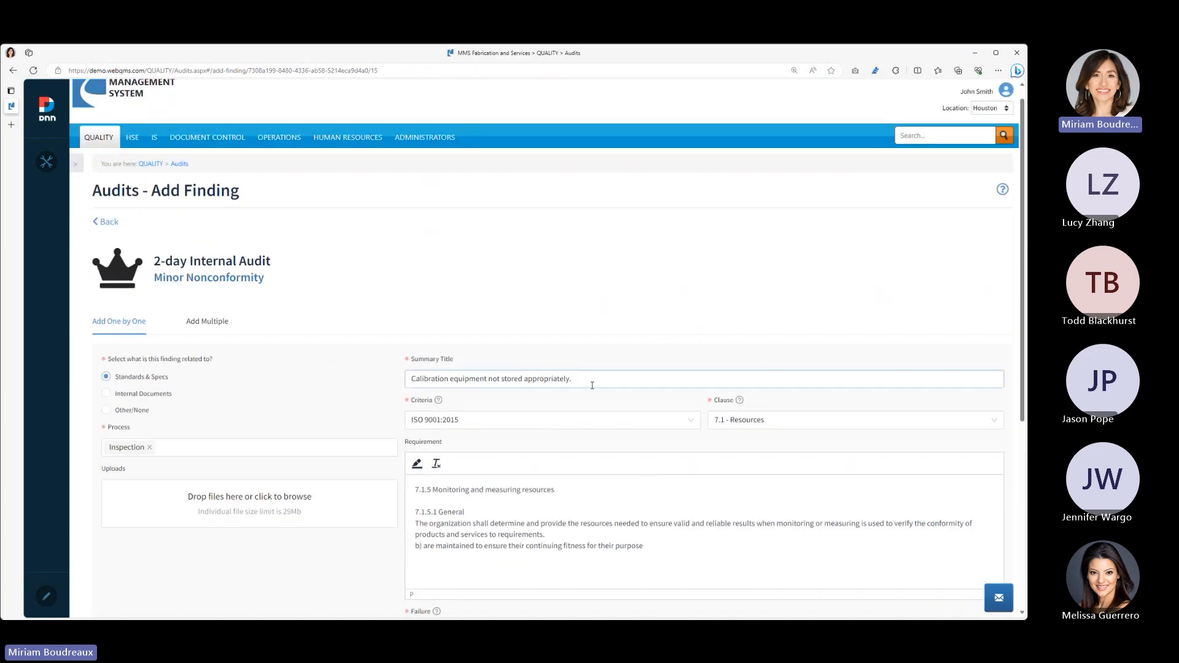
{"action": "scroll", "coordinate": [592, 386], "scroll_direction": "down", "scroll_amount": 5}
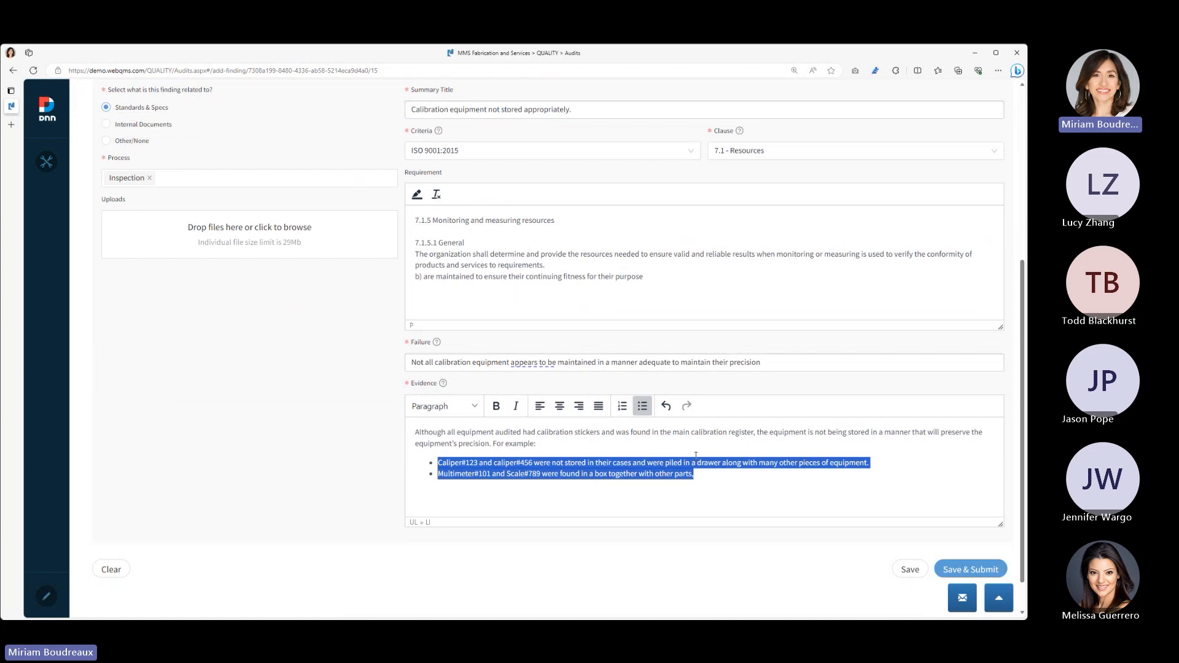
{"action": "left_click", "coordinate": [970, 570]}
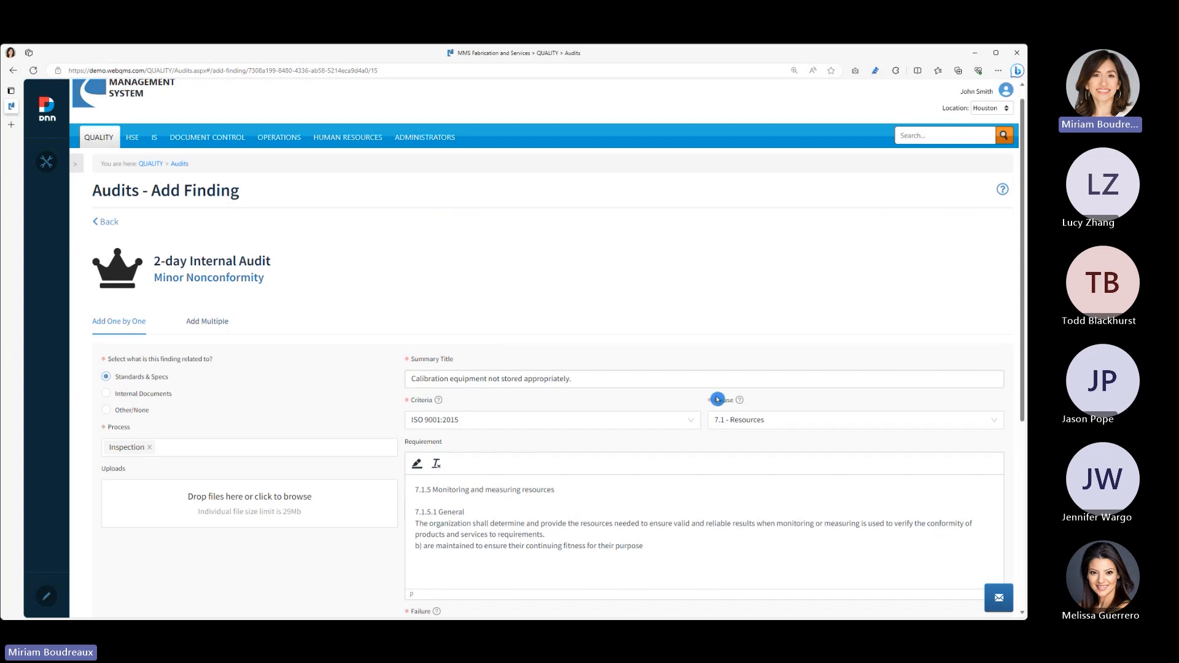
{"action": "scroll", "coordinate": [717, 400], "scroll_direction": "down", "scroll_amount": 5}
{"action": "left_click", "coordinate": [971, 569]}
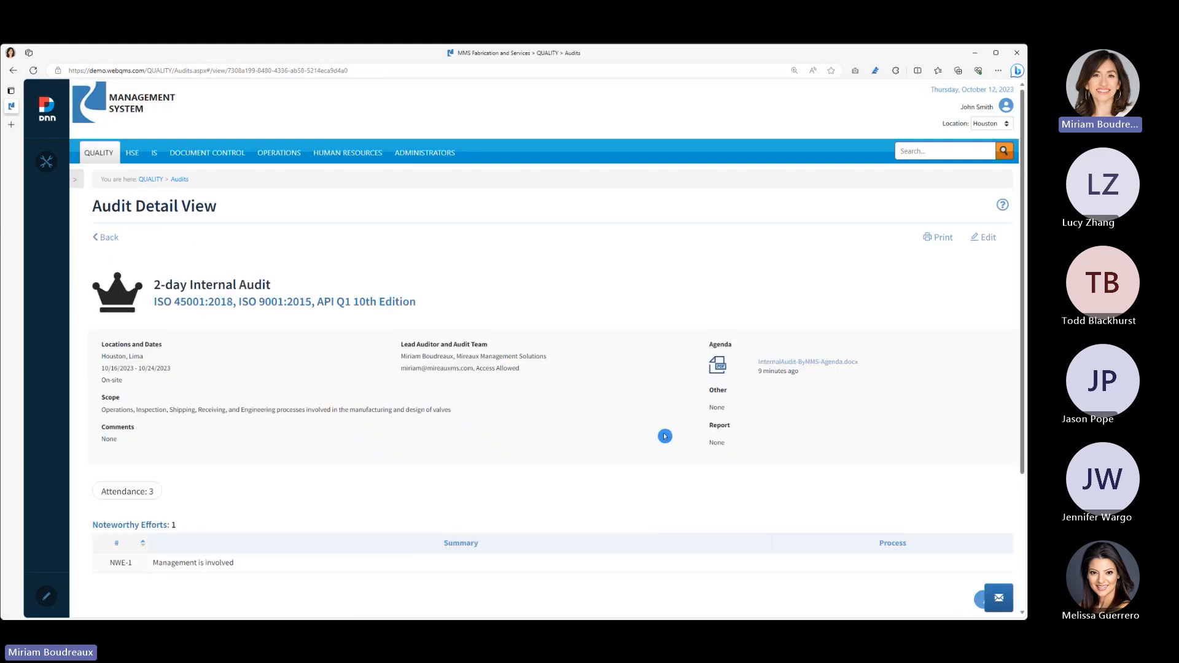
- Open the assignment of findings for the 2-day Internal Audit
{"action": "scroll", "coordinate": [664, 436], "scroll_direction": "down", "scroll_amount": 3}
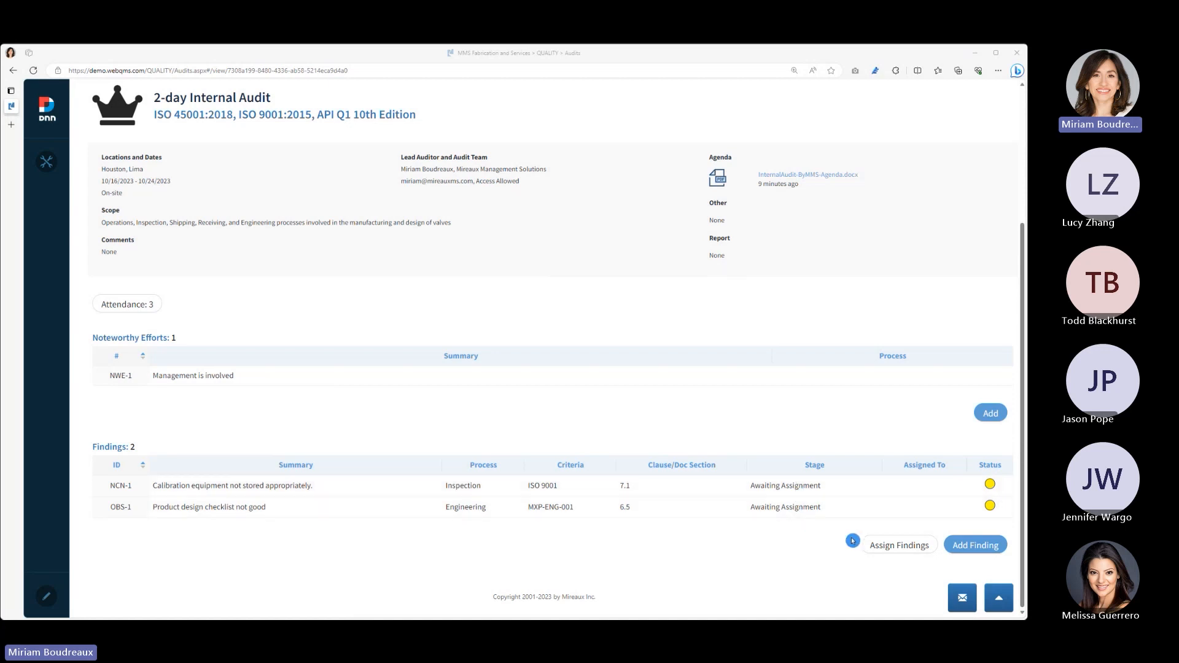
{"action": "left_click", "coordinate": [903, 547]}
{"action": "left_click", "coordinate": [886, 544]}
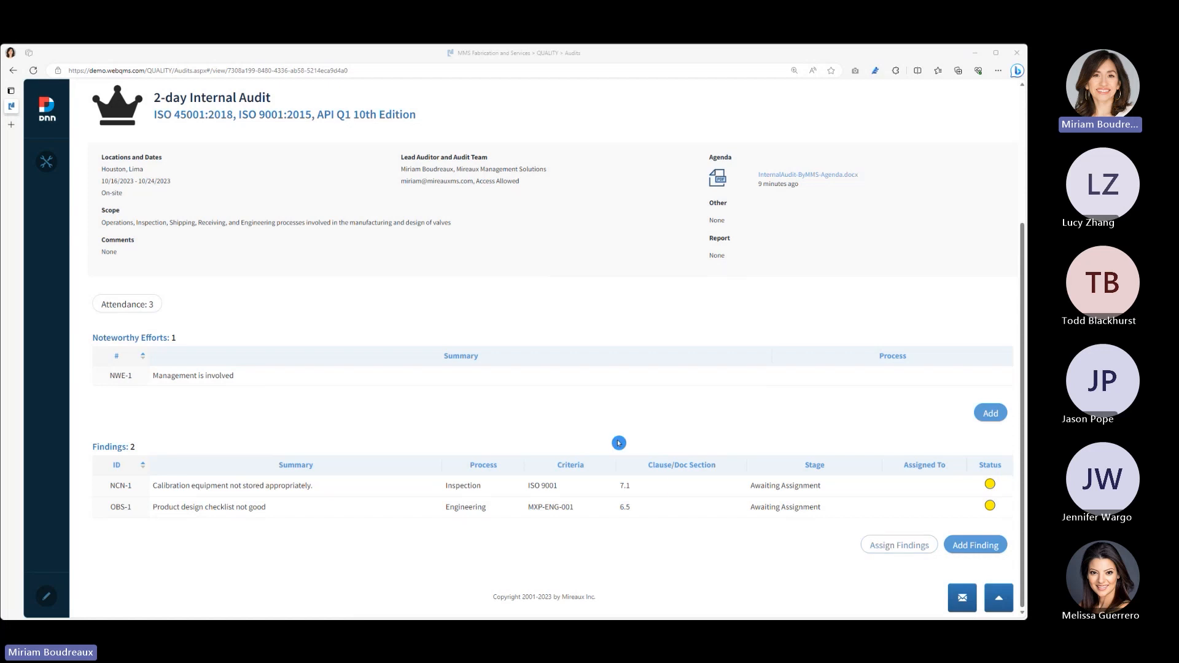
{"action": "left_click", "coordinate": [891, 547]}
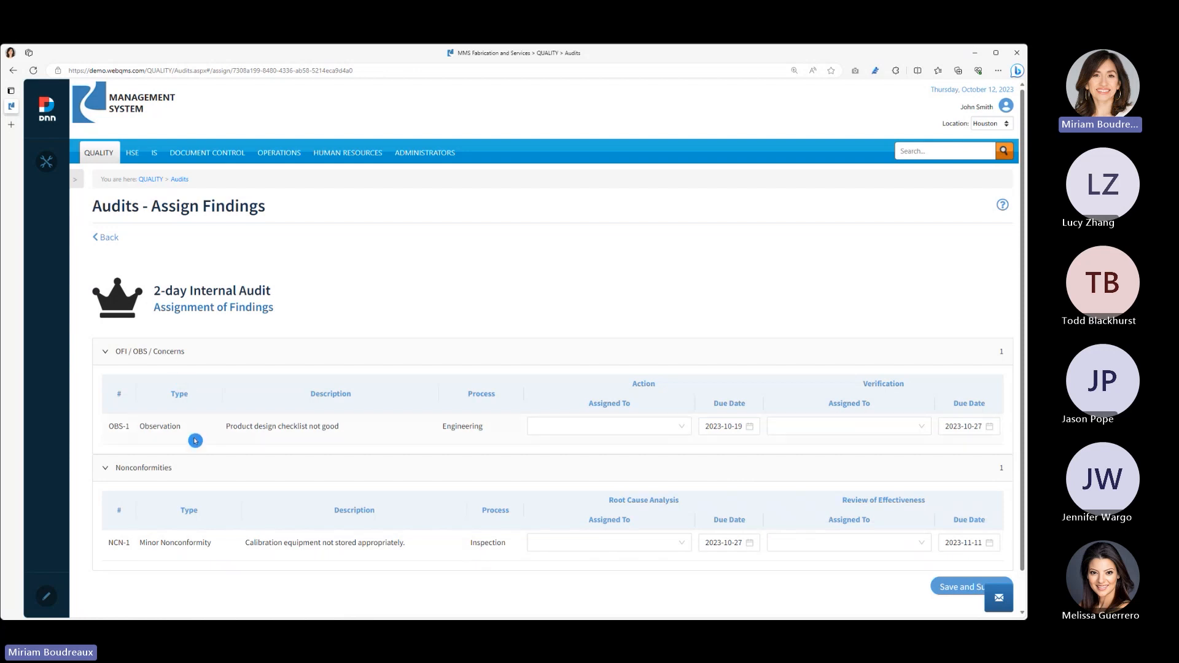
- Assign the observation's action and verification to Mireaux Info, and check the calendar for the action's due date
{"action": "left_click", "coordinate": [206, 561]}
{"action": "left_click", "coordinate": [193, 525]}
{"action": "left_click", "coordinate": [667, 431]}
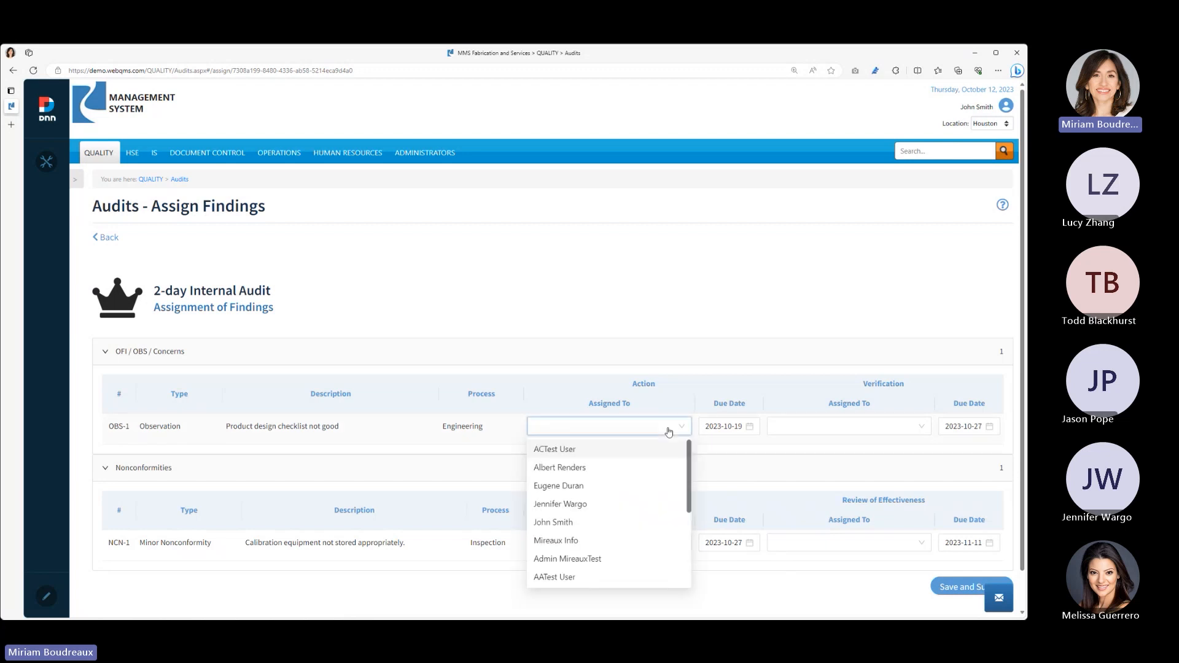
{"action": "left_click", "coordinate": [623, 541]}
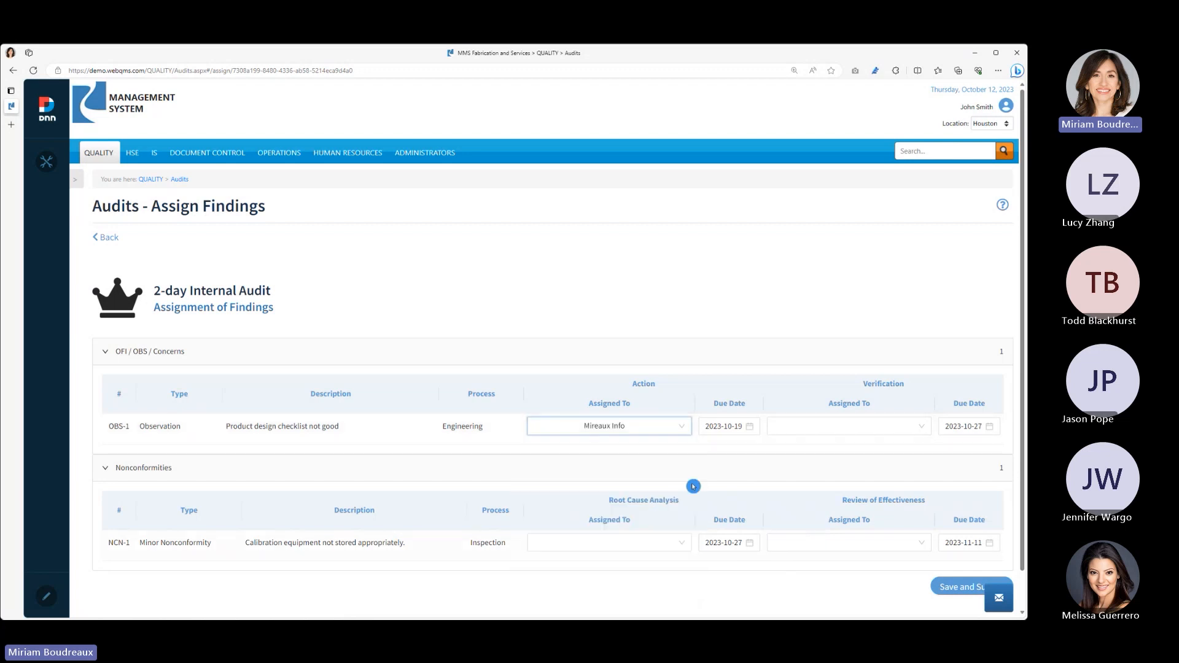
{"action": "left_click", "coordinate": [871, 430]}
{"action": "left_click", "coordinate": [857, 542]}
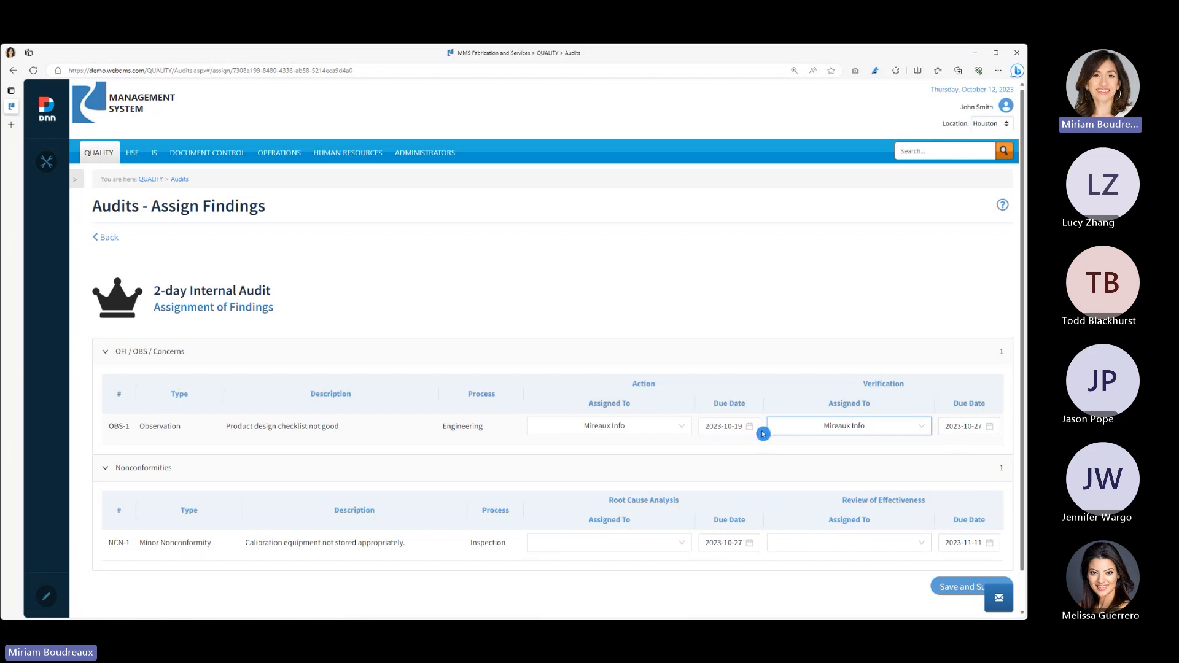
{"action": "left_click", "coordinate": [722, 429]}
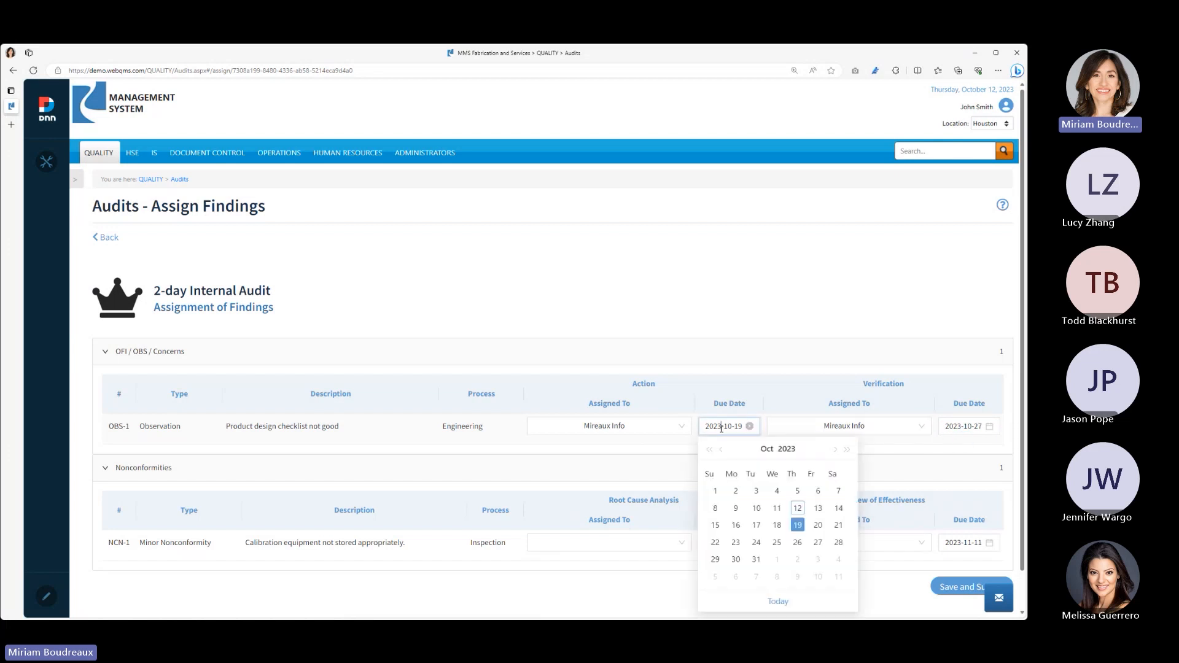
{"action": "left_click", "coordinate": [671, 447]}
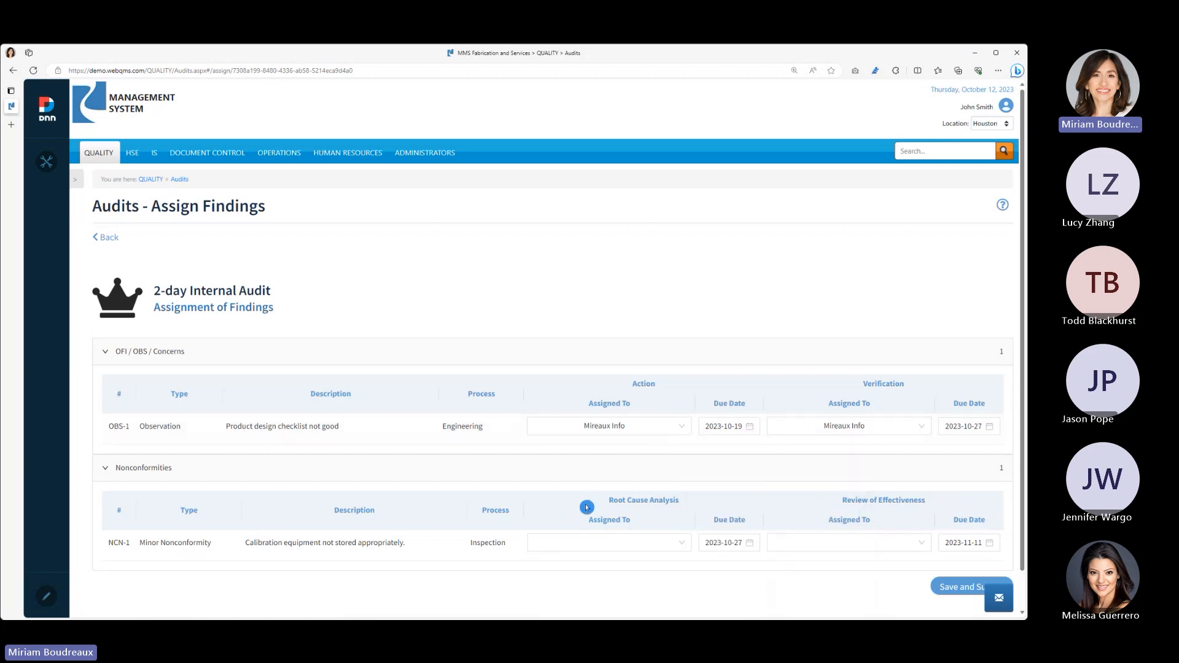
- Assign the minor nonconformity's root cause analysis to Mireaux Info
{"action": "scroll", "coordinate": [588, 509], "scroll_direction": "down", "scroll_amount": 1}
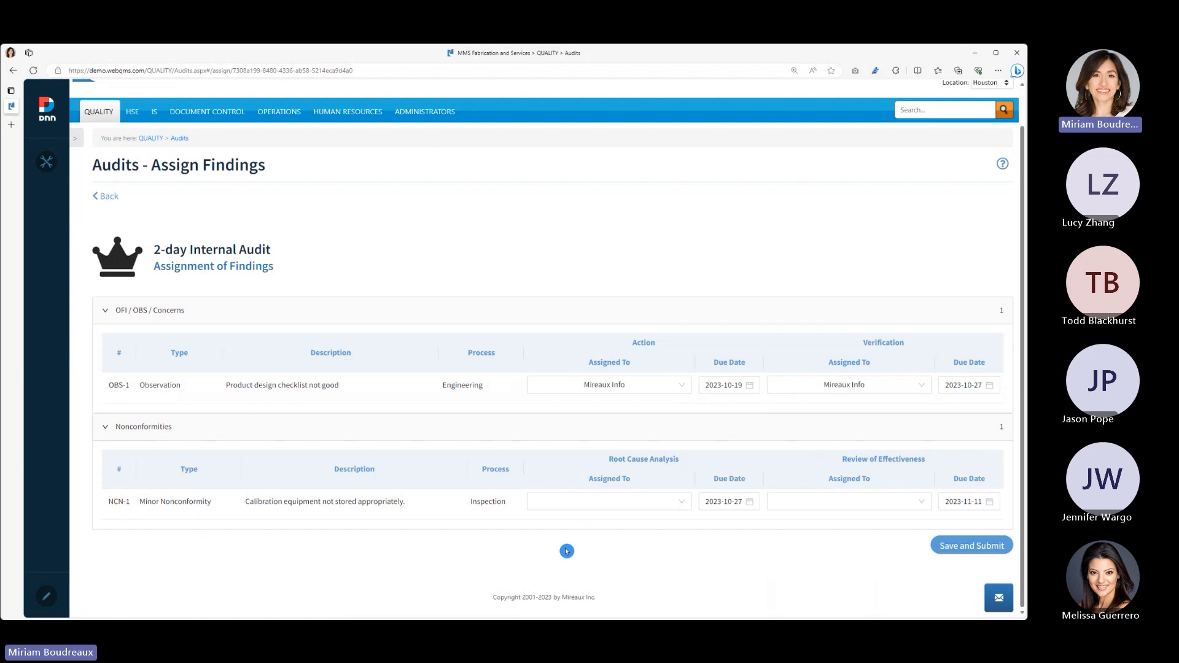
{"action": "left_click", "coordinate": [681, 503]}
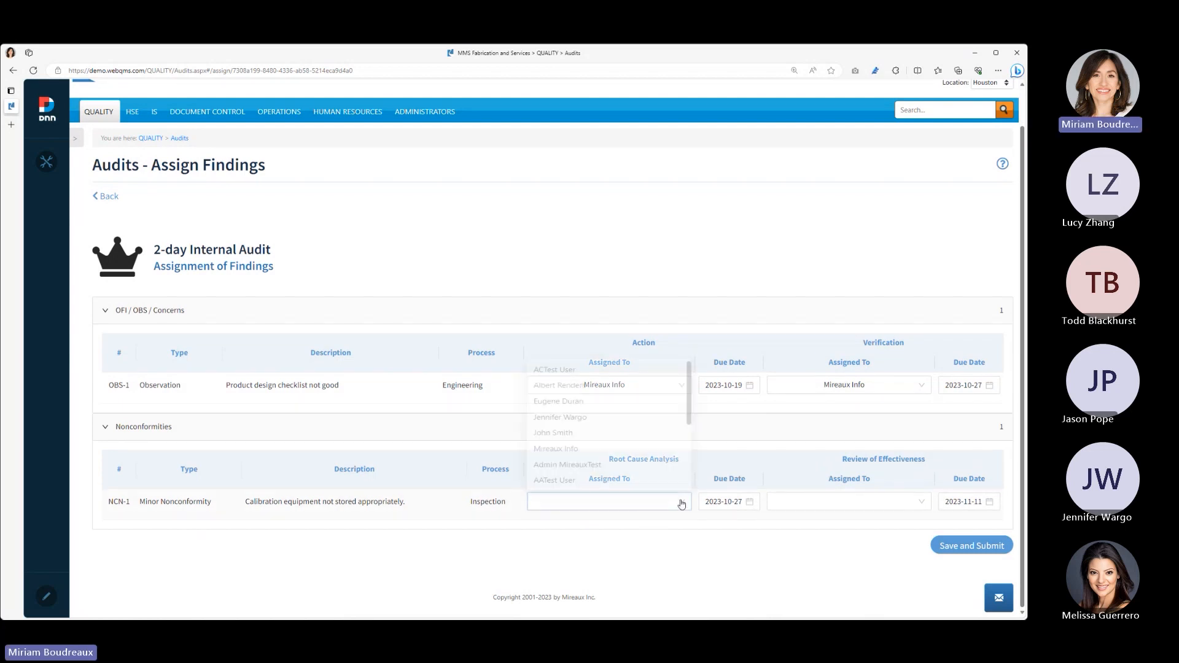
{"action": "left_click", "coordinate": [638, 449]}
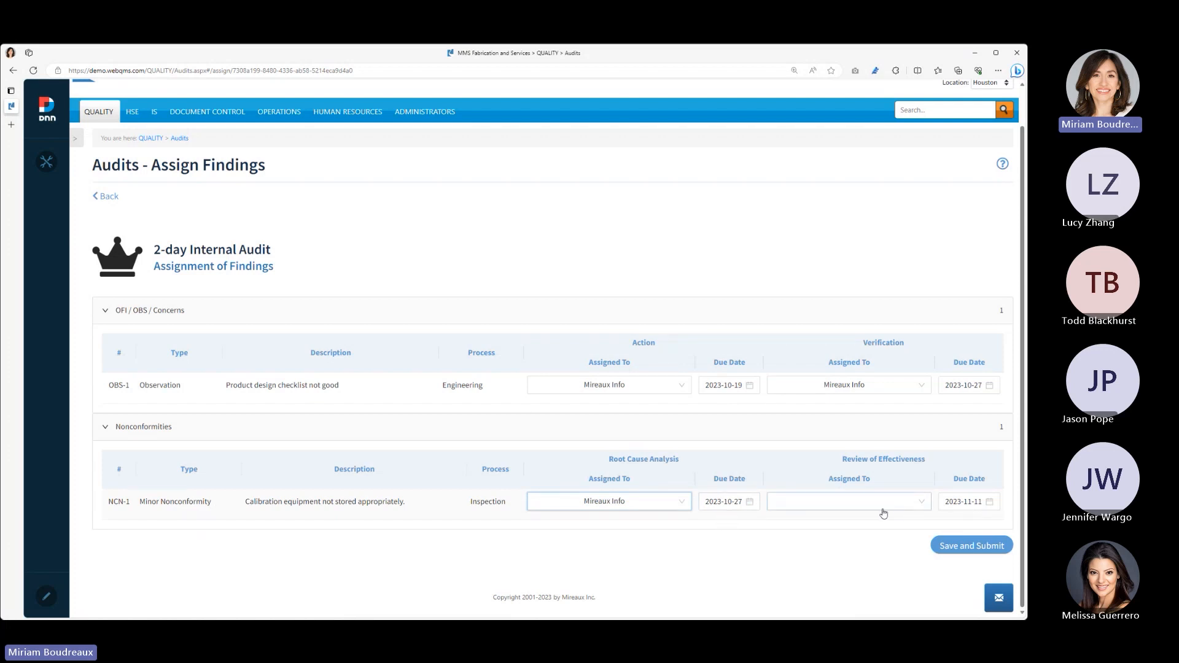
- Assign the minor nonconformity's review of effectiveness to Mireaux Info, and save and submit the finding assignments
{"action": "left_click", "coordinate": [914, 505]}
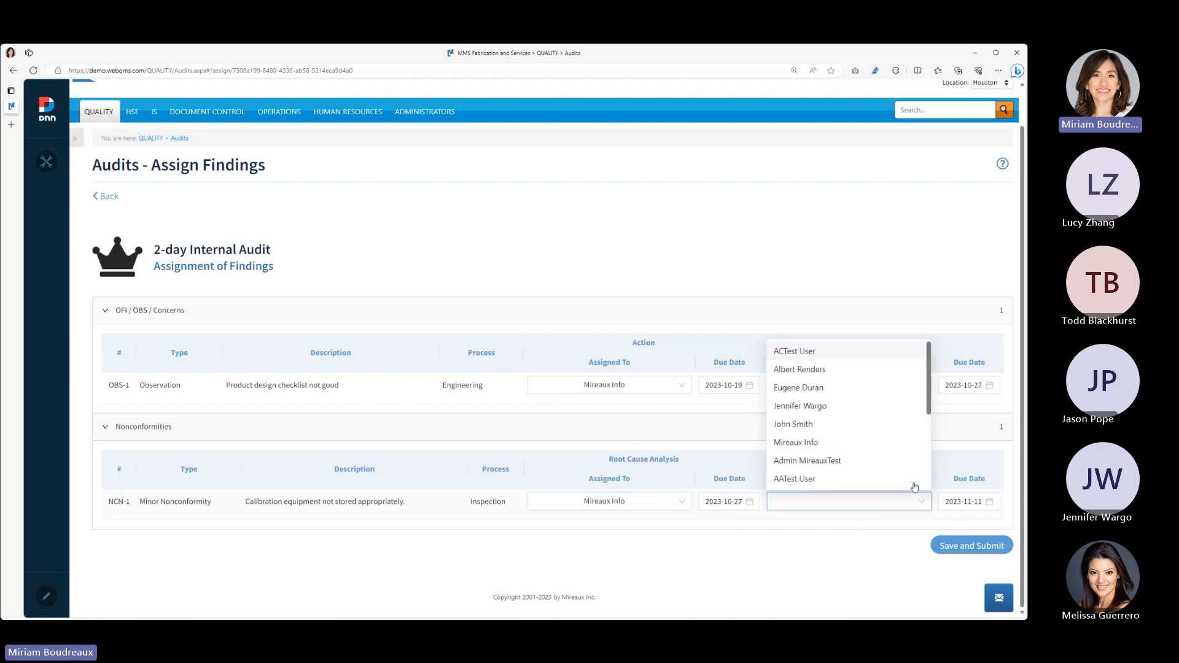
{"action": "left_click", "coordinate": [902, 443]}
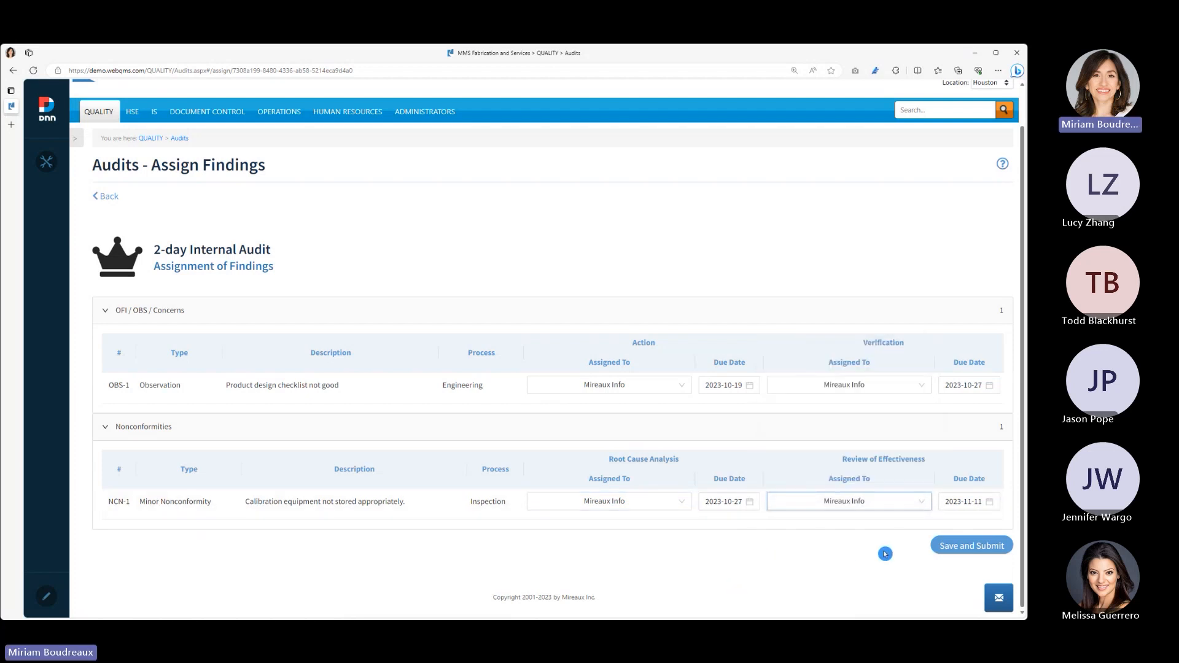
{"action": "left_click", "coordinate": [962, 552]}
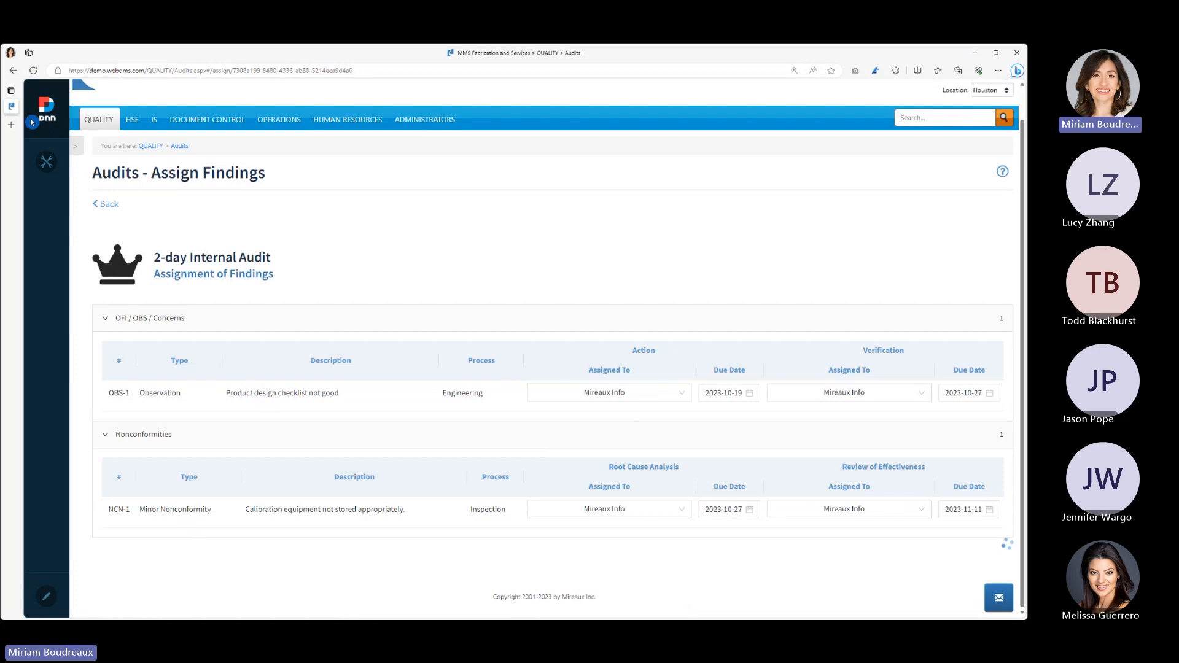
- Open the Web QMS demo site in a new browser tab and go to its Quality Audits log
{"action": "left_click", "coordinate": [11, 125]}
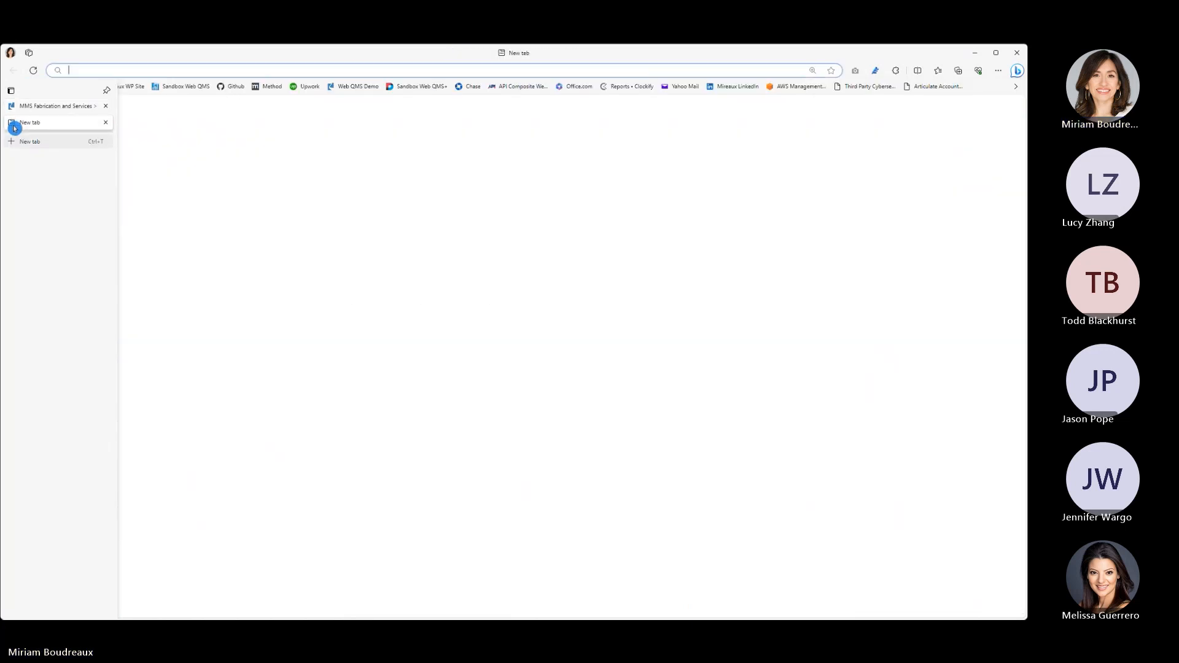
{"action": "left_click", "coordinate": [361, 86]}
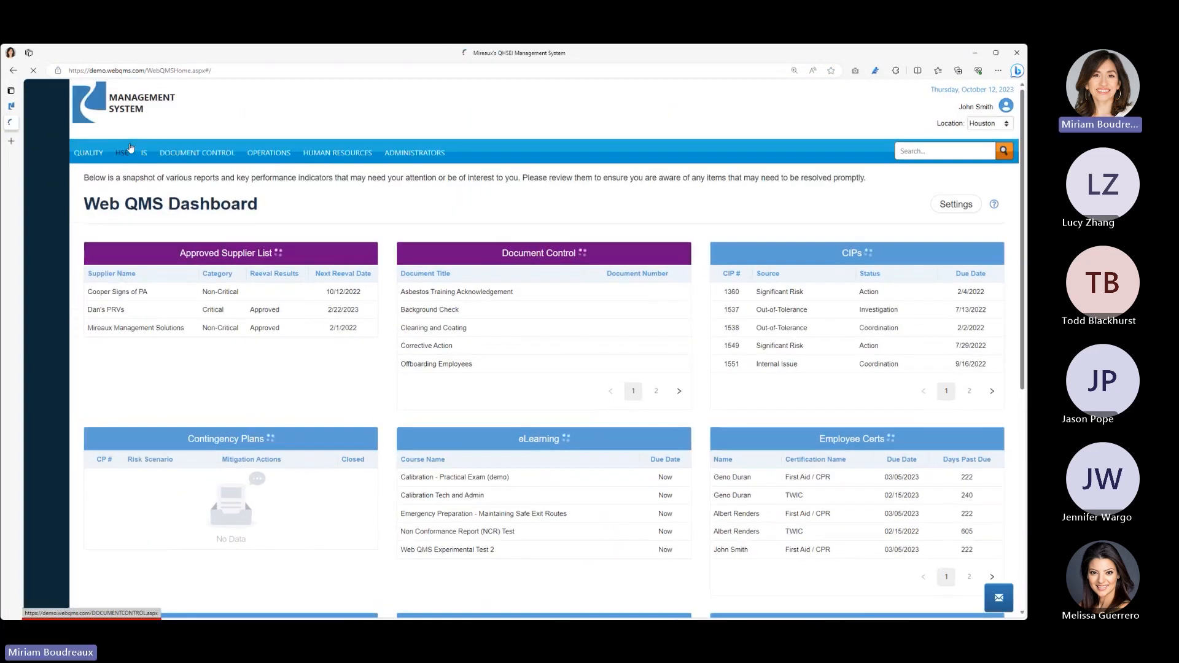
{"action": "mouse_move", "coordinate": [98, 155]}
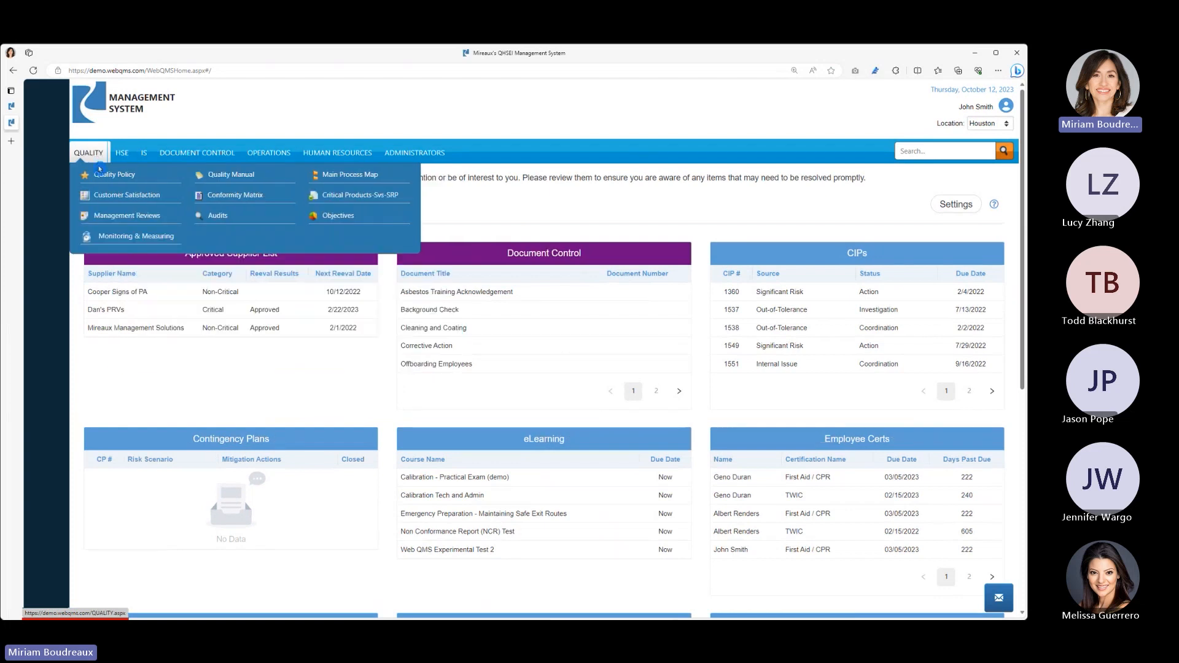
{"action": "left_click", "coordinate": [209, 215]}
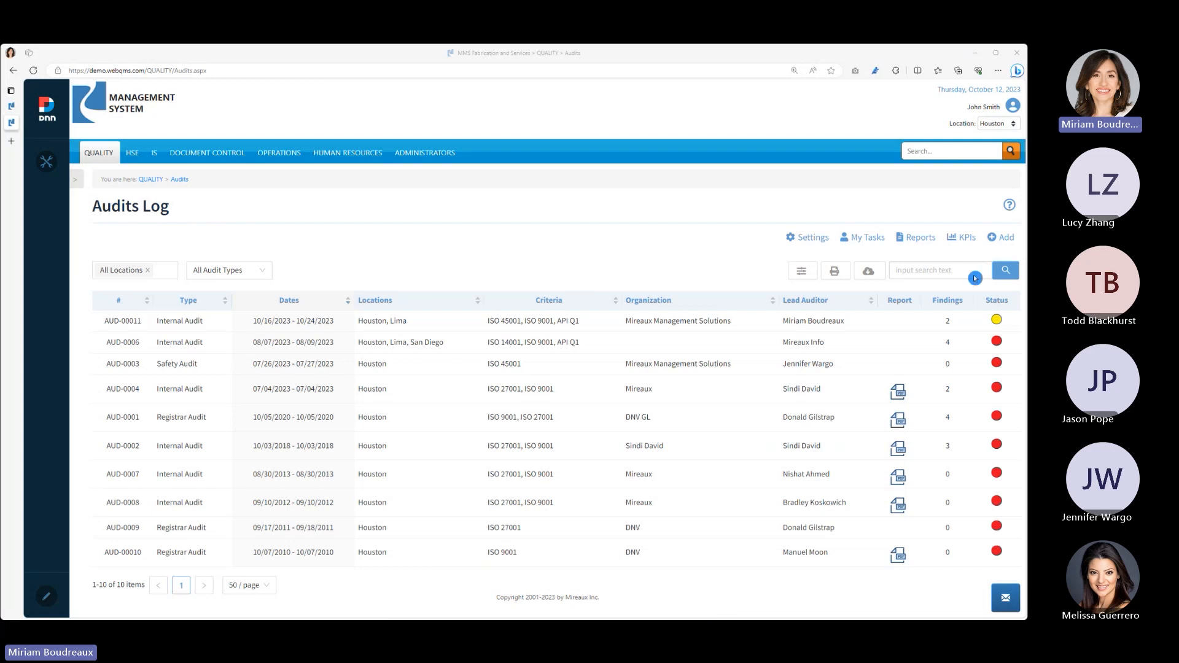
- Try the Customer, Supplier and Process Audit types in a new audit form, and return to the log without saving
{"action": "left_click", "coordinate": [992, 244]}
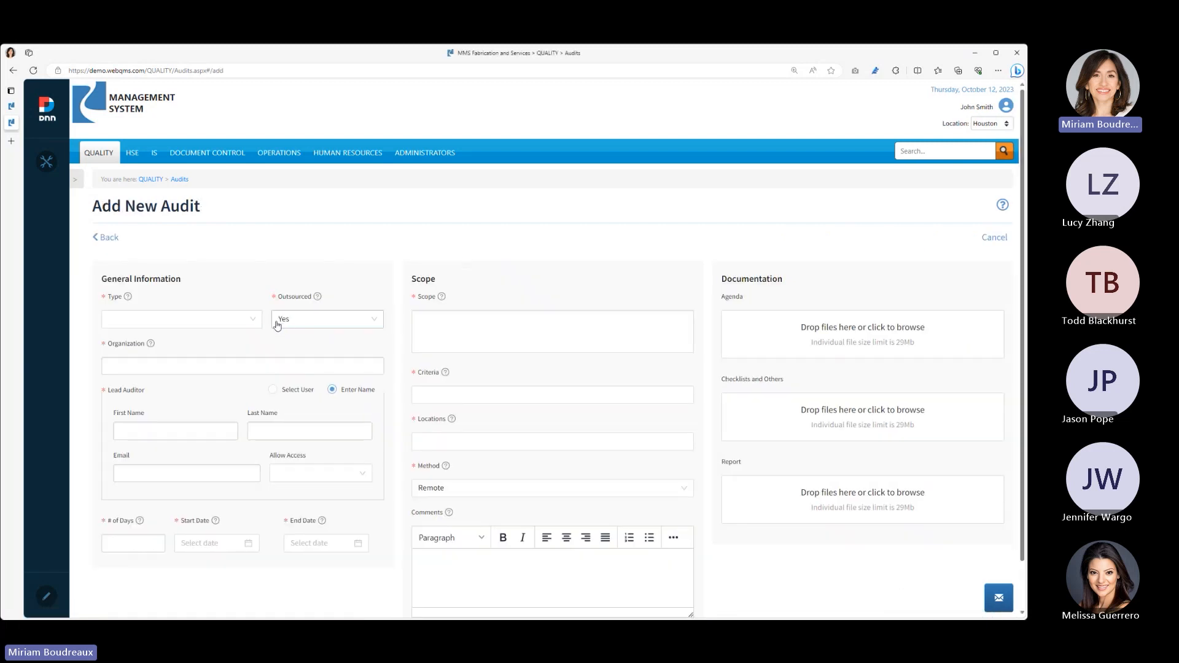
{"action": "left_click", "coordinate": [239, 326]}
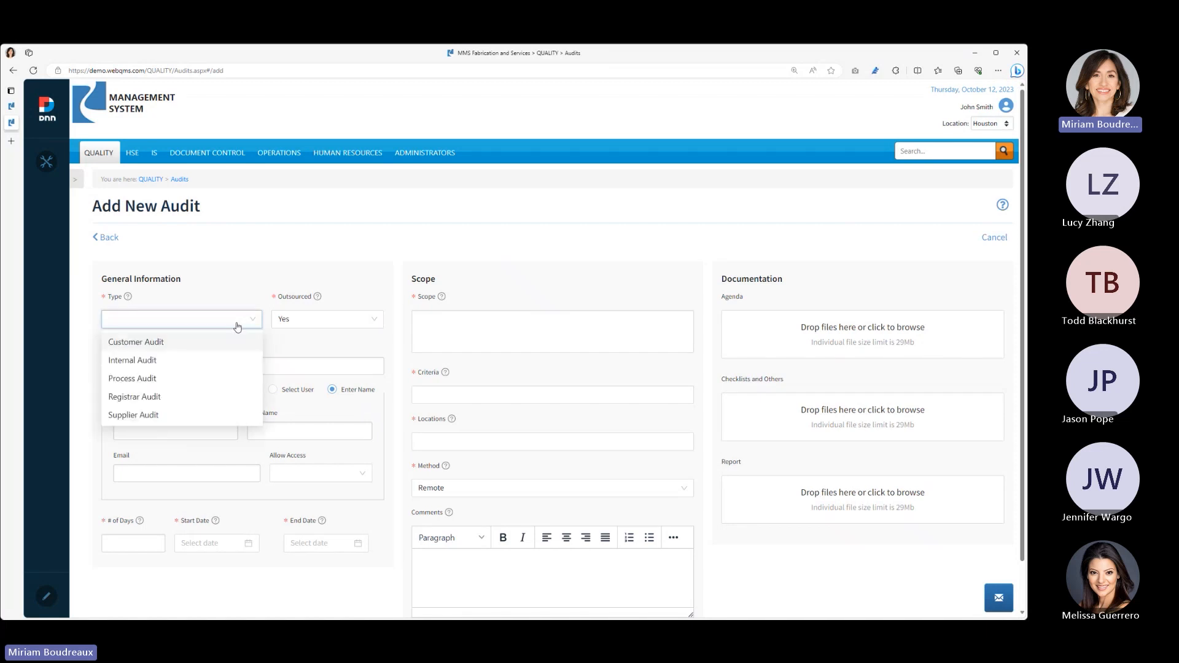
{"action": "left_click", "coordinate": [184, 343]}
{"action": "left_click", "coordinate": [333, 328]}
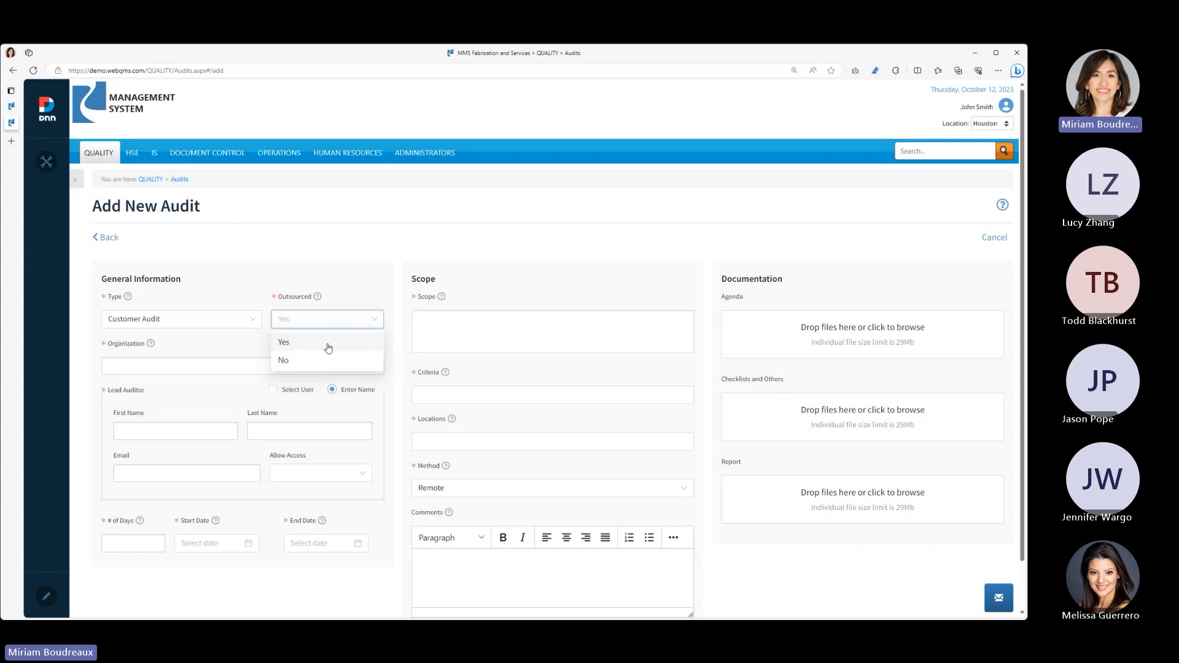
{"action": "left_click", "coordinate": [231, 341]}
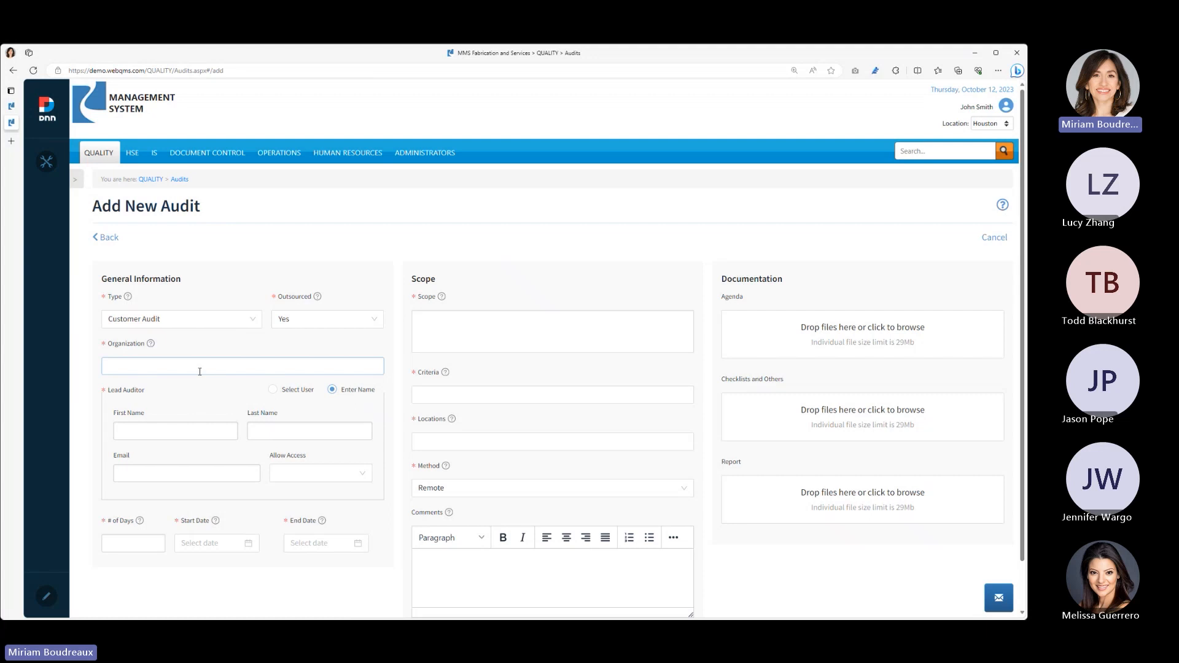
{"action": "left_click", "coordinate": [207, 326]}
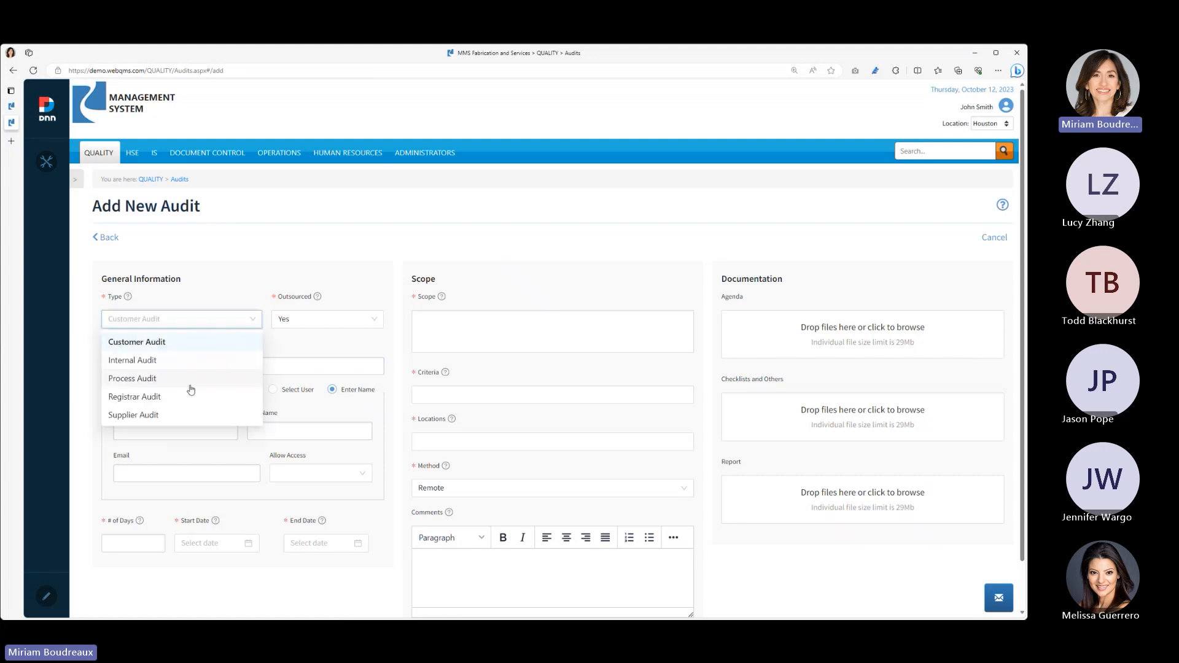
{"action": "left_click", "coordinate": [184, 415]}
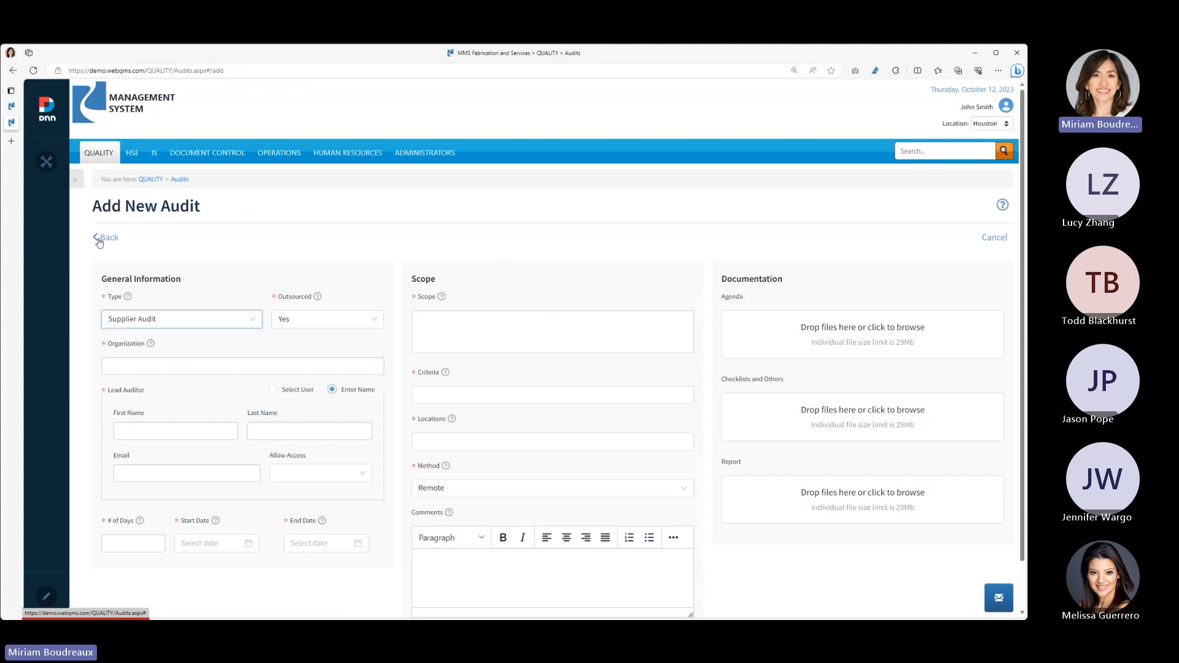
{"action": "left_click", "coordinate": [250, 320]}
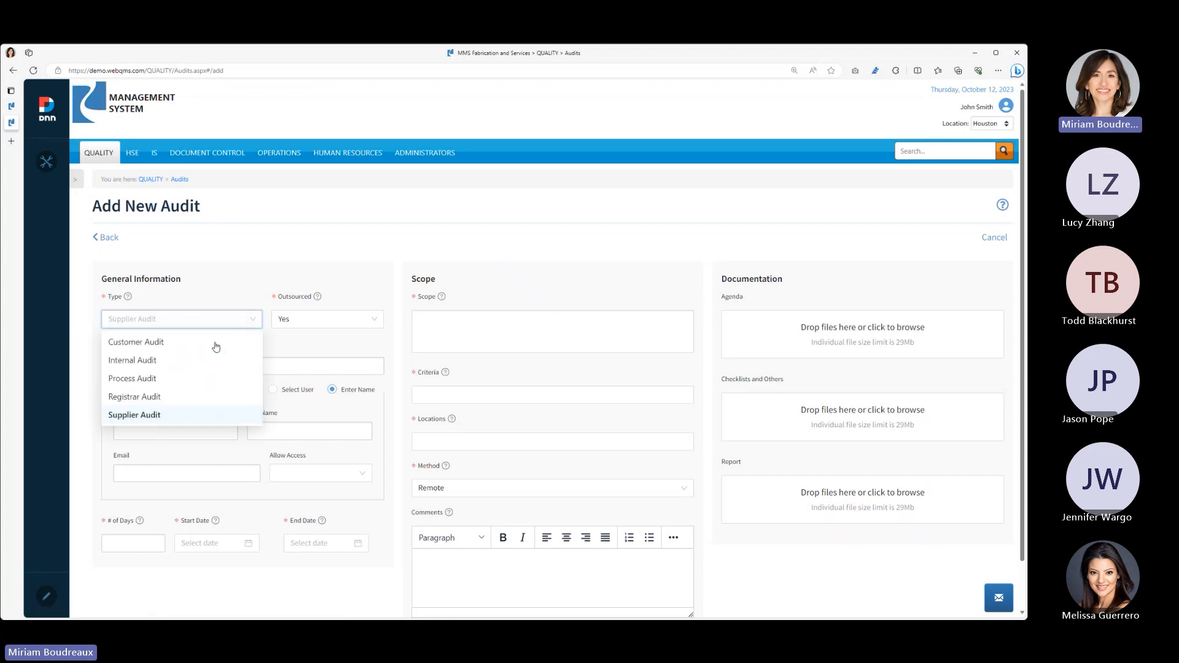
{"action": "scroll", "coordinate": [197, 387], "scroll_direction": "down", "scroll_amount": 1}
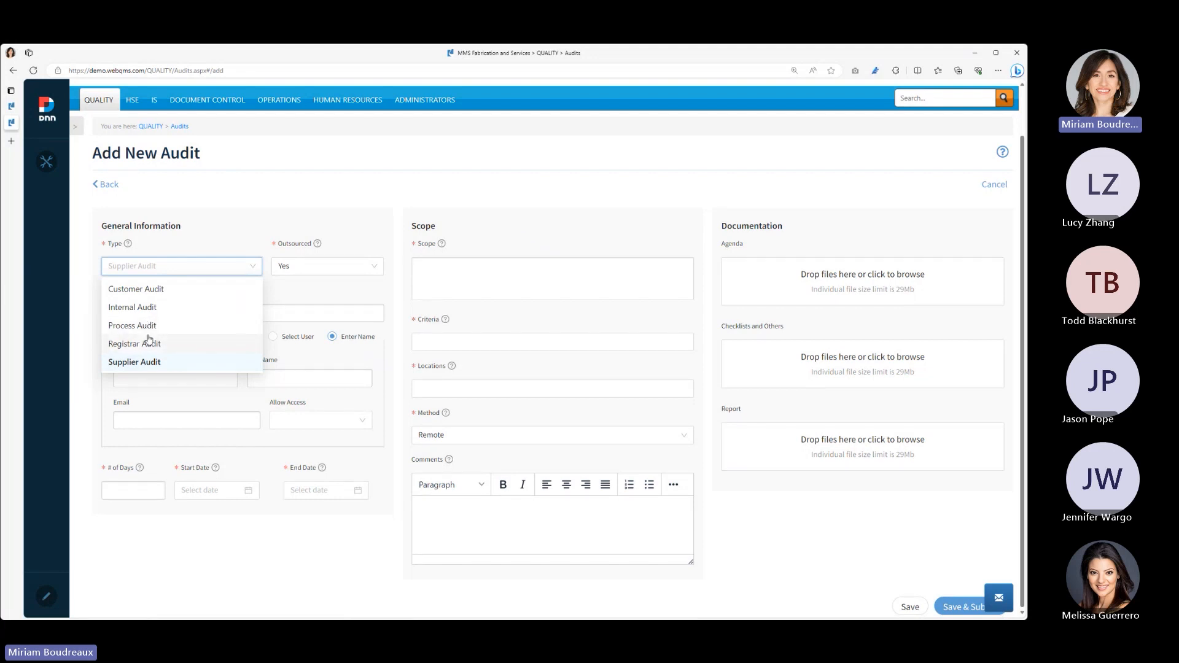
{"action": "left_click", "coordinate": [149, 327]}
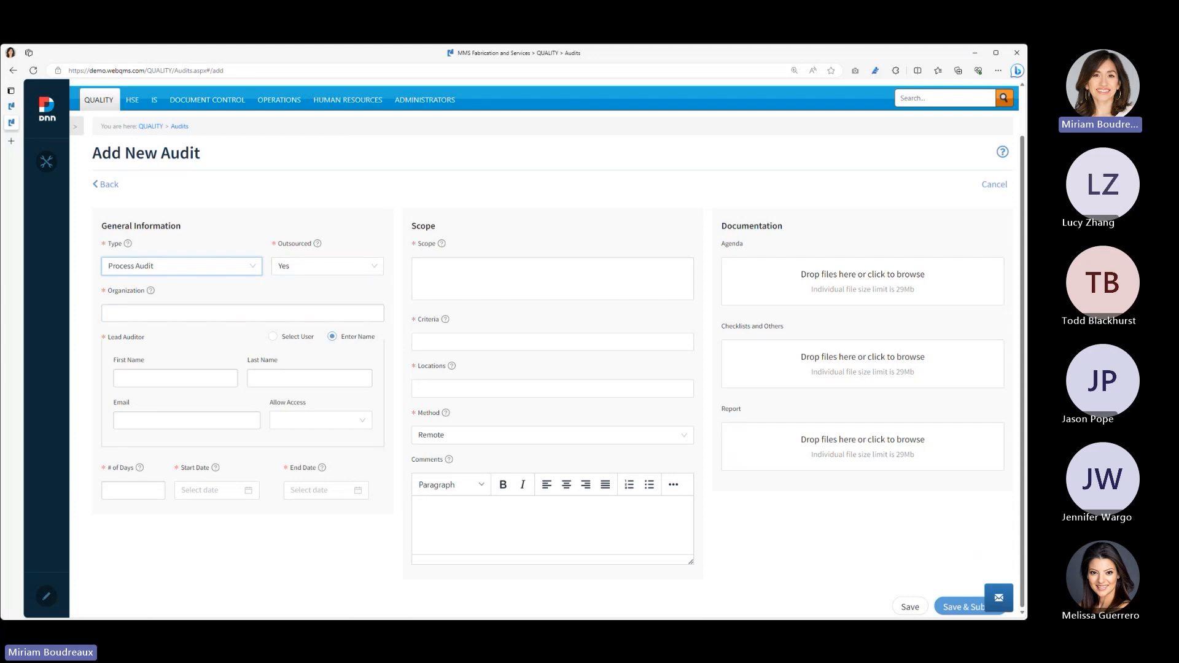
{"action": "left_click", "coordinate": [105, 185]}
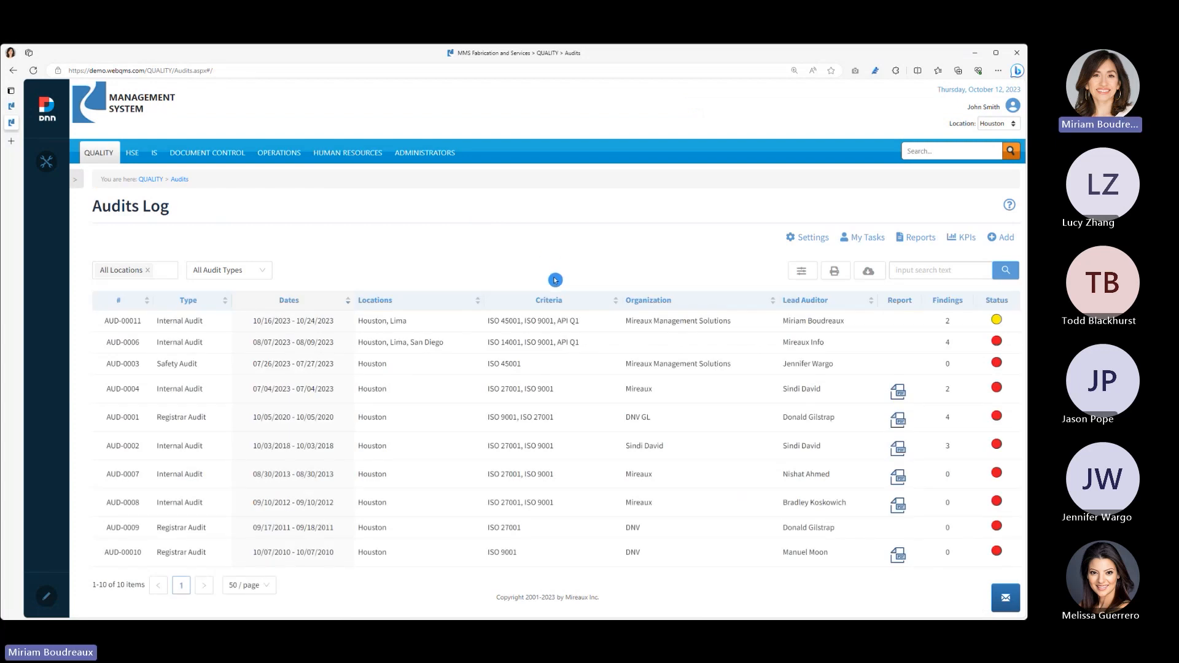
- Review the pending audit activities, pending findings and draft findings in My Tasks, and return to the audits log
{"action": "left_click", "coordinate": [868, 239]}
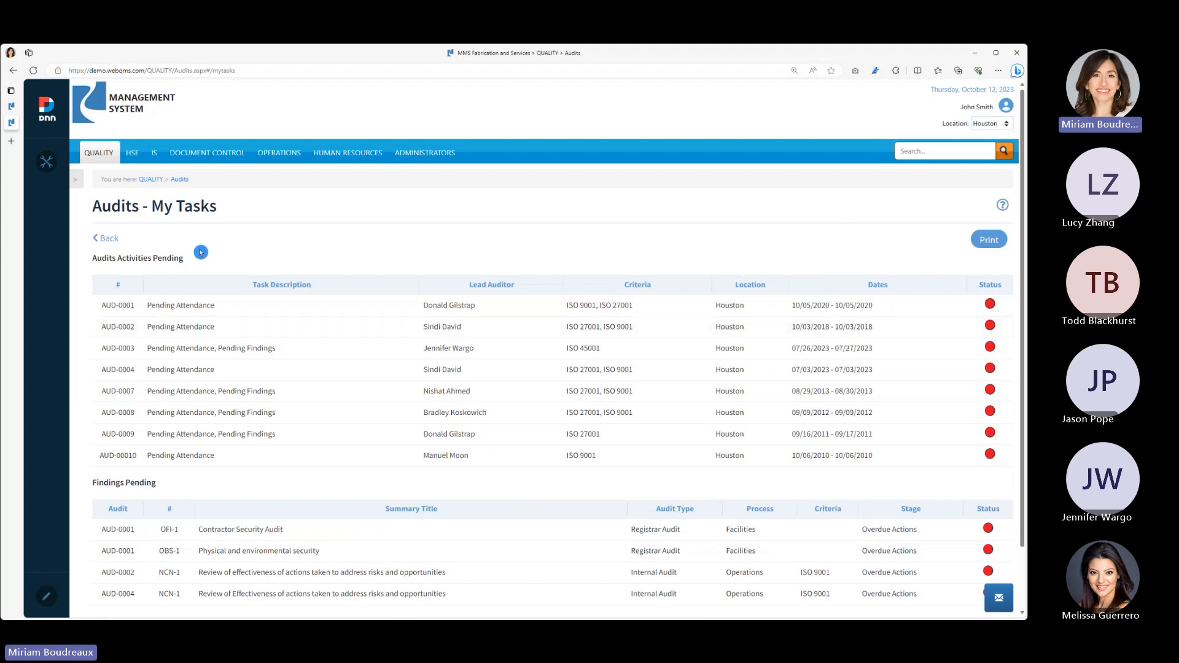
{"action": "left_click", "coordinate": [114, 238]}
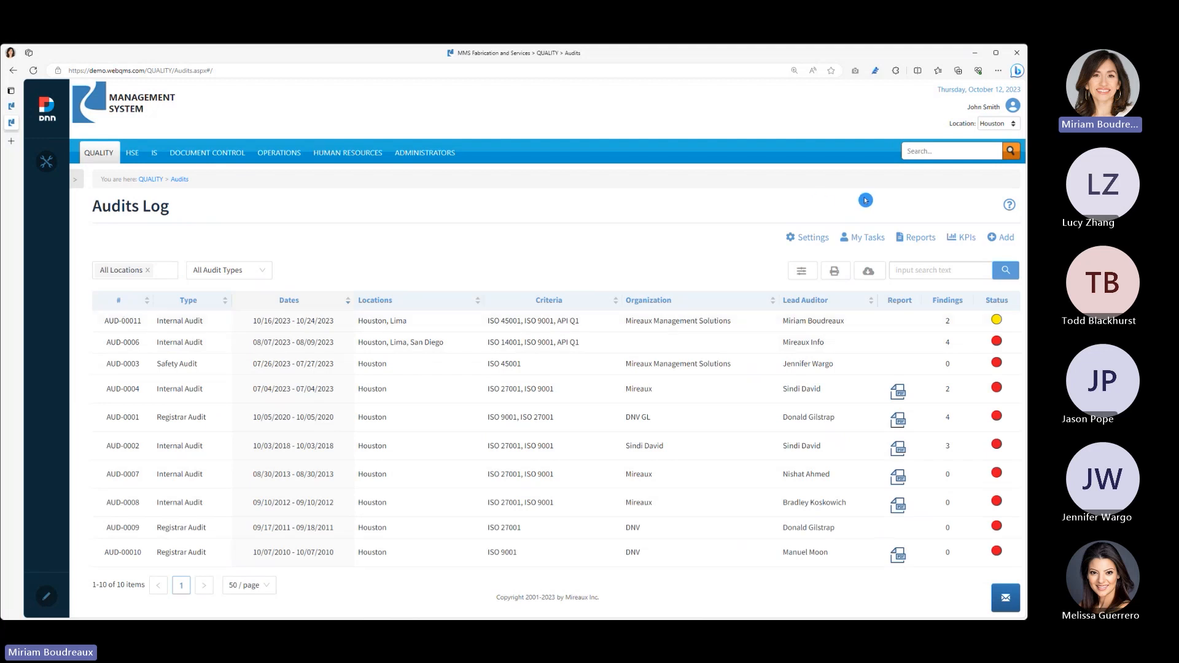
{"action": "left_click", "coordinate": [877, 240]}
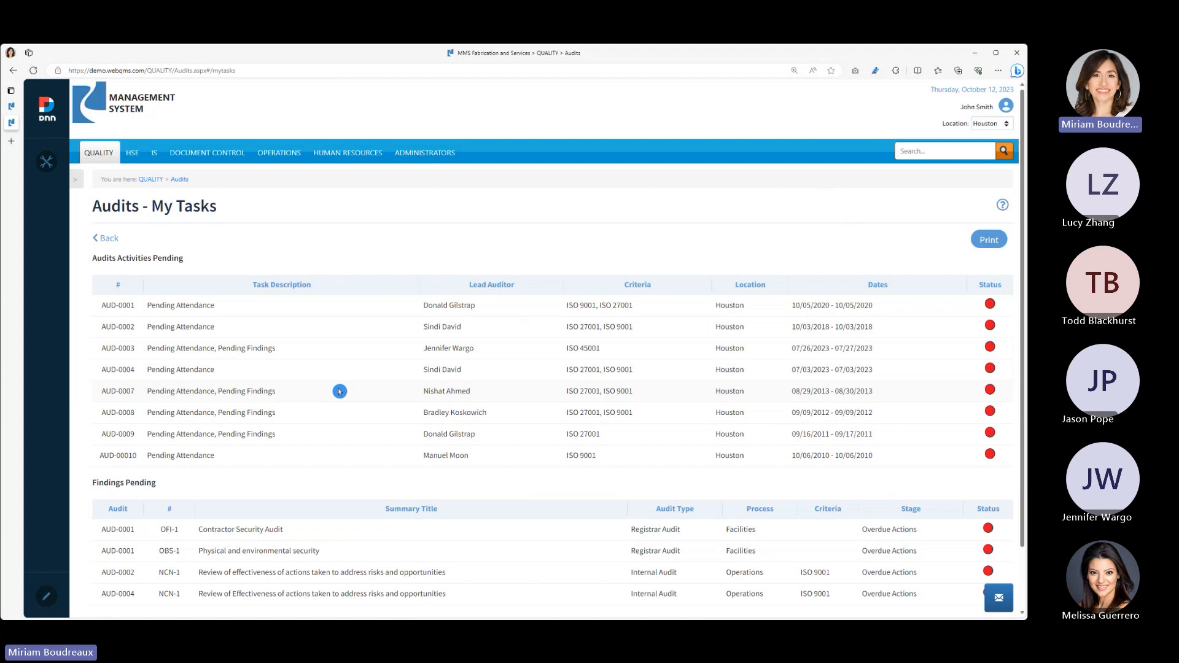
{"action": "scroll", "coordinate": [339, 392], "scroll_direction": "down", "scroll_amount": 1}
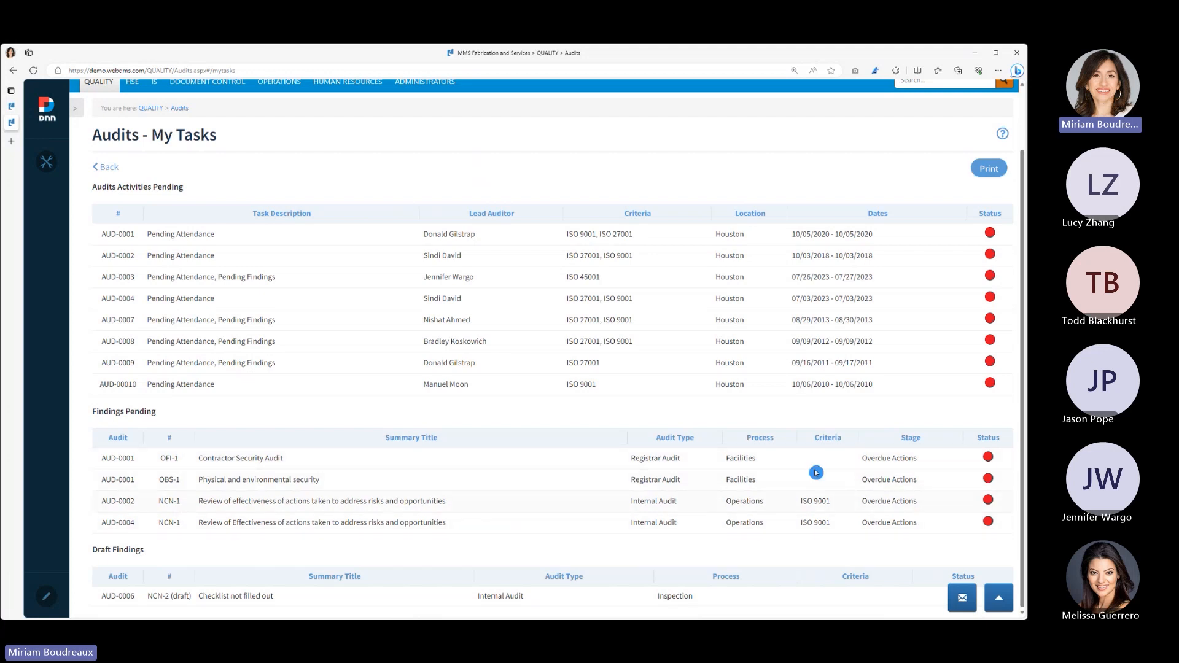
{"action": "scroll", "coordinate": [461, 371], "scroll_direction": "up", "scroll_amount": 2}
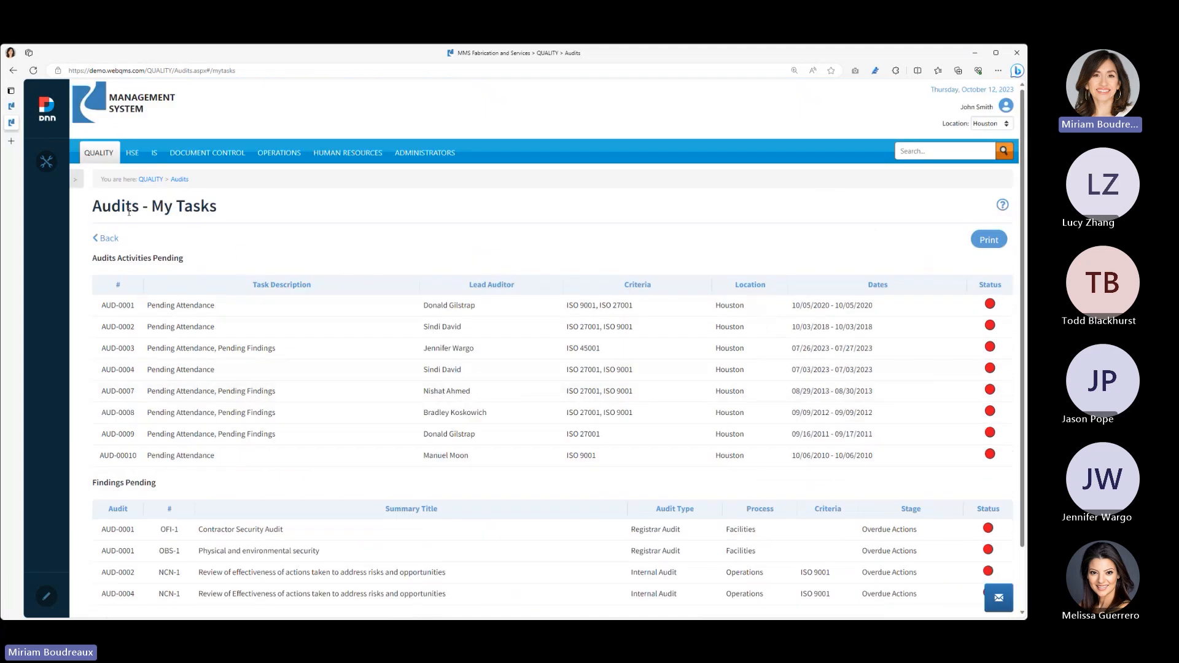
{"action": "left_click", "coordinate": [109, 239]}
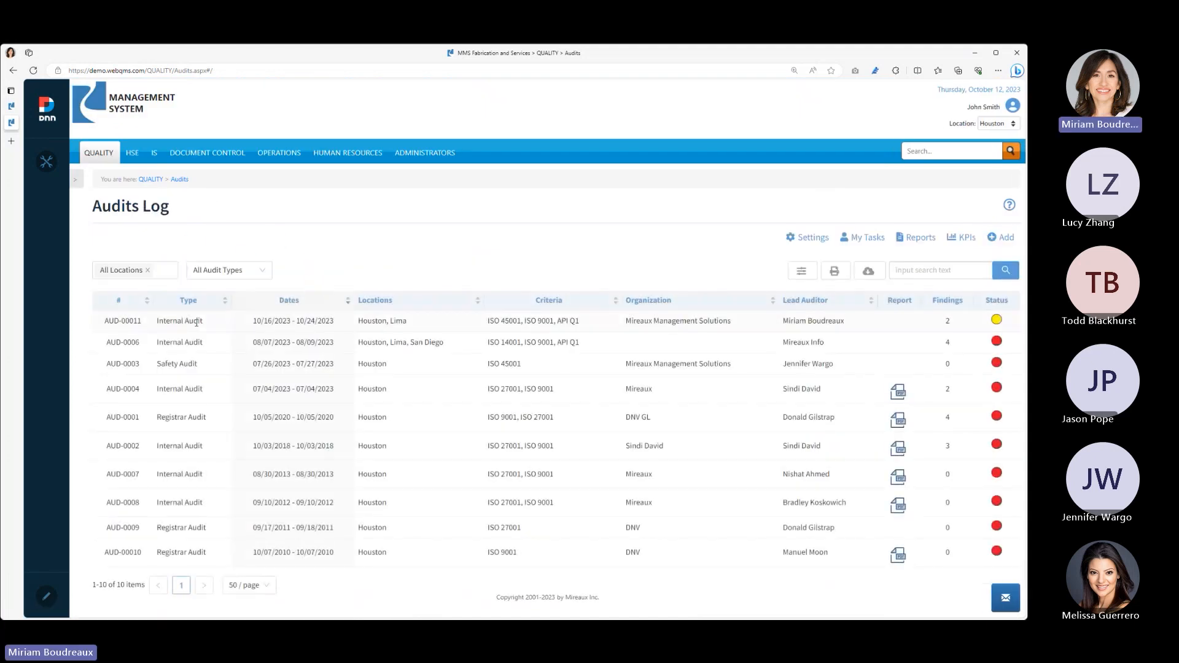
- Open audit AUD-00011, examine the assignment history of its observation OBS-1, and return to the audit details
{"action": "left_click", "coordinate": [191, 320]}
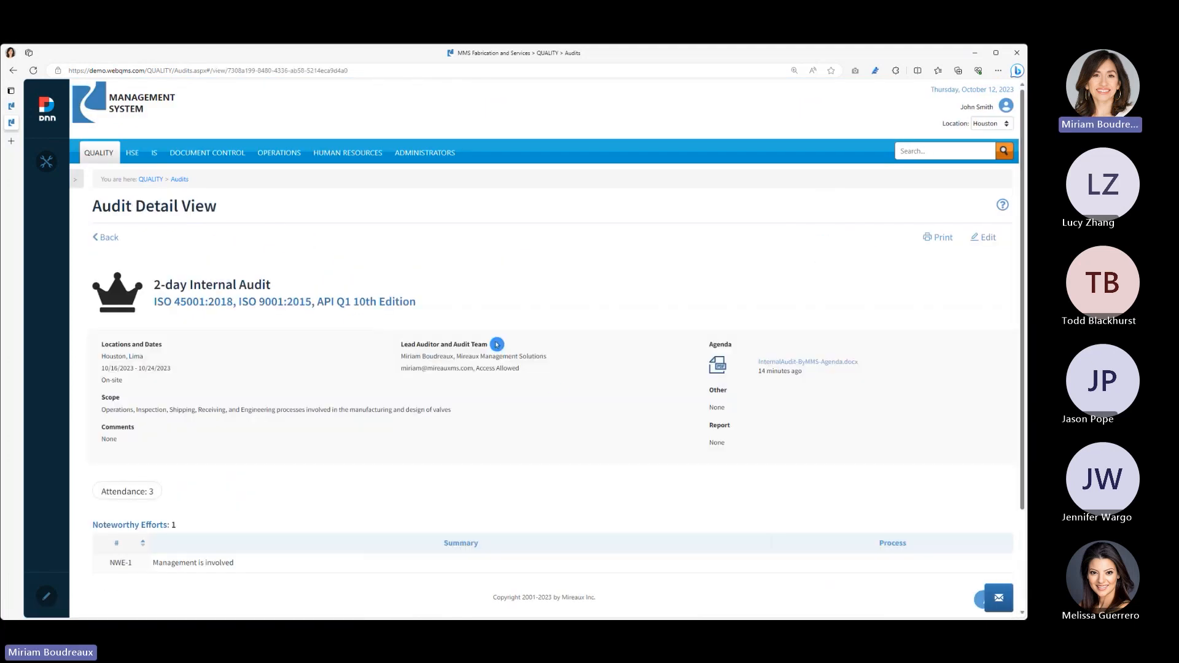
{"action": "scroll", "coordinate": [556, 392], "scroll_direction": "down", "scroll_amount": 2}
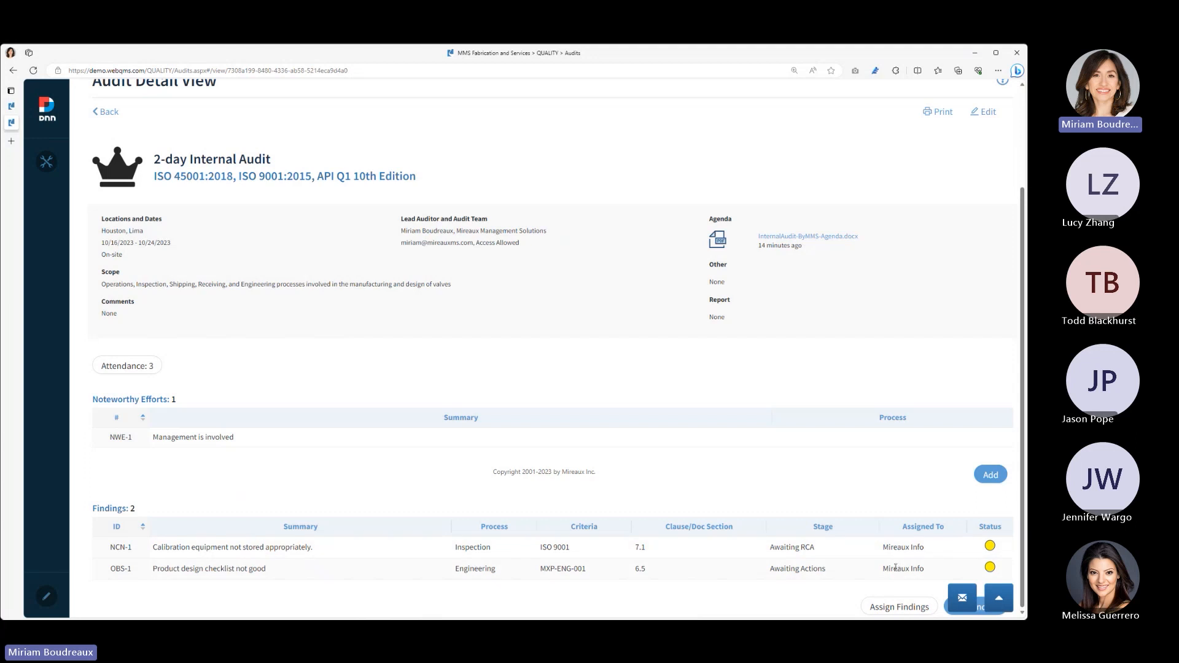
{"action": "left_click", "coordinate": [255, 566]}
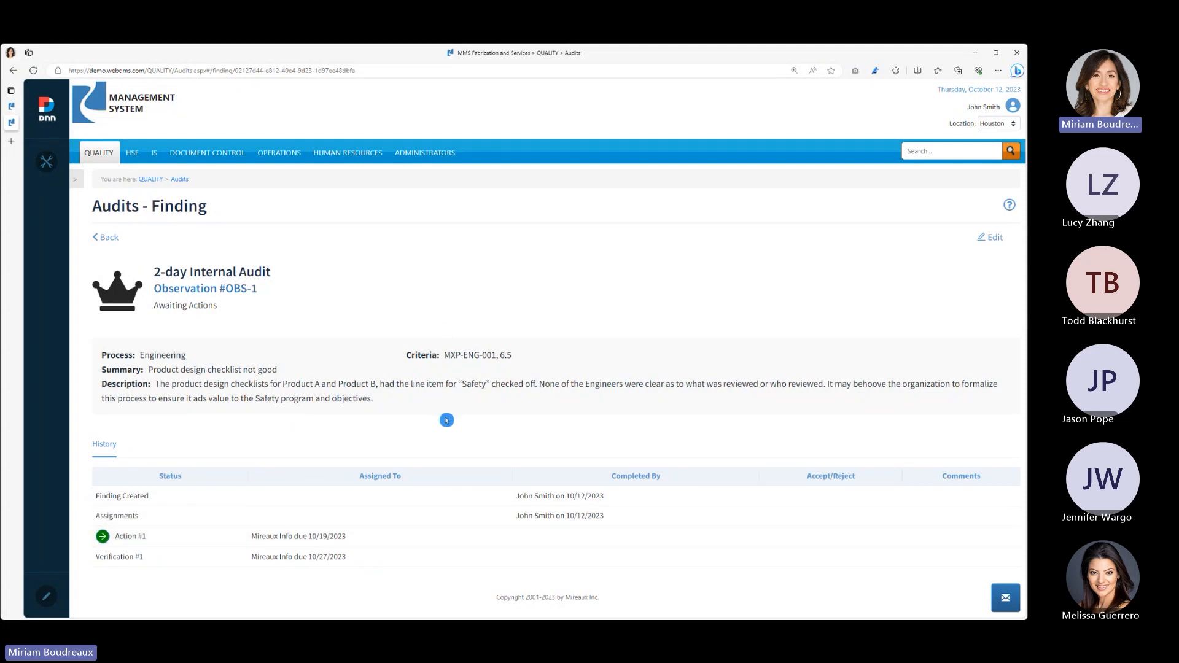
{"action": "left_click", "coordinate": [108, 240]}
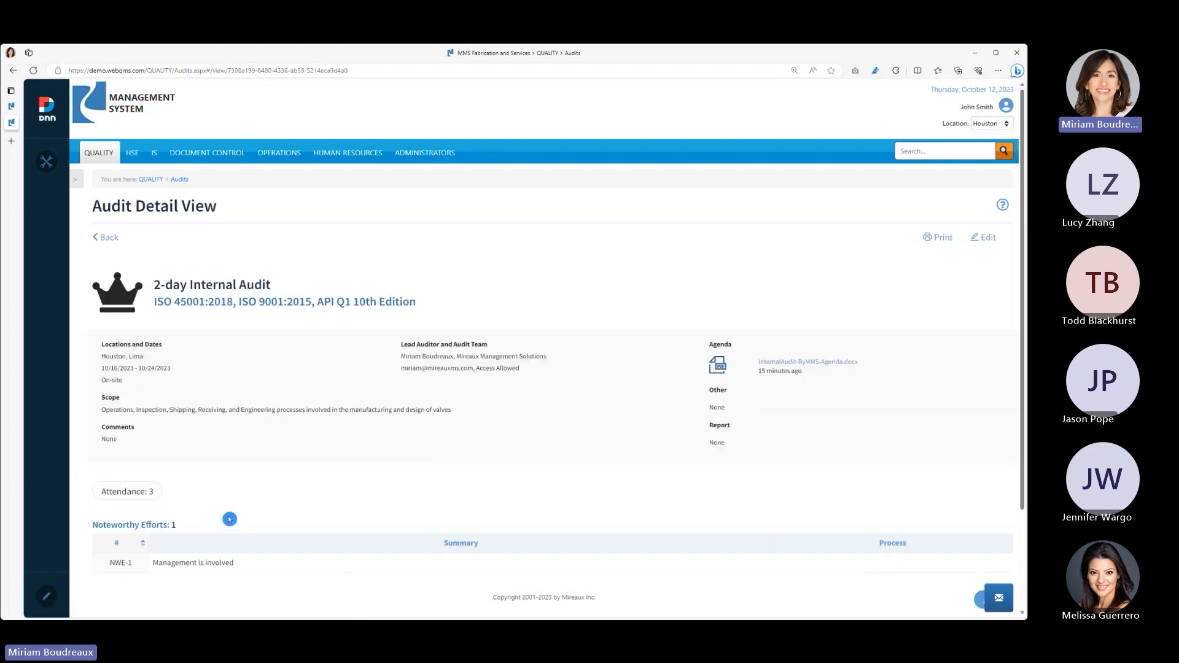
- Open the minor nonconformity NCN-1 and examine its details and the root cause analysis form with its actions section
{"action": "scroll", "coordinate": [231, 541], "scroll_direction": "down", "scroll_amount": 2}
{"action": "left_click", "coordinate": [218, 551]}
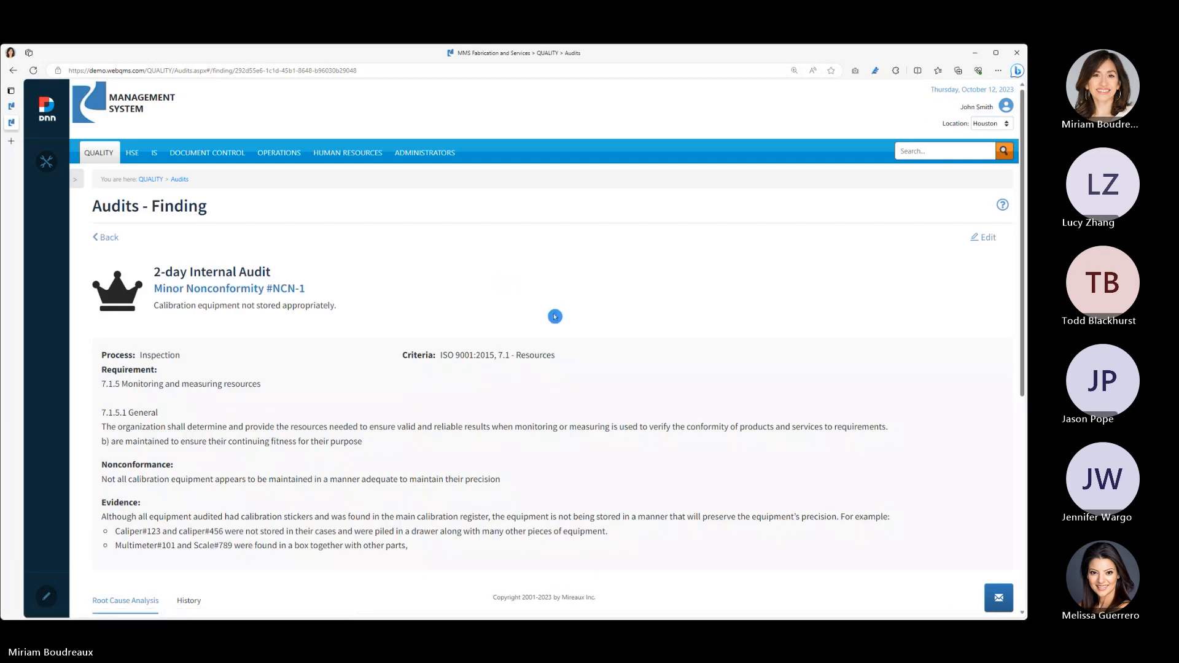
{"action": "scroll", "coordinate": [555, 319], "scroll_direction": "down", "scroll_amount": 4}
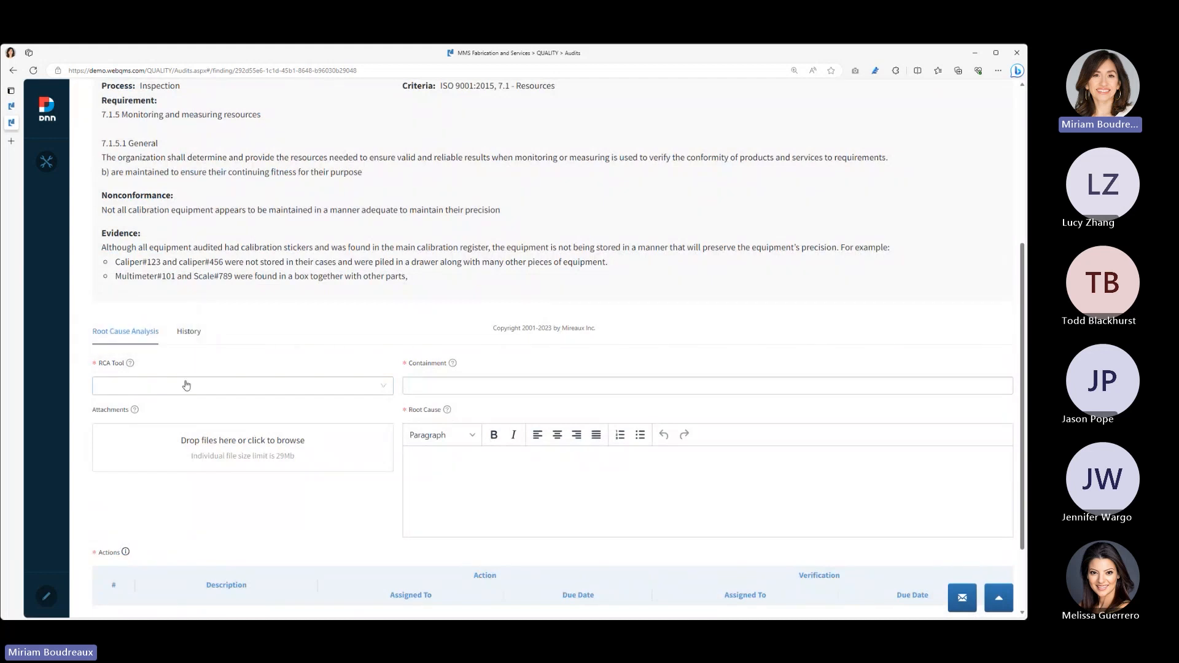
{"action": "left_click", "coordinate": [372, 402]}
{"action": "left_click", "coordinate": [412, 471]}
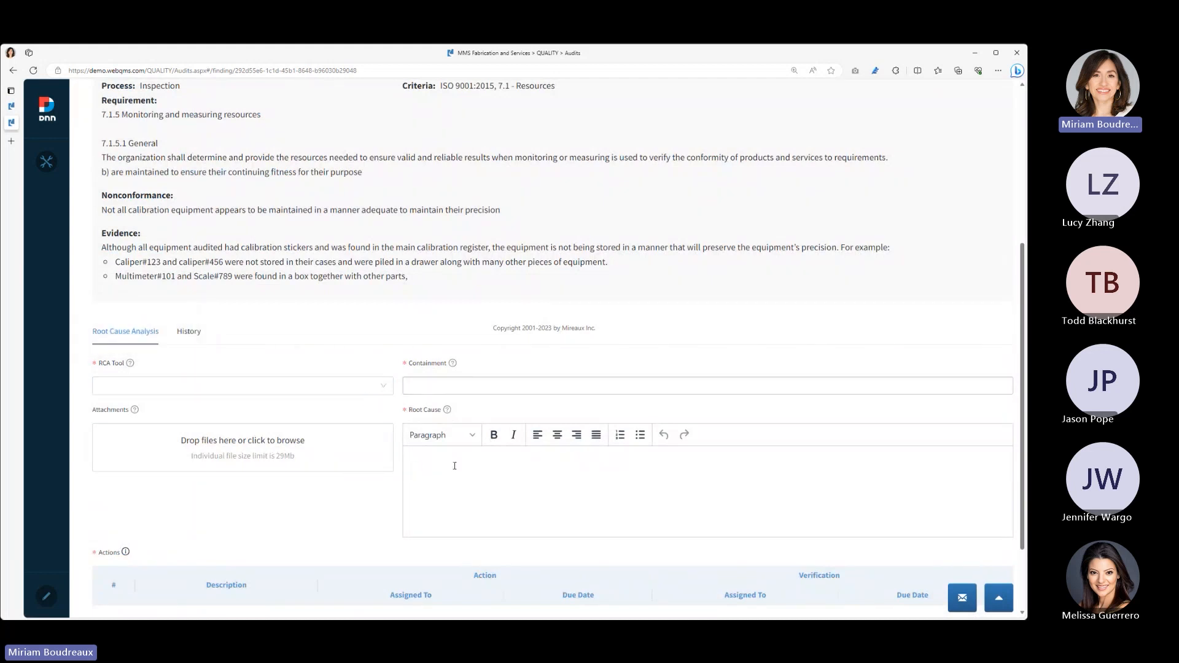
{"action": "scroll", "coordinate": [455, 466], "scroll_direction": "down", "scroll_amount": 2}
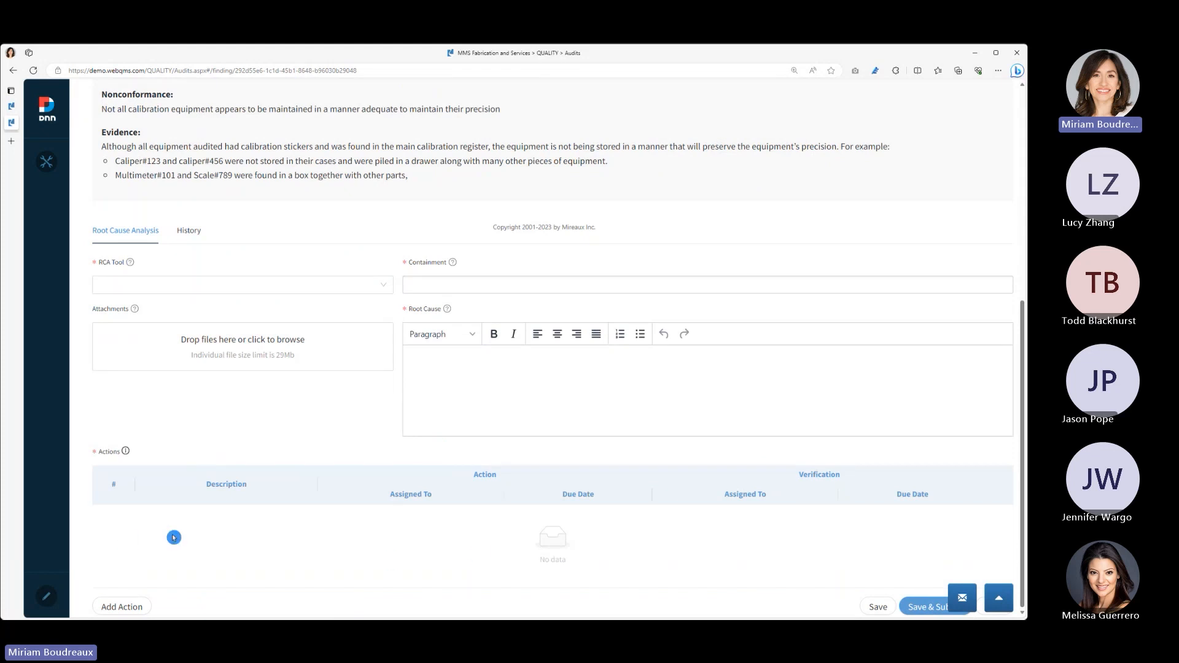
{"action": "scroll", "coordinate": [482, 490], "scroll_direction": "up", "scroll_amount": 5}
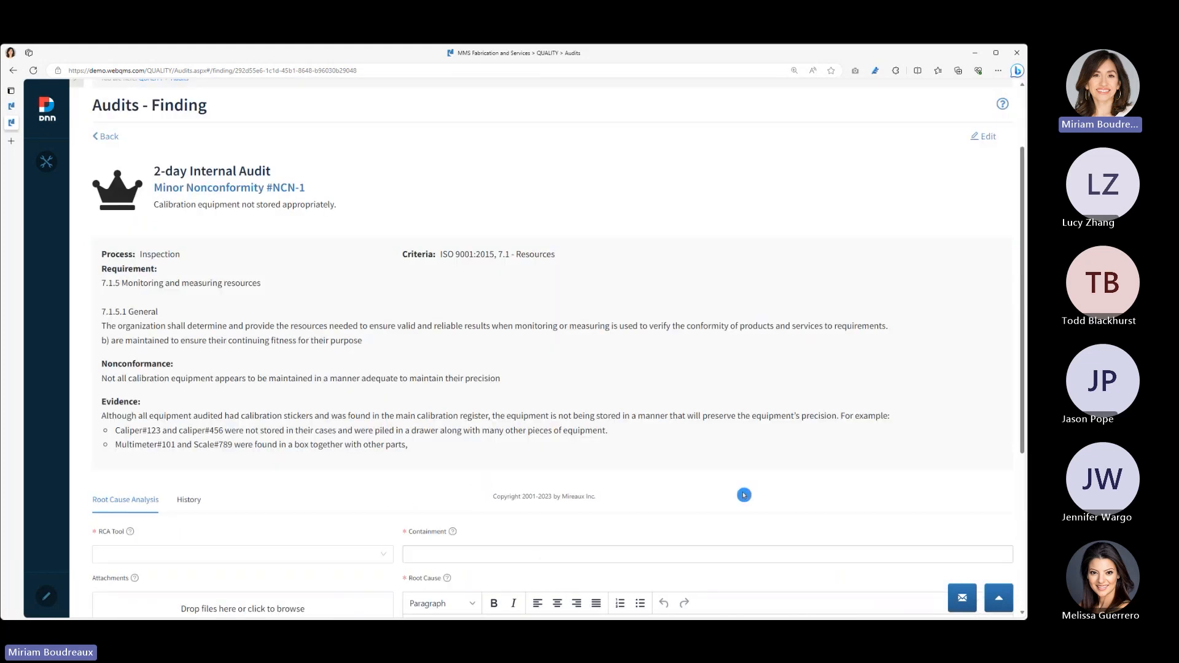
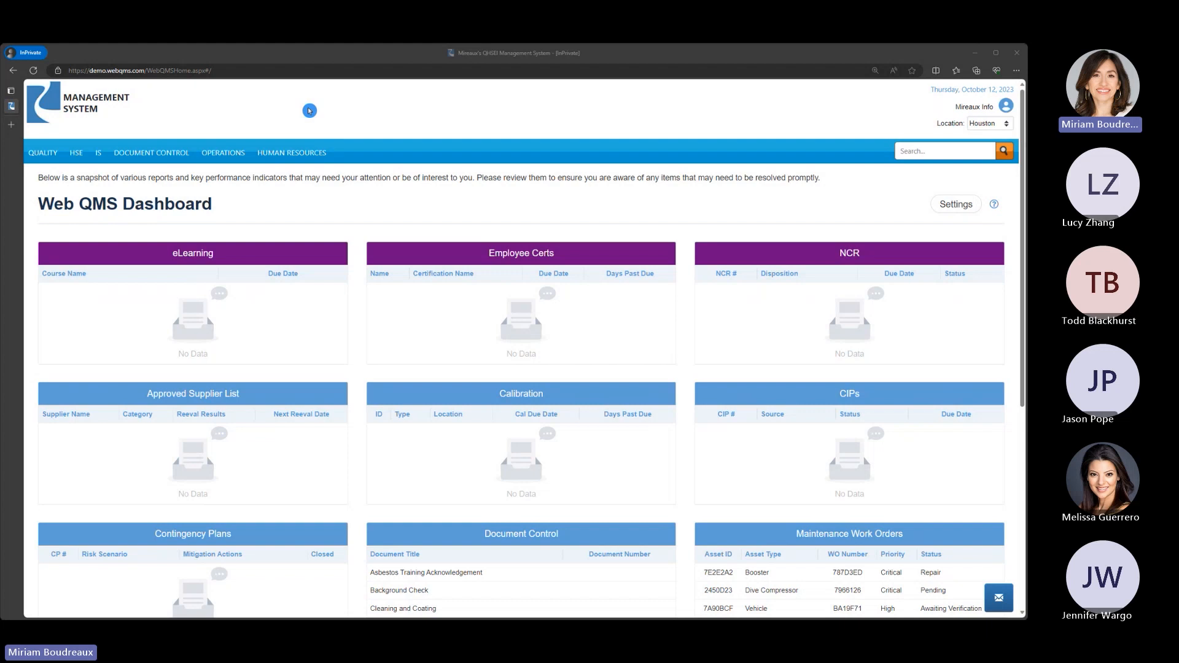
- Open audit AUD-00011 from the Audits log, review its details and findings, and return to the log
{"action": "mouse_move", "coordinate": [24, 155]}
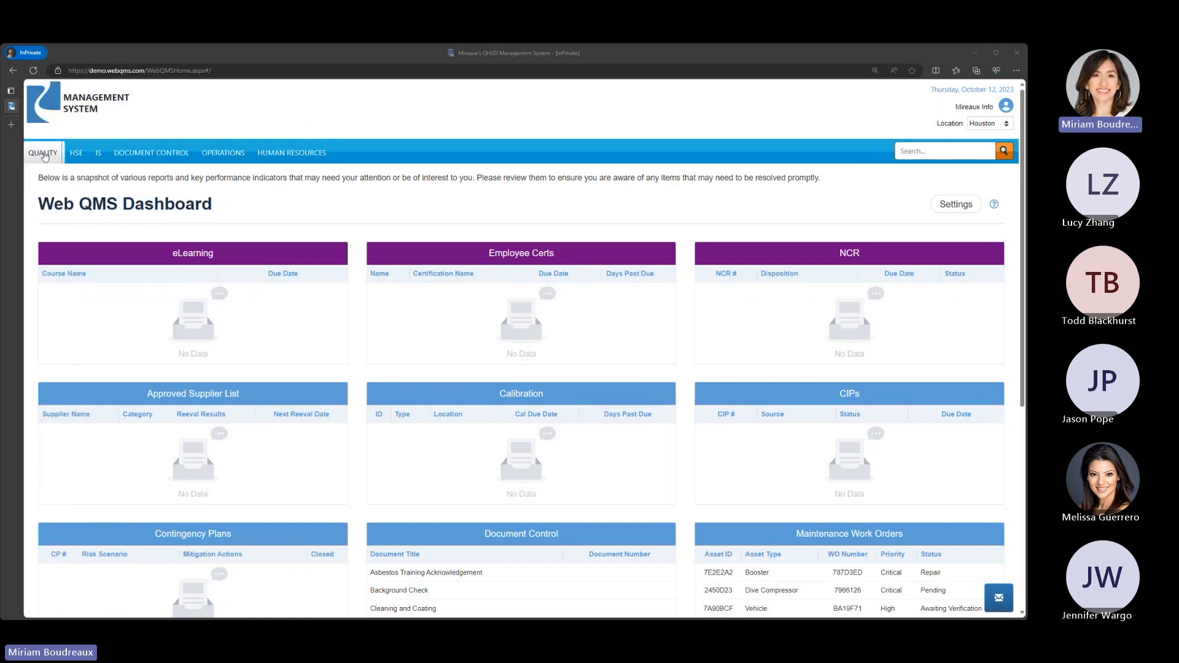
{"action": "left_click", "coordinate": [45, 157]}
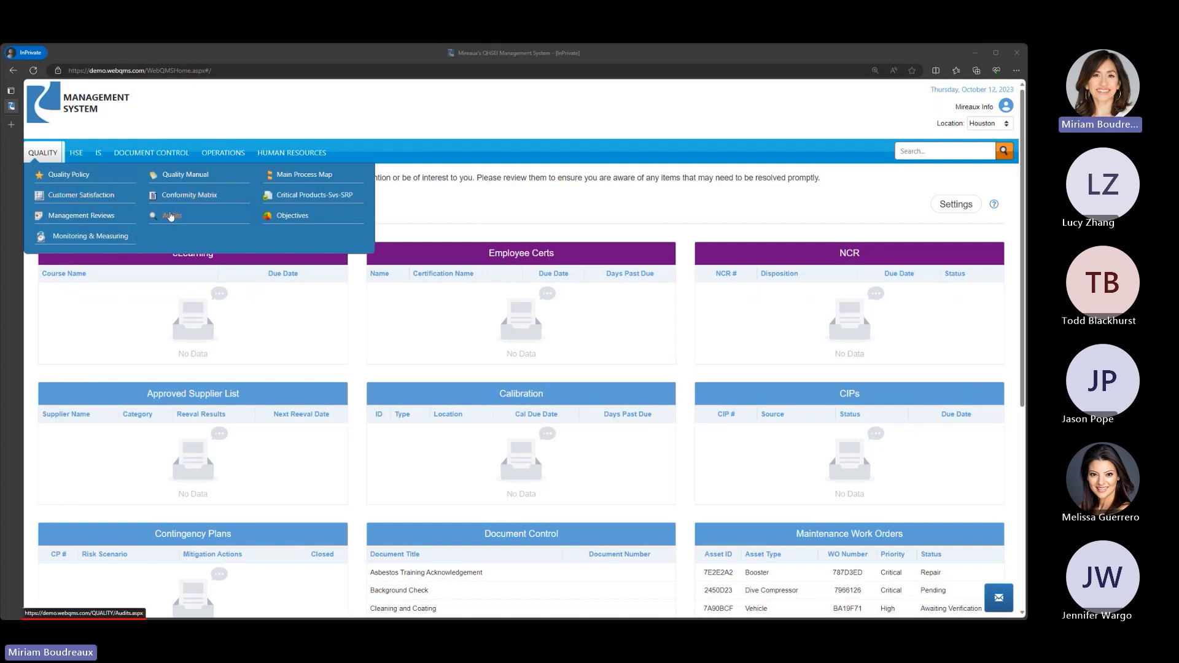
{"action": "left_click", "coordinate": [171, 217]}
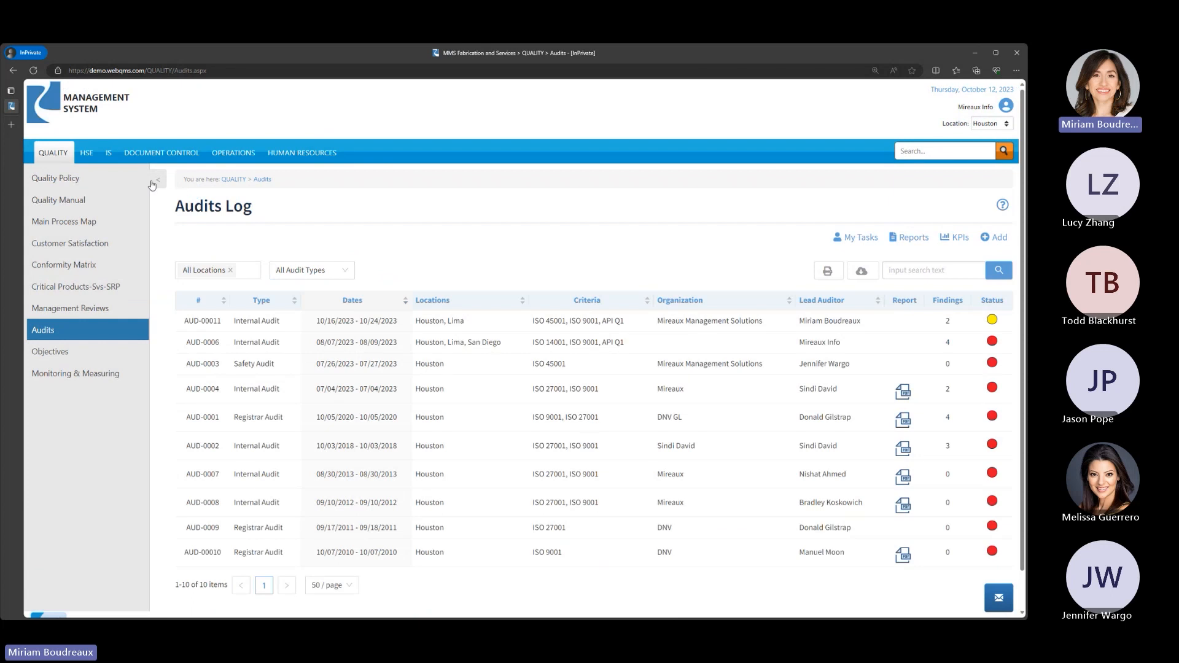
{"action": "left_click", "coordinate": [157, 180]}
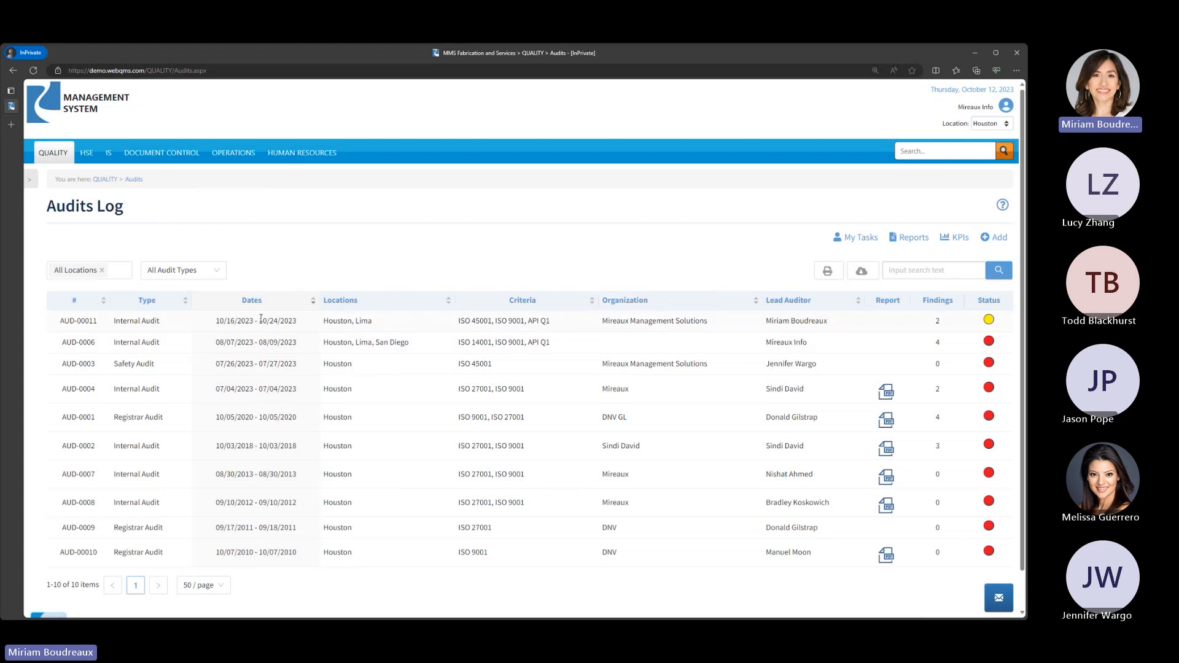
{"action": "left_click", "coordinate": [261, 319]}
{"action": "scroll", "coordinate": [284, 341], "scroll_direction": "down", "scroll_amount": 1}
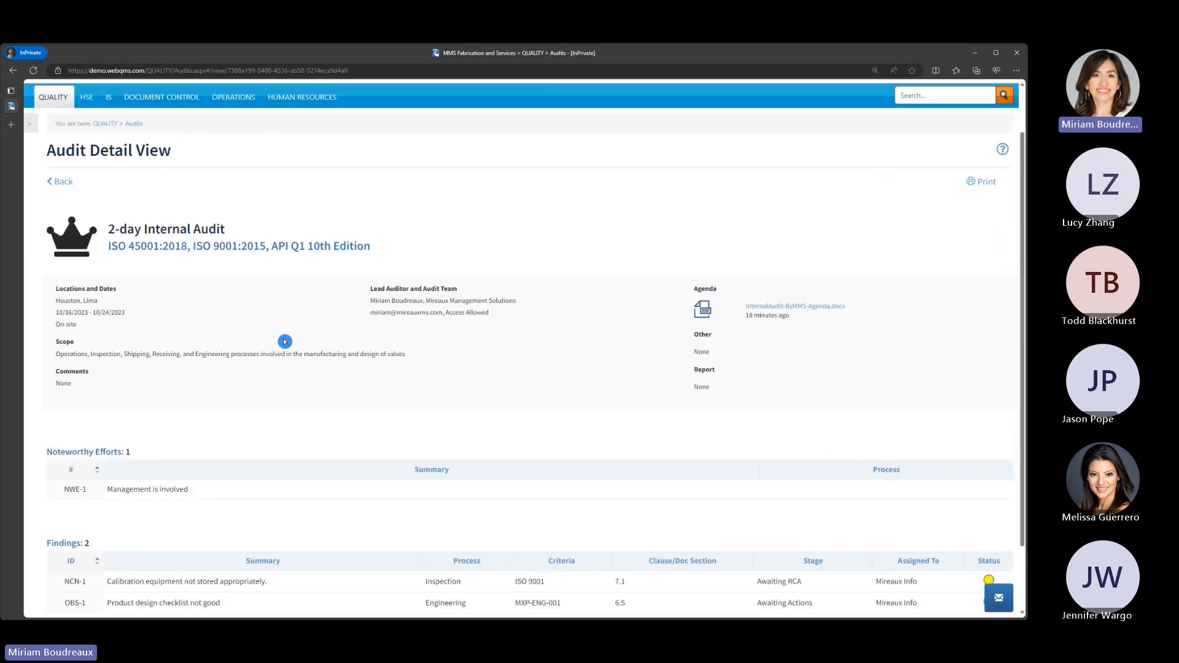
{"action": "scroll", "coordinate": [285, 342], "scroll_direction": "down", "scroll_amount": 1}
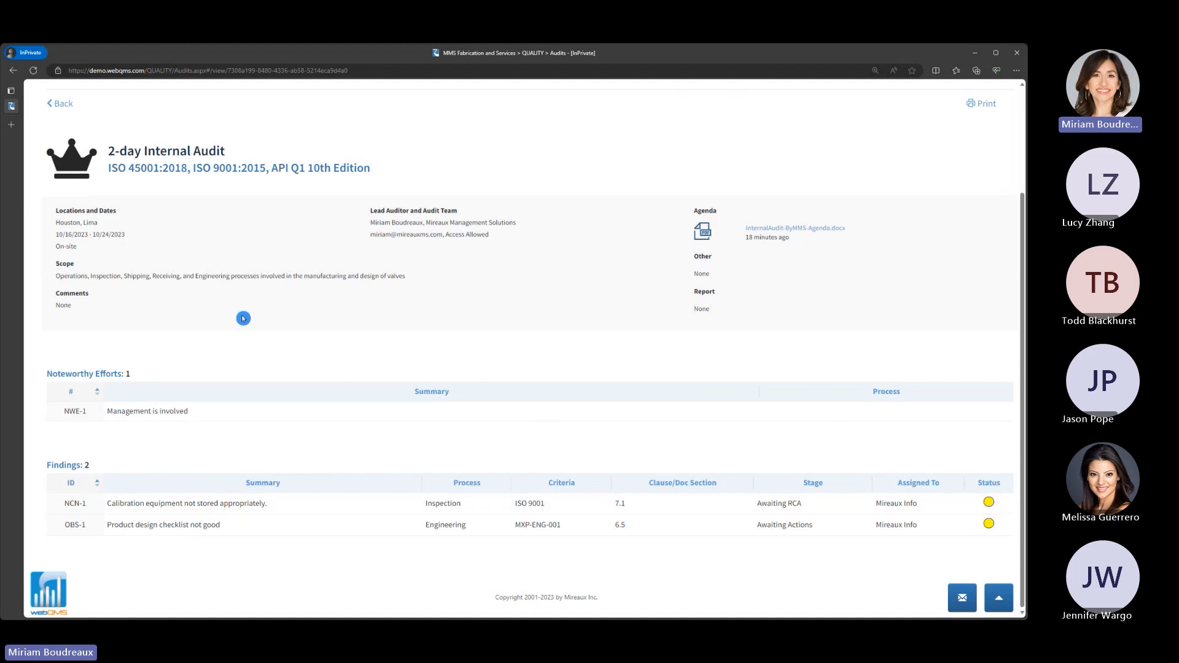
{"action": "scroll", "coordinate": [244, 318], "scroll_direction": "up", "scroll_amount": 3}
{"action": "left_click", "coordinate": [72, 237]}
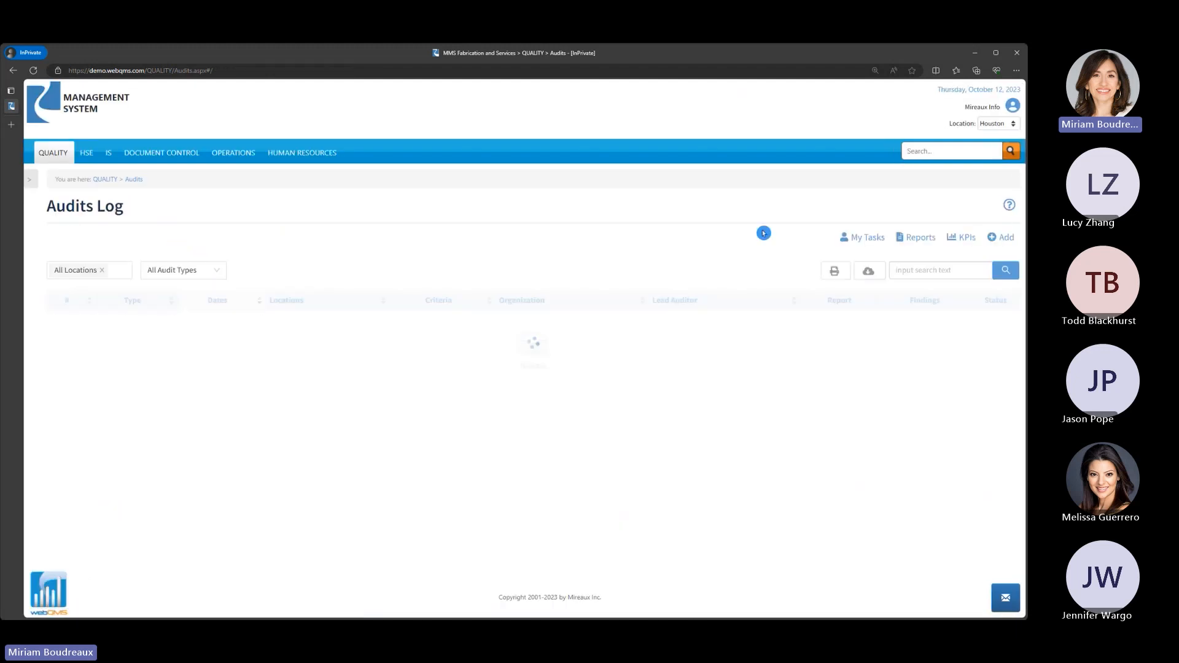
- Open AUD-00011's observation OBS-1 from My Tasks and complete Action #1 with the comment "wE REDESIGNED THE CHECKLISTS"
{"action": "left_click", "coordinate": [868, 237]}
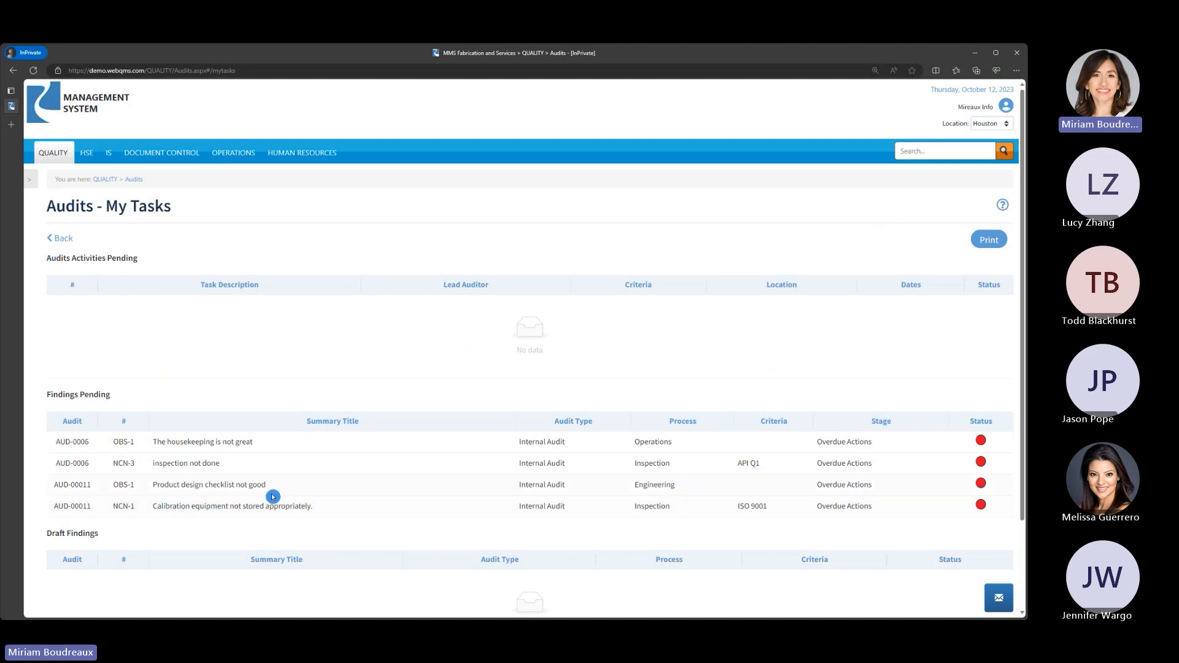
{"action": "left_click", "coordinate": [248, 488]}
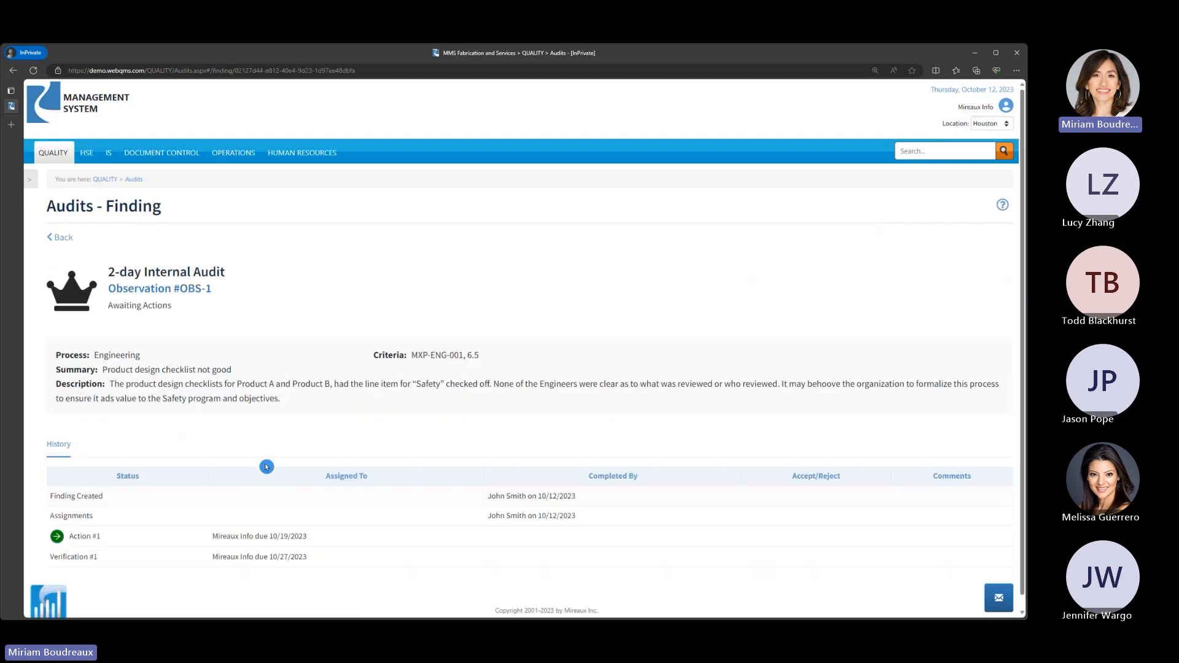
{"action": "scroll", "coordinate": [276, 458], "scroll_direction": "down", "scroll_amount": 1}
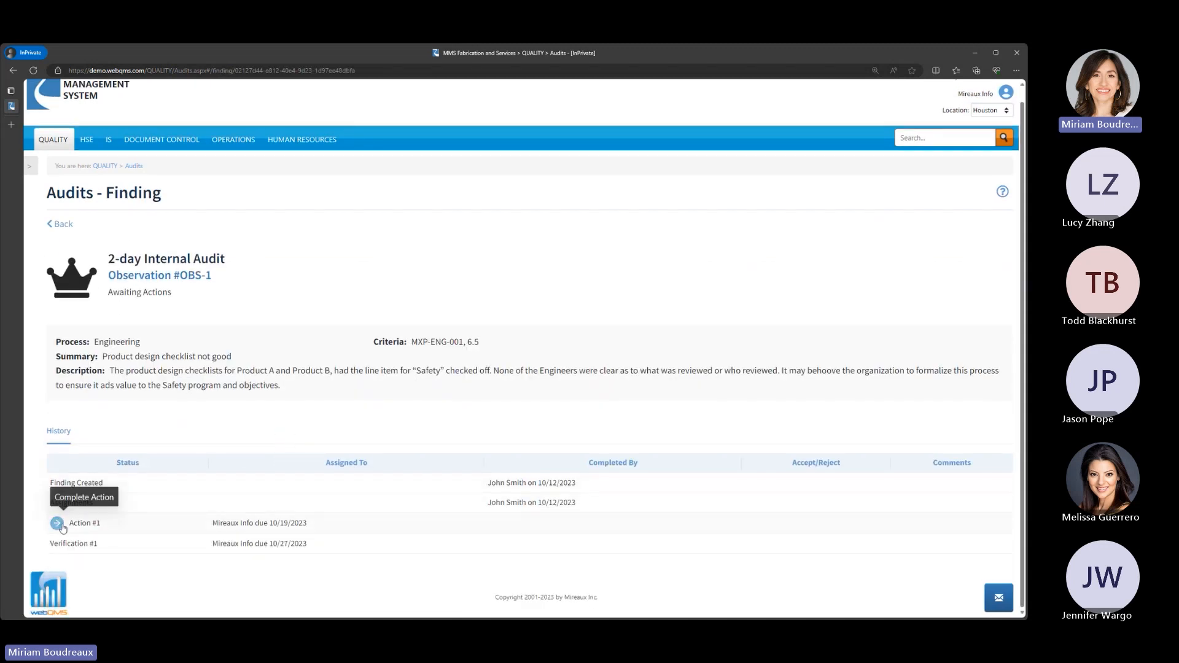
{"action": "left_click", "coordinate": [56, 522]}
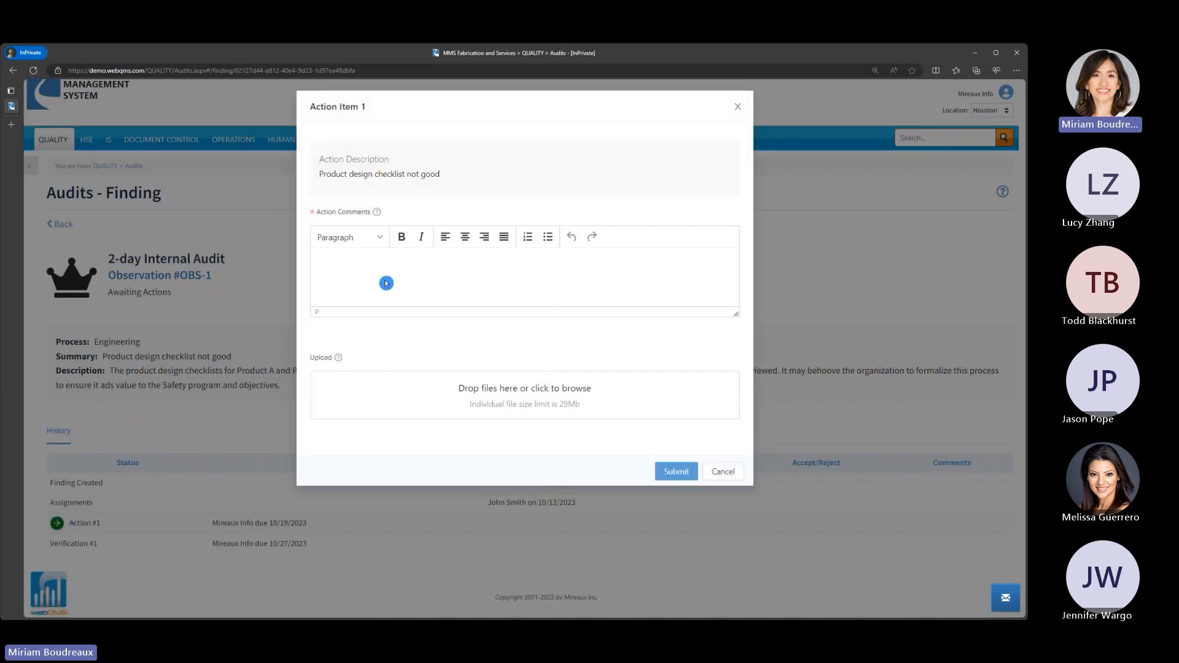
{"action": "type", "text": "wE REDESIGNED THE CHECKLISTS"}
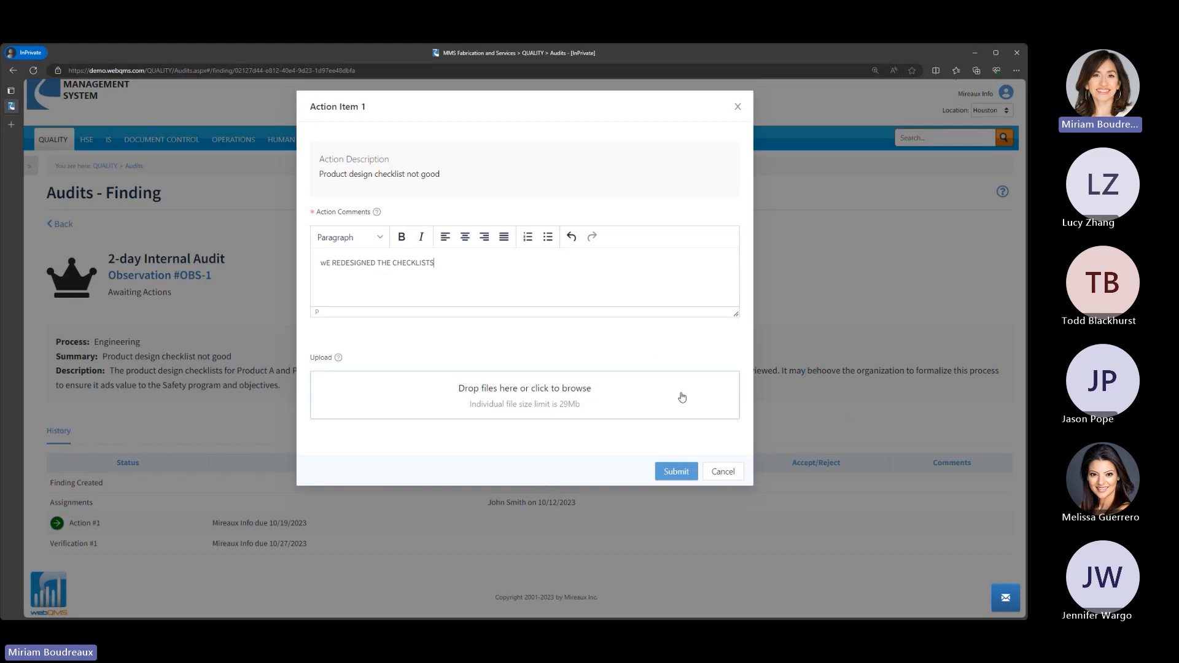
{"action": "left_click", "coordinate": [673, 475]}
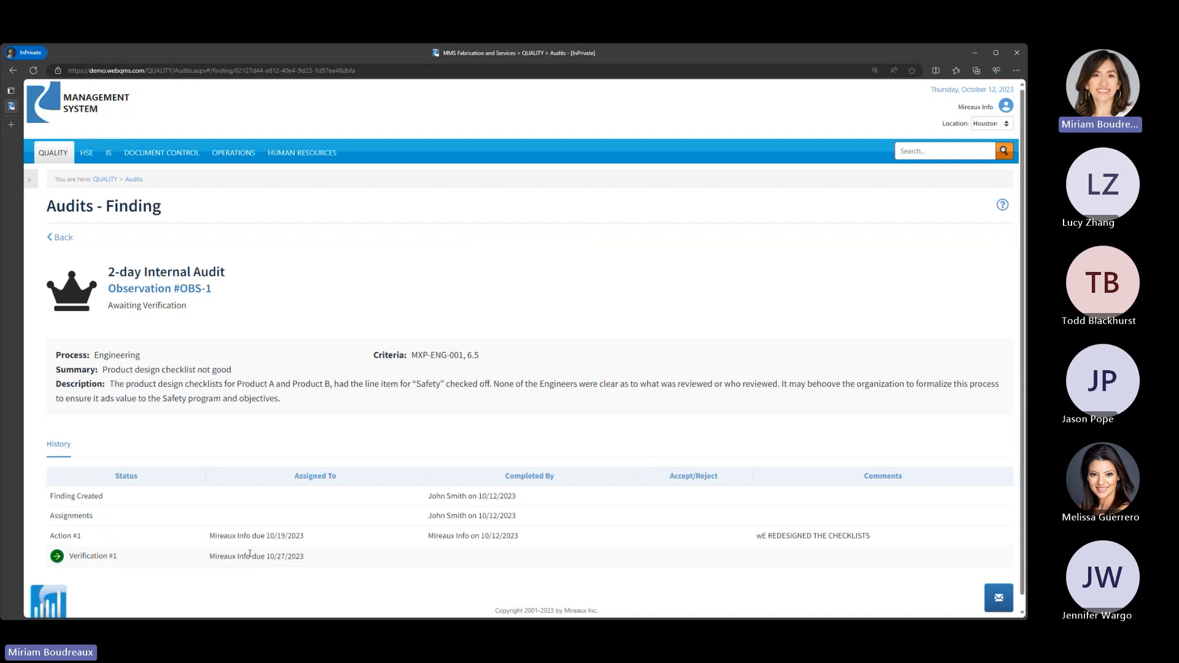
- Return to My Tasks, refresh it, open AUD-00011's nonconformity NCN-1 and set its RCA tool to Brainstorming
{"action": "left_click", "coordinate": [64, 239]}
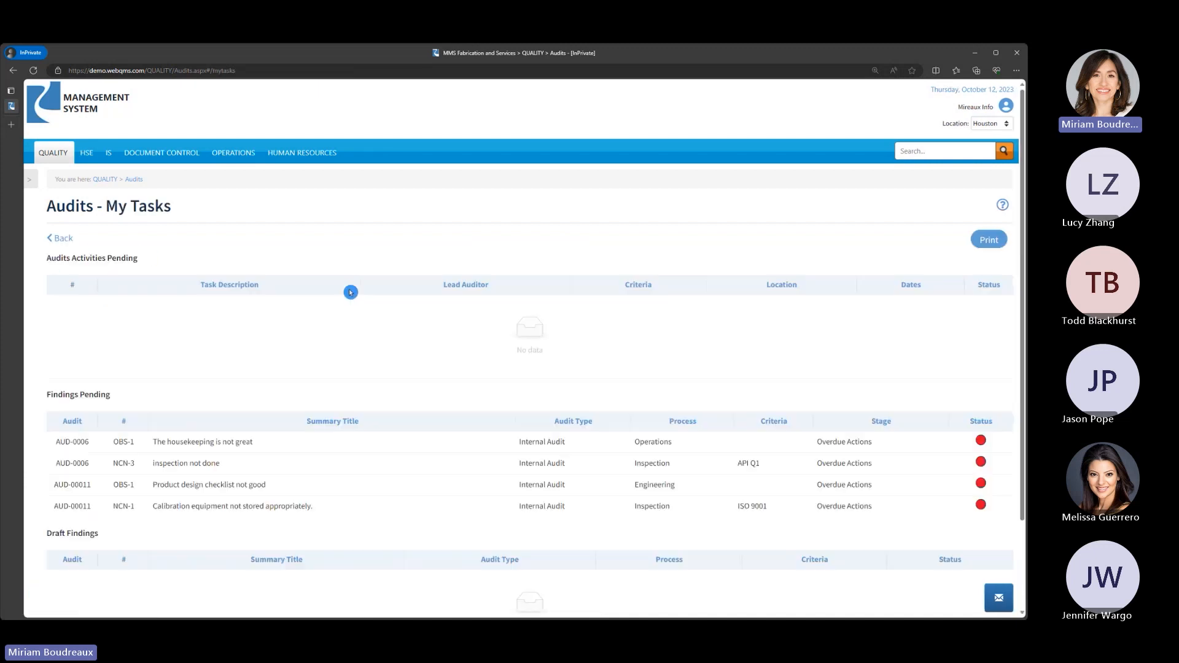
{"action": "left_click", "coordinate": [33, 70]}
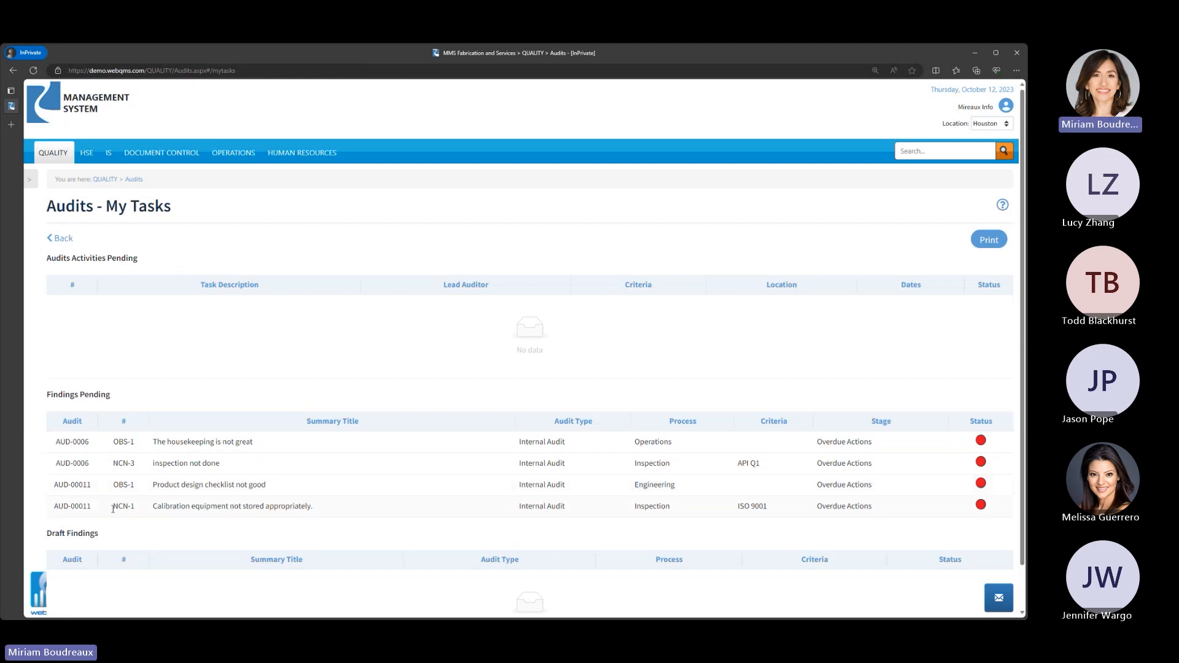
{"action": "left_click", "coordinate": [114, 509]}
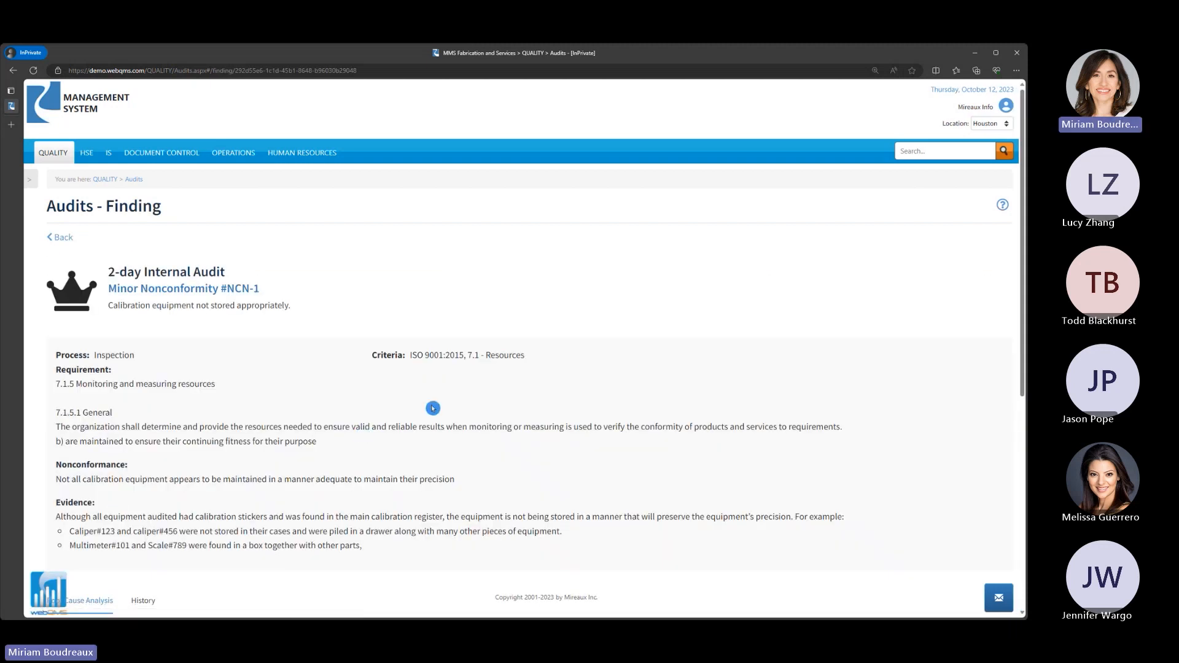
{"action": "scroll", "coordinate": [433, 408], "scroll_direction": "down", "scroll_amount": 5}
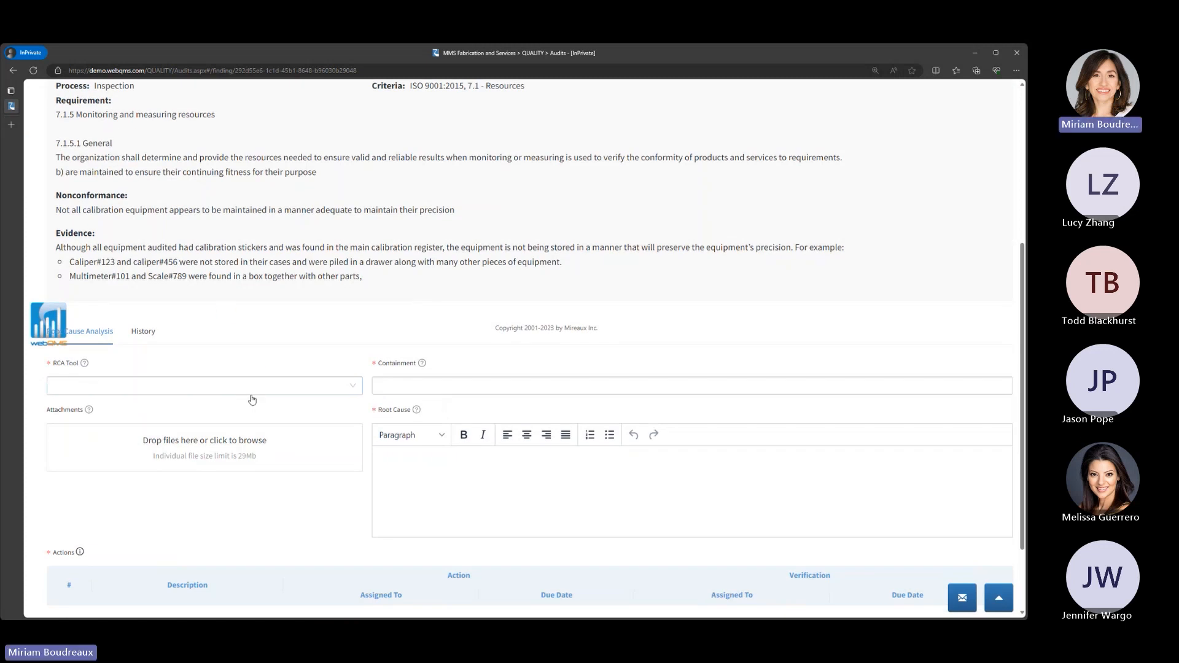
{"action": "left_click", "coordinate": [307, 390]}
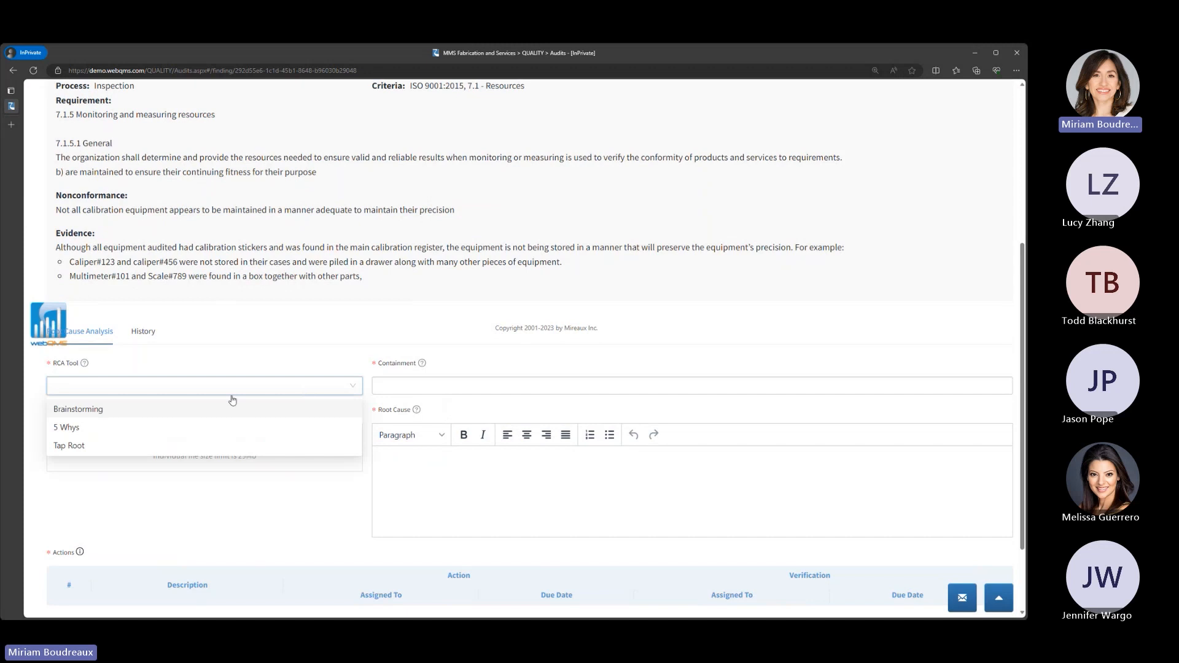
{"action": "left_click", "coordinate": [196, 412]}
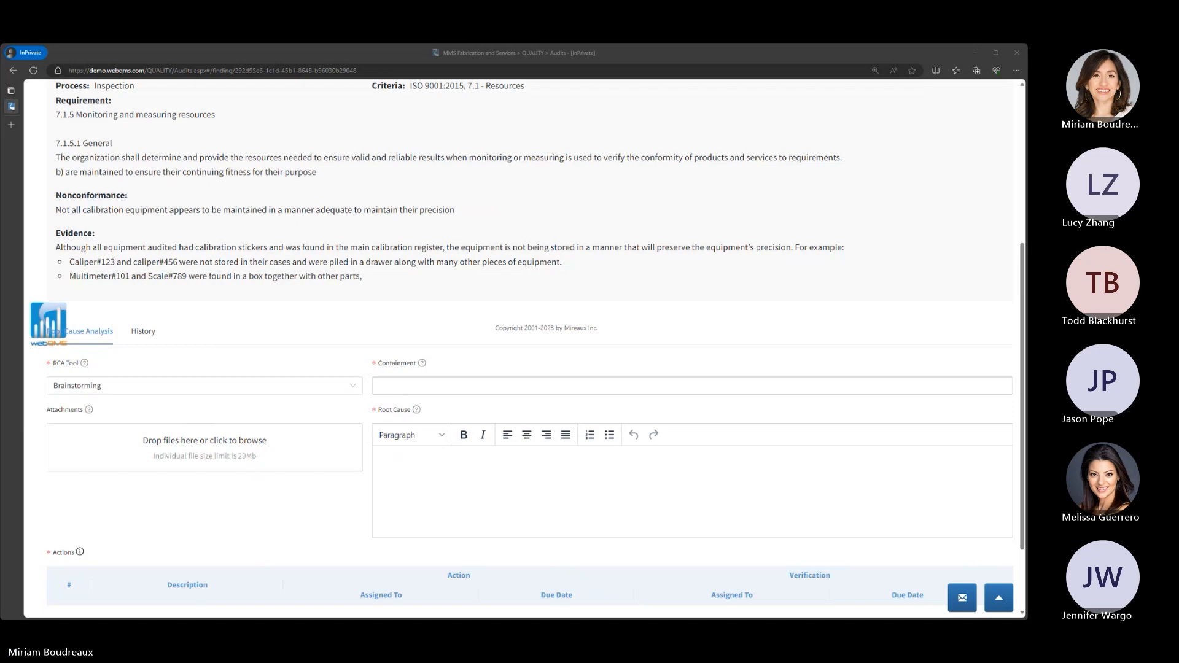
- Paste the prepared root cause text about the two TMMDE equipment groups and enter "TEST" as the containment
{"action": "left_click", "coordinate": [441, 472]}
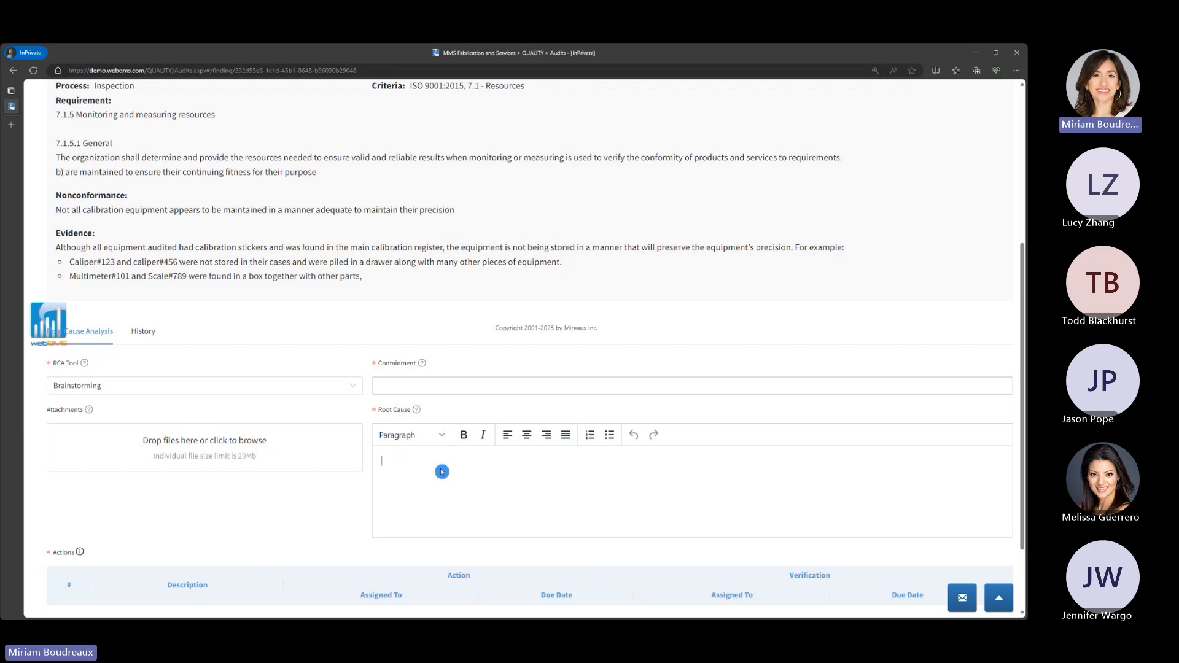
{"action": "key", "text": "ctrl+v"}
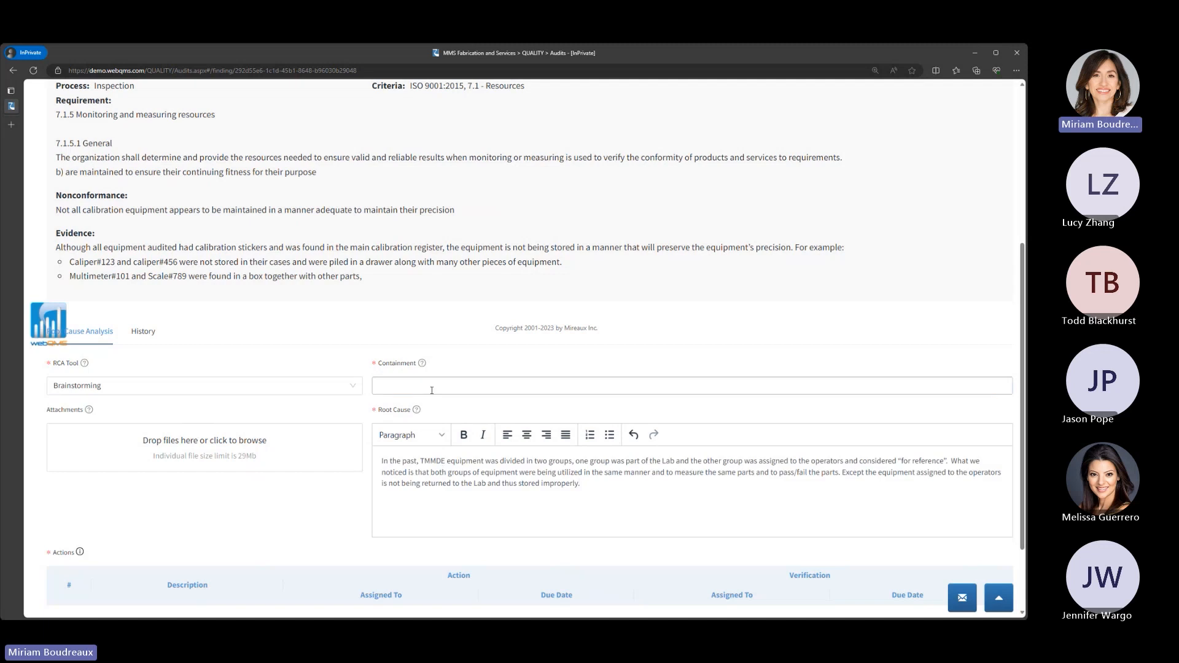
{"action": "left_click", "coordinate": [432, 386]}
{"action": "type", "text": "TEST"}
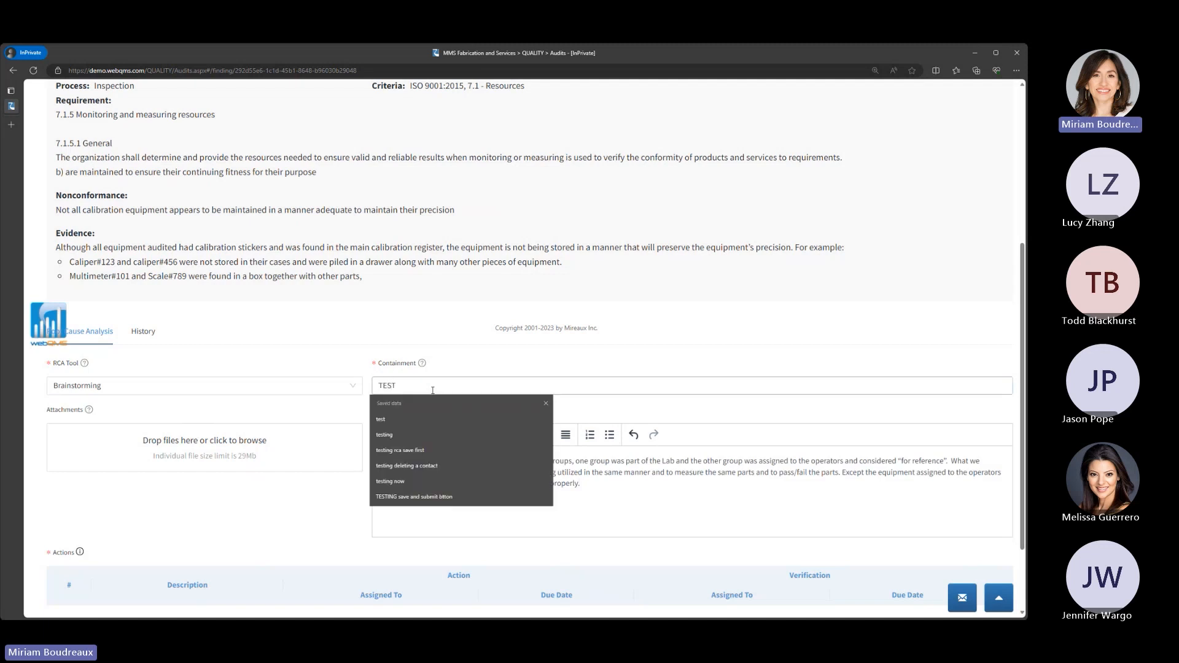
{"action": "left_click", "coordinate": [630, 403]}
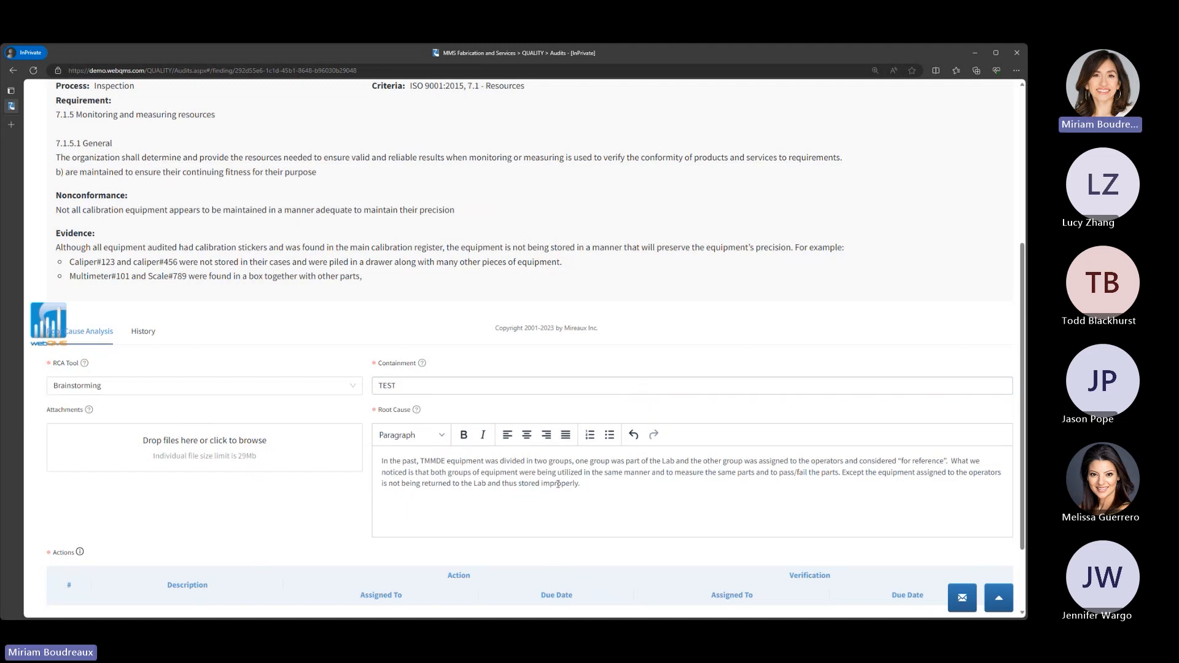
- Add a new action assignment described as "Reclaim all equipment and make it part of the Tool Crib.", removing the pasted bullet
{"action": "scroll", "coordinate": [582, 484], "scroll_direction": "down", "scroll_amount": 2}
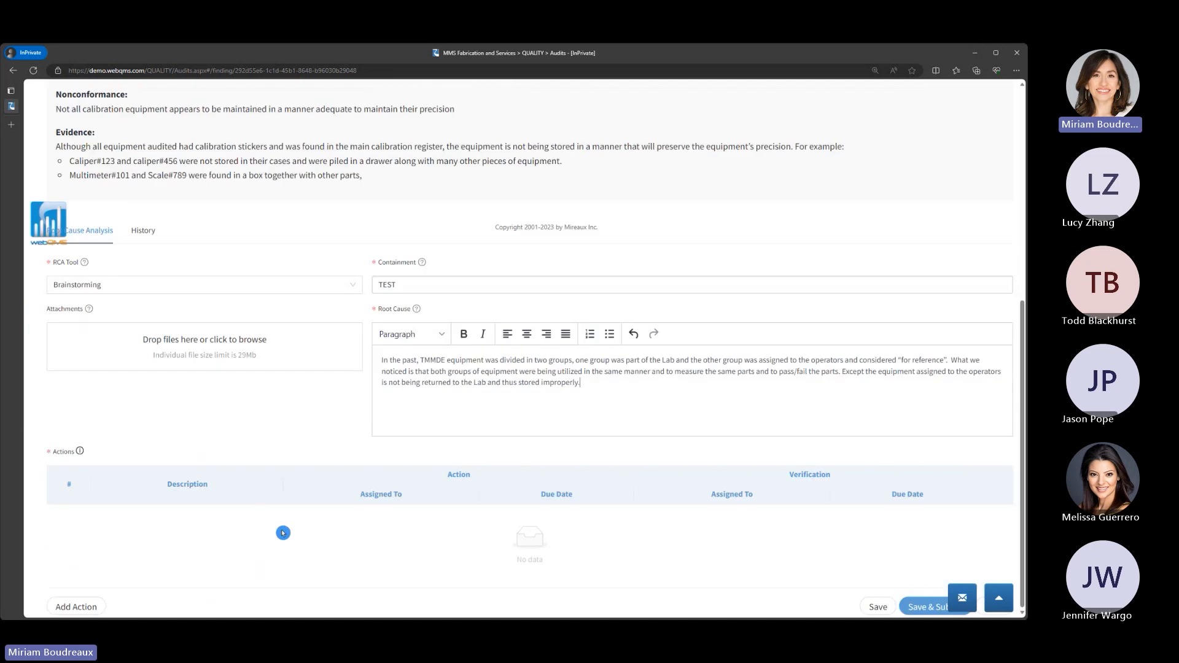
{"action": "left_click", "coordinate": [80, 604]}
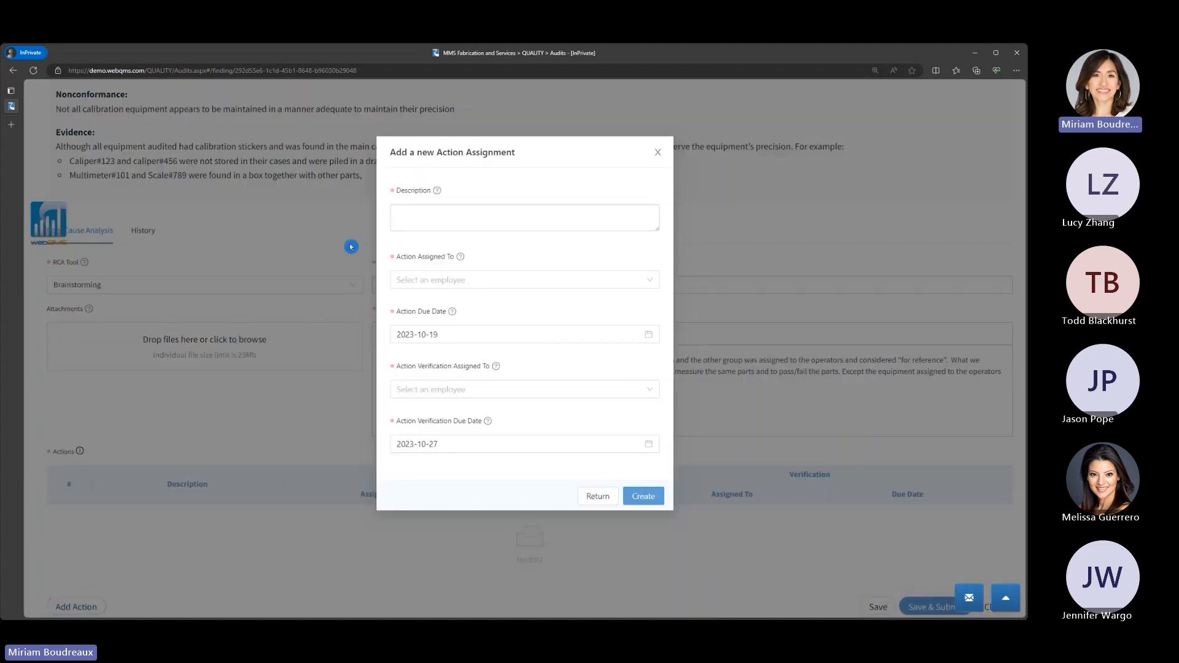
{"action": "key", "text": "alt+Tab"}
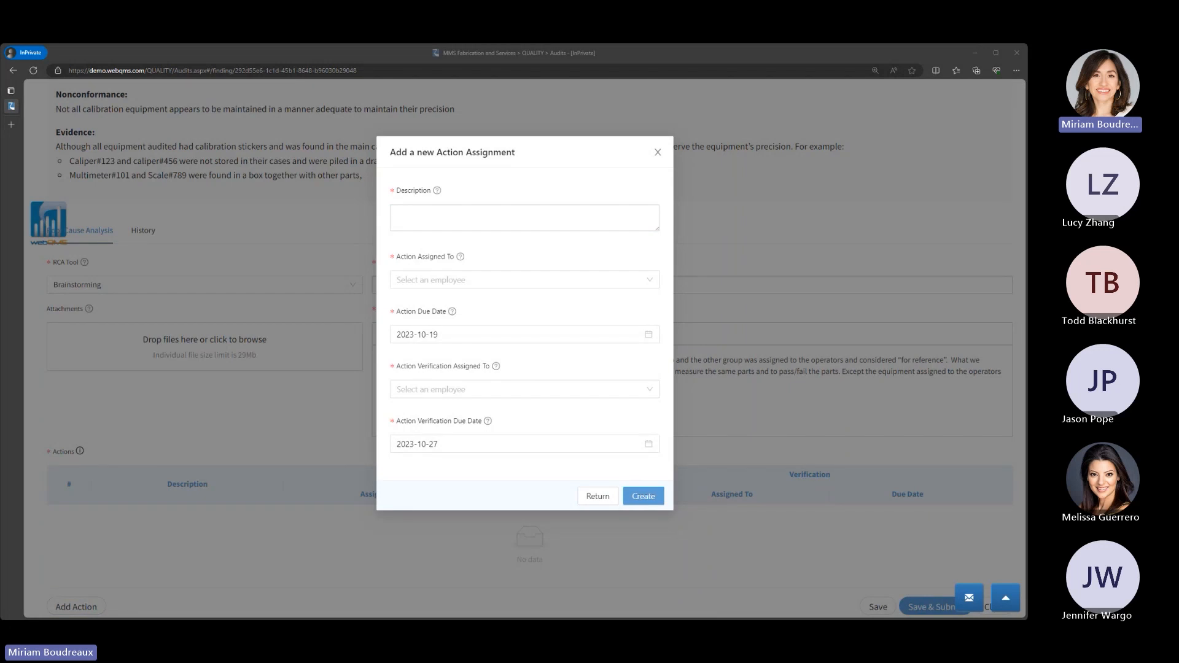
{"action": "left_click", "coordinate": [520, 212]}
{"action": "type", "text": "•\tReclaim all equipment and make it part of the Tool Crib"}
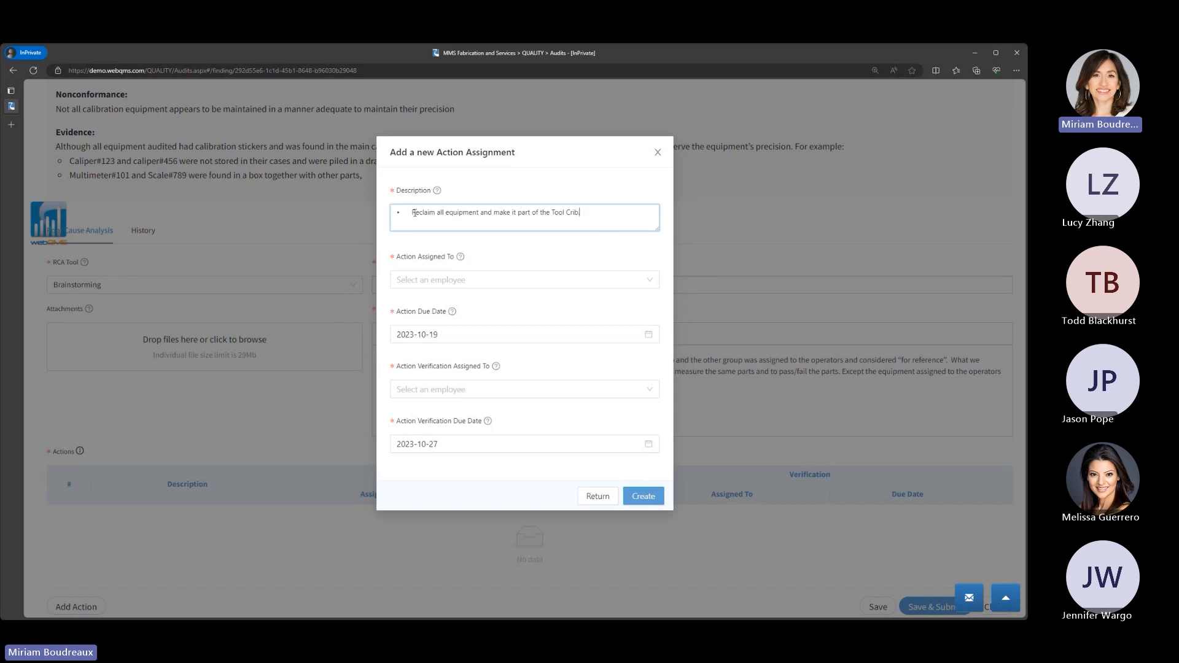
{"action": "key", "text": "Left"}
{"action": "key", "text": "BackSpace"}
{"action": "key", "text": "BackSpace"}
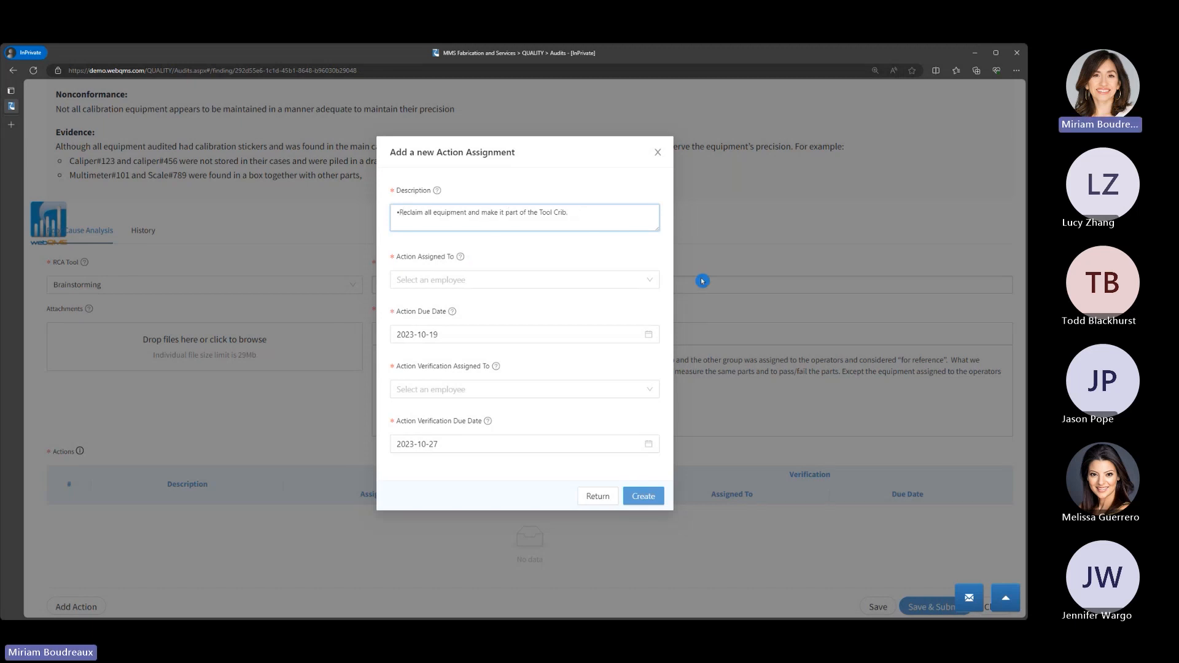
- Assign both the action and its verification to Mireaux Info and create the action assignment
{"action": "left_click", "coordinate": [591, 281]}
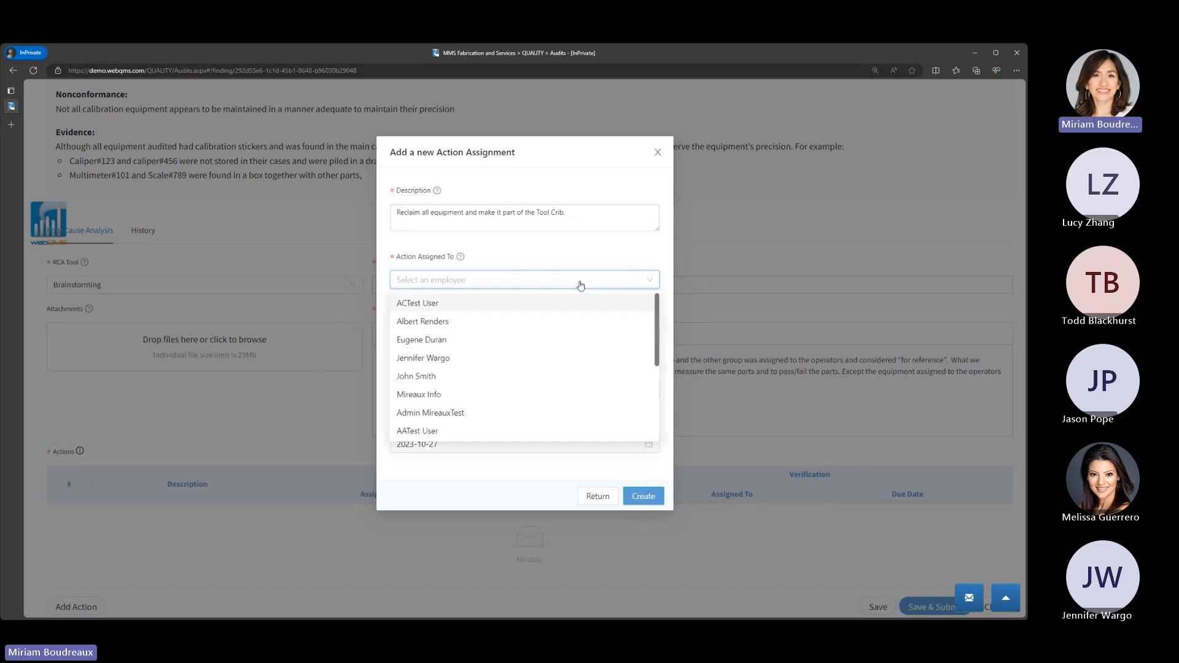
{"action": "left_click", "coordinate": [509, 395]}
{"action": "left_click", "coordinate": [525, 391]}
{"action": "left_click", "coordinate": [471, 496]}
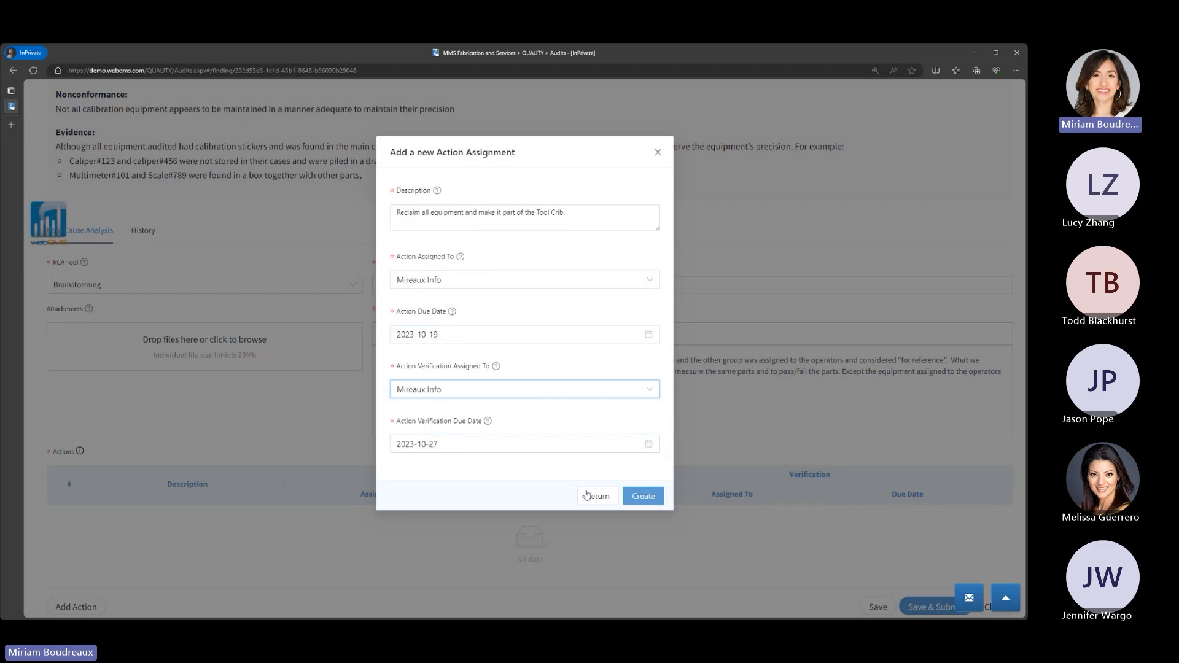
{"action": "left_click", "coordinate": [639, 498]}
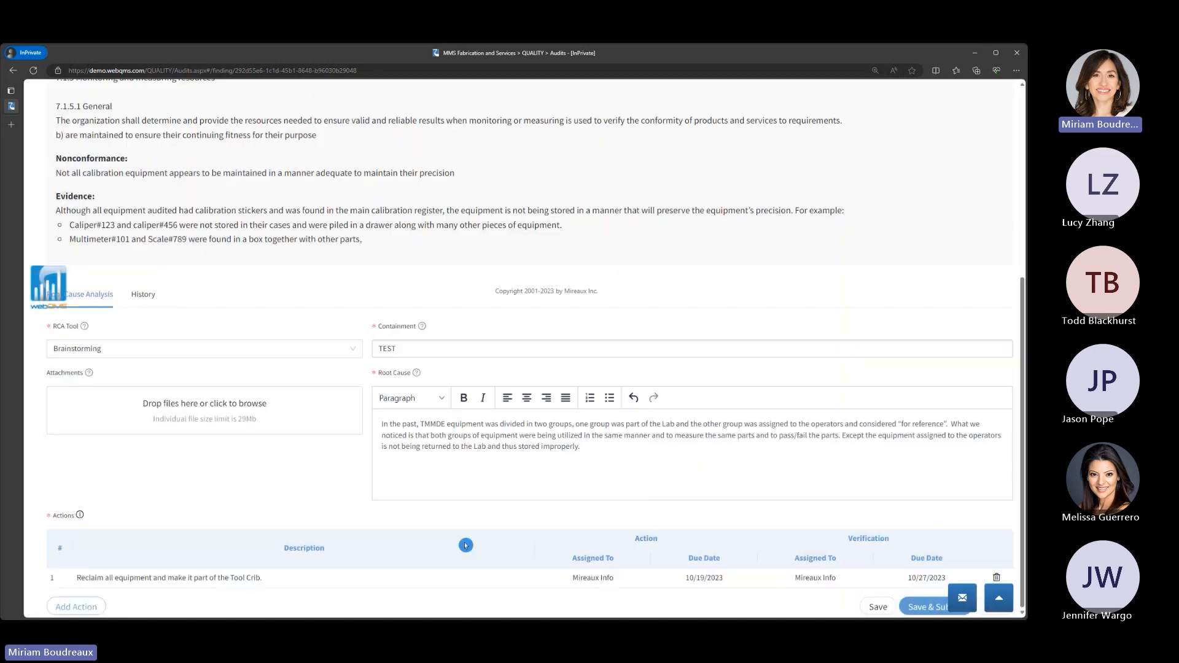
- Add a second action assignment described as "Inspect and ensure all equipment is fit for use and within calibration.", removing the pasted bullet
{"action": "left_click", "coordinate": [76, 607]}
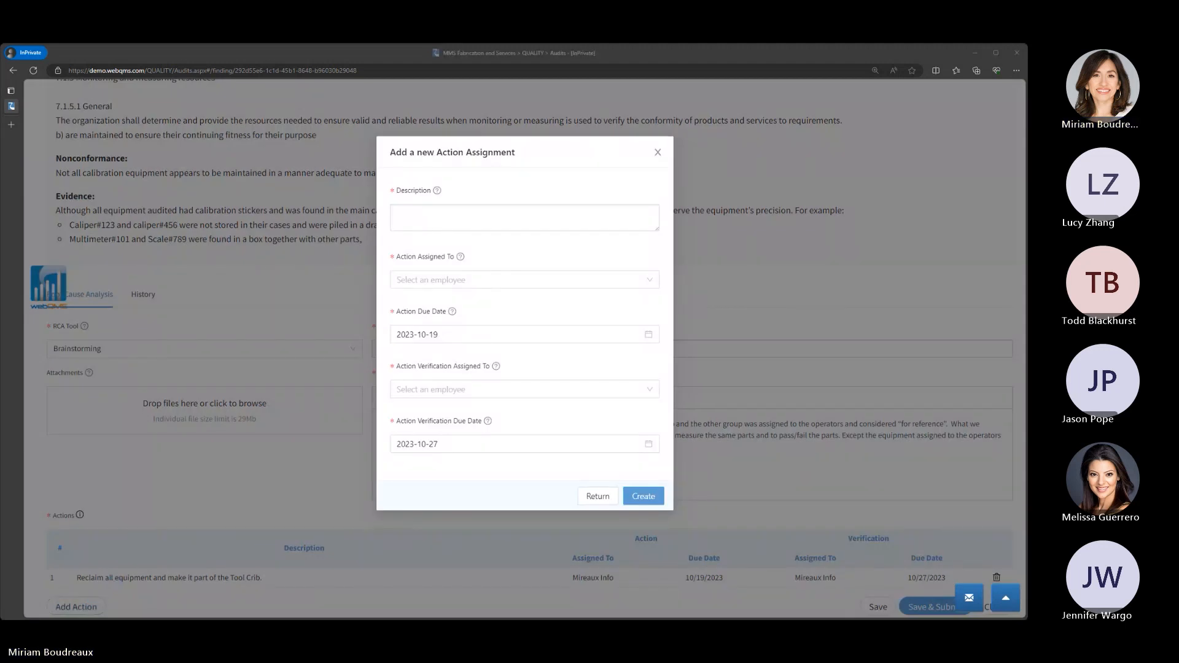
{"action": "left_click", "coordinate": [482, 218]}
{"action": "type", "text": "Inspect and ensure all equipment is fit for use and within calibration."}
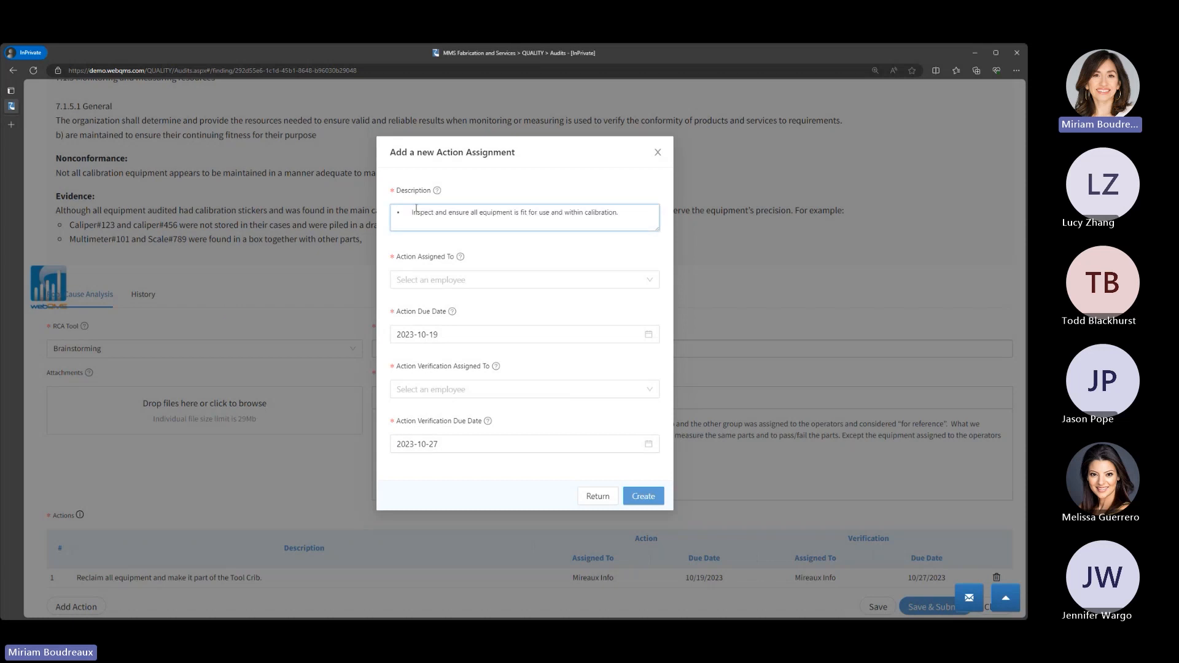
{"action": "key", "text": "BackSpace"}
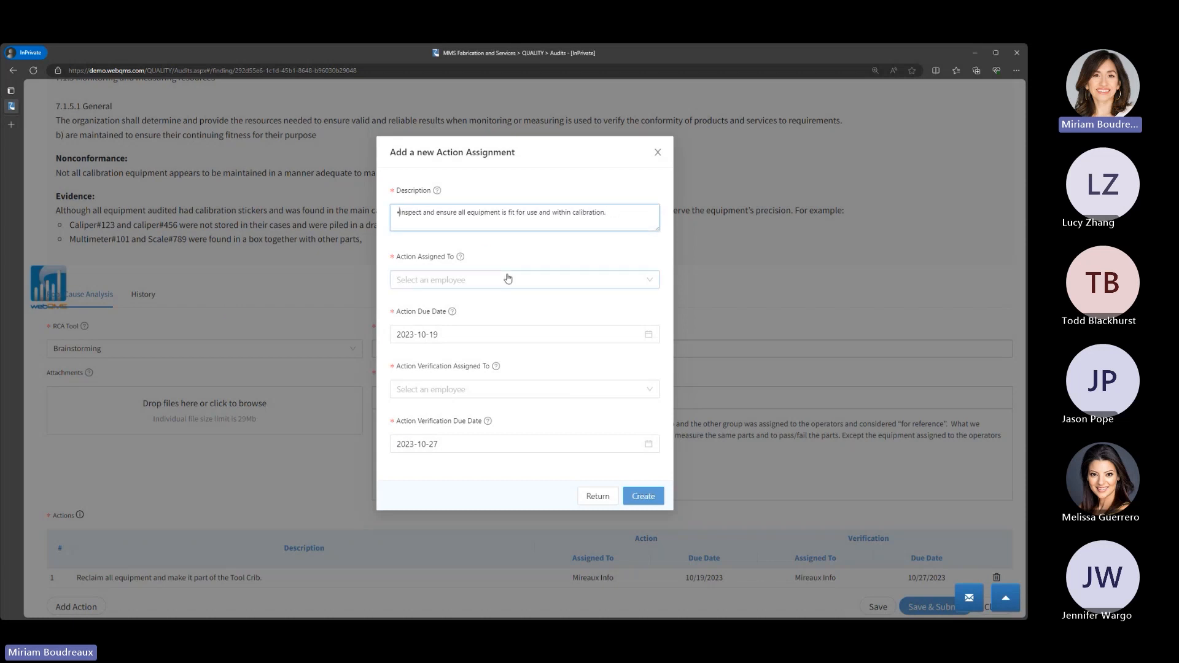
{"action": "key", "text": "BackSpace"}
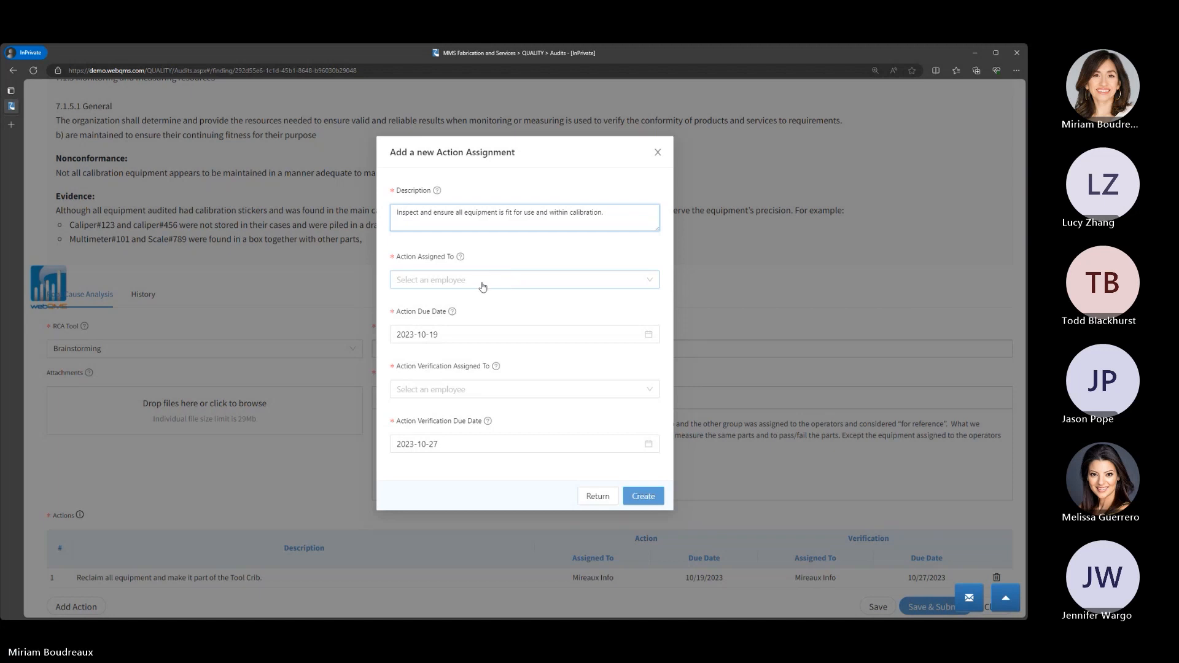
- Assign both this inspection action and its verification to the third employee listed and create the action assignment
{"action": "left_click", "coordinate": [483, 287]}
{"action": "left_click", "coordinate": [473, 342]}
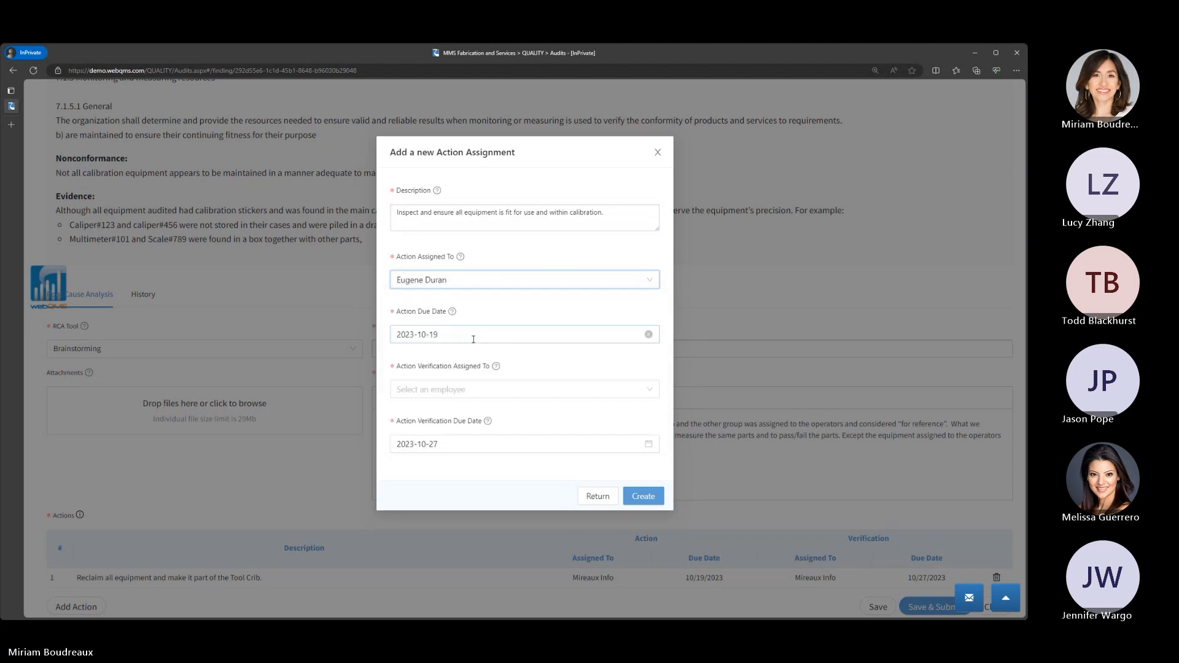
{"action": "left_click", "coordinate": [483, 390]}
{"action": "left_click", "coordinate": [459, 449]}
{"action": "left_click", "coordinate": [643, 497]}
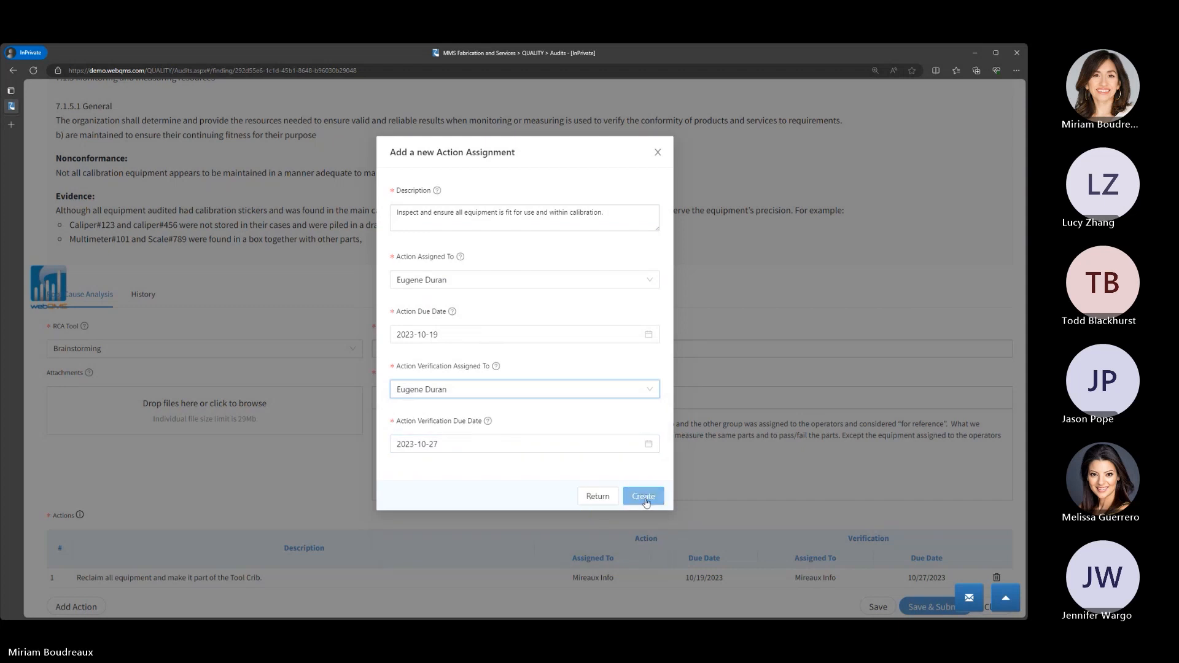
- Add a third action described as "Modify the process so that all TMMDE will have to be checked in and checked out.", without the pasted bullet
{"action": "scroll", "coordinate": [310, 569], "scroll_direction": "down", "scroll_amount": 1}
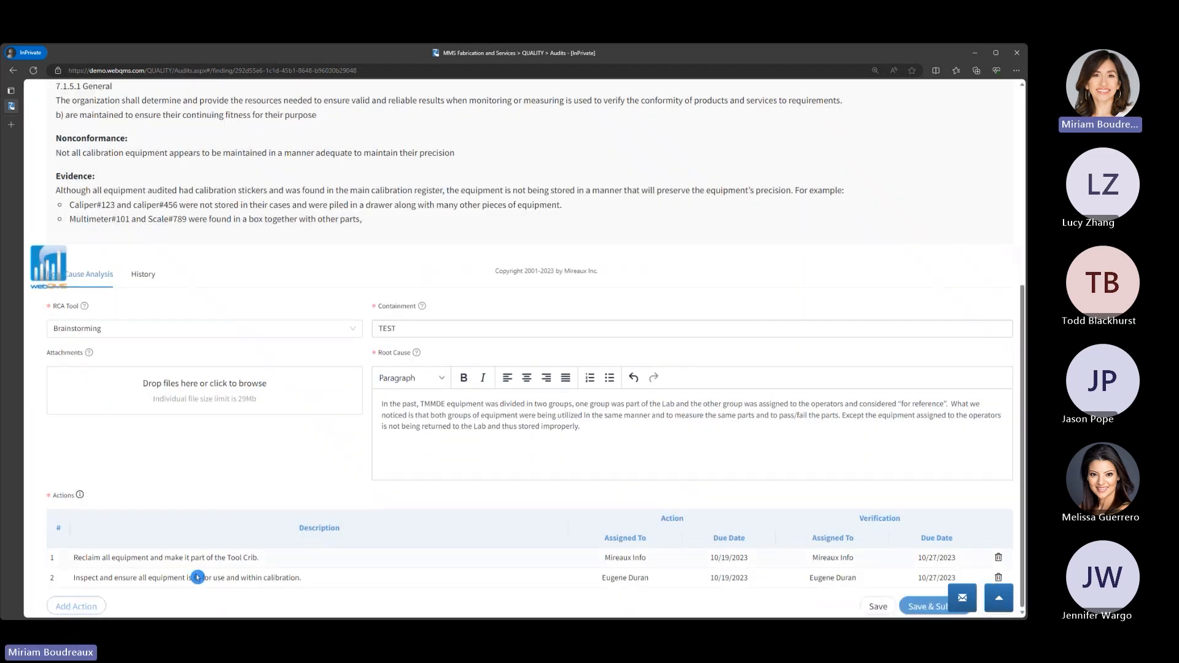
{"action": "left_click", "coordinate": [92, 607]}
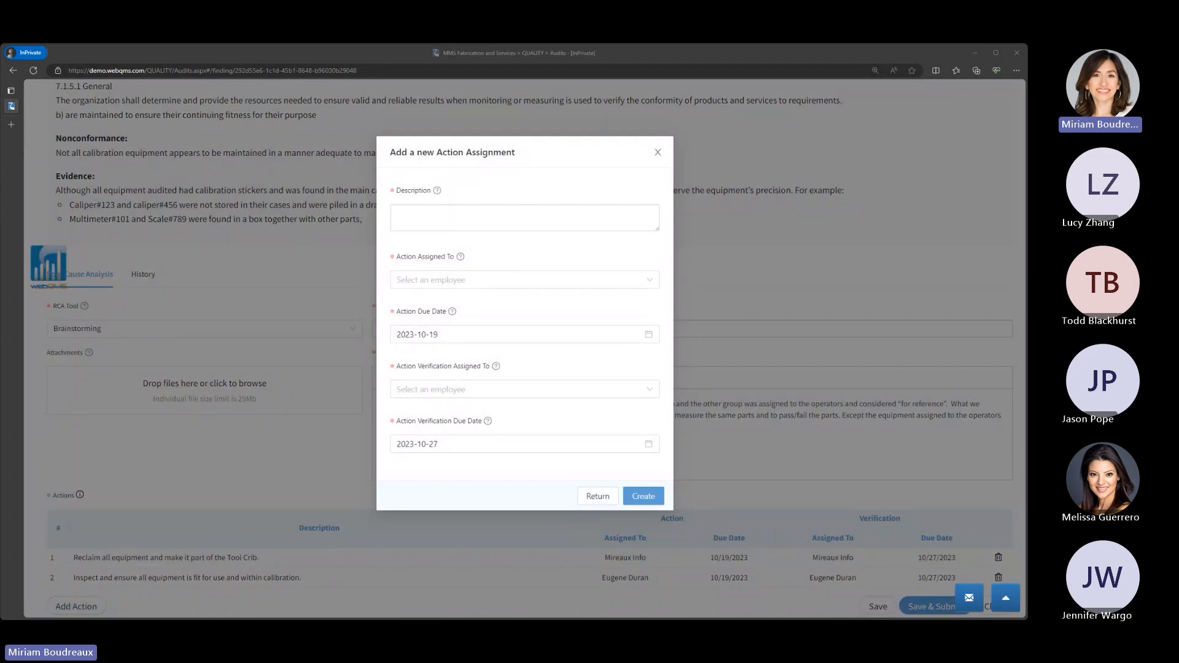
{"action": "left_click", "coordinate": [486, 217]}
{"action": "type", "text": "•\tModify the process so that all TMMDE will have to be checked in and checked out."}
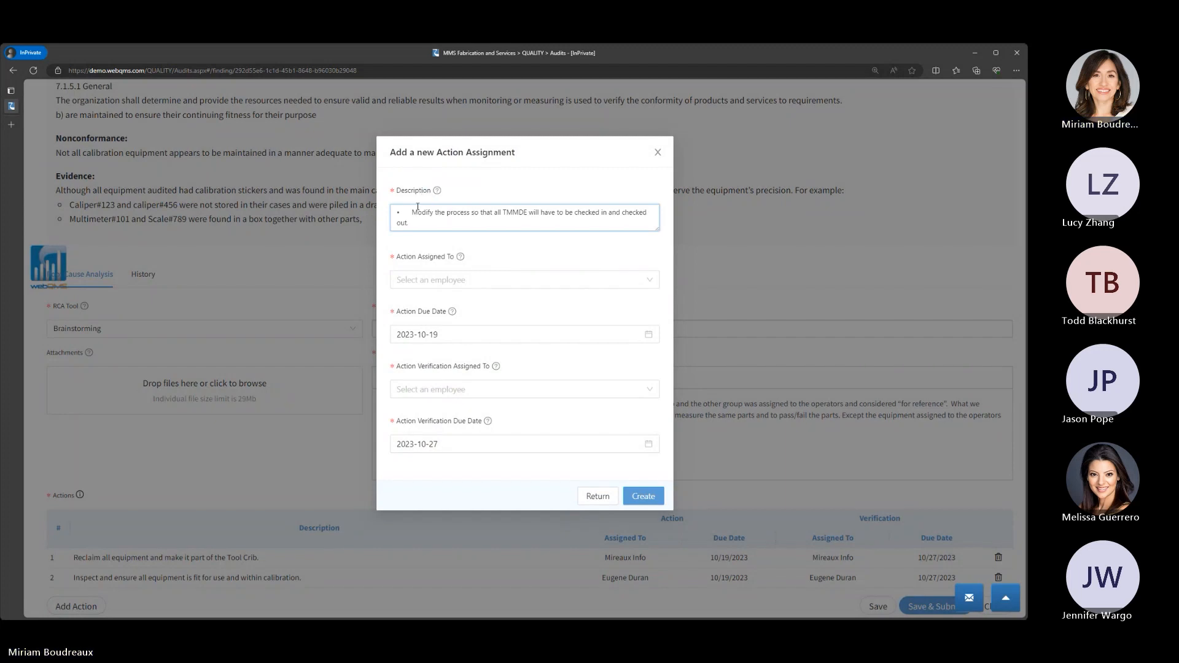
{"action": "key", "text": "BackSpace"}
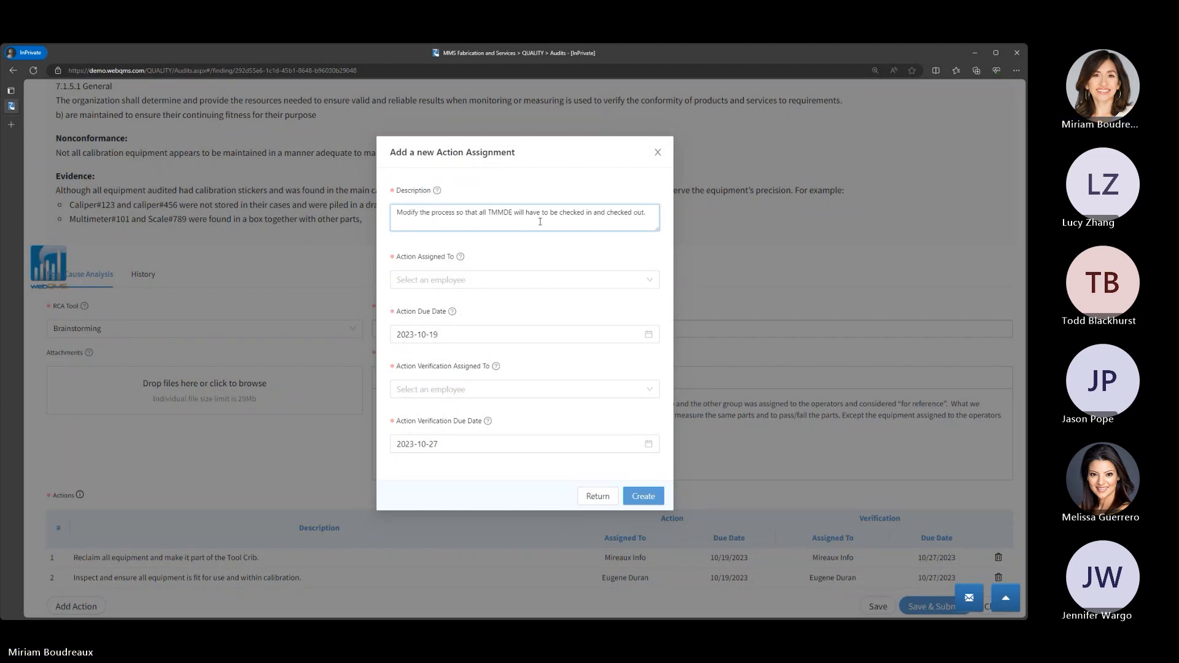
- Assign both the process-change action and its verification to the fourth employee listed and create the action assignment
{"action": "left_click", "coordinate": [519, 281]}
{"action": "left_click", "coordinate": [479, 358]}
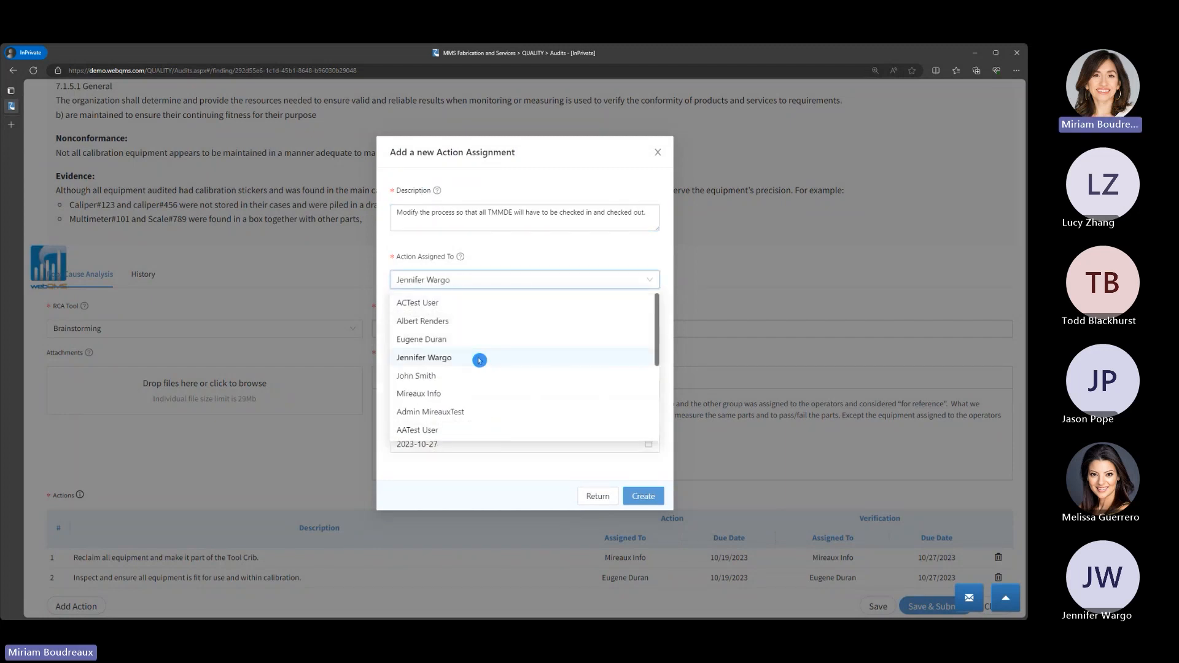
{"action": "left_click", "coordinate": [501, 396]}
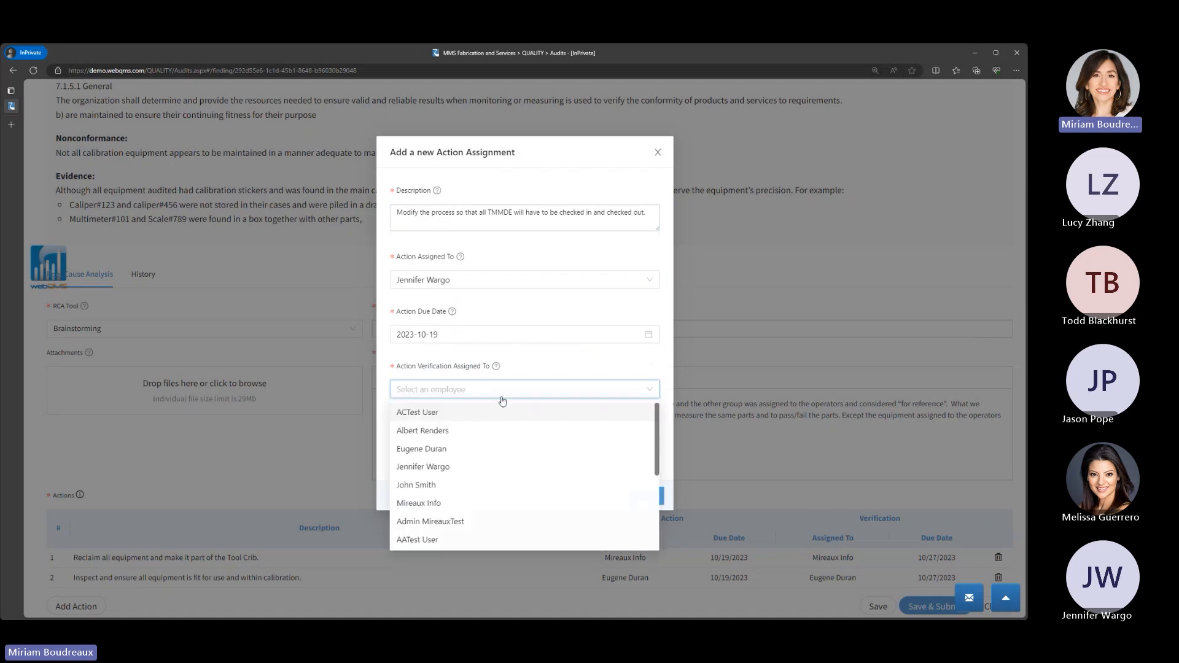
{"action": "left_click", "coordinate": [452, 468]}
{"action": "left_click", "coordinate": [643, 496]}
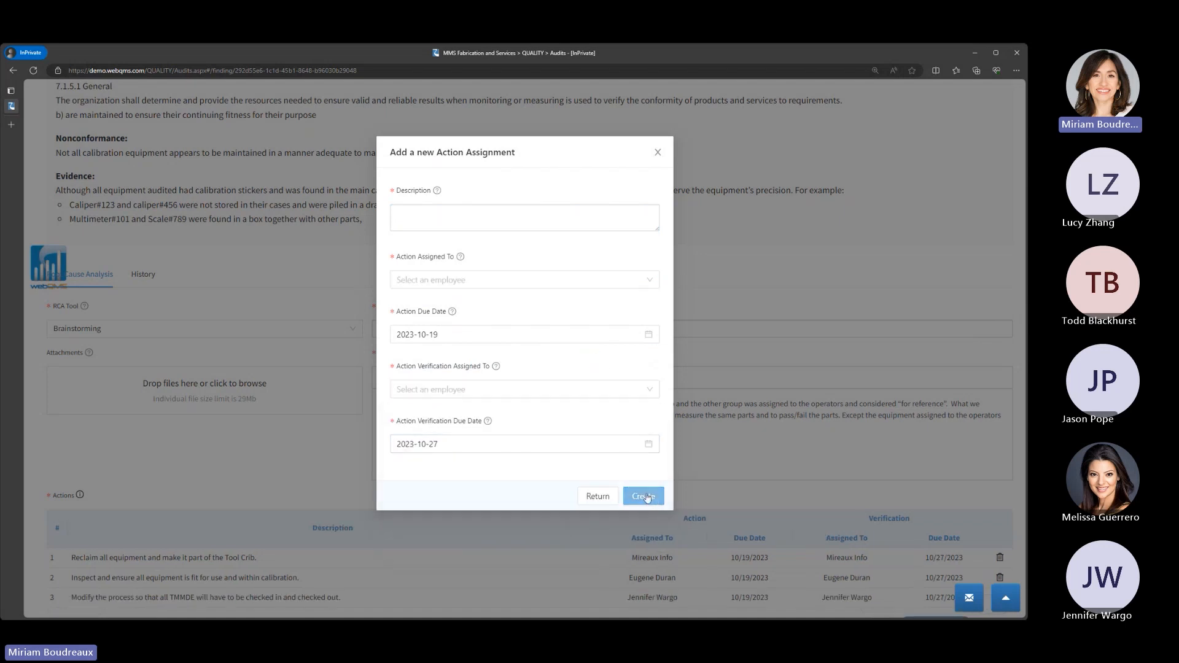
- Save and submit NCN-1's root cause analysis and open the finding's Actions & Verification section
{"action": "scroll", "coordinate": [313, 292], "scroll_direction": "down", "scroll_amount": 1}
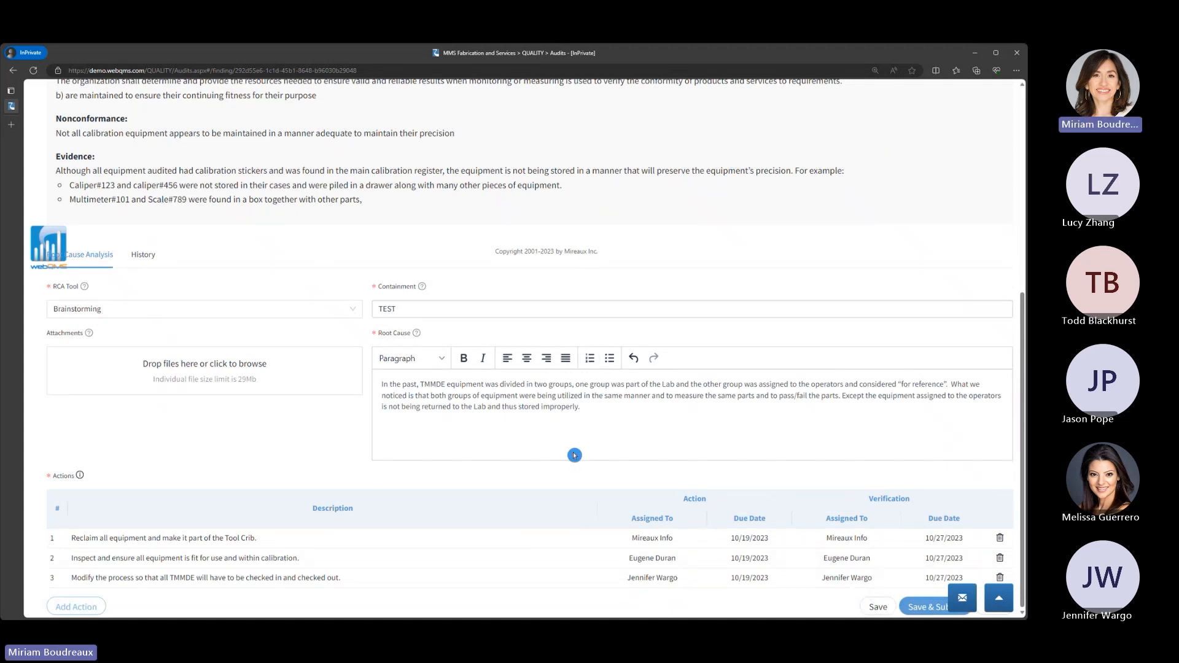
{"action": "left_click", "coordinate": [911, 607]}
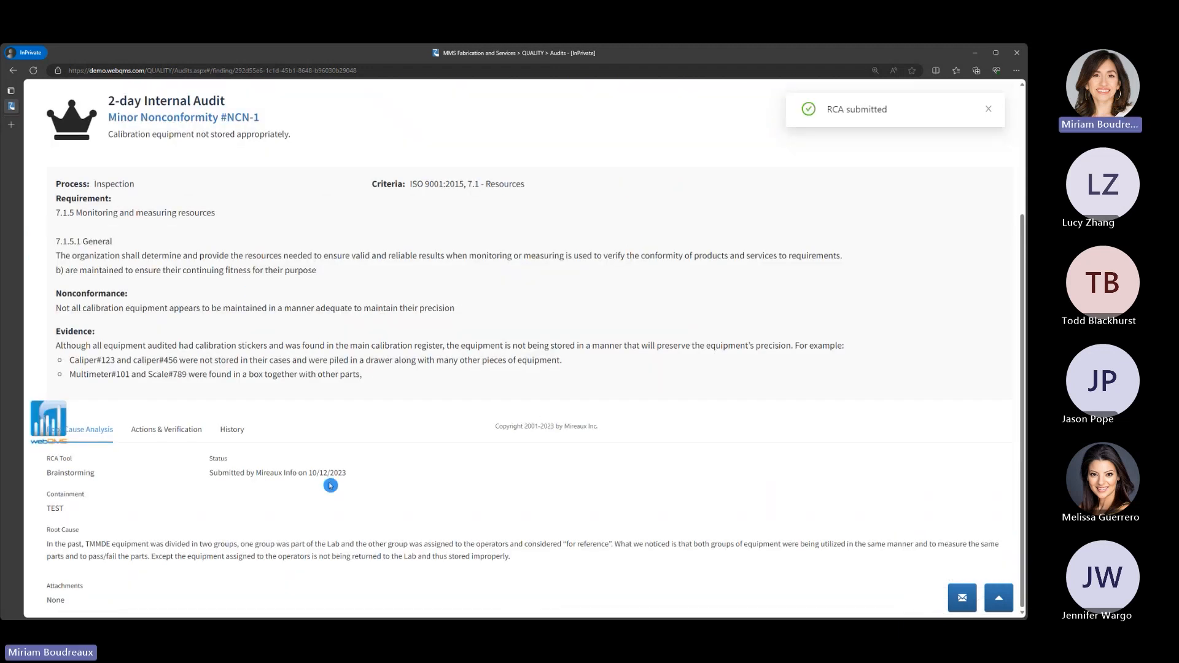
{"action": "left_click", "coordinate": [170, 437]}
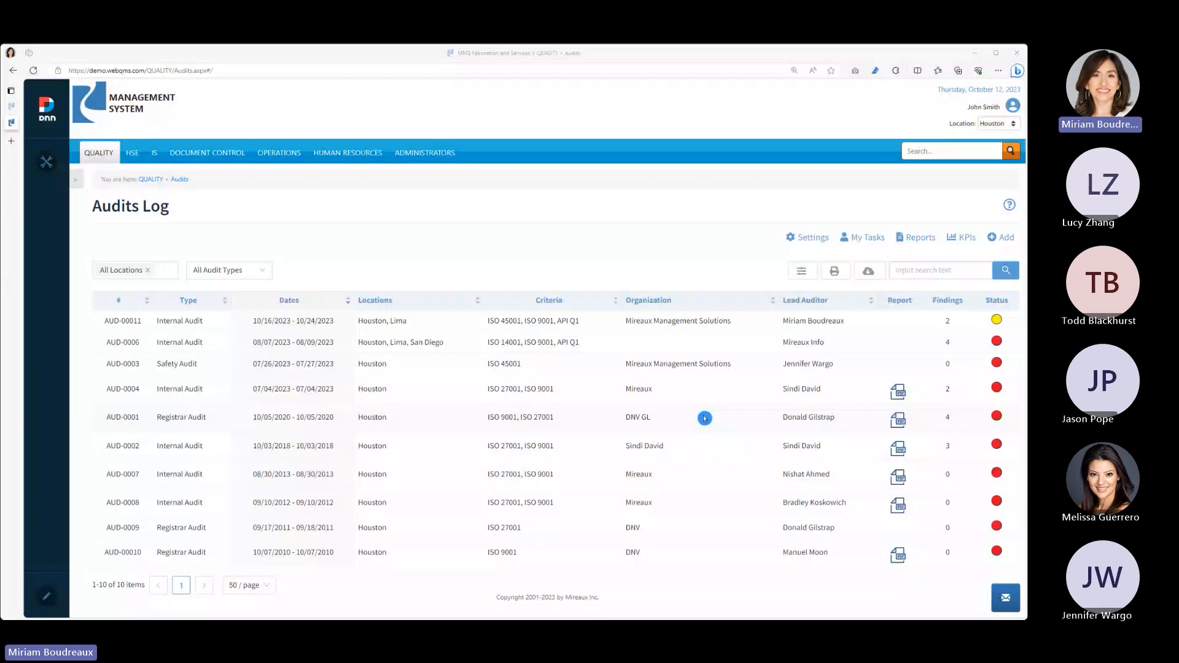
- In the other browser window's Audits Log, open AUD-00011, review observation OBS-1's history and return to the audit details
{"action": "left_click", "coordinate": [114, 325]}
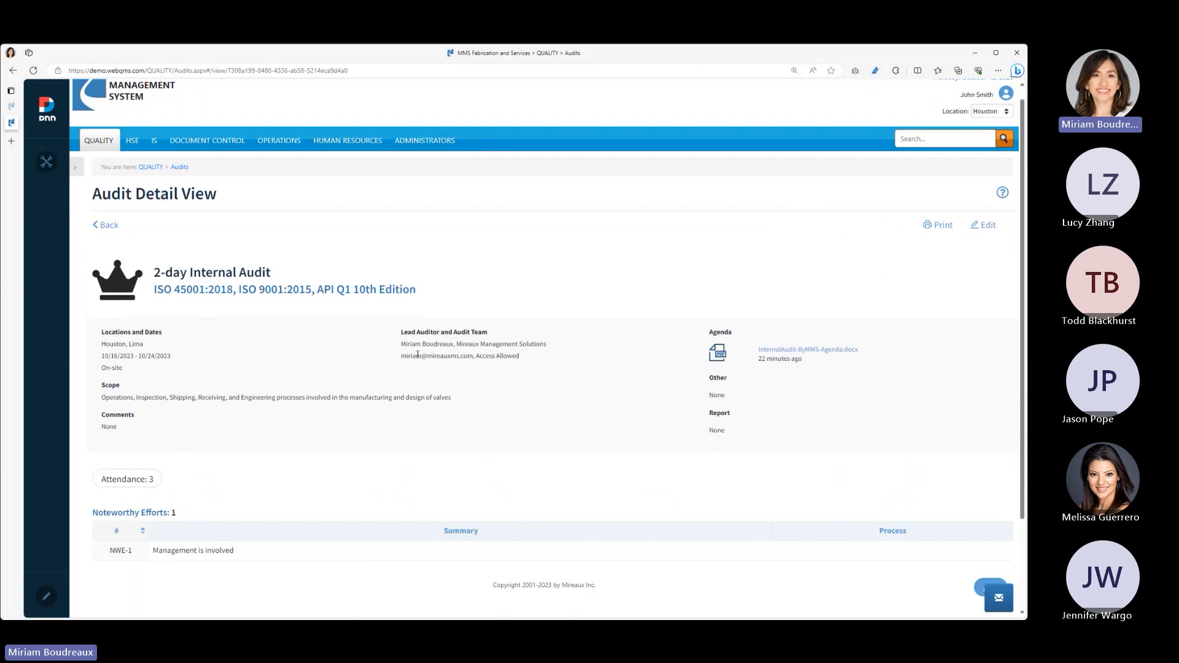
{"action": "scroll", "coordinate": [433, 367], "scroll_direction": "down", "scroll_amount": 2}
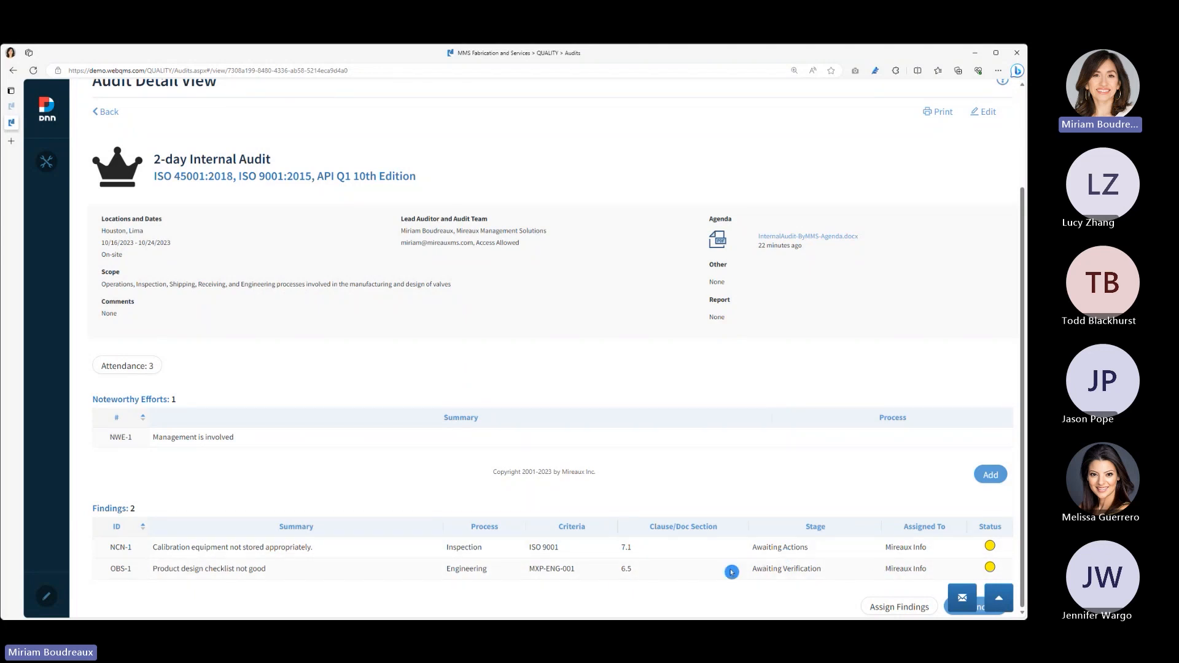
{"action": "left_click", "coordinate": [691, 568]}
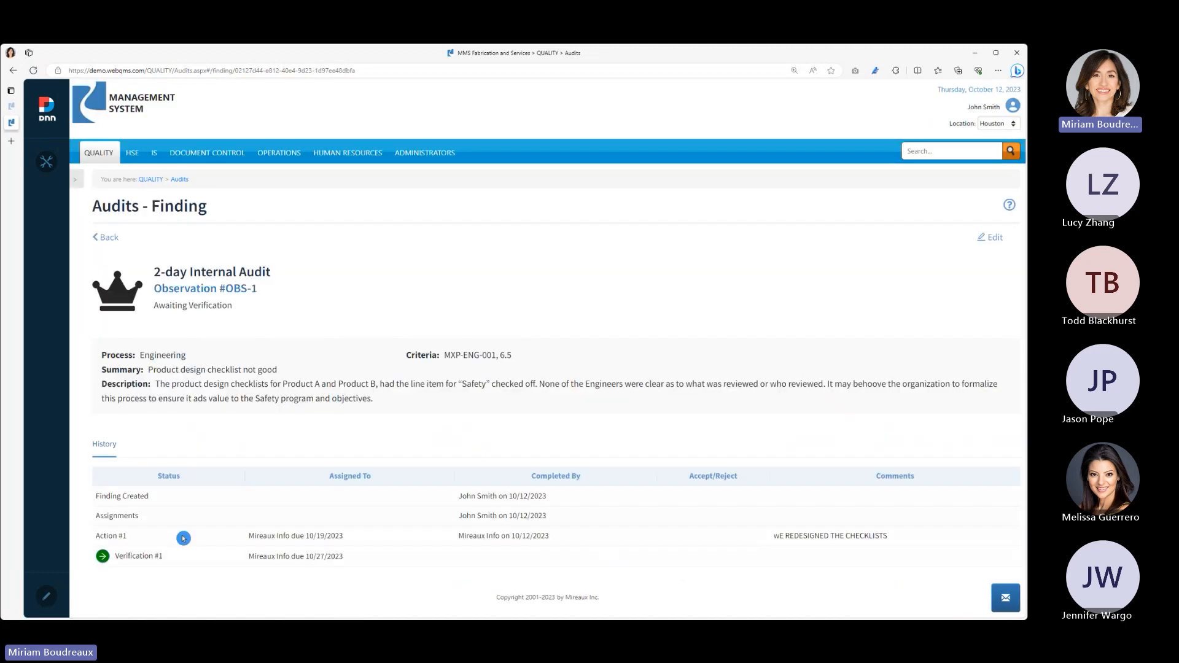
{"action": "left_click", "coordinate": [110, 241]}
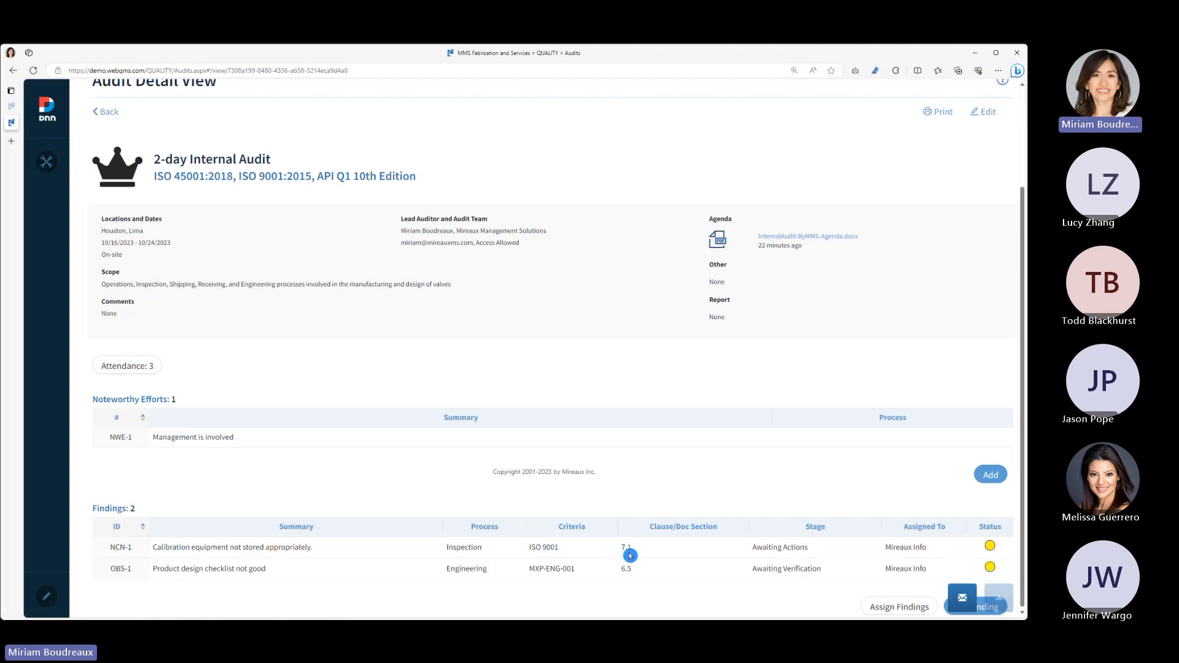
- Open nonconformity NCN-1, review its actions and history of assignments, and return to the Audits Log
{"action": "left_click", "coordinate": [808, 547]}
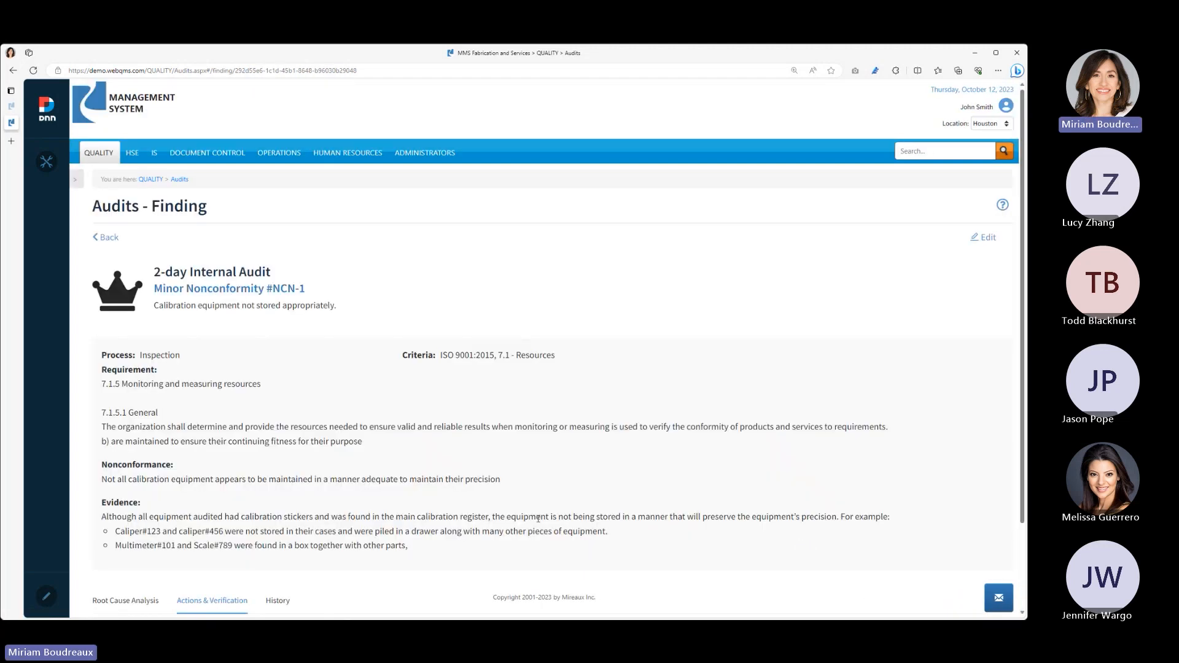
{"action": "scroll", "coordinate": [538, 519], "scroll_direction": "down", "scroll_amount": 2}
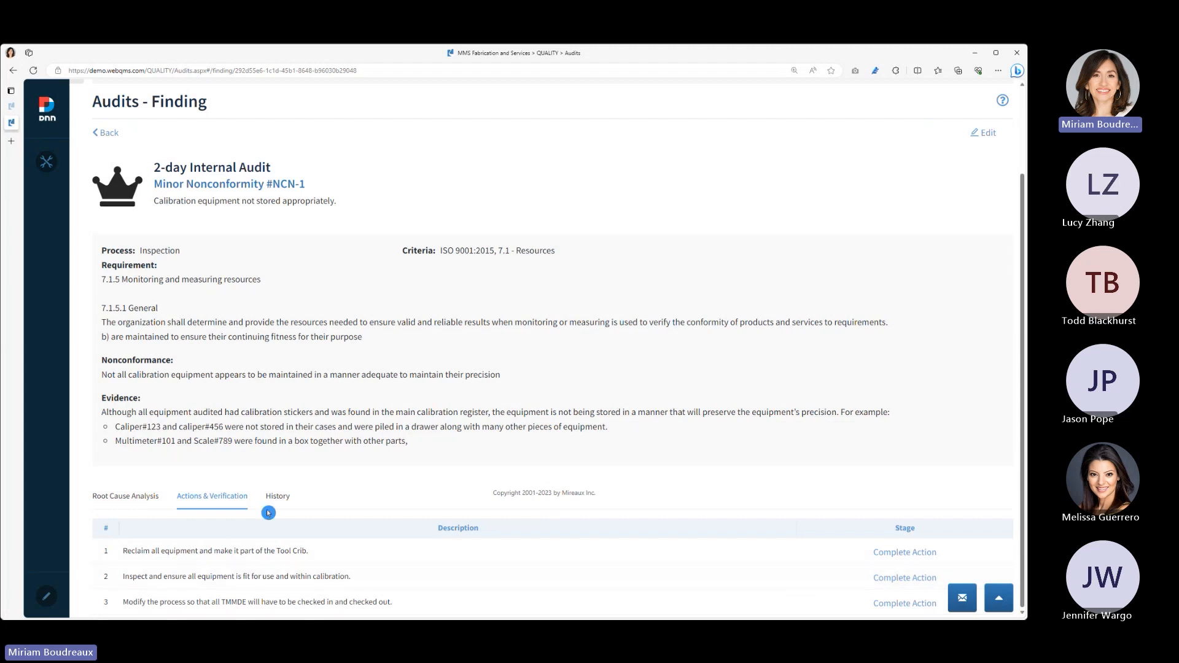
{"action": "left_click", "coordinate": [286, 497]}
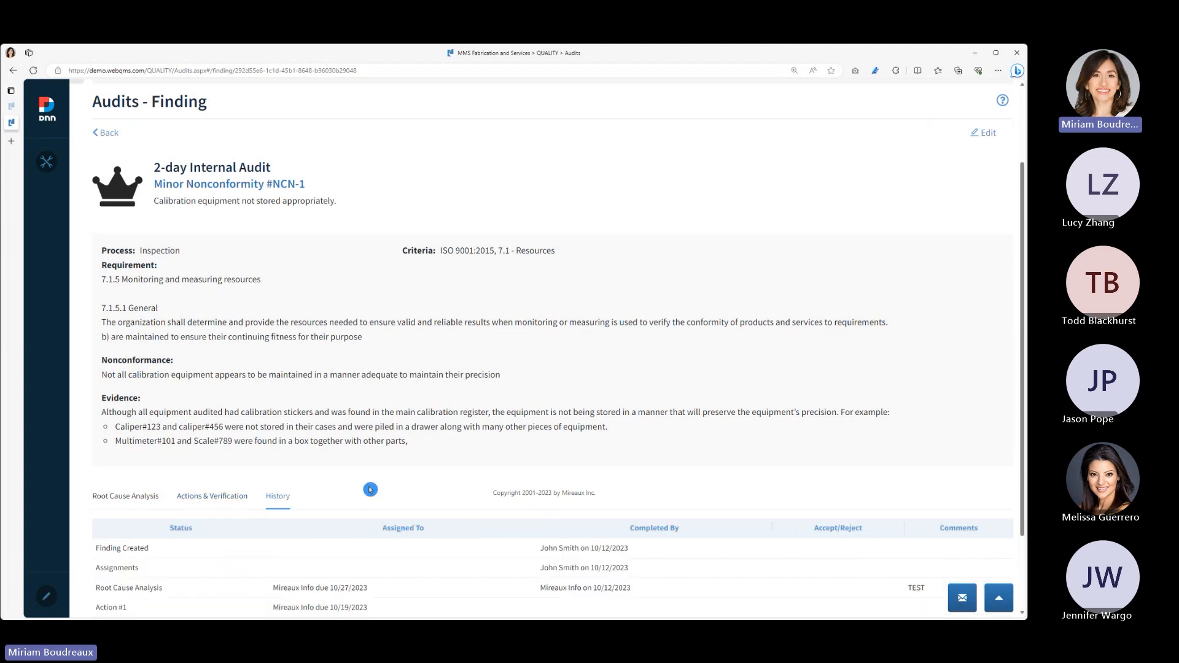
{"action": "scroll", "coordinate": [372, 486], "scroll_direction": "down", "scroll_amount": 2}
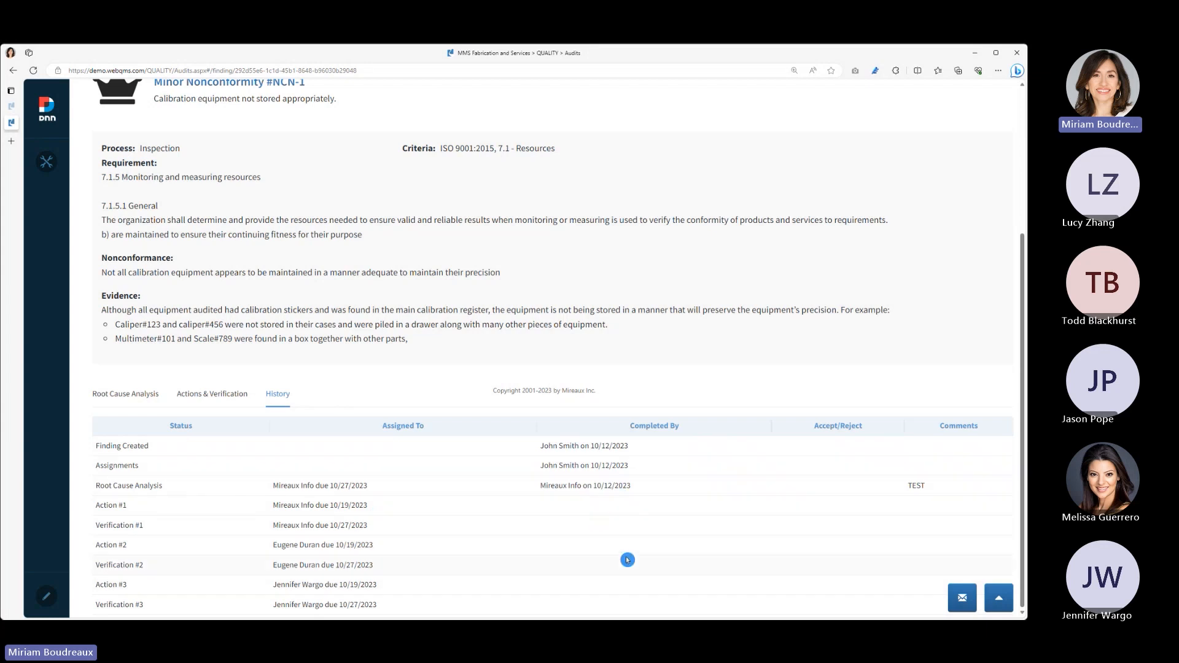
{"action": "scroll", "coordinate": [627, 559], "scroll_direction": "up", "scroll_amount": 4}
{"action": "left_click", "coordinate": [106, 237]}
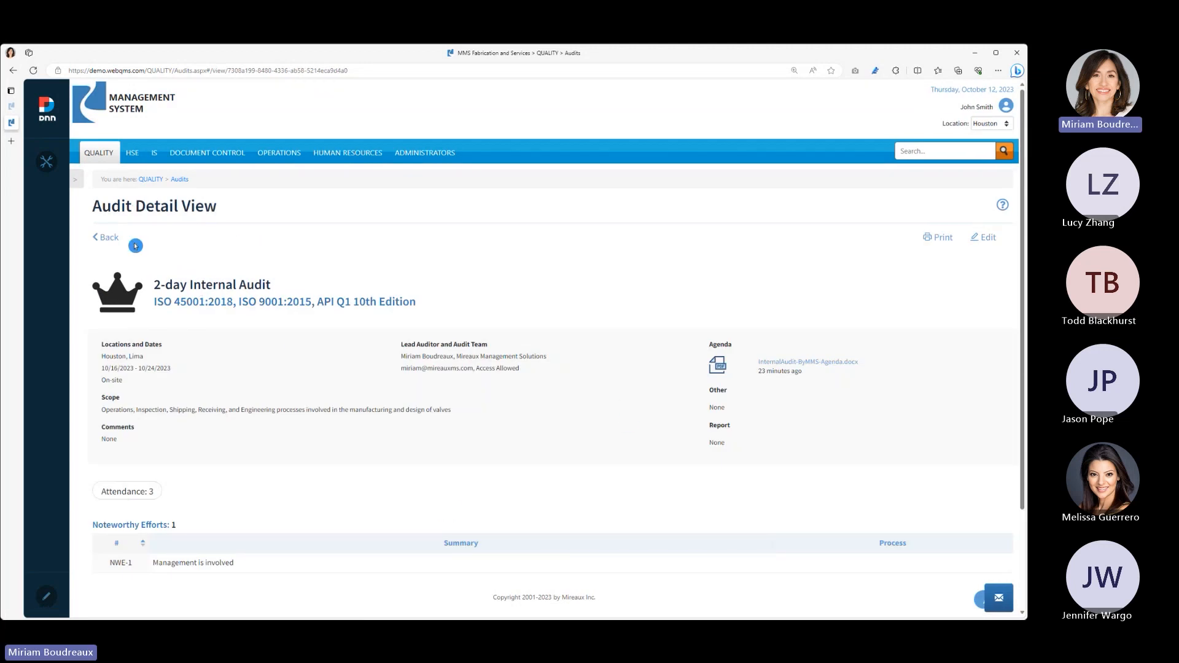
{"action": "left_click", "coordinate": [113, 244]}
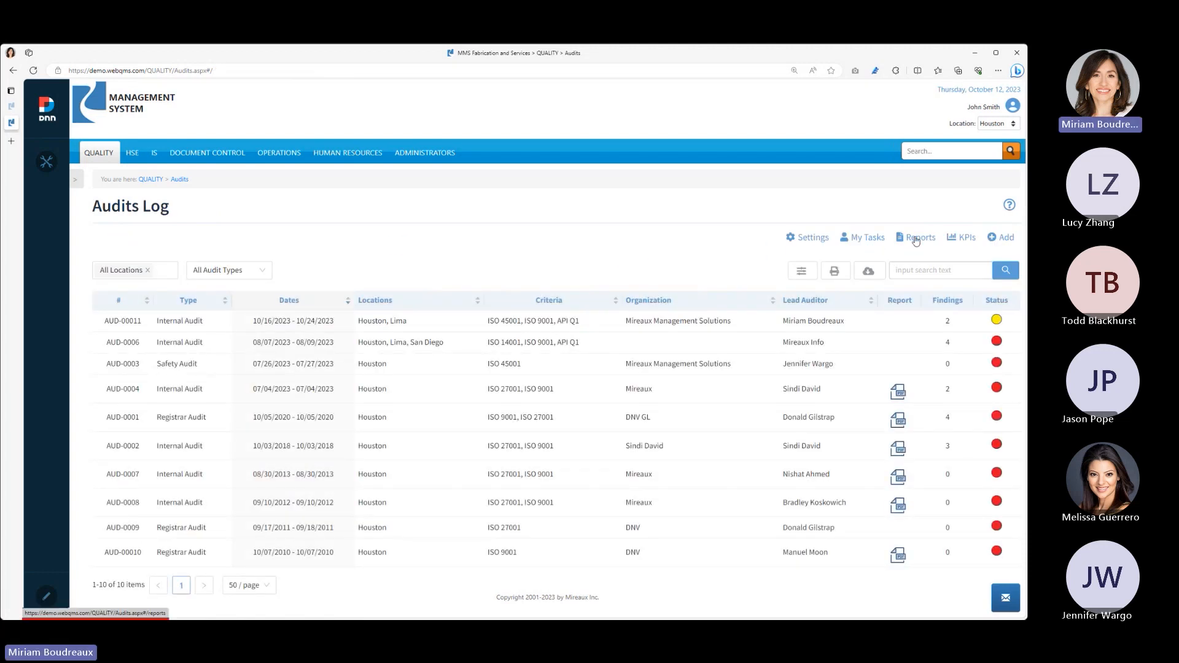
- Open the audit reports, examine AUD-0001's findings and the full List of Findings, and return to the Audits Log
{"action": "left_click", "coordinate": [916, 240]}
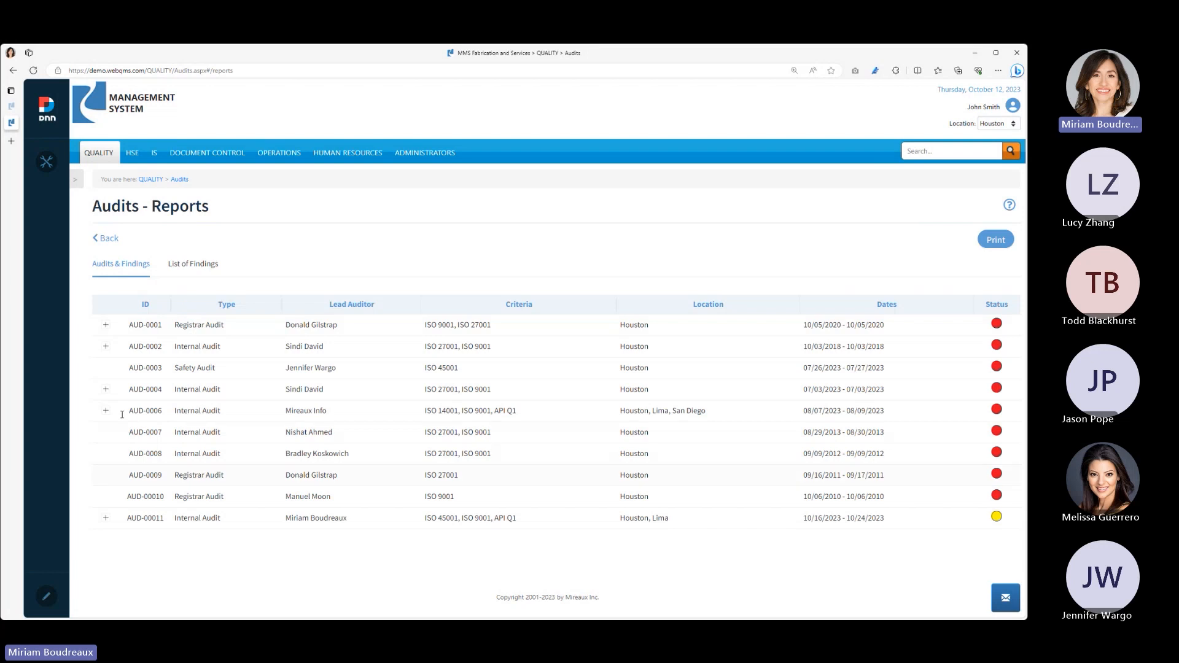
{"action": "left_click", "coordinate": [106, 326]}
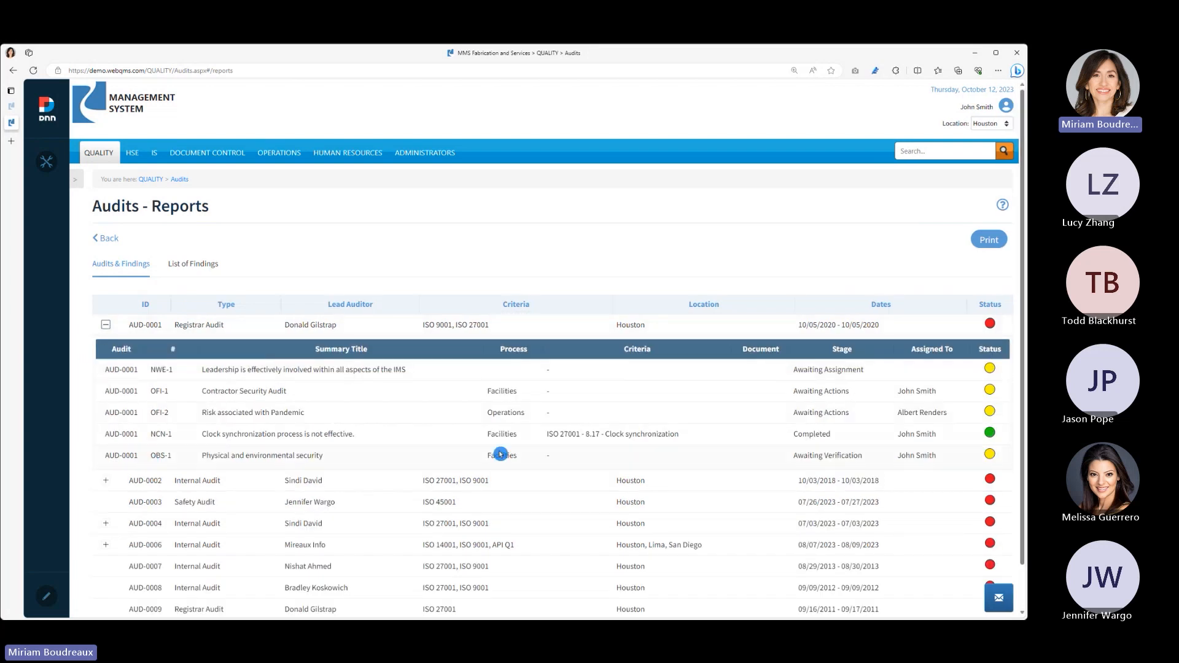
{"action": "left_click", "coordinate": [105, 325]}
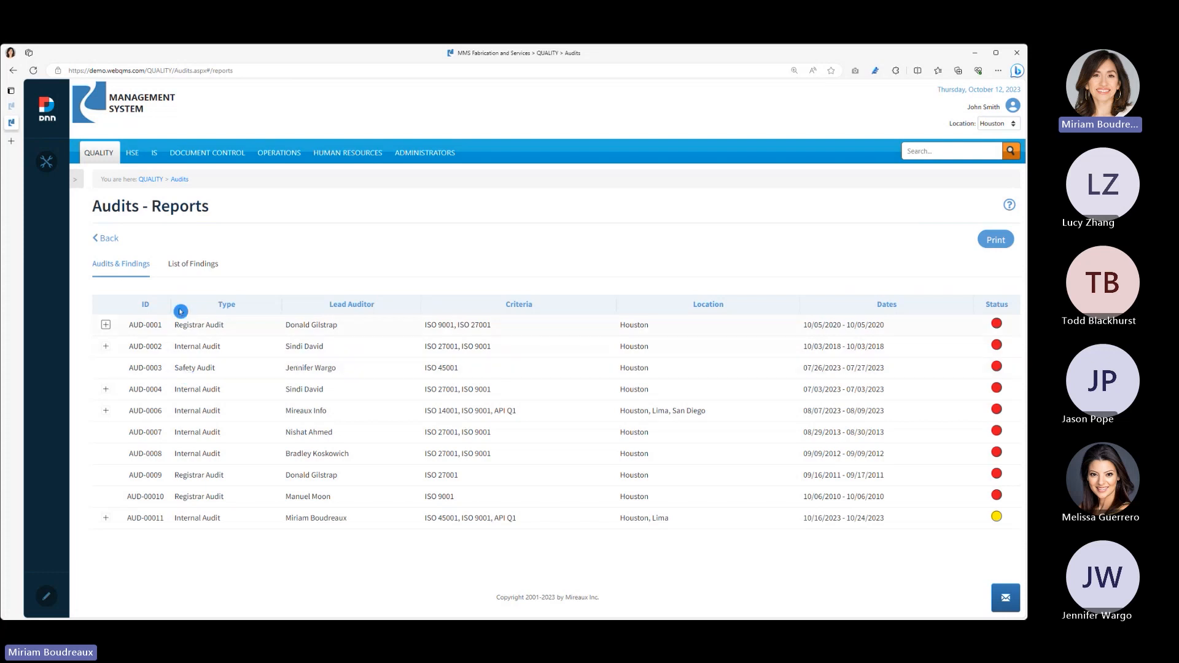
{"action": "left_click", "coordinate": [198, 269]}
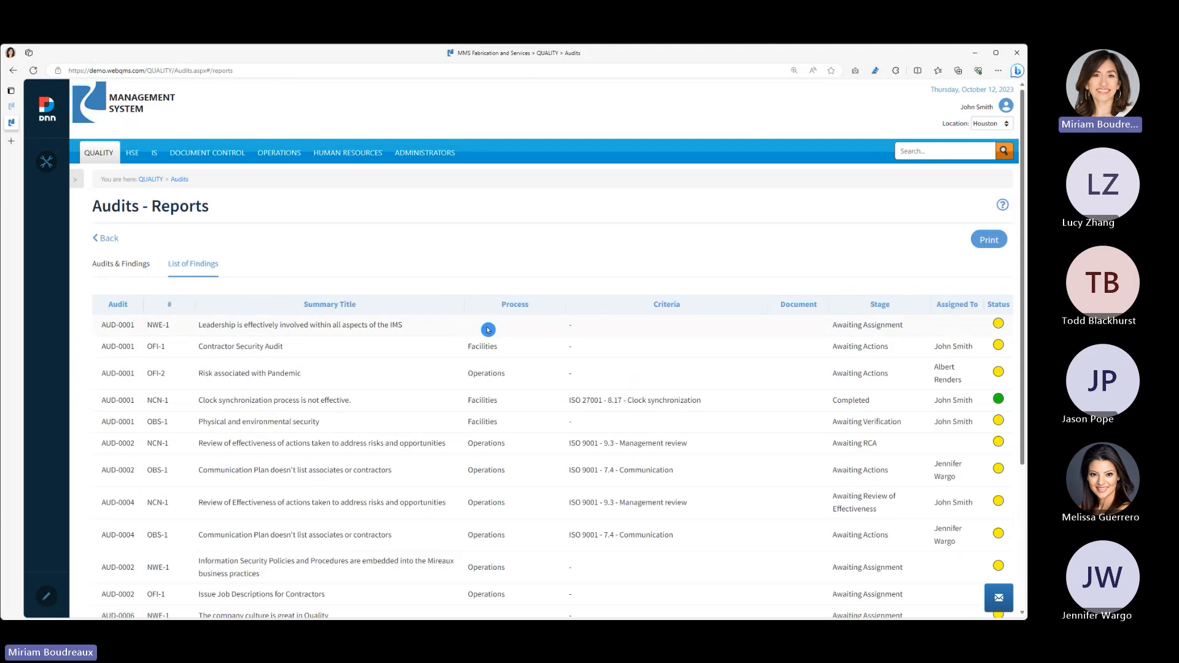
{"action": "left_click", "coordinate": [105, 243]}
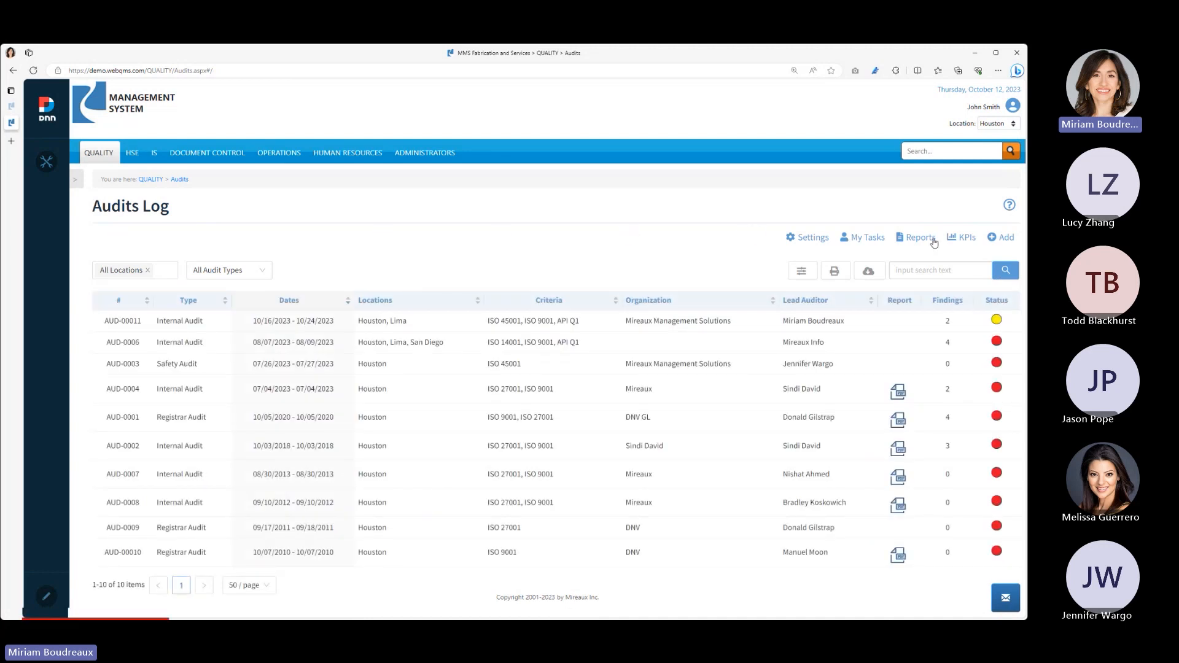
- Open the audit KPIs and examine the available Location and Criteria filter options without choosing any
{"action": "left_click", "coordinate": [959, 241]}
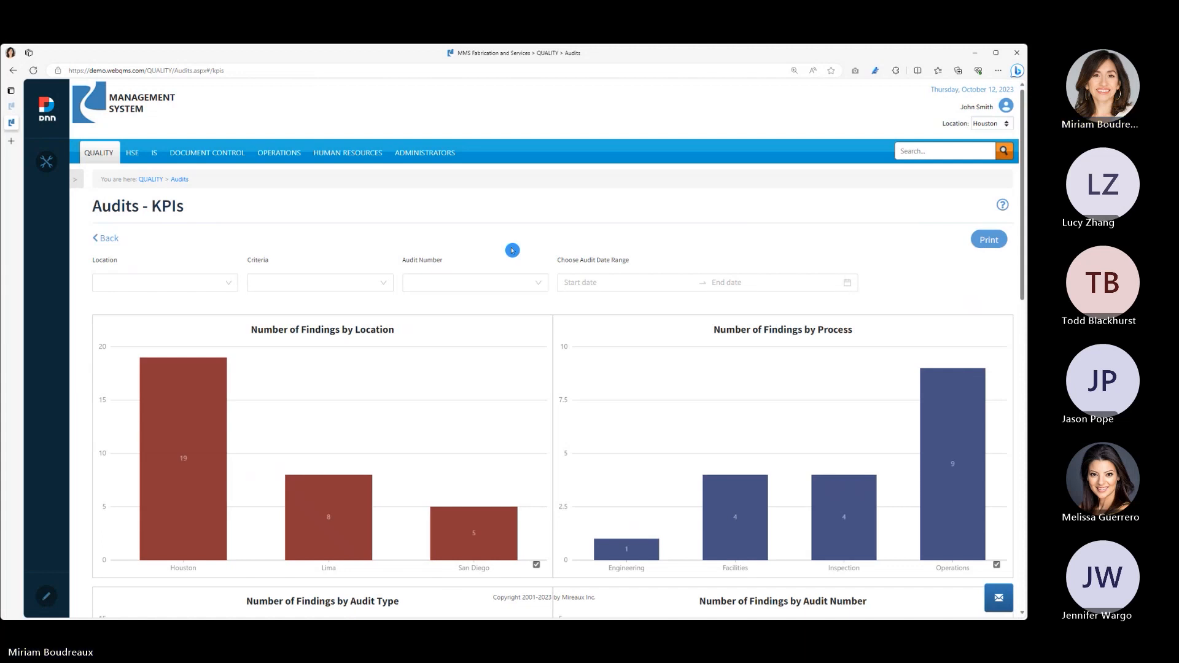
{"action": "left_click", "coordinate": [230, 287]}
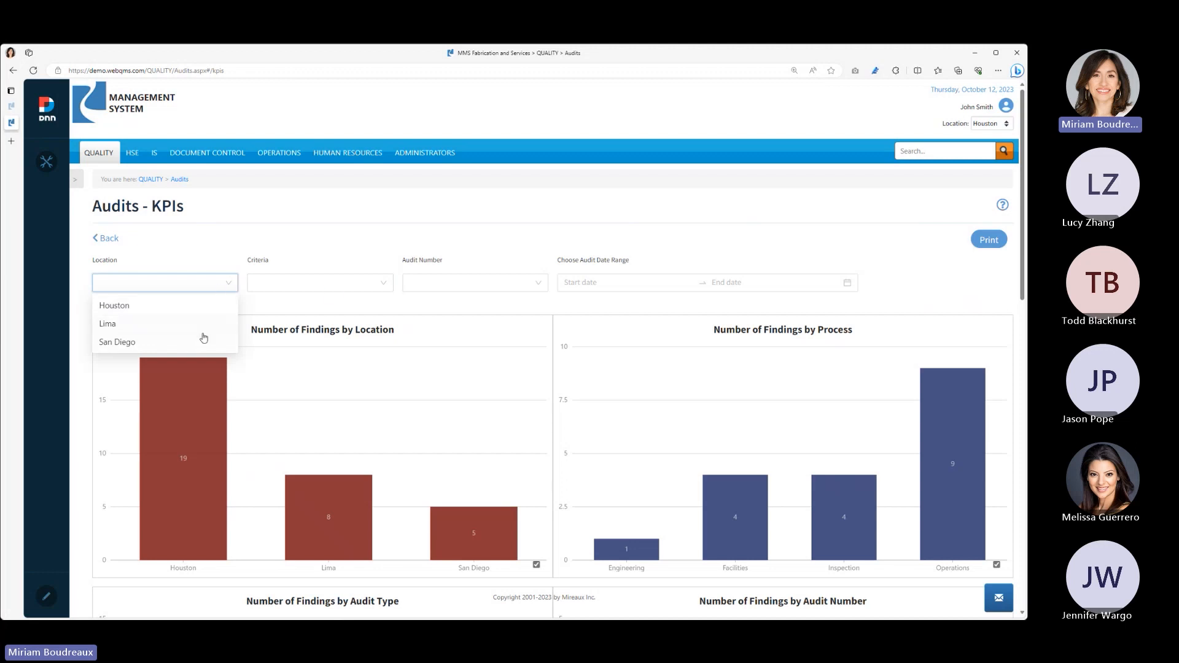
{"action": "left_click", "coordinate": [342, 288]}
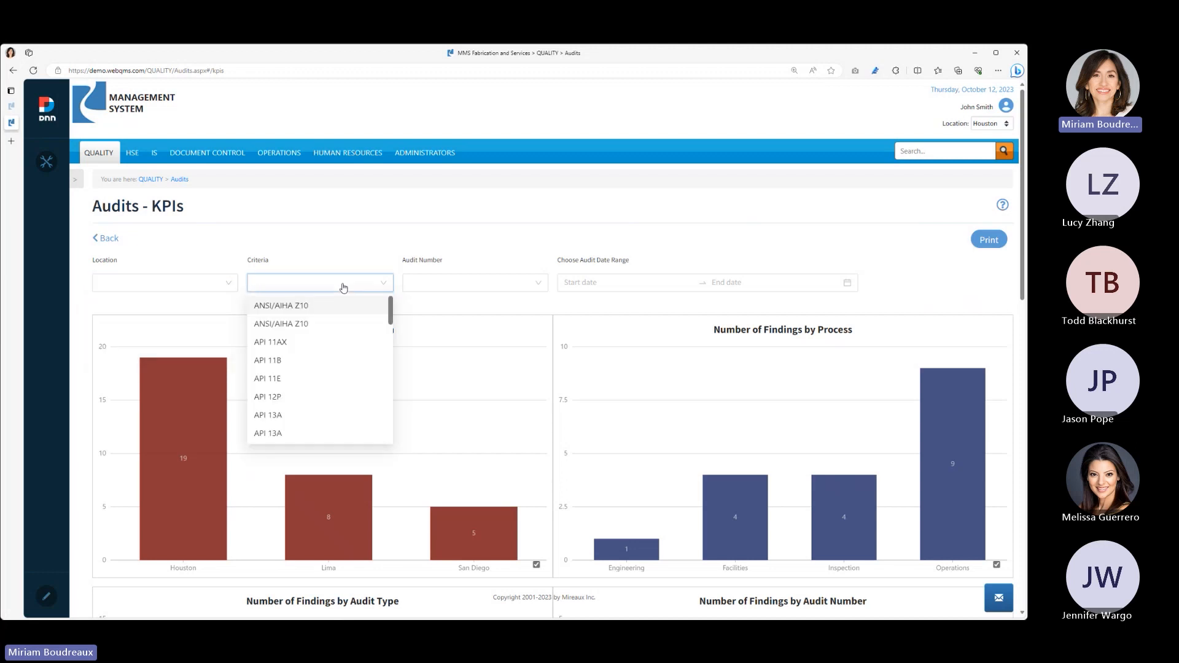
{"action": "left_click", "coordinate": [359, 257]}
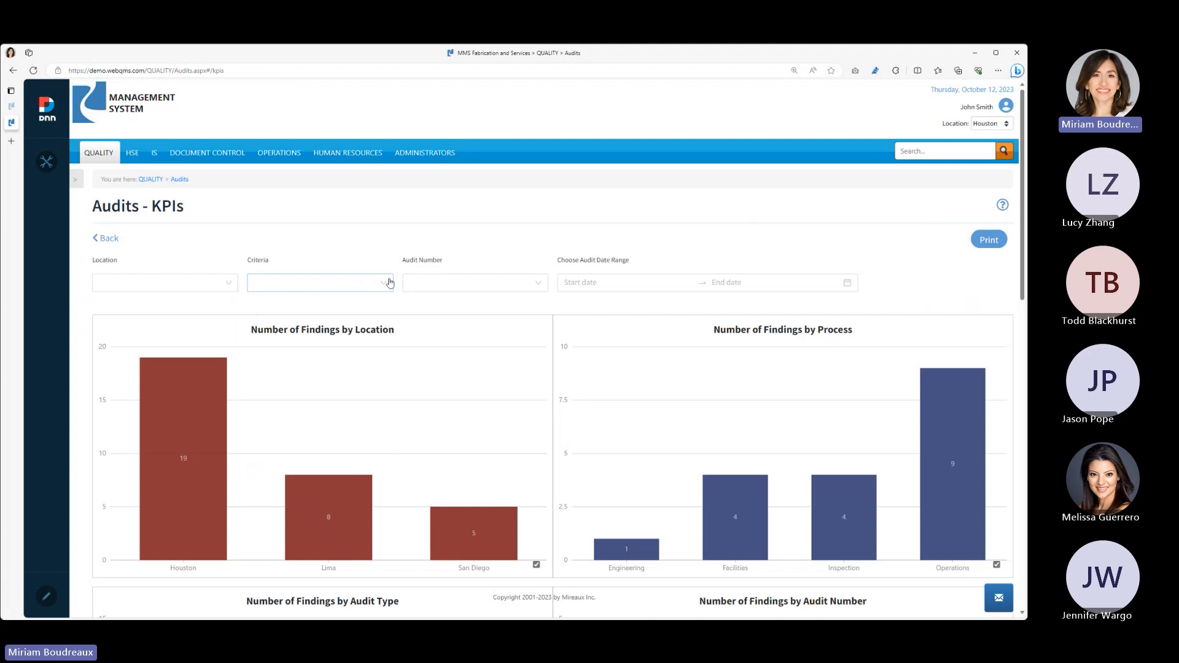
- Examine the Audit Number and date range filters without choosing any, and review all the findings charts on the KPIs page
{"action": "left_click", "coordinate": [431, 281]}
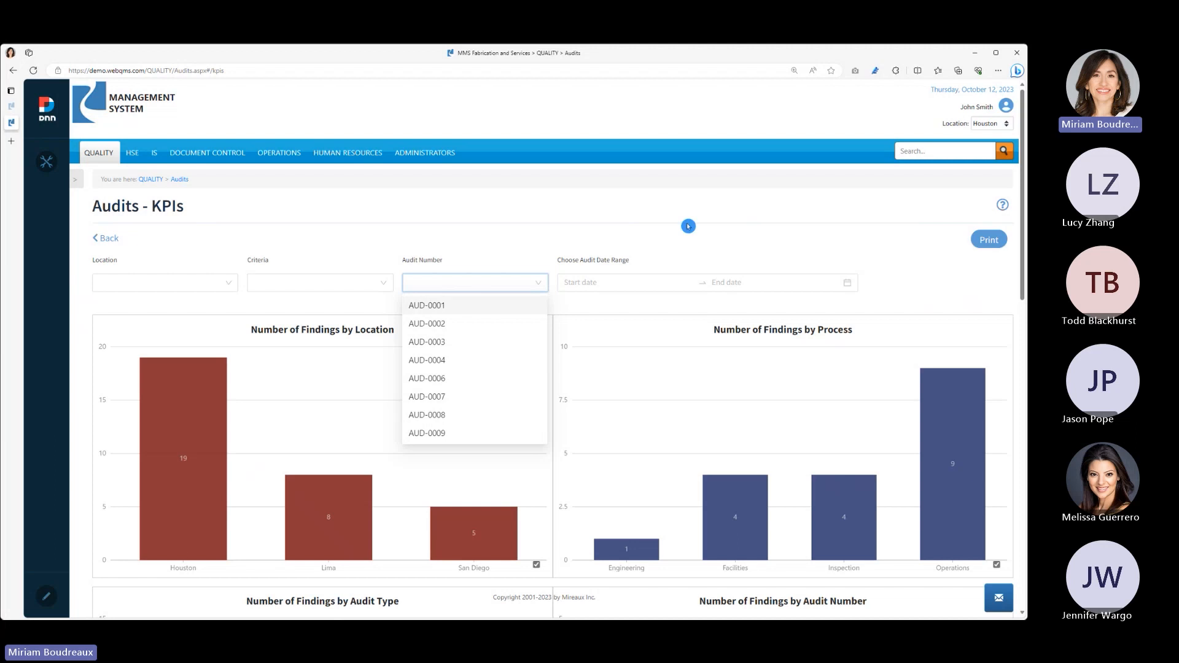
{"action": "left_click", "coordinate": [664, 277]}
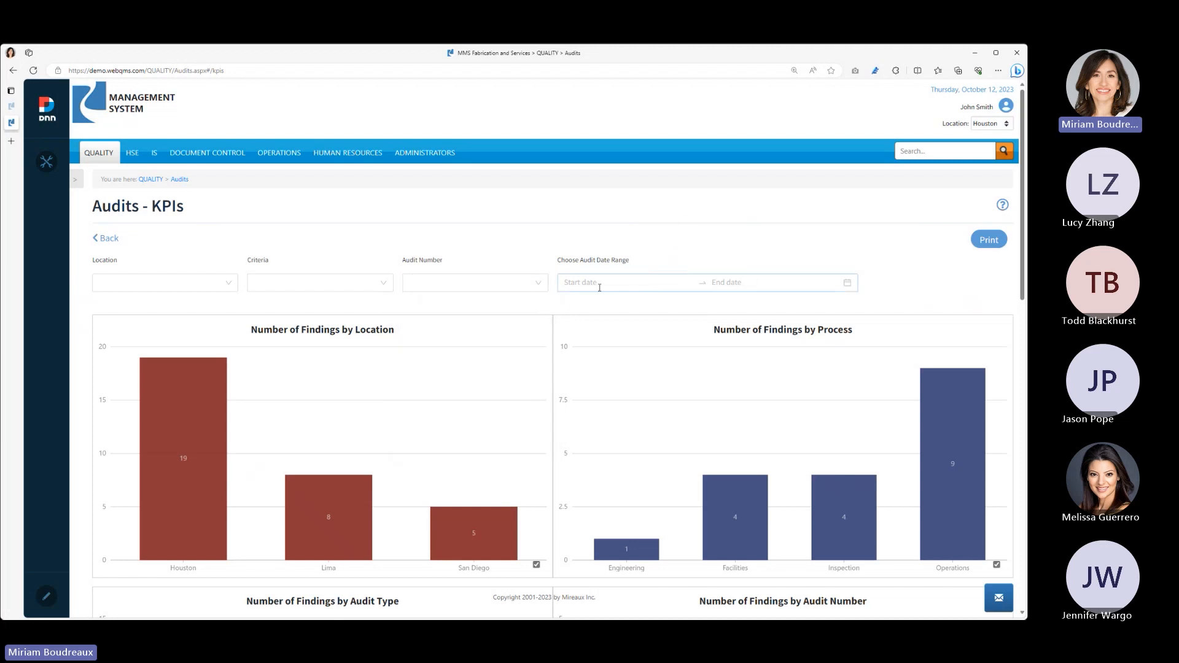
{"action": "scroll", "coordinate": [492, 390], "scroll_direction": "down", "scroll_amount": 4}
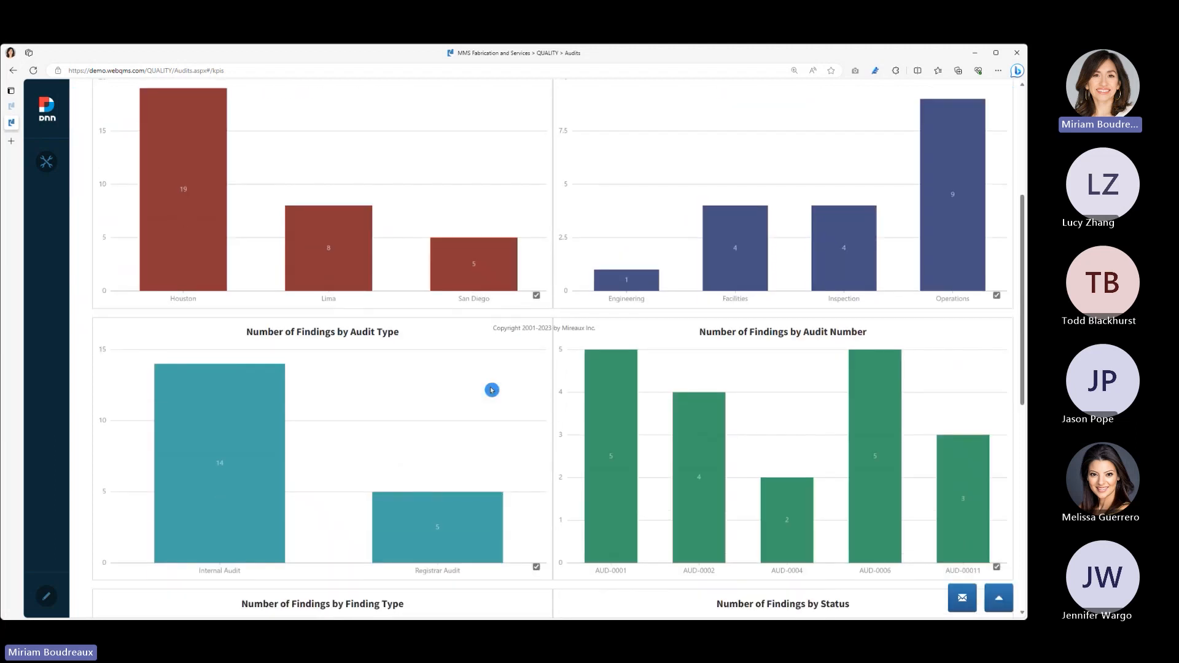
{"action": "scroll", "coordinate": [490, 387], "scroll_direction": "down", "scroll_amount": 8}
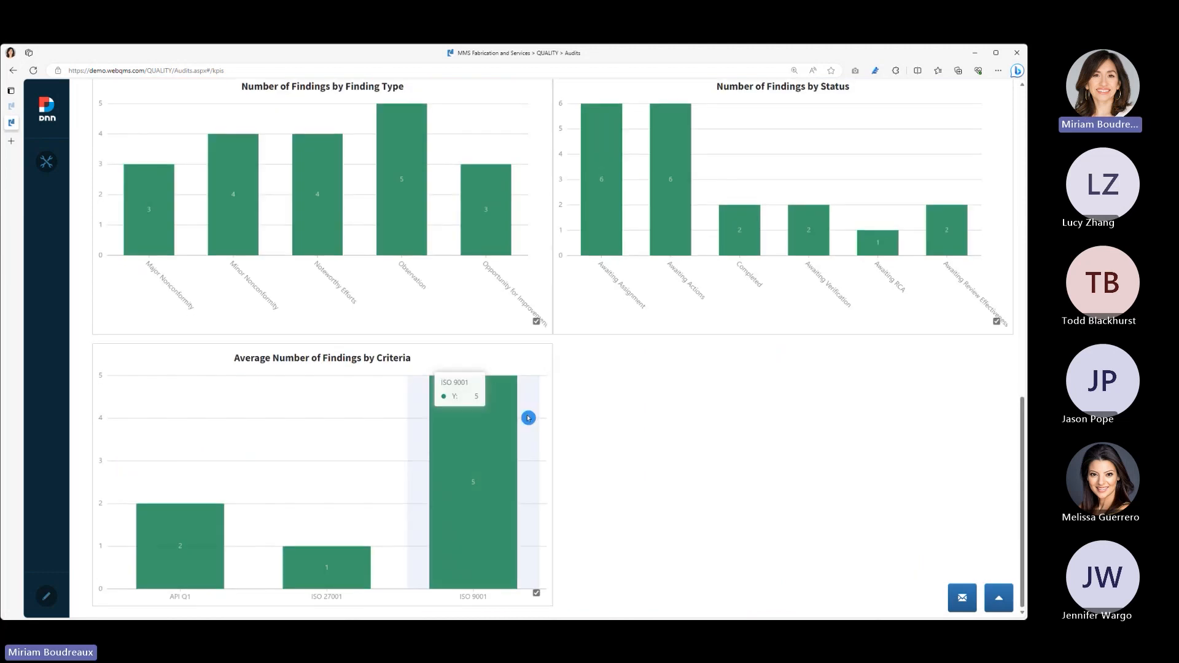
{"action": "scroll", "coordinate": [661, 431], "scroll_direction": "up", "scroll_amount": 8}
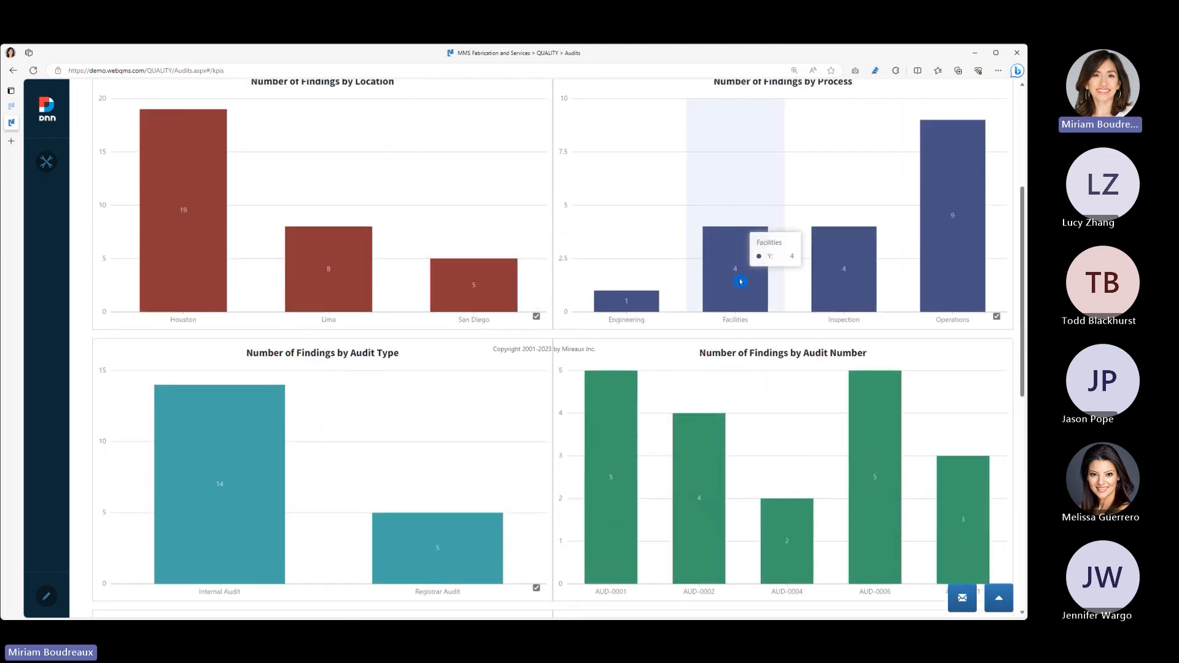
{"action": "scroll", "coordinate": [615, 288], "scroll_direction": "up", "scroll_amount": 4}
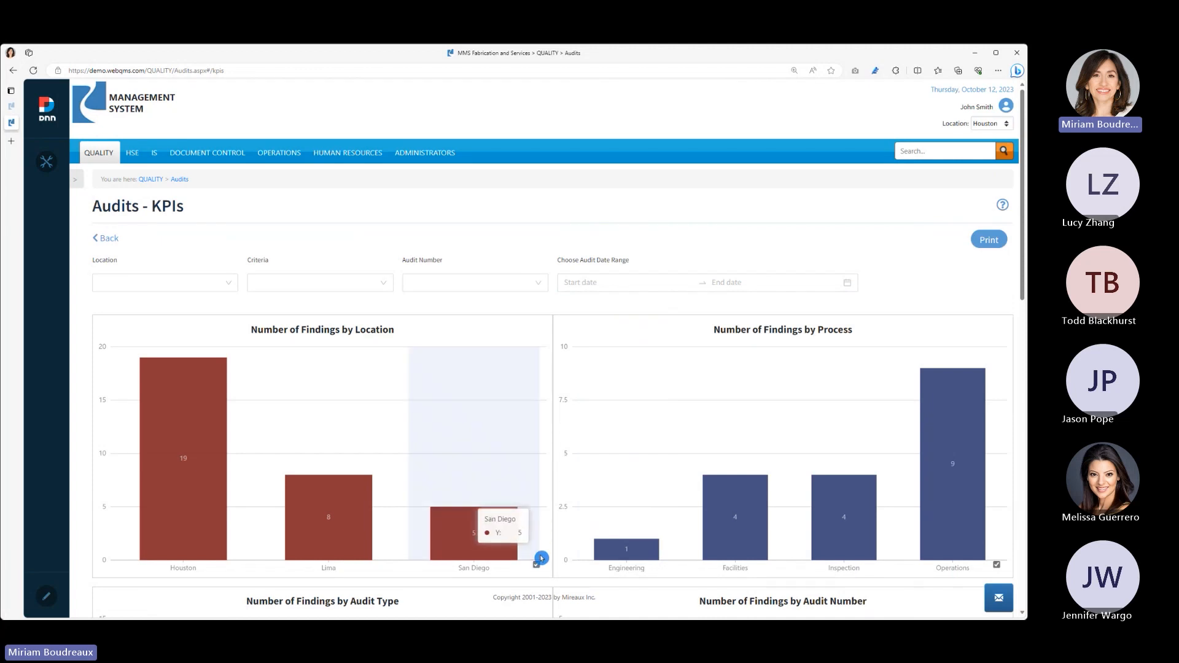
- Exclude the findings charts by Audit Type, Audit Number and Finding Type from the KPI printout
{"action": "scroll", "coordinate": [541, 558], "scroll_direction": "down", "scroll_amount": 4}
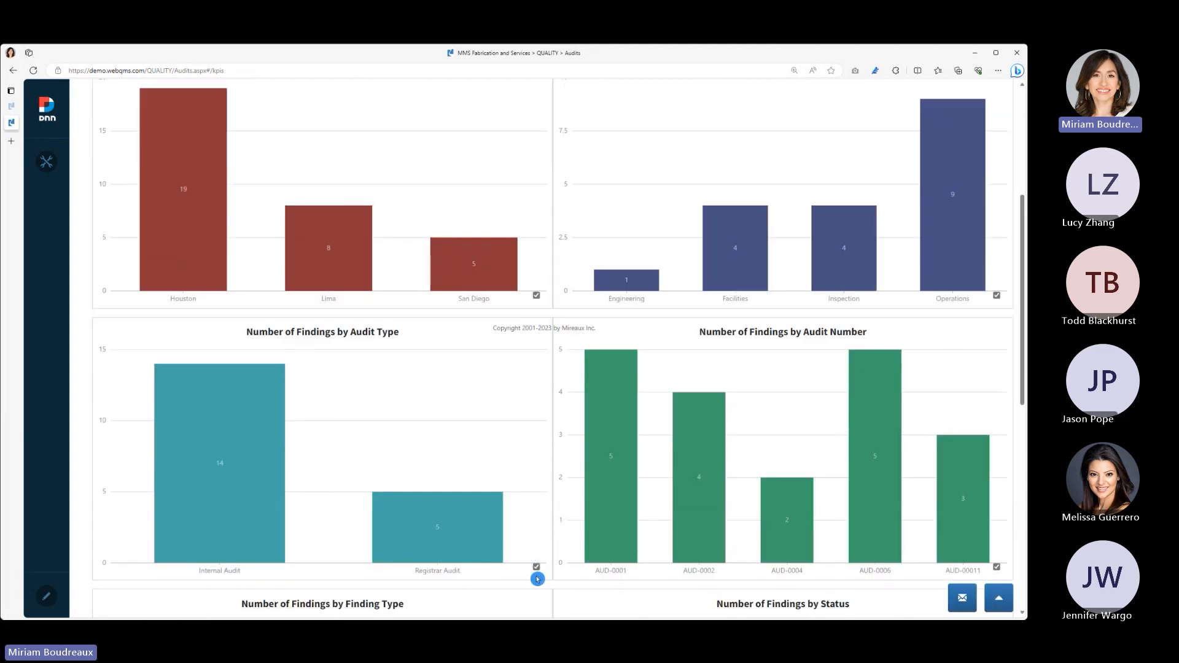
{"action": "left_click", "coordinate": [537, 570]}
{"action": "left_click", "coordinate": [998, 571]}
{"action": "scroll", "coordinate": [584, 503], "scroll_direction": "down", "scroll_amount": 4}
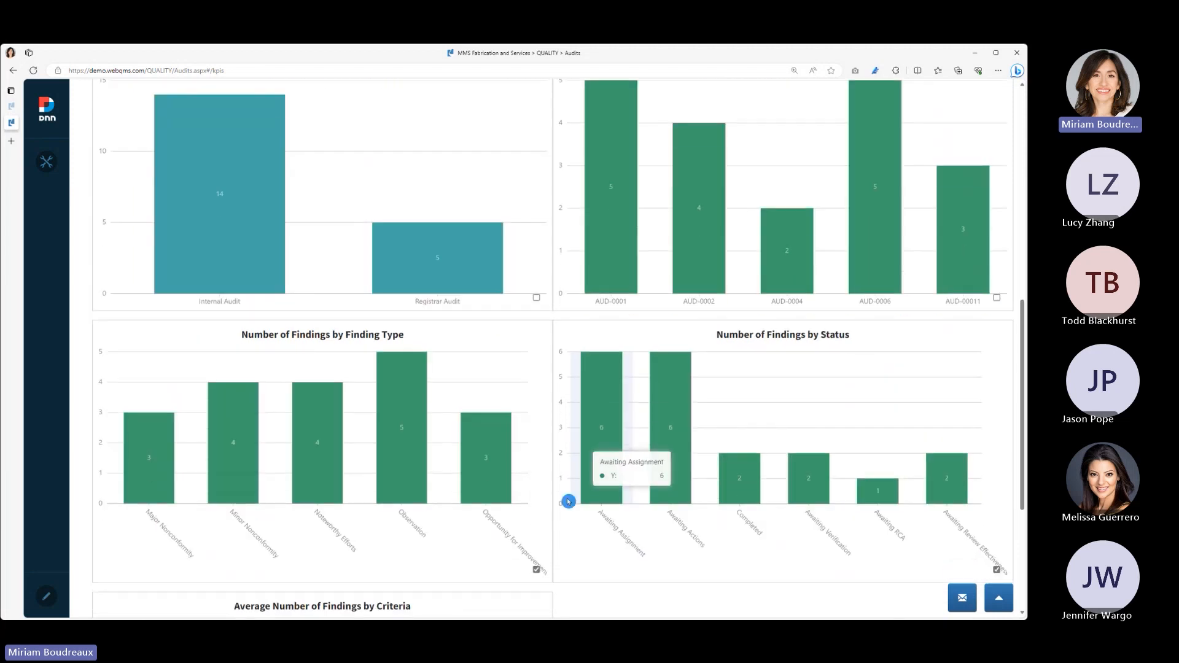
{"action": "left_click", "coordinate": [538, 571]}
{"action": "scroll", "coordinate": [663, 473], "scroll_direction": "up", "scroll_amount": 8}
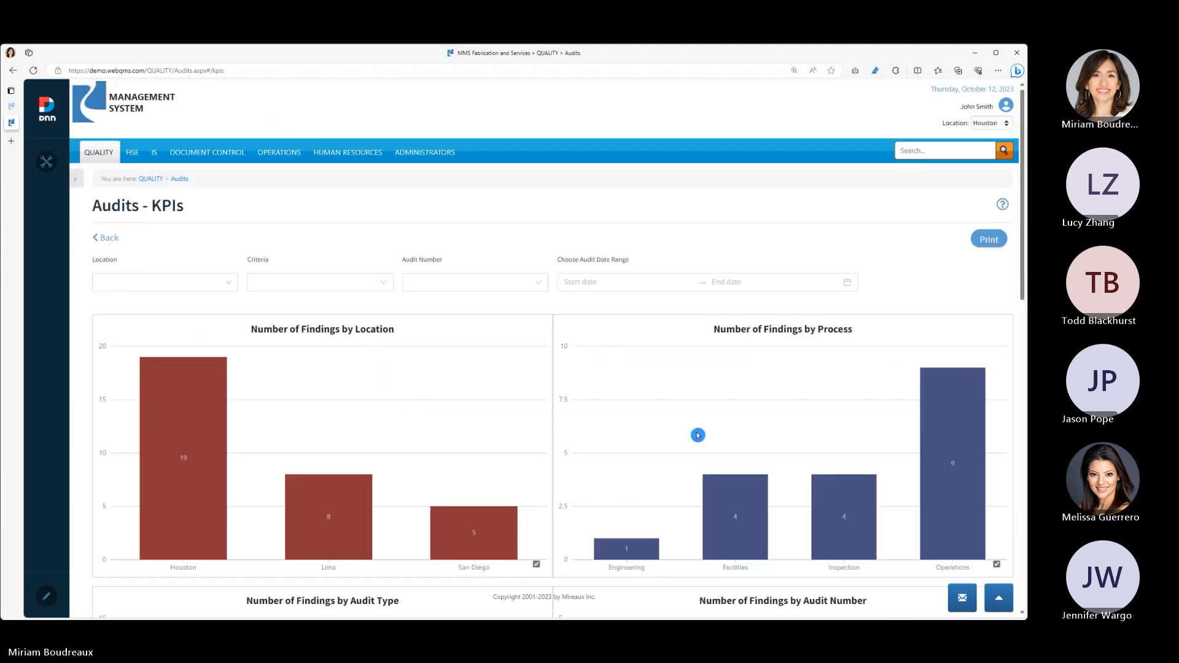
- Preview the printout of the audit KPIs, cancel printing and return to the Audits Log
{"action": "left_click", "coordinate": [989, 241]}
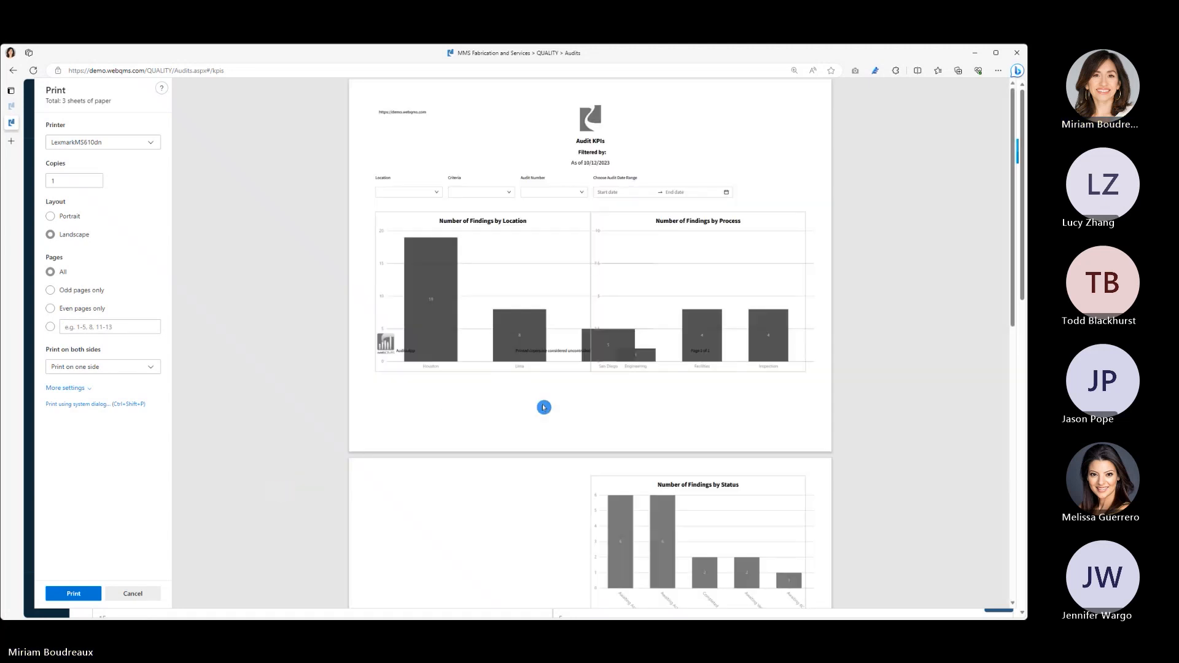
{"action": "left_click", "coordinate": [153, 595]}
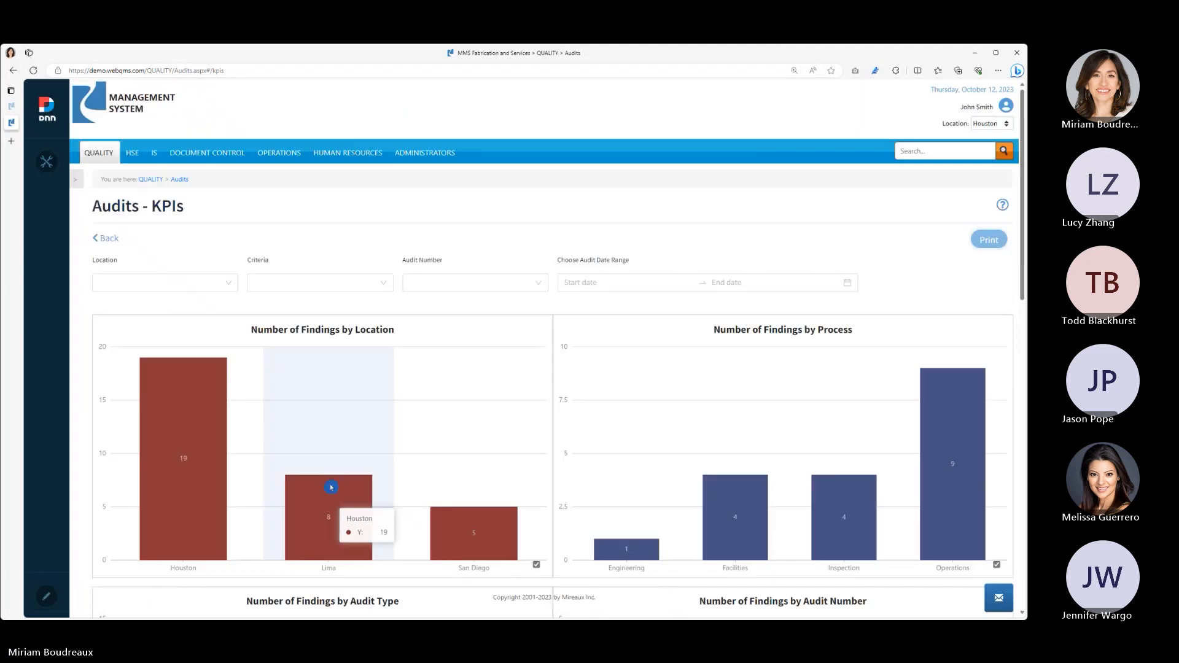
{"action": "left_click", "coordinate": [116, 242]}
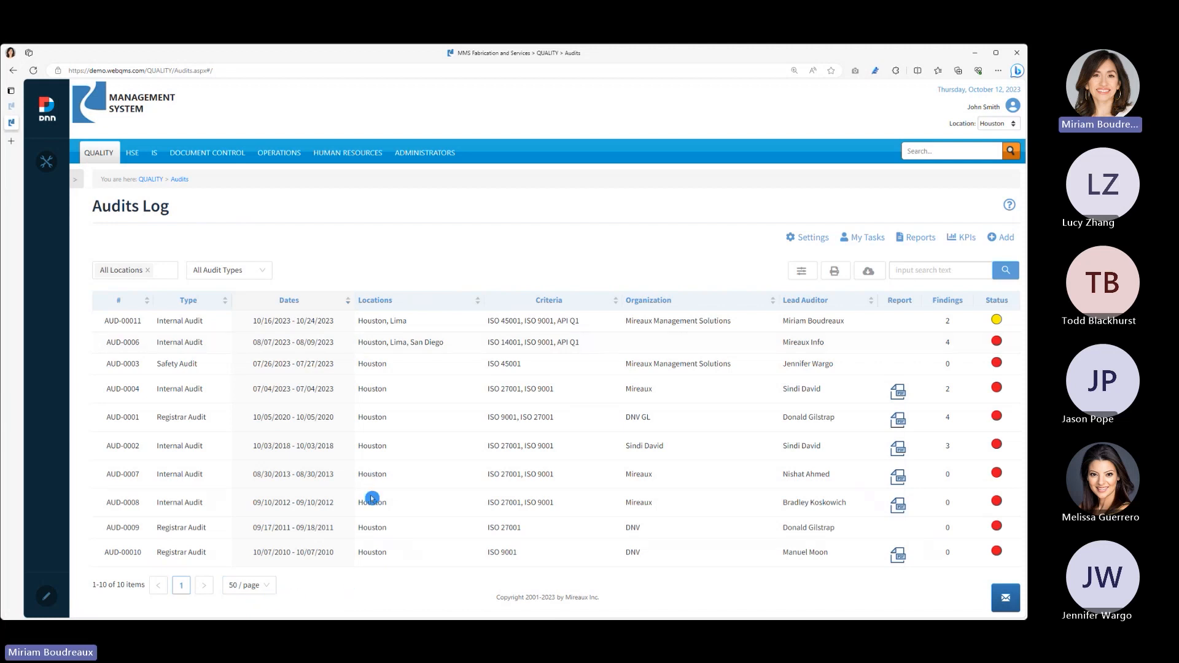
- Check the Audits Log's page-size options without changing the number of items per page
{"action": "left_click", "coordinate": [272, 588]}
{"action": "left_click", "coordinate": [718, 281]}
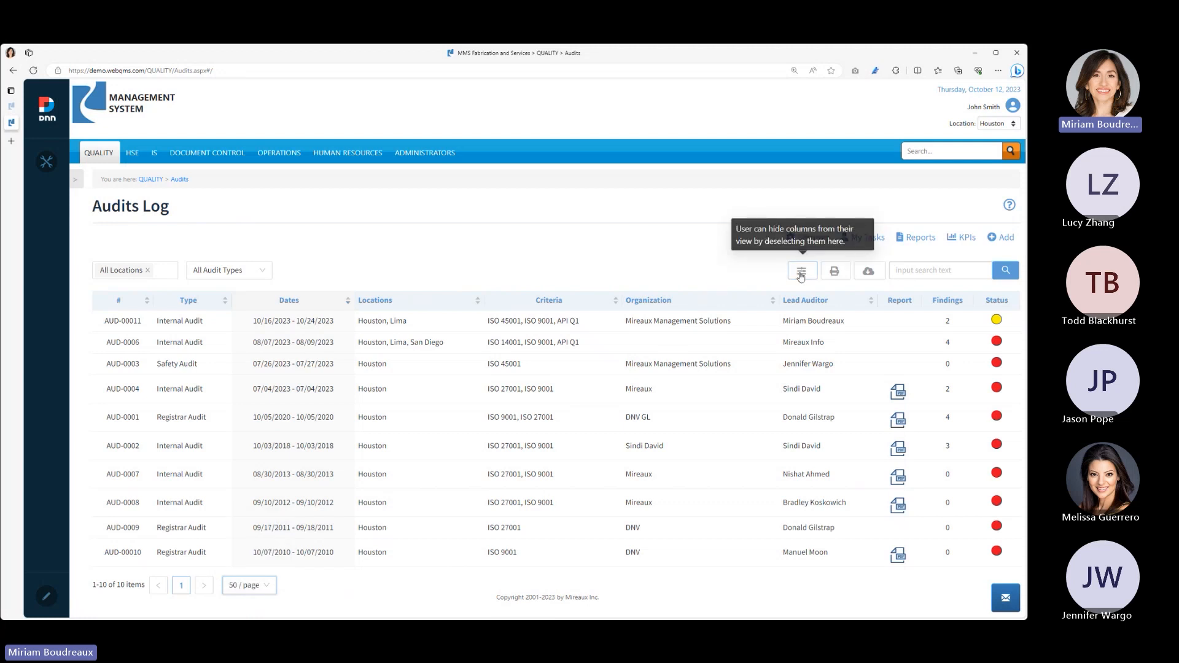
- Hide the Organization column in the Audits Log and show the Outsourced? column instead
{"action": "left_click", "coordinate": [801, 274]}
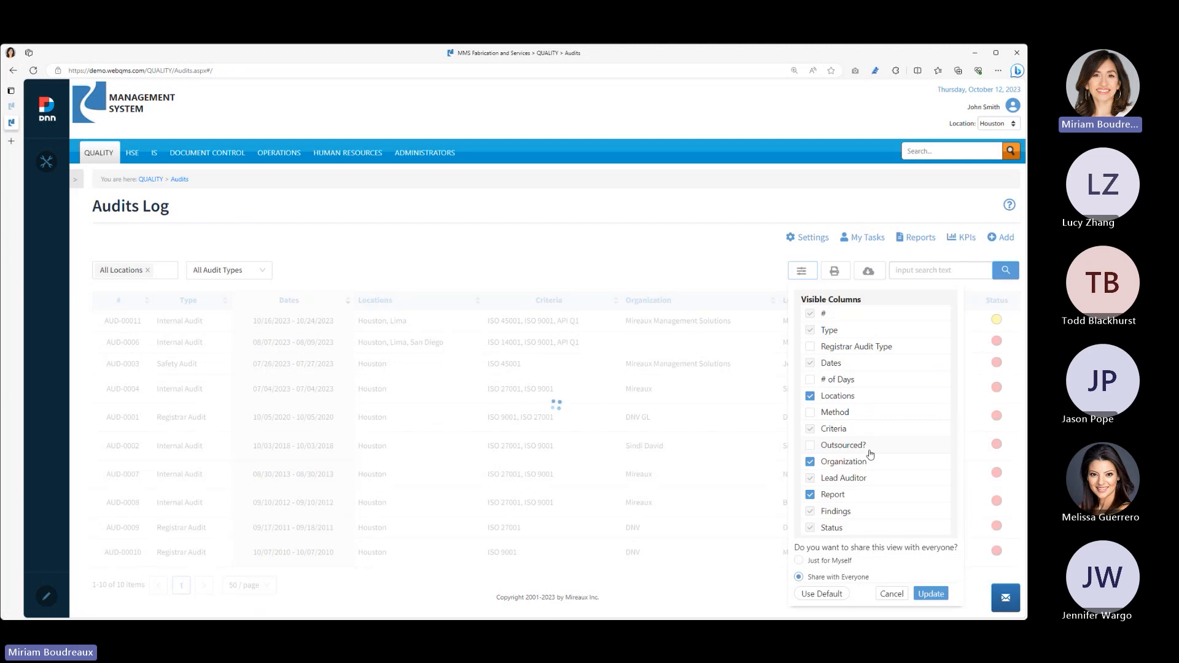
{"action": "left_click", "coordinate": [810, 462]}
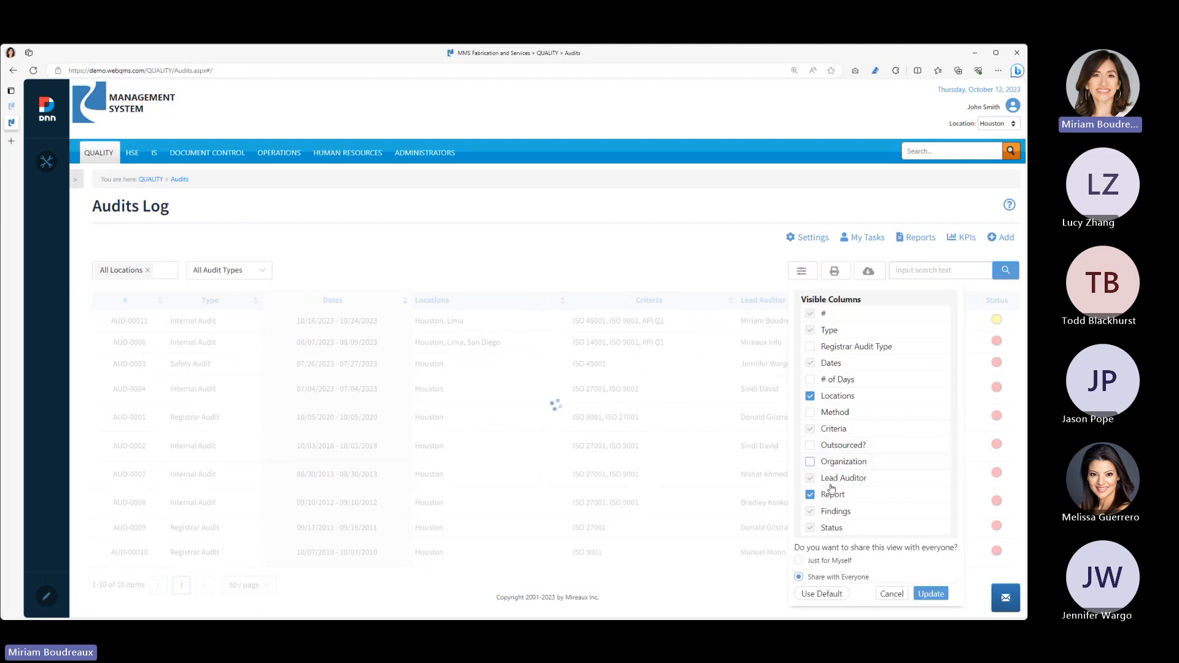
{"action": "left_click", "coordinate": [811, 446]}
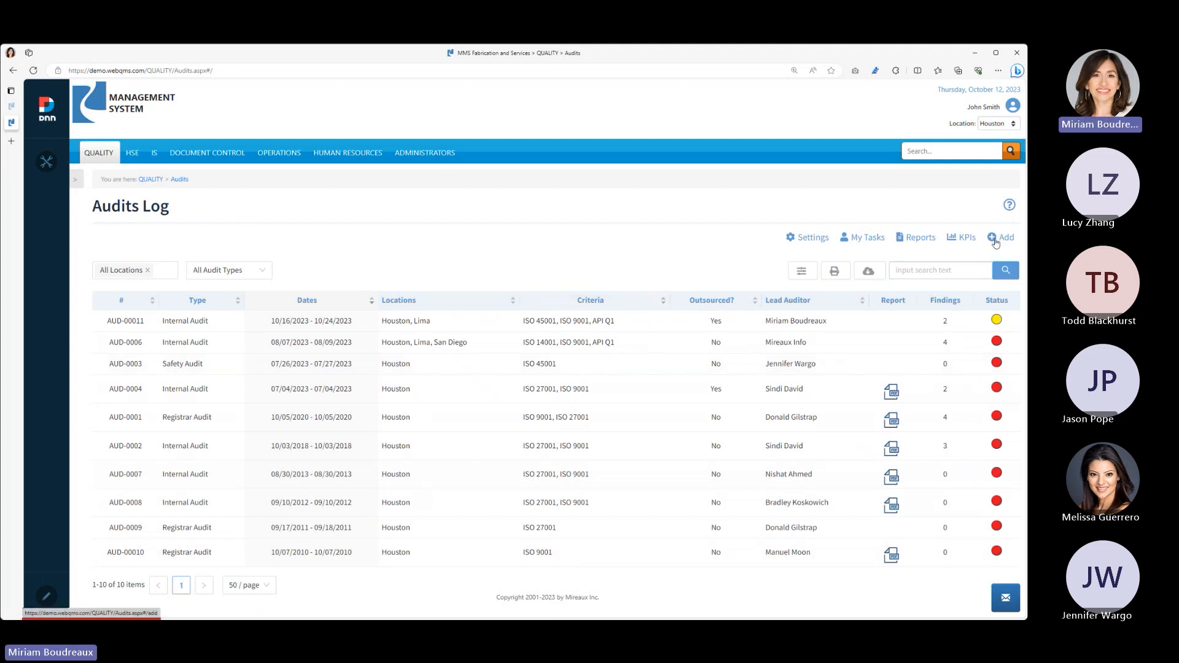
- Open the app's CAR Settings, review the RCA, effectiveness, action and verification date fields unchanged, and return to the Audits Log
{"action": "left_click", "coordinate": [818, 238]}
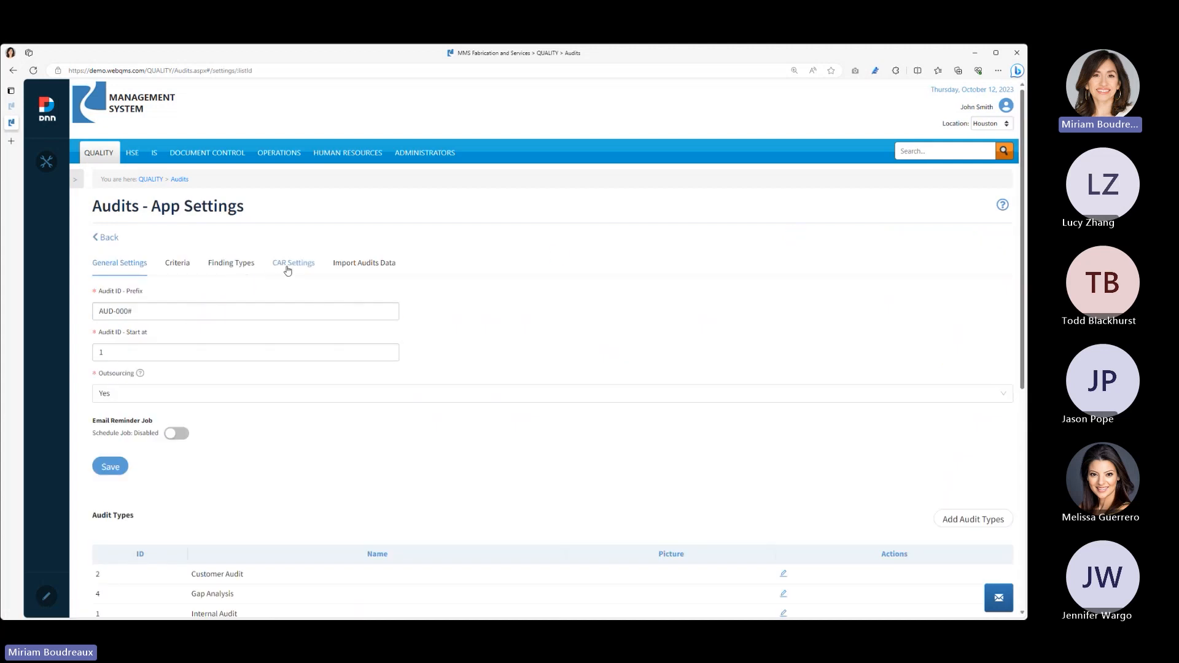
{"action": "left_click", "coordinate": [288, 264]}
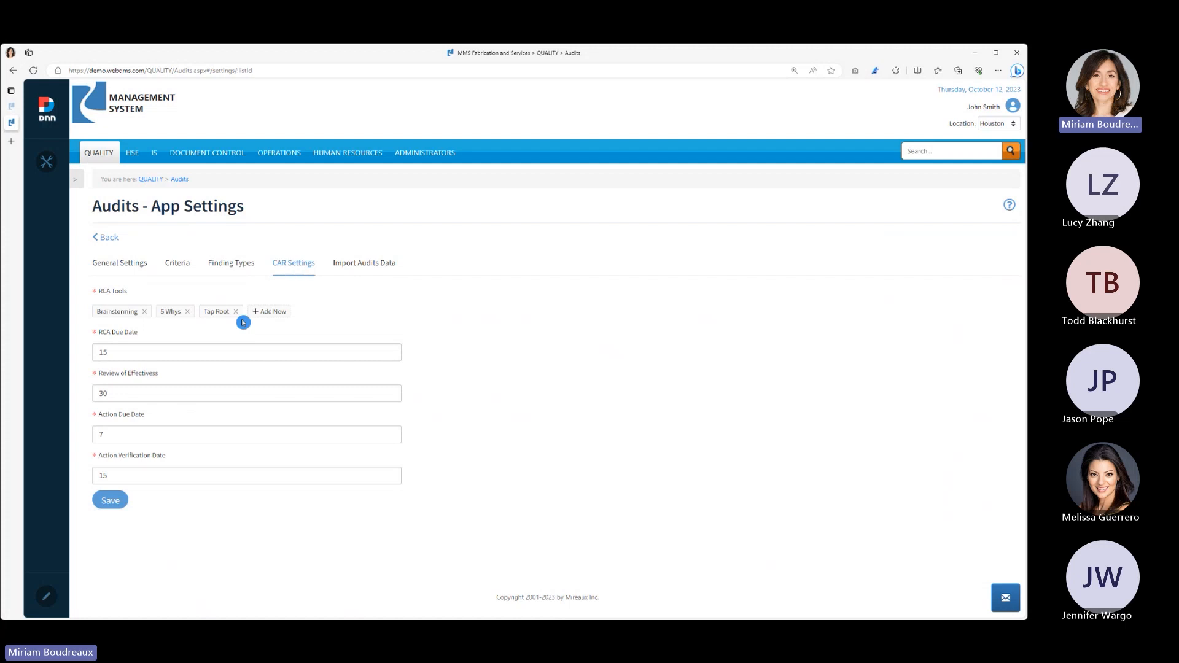
{"action": "left_click", "coordinate": [115, 354]}
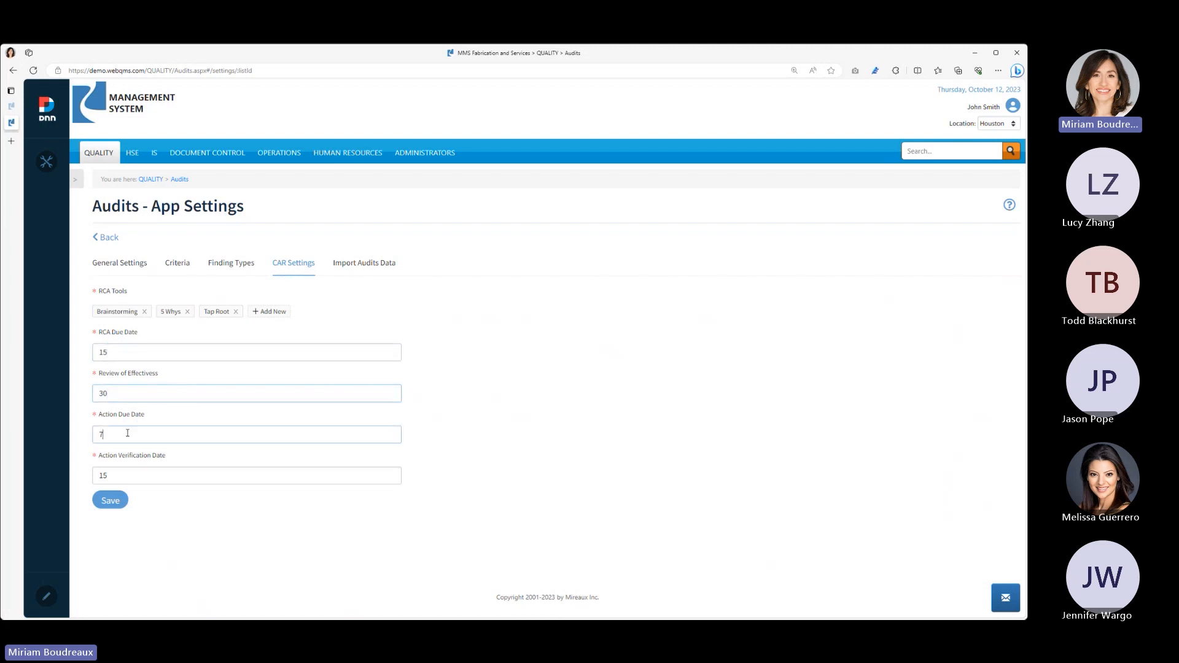
{"action": "left_click", "coordinate": [219, 528]}
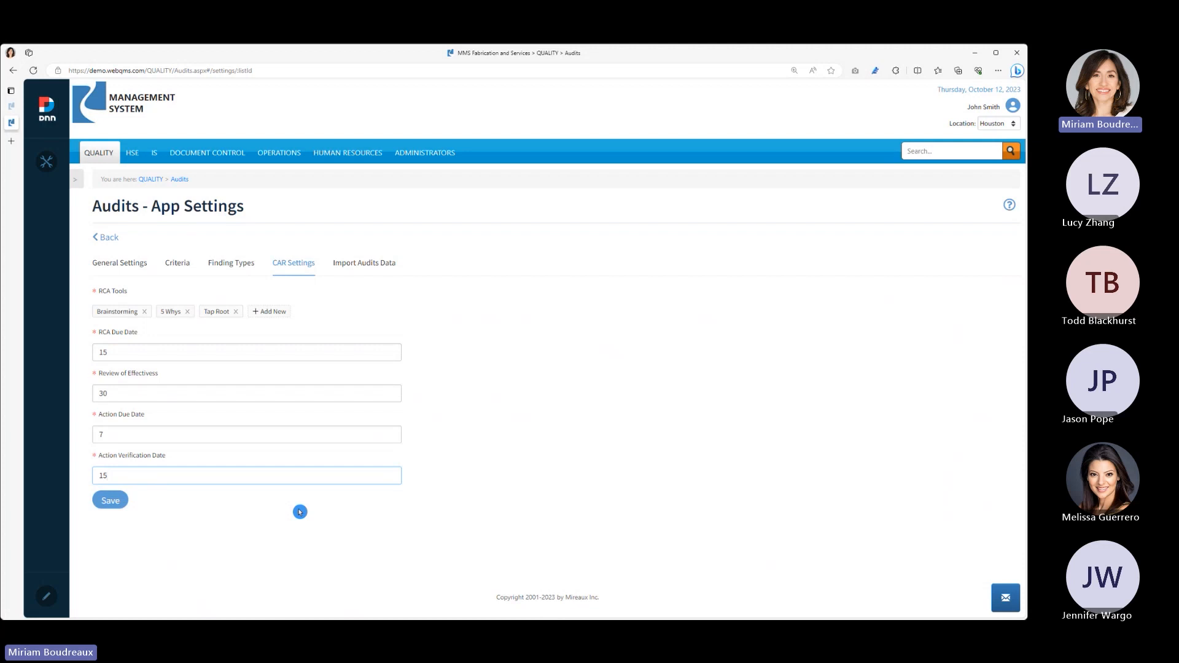
{"action": "left_click", "coordinate": [108, 244]}
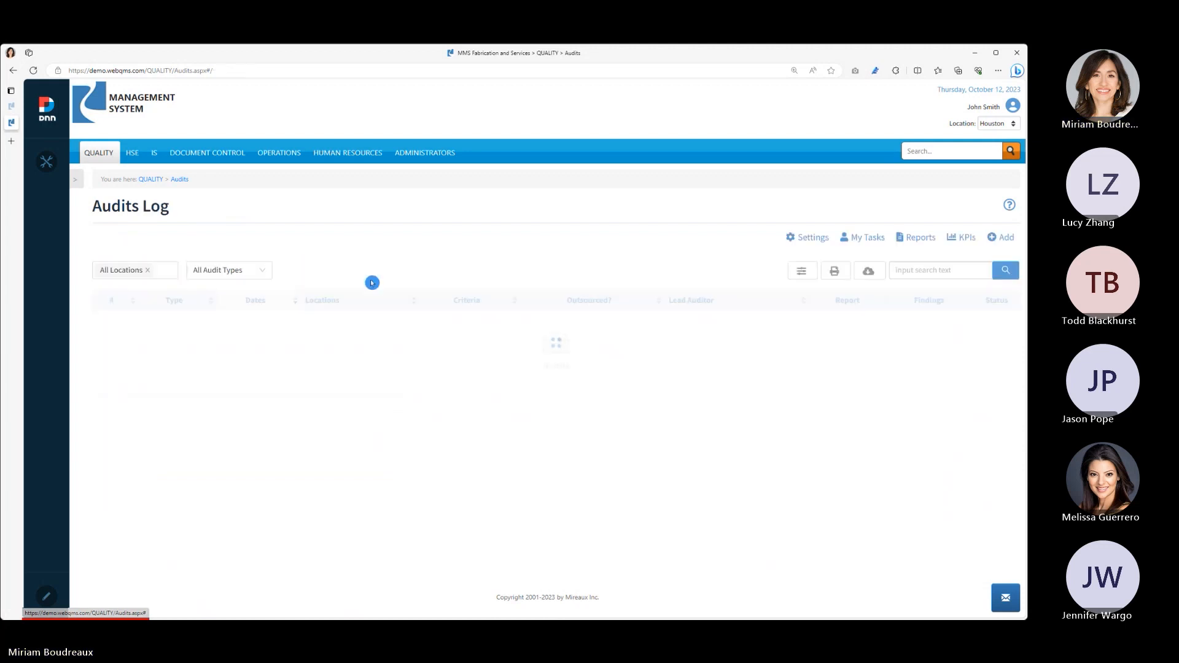